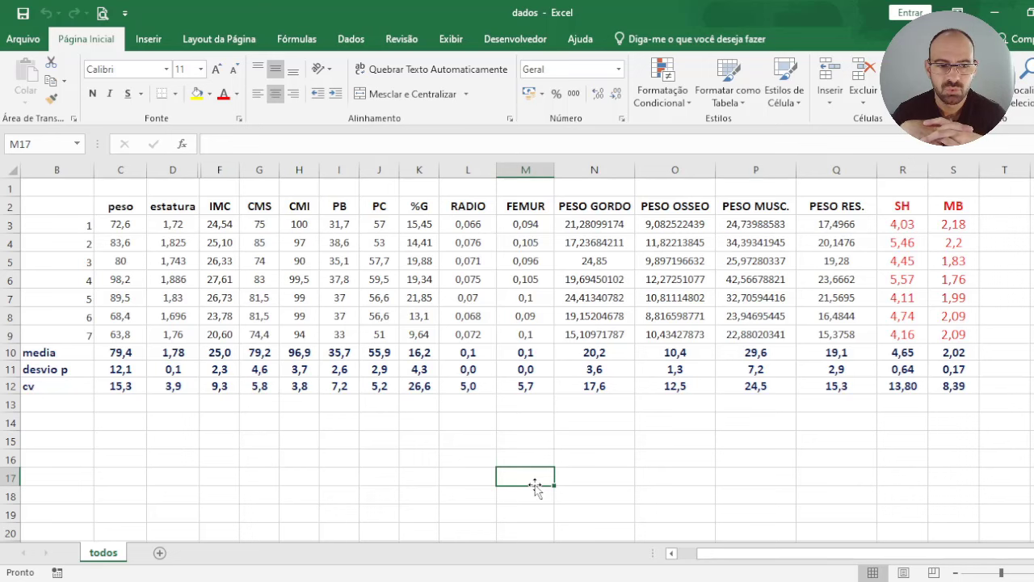
- Highlight cell B9, the number of the seventh subject, with a yellow fill
{"action": "left_click", "coordinate": [68, 339]}
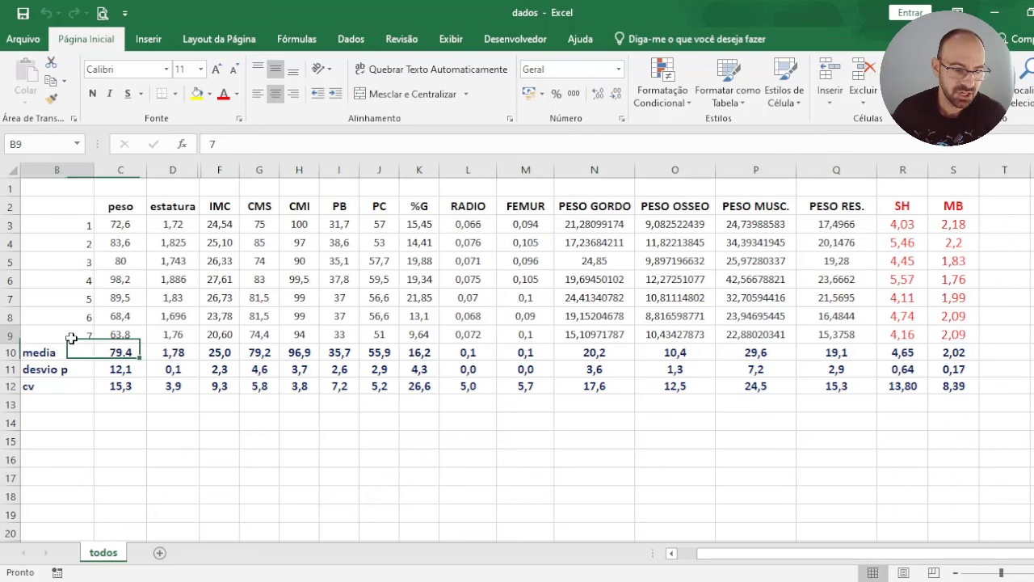
{"action": "left_click", "coordinate": [196, 95]}
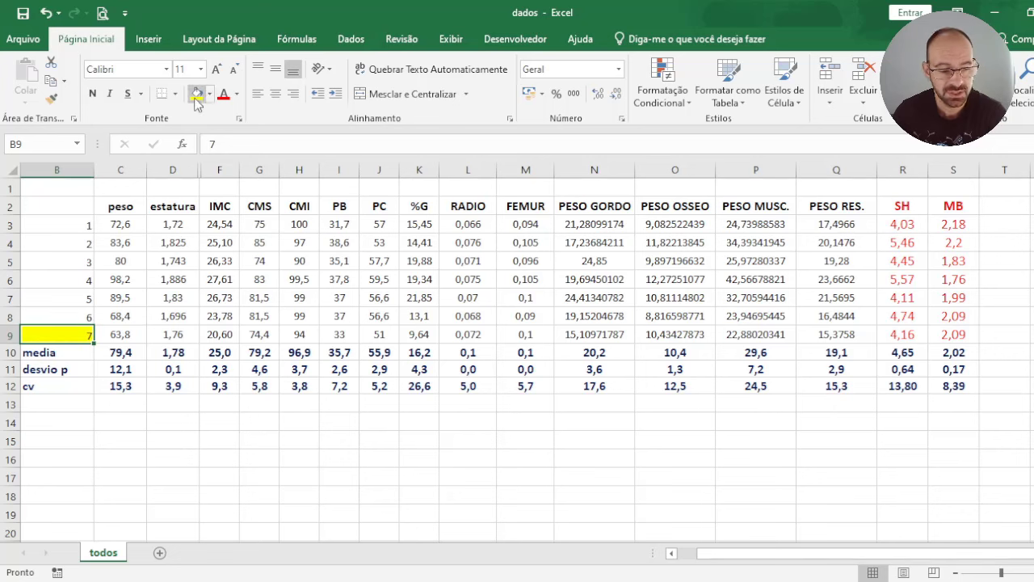
{"action": "left_click", "coordinate": [132, 497]}
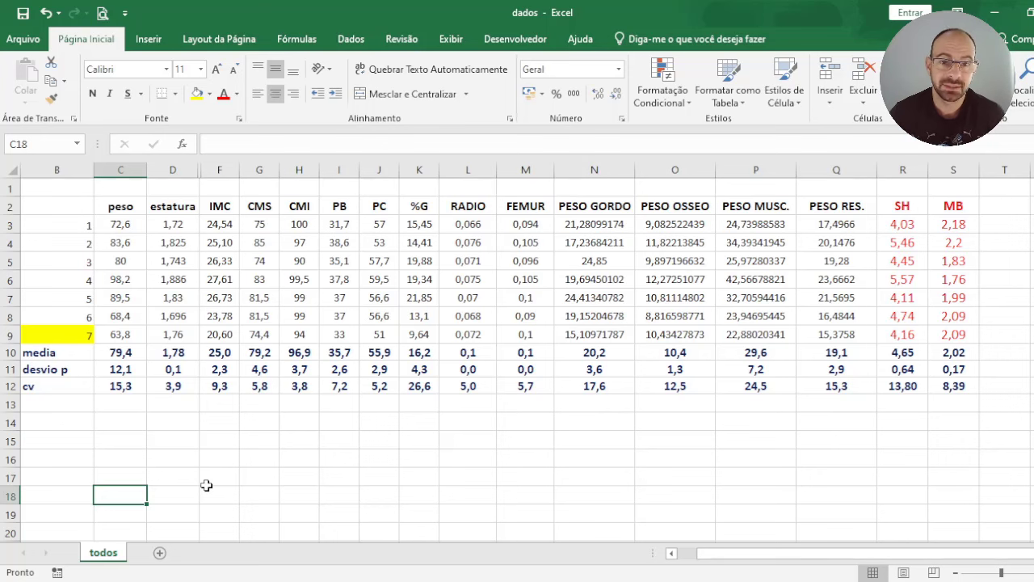
{"action": "left_click", "coordinate": [208, 481]}
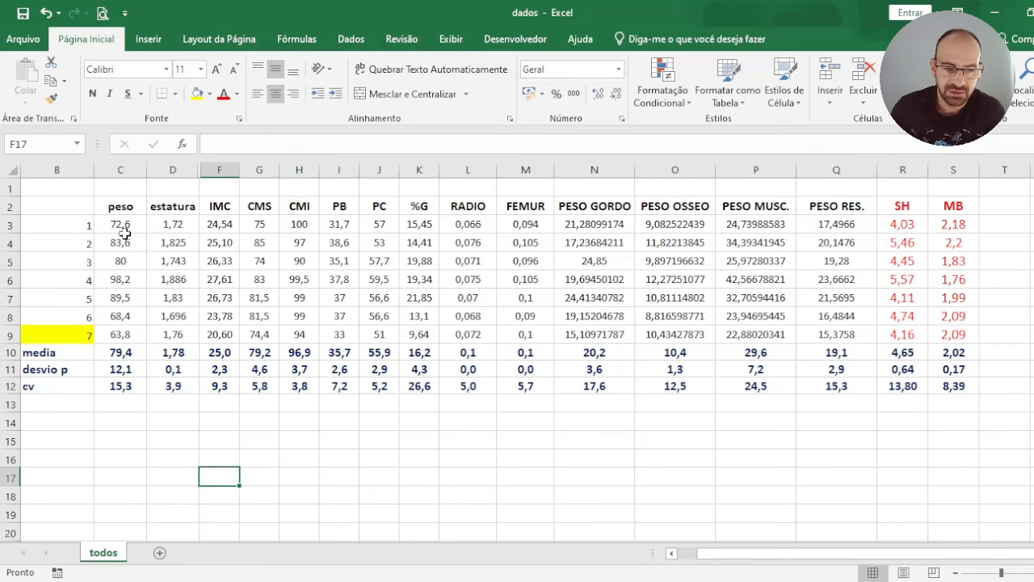
- Review the measurement columns one by one from peso through FEMUR for all seven subjects
{"action": "left_click_drag", "start_coordinate": [120, 206], "coordinate": [121, 334]}
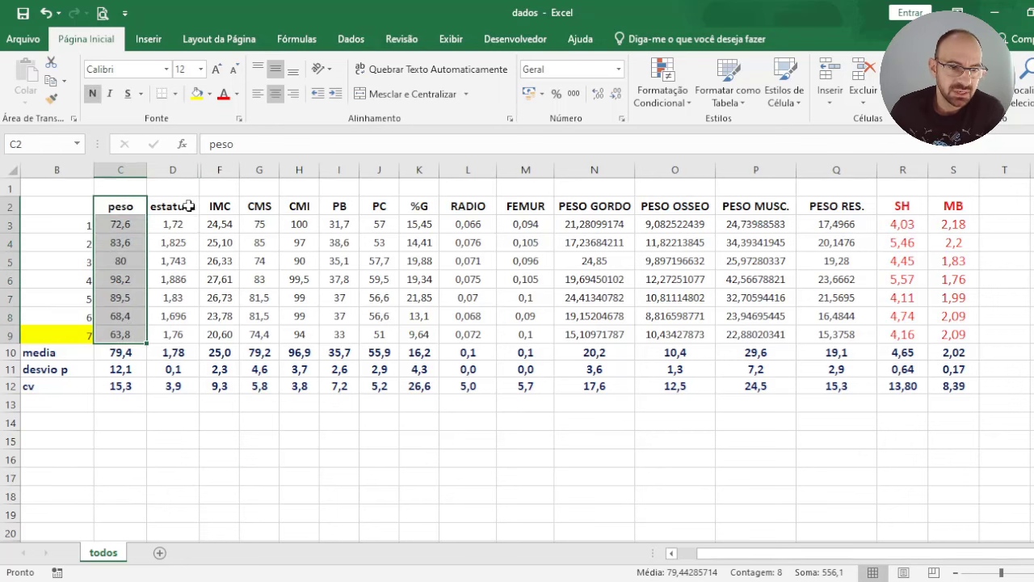
{"action": "left_click_drag", "start_coordinate": [172, 206], "coordinate": [178, 331]}
{"action": "left_click", "coordinate": [224, 198]}
{"action": "left_click_drag", "start_coordinate": [225, 198], "coordinate": [224, 327]}
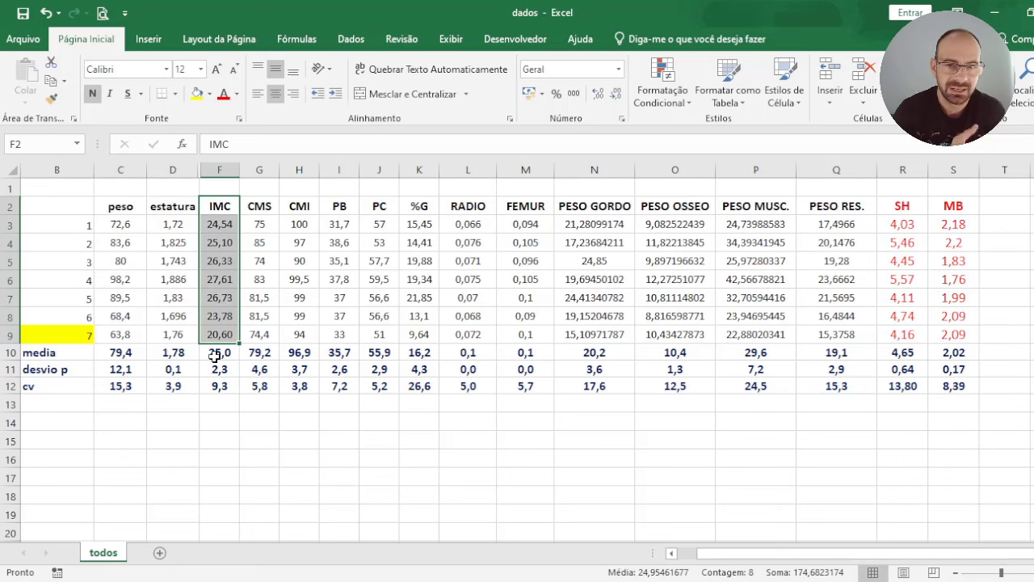
{"action": "left_click", "coordinate": [298, 404]}
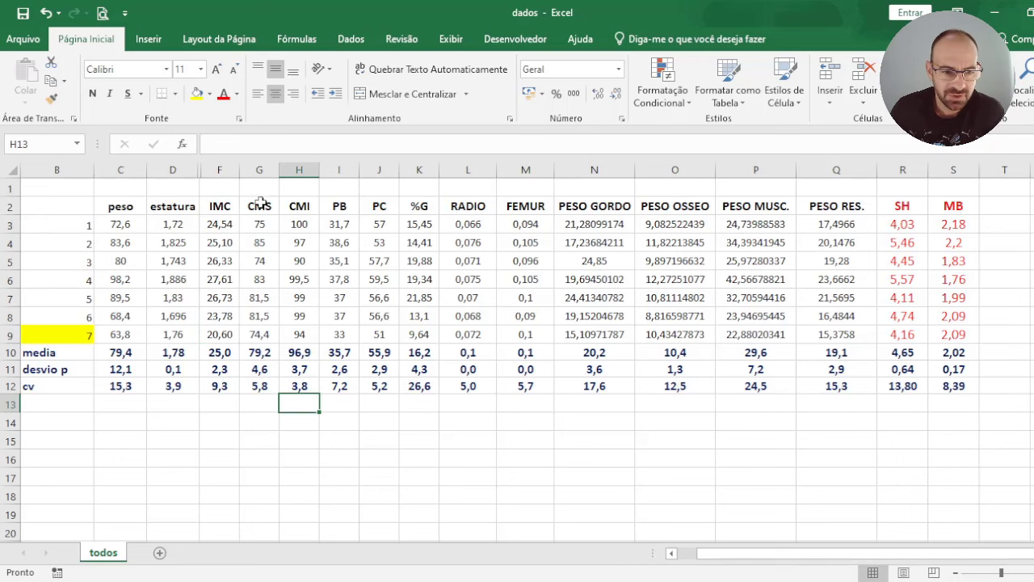
{"action": "left_click_drag", "start_coordinate": [260, 206], "coordinate": [259, 331]}
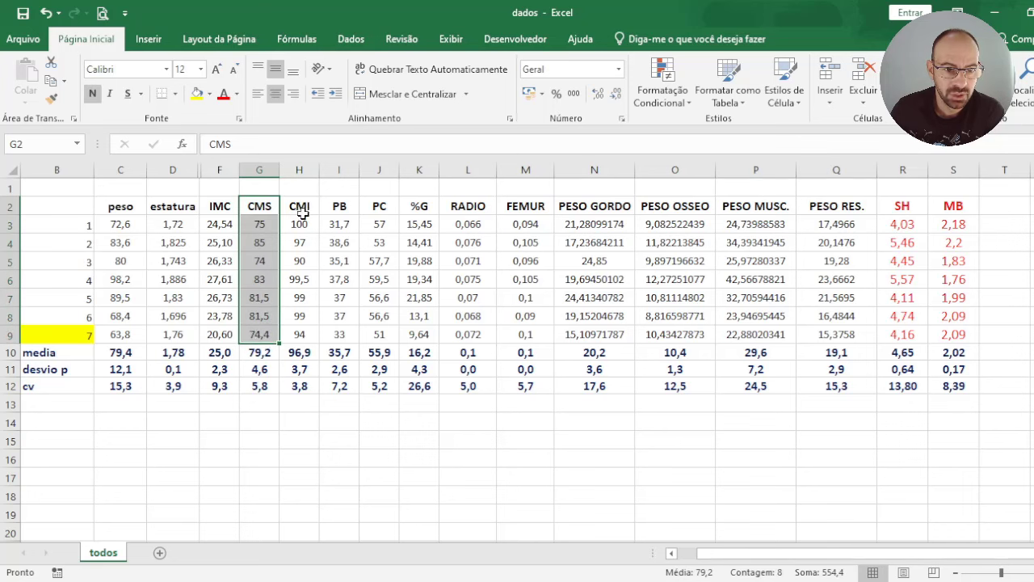
{"action": "left_click_drag", "start_coordinate": [299, 206], "coordinate": [301, 339]}
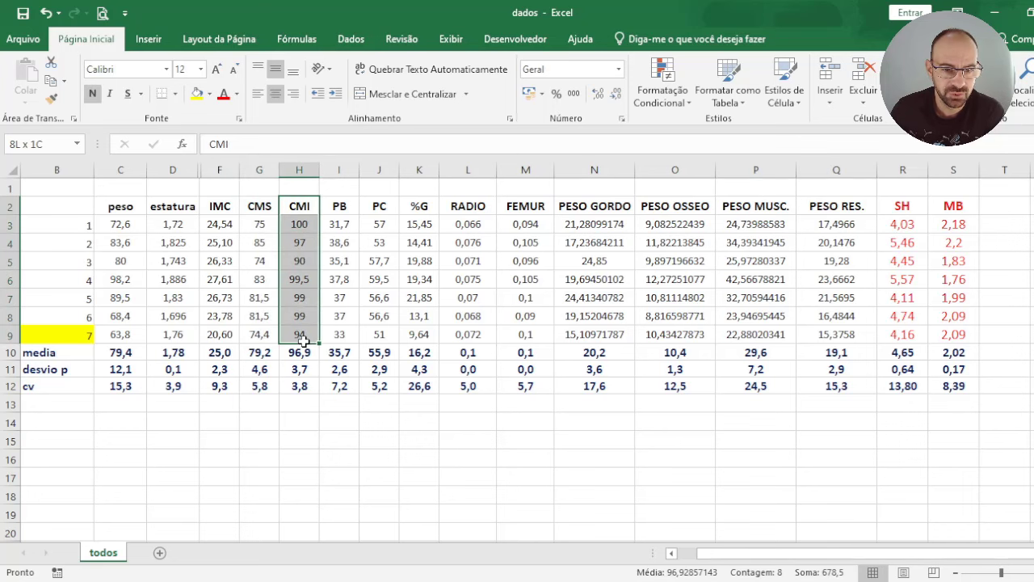
{"action": "left_click_drag", "start_coordinate": [340, 206], "coordinate": [343, 325]}
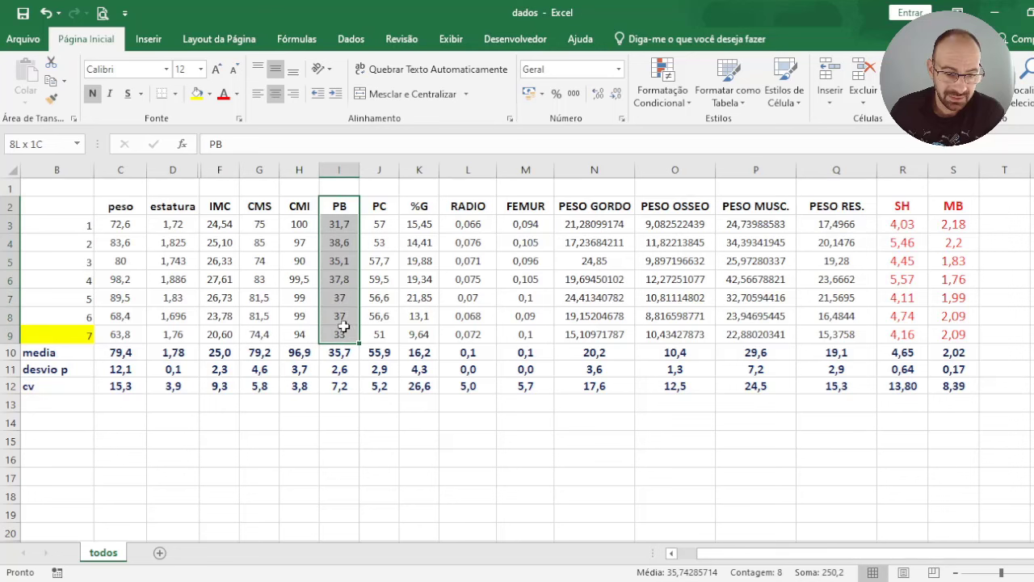
{"action": "left_click_drag", "start_coordinate": [383, 208], "coordinate": [378, 331]}
{"action": "left_click_drag", "start_coordinate": [419, 206], "coordinate": [412, 331]}
{"action": "left_click_drag", "start_coordinate": [471, 206], "coordinate": [469, 332]}
{"action": "left_click", "coordinate": [529, 257]}
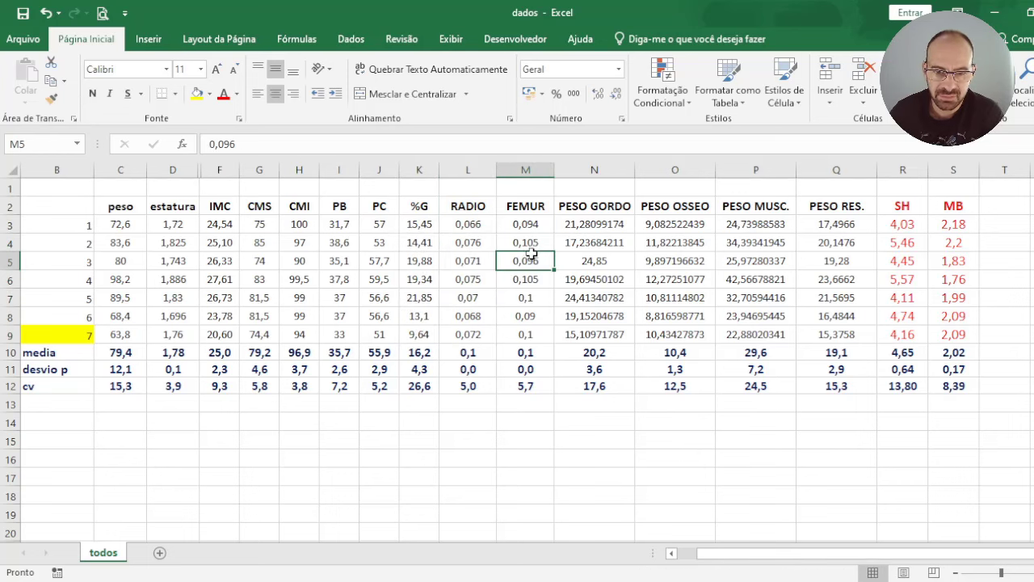
{"action": "left_click_drag", "start_coordinate": [477, 204], "coordinate": [487, 336]}
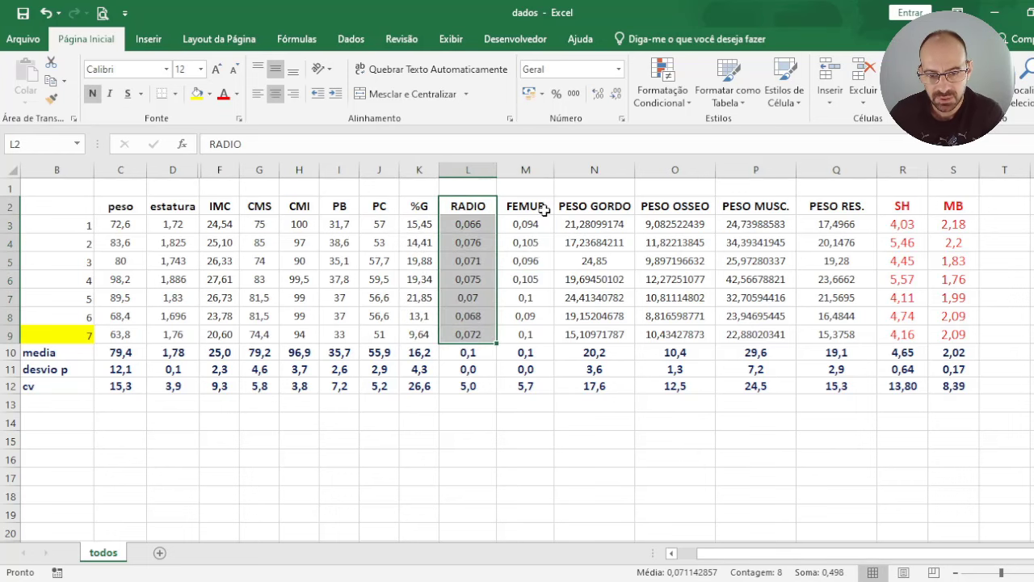
{"action": "left_click_drag", "start_coordinate": [544, 210], "coordinate": [542, 330]}
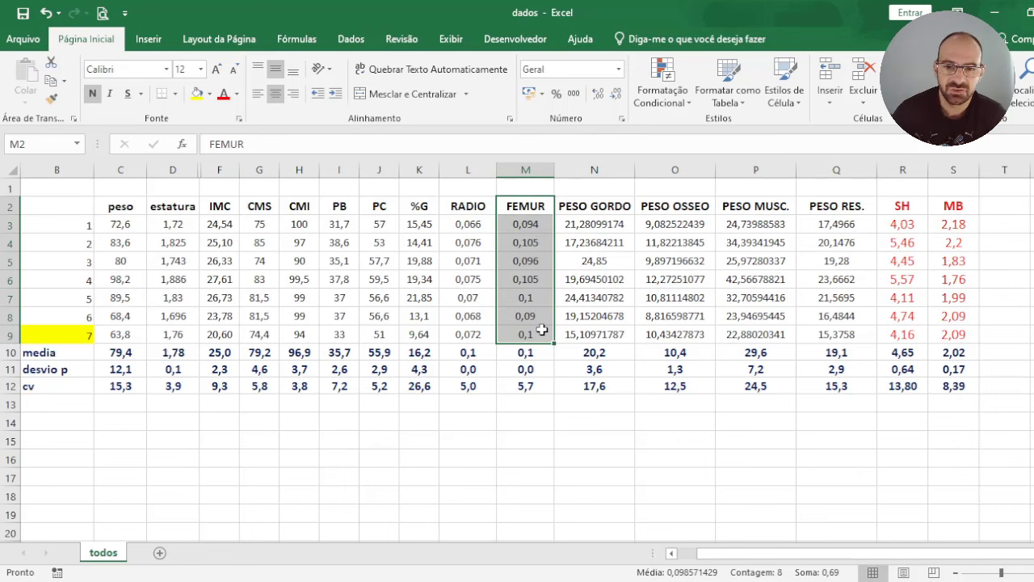
- Number the four weight component columns 1, 2, 3 and 4 in N1:Q1, above PESO GORDO through PESO RES
{"action": "left_click", "coordinate": [616, 187]}
{"action": "type", "text": "1"}
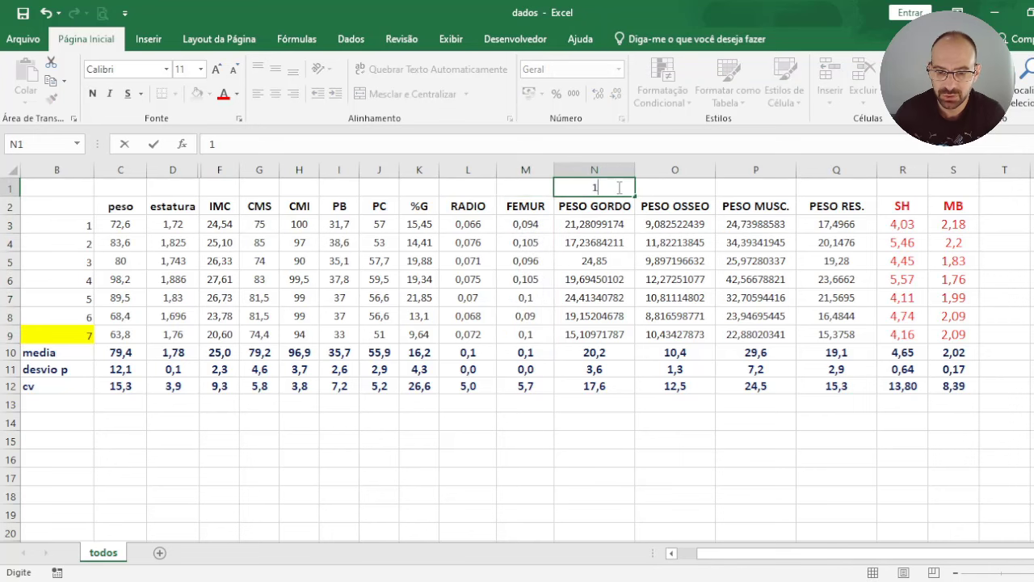
{"action": "key", "text": "Tab"}
{"action": "type", "text": "2"}
{"action": "key", "text": "Tab"}
{"action": "type", "text": "3"}
{"action": "key", "text": "Tab"}
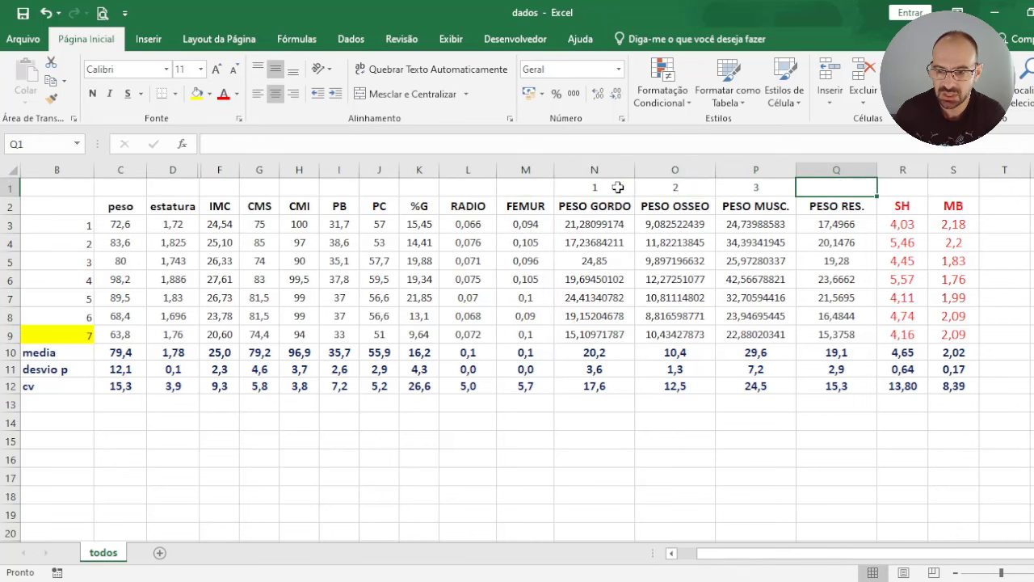
{"action": "type", "text": "4"}
{"action": "key", "text": "Tab"}
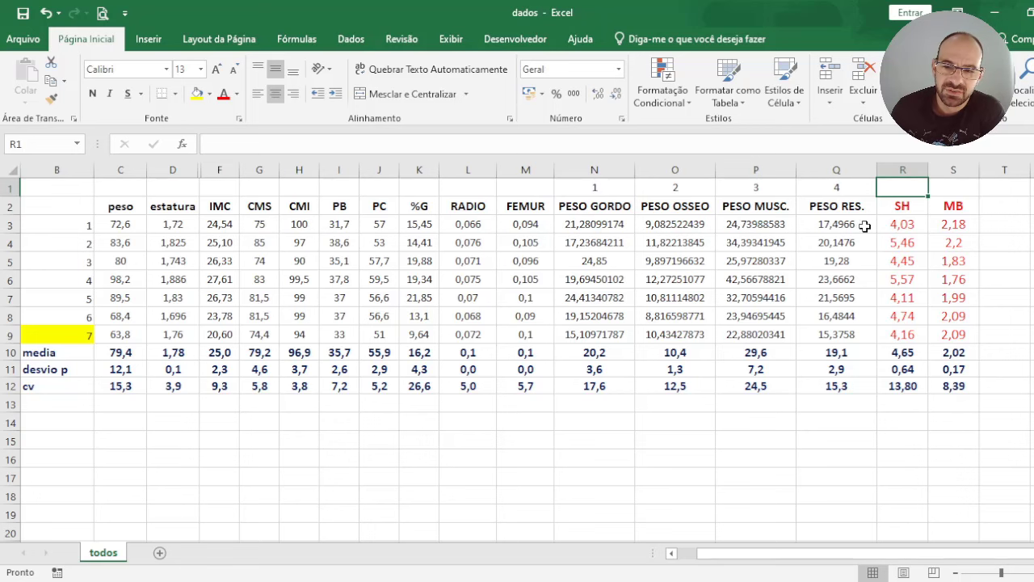
- Examine the SH and MB test columns and their first subjects' results
{"action": "left_click_drag", "start_coordinate": [893, 209], "coordinate": [970, 335]}
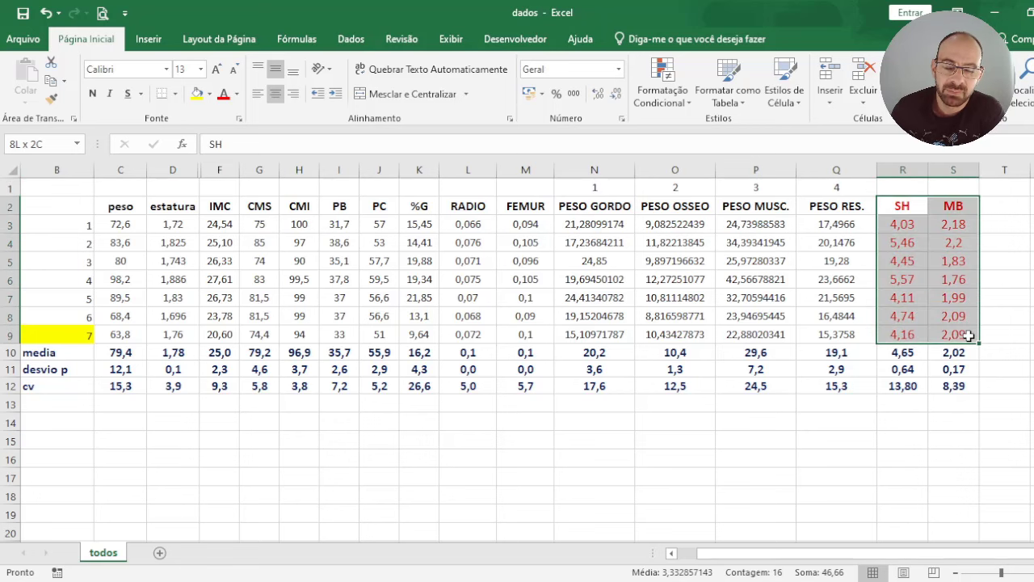
{"action": "left_click", "coordinate": [903, 204]}
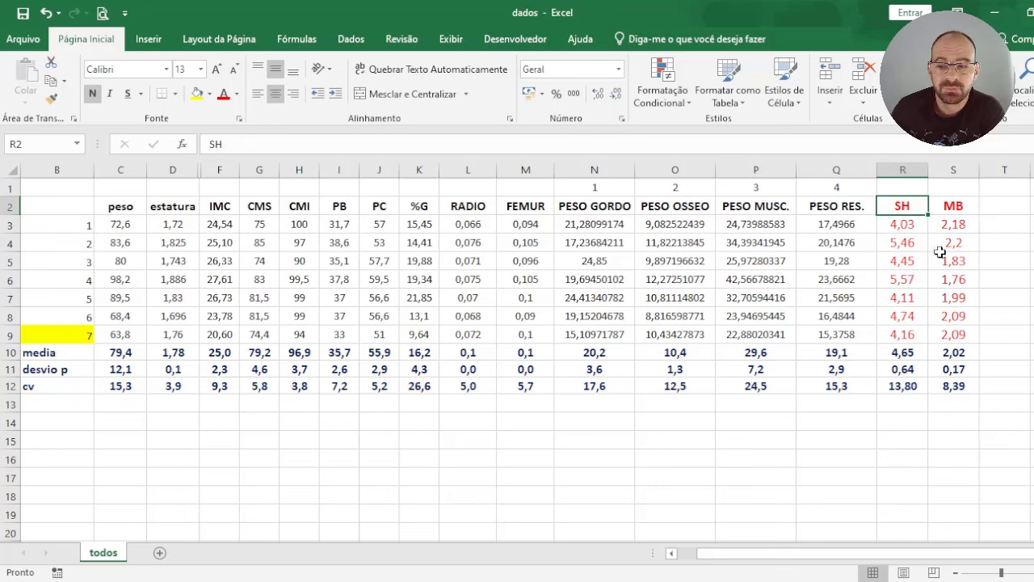
{"action": "left_click", "coordinate": [954, 206]}
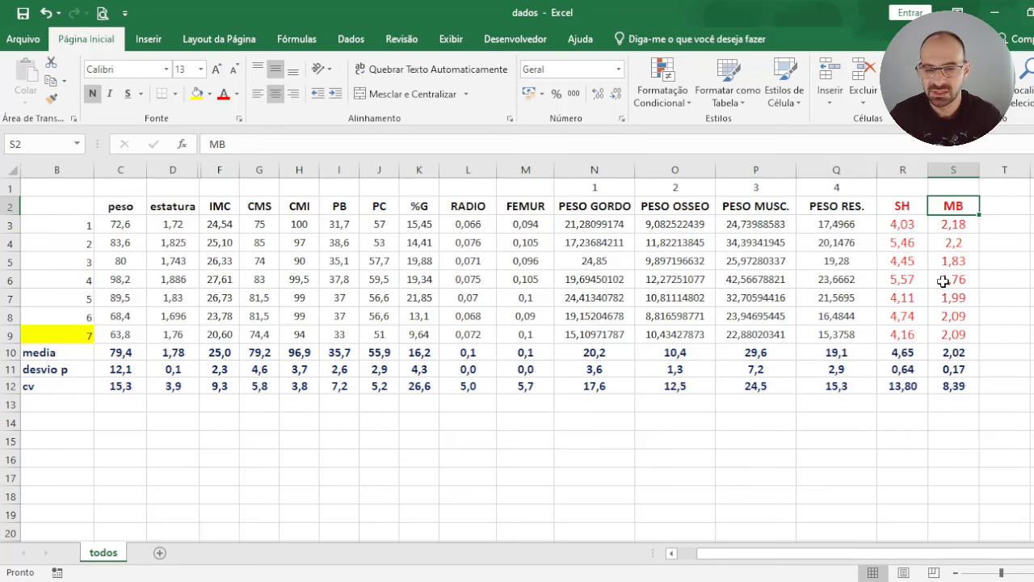
{"action": "left_click", "coordinate": [917, 225]}
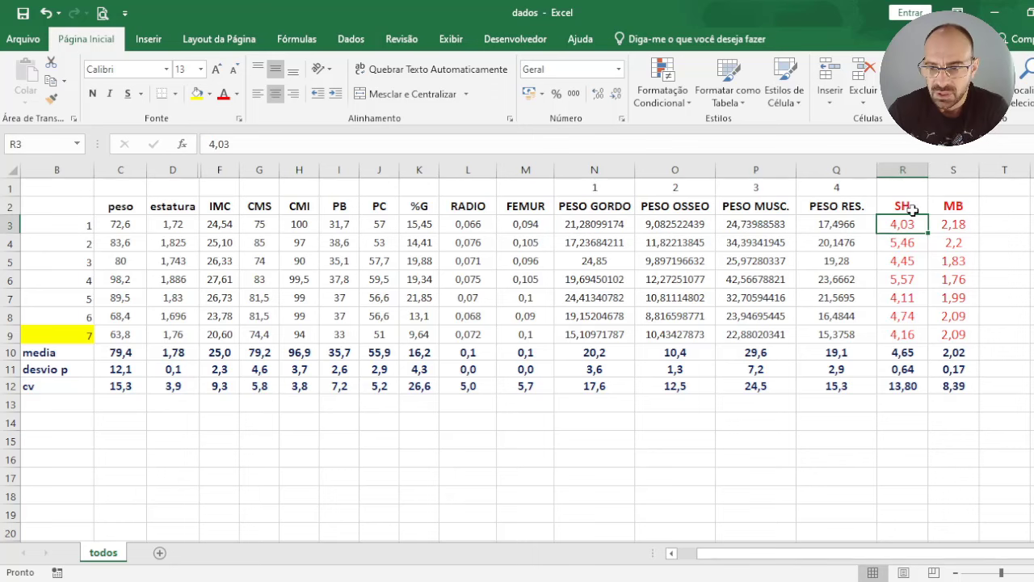
{"action": "left_click", "coordinate": [912, 210]}
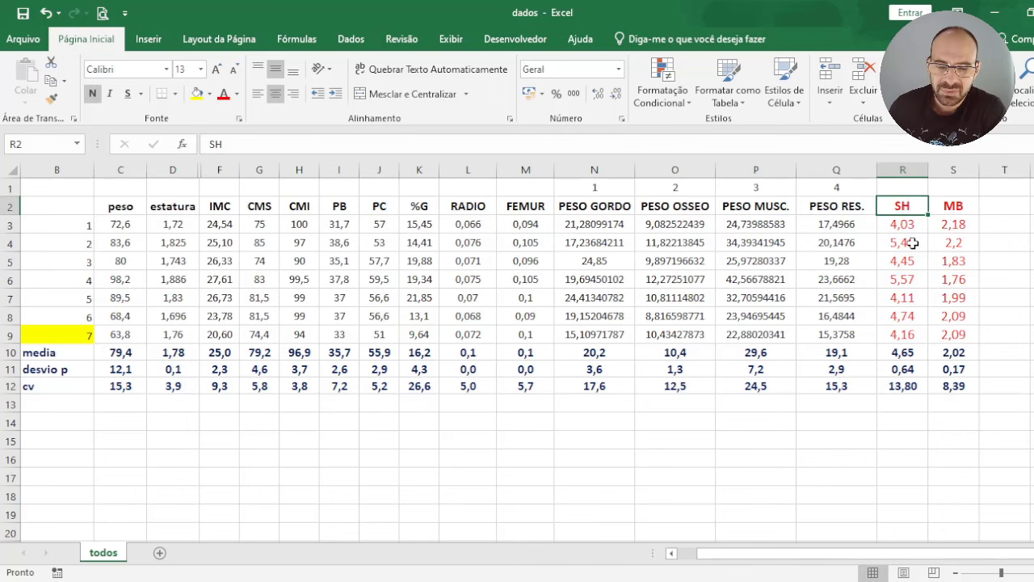
{"action": "left_click", "coordinate": [914, 243]}
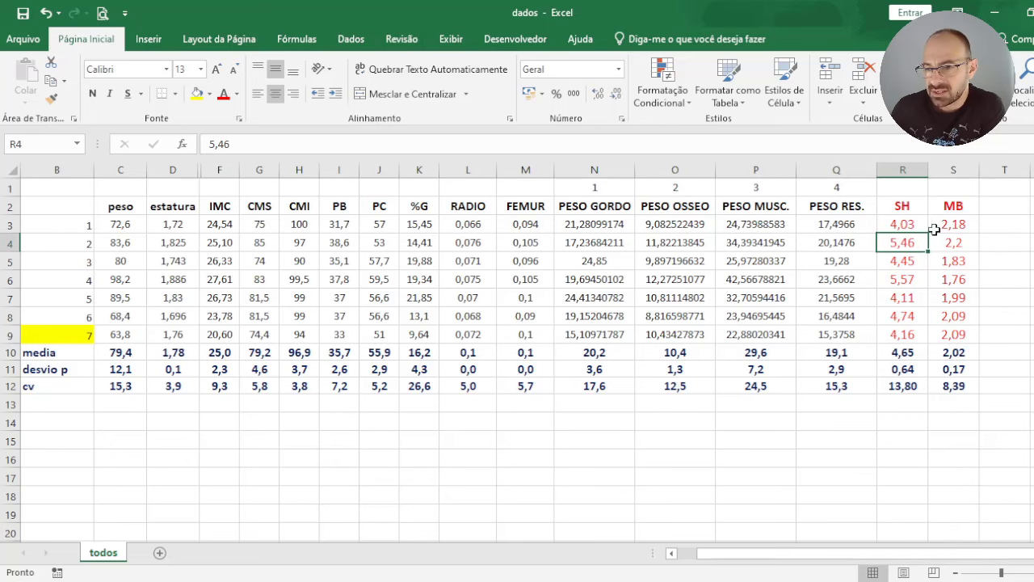
{"action": "left_click", "coordinate": [944, 220]}
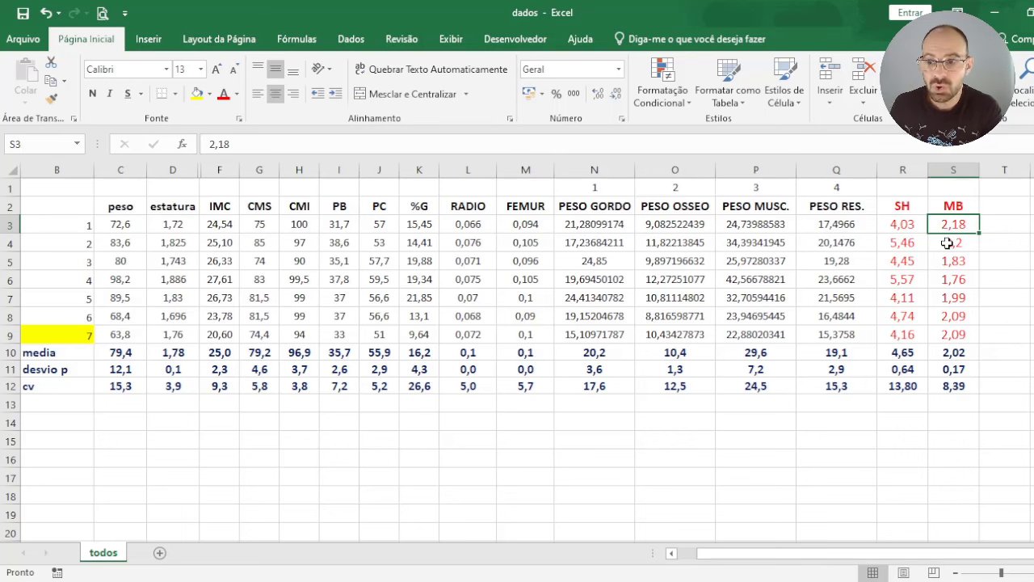
- Label the SH column PMI in R1 and the MB column PMS in S1
{"action": "left_click", "coordinate": [902, 187]}
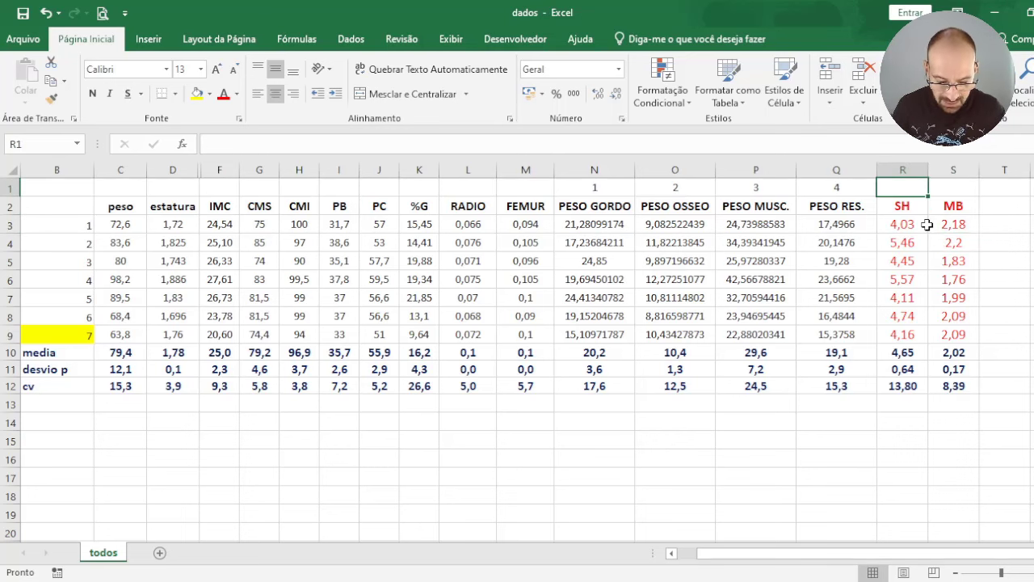
{"action": "type", "text": "PMI"}
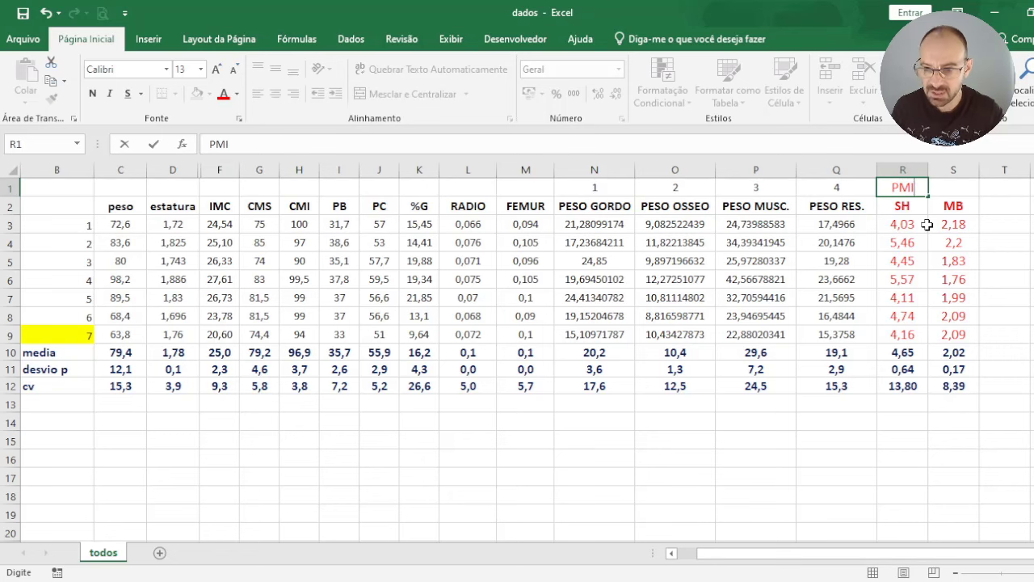
{"action": "key", "text": "Tab"}
{"action": "type", "text": "PMS"}
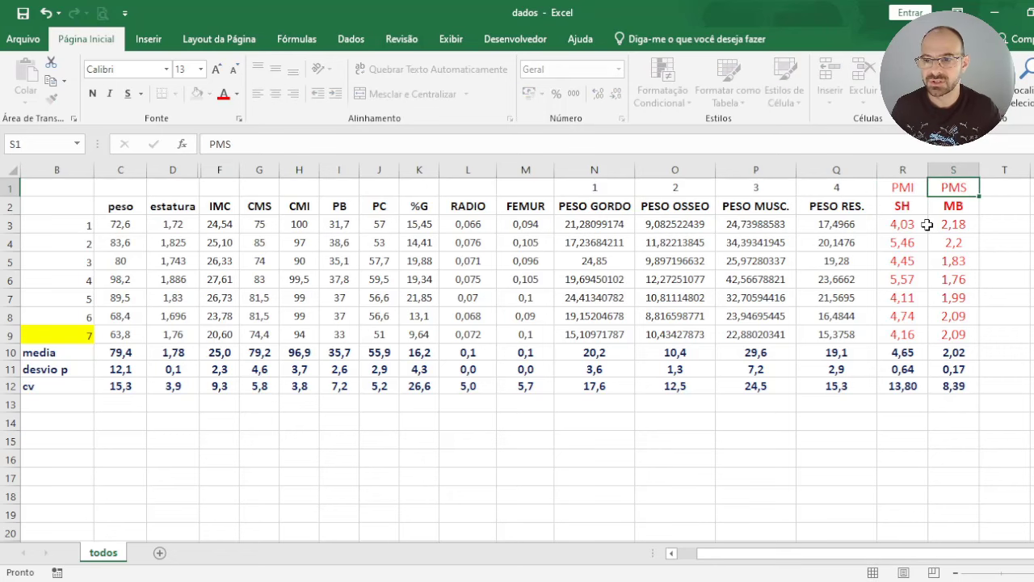
{"action": "key", "text": "Return"}
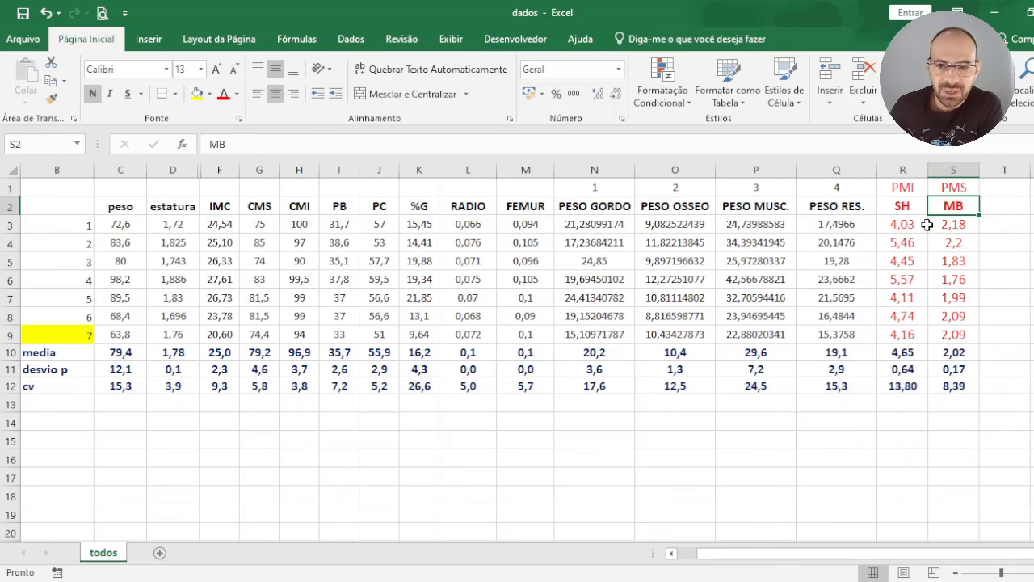
- Review the anthropometric headers, the SH and MB results, the subject numbers, and the CMS and PB columns
{"action": "left_click_drag", "start_coordinate": [115, 207], "coordinate": [818, 209]}
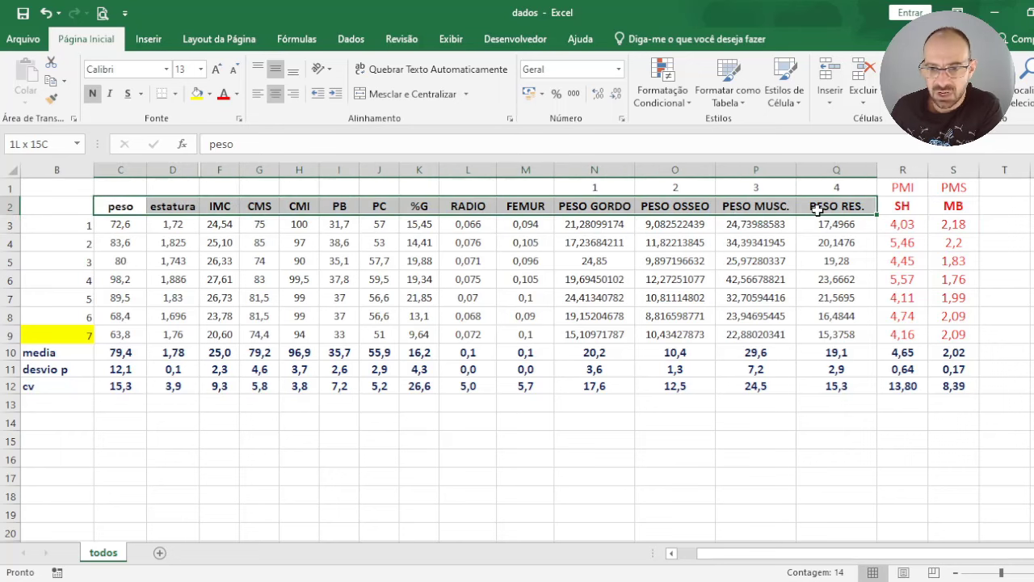
{"action": "left_click", "coordinate": [219, 243]}
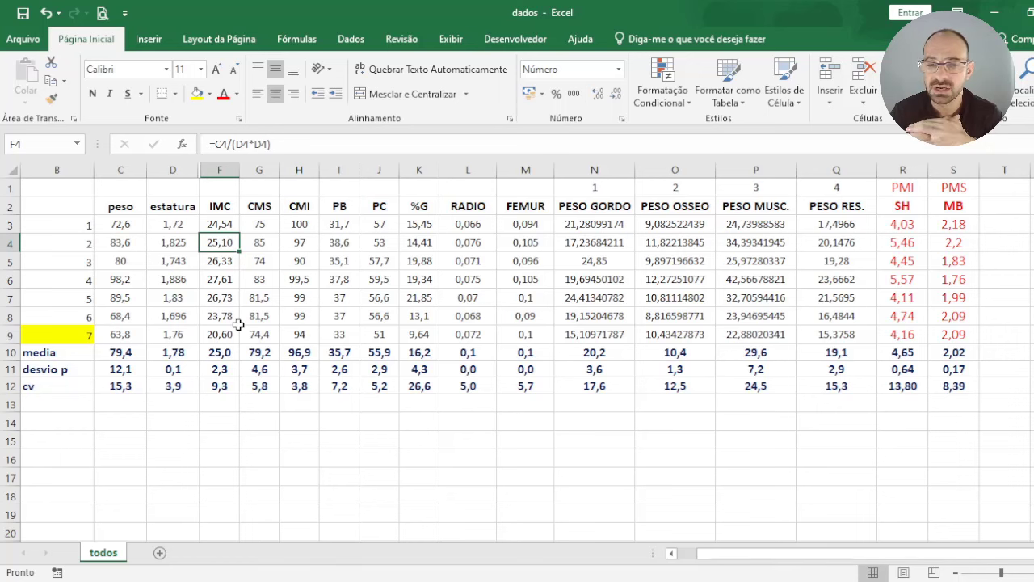
{"action": "left_click_drag", "start_coordinate": [904, 224], "coordinate": [905, 333]}
{"action": "left_click_drag", "start_coordinate": [960, 224], "coordinate": [970, 333]}
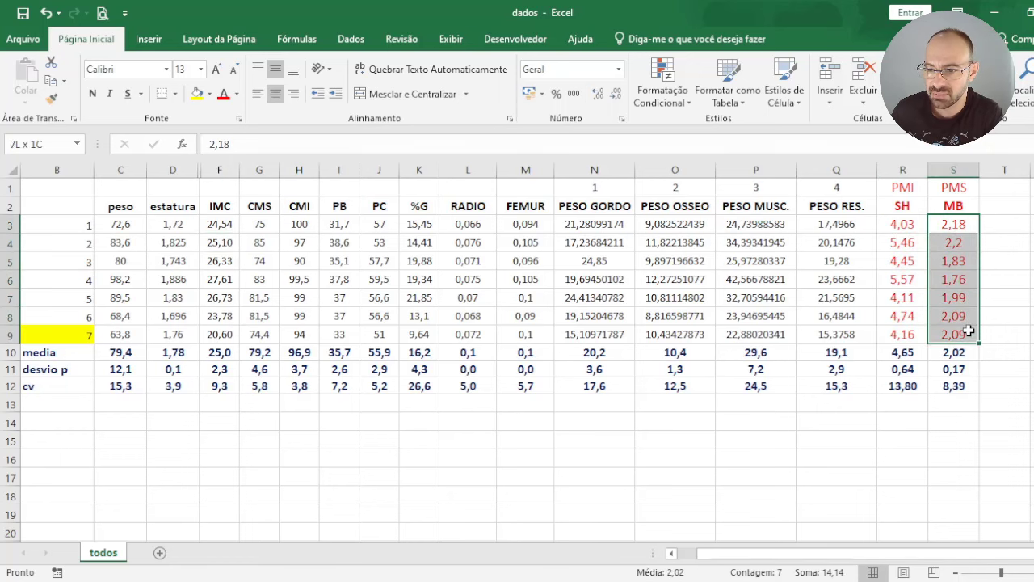
{"action": "left_click", "coordinate": [843, 492]}
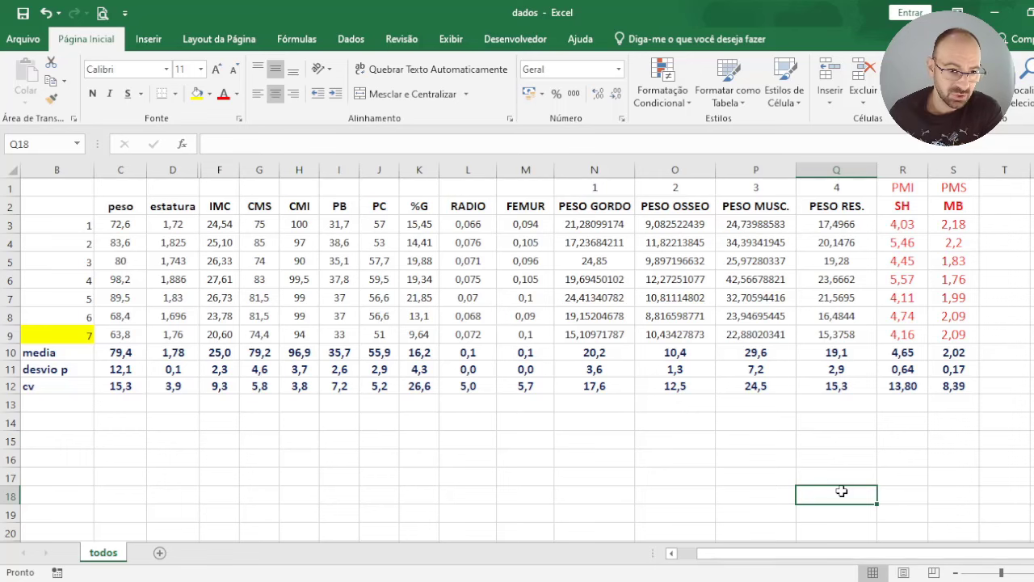
{"action": "left_click_drag", "start_coordinate": [56, 223], "coordinate": [69, 336]}
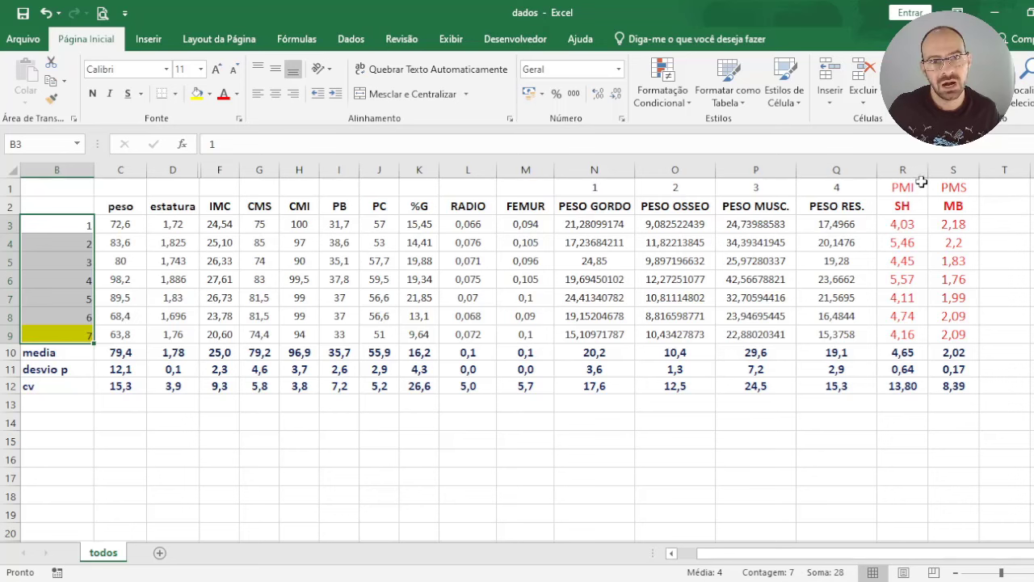
{"action": "left_click", "coordinate": [962, 185]}
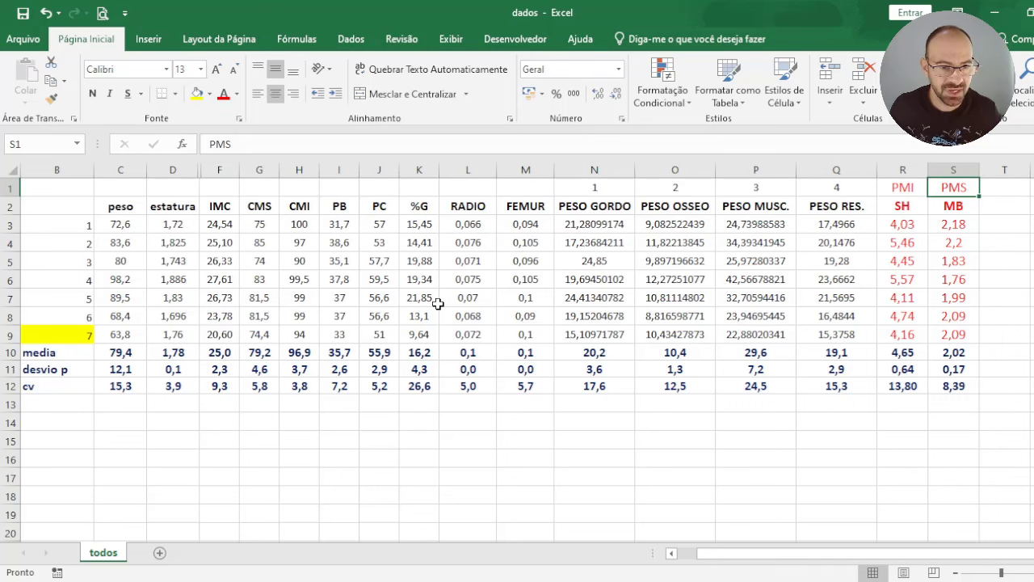
{"action": "left_click_drag", "start_coordinate": [260, 207], "coordinate": [258, 333]}
{"action": "left_click_drag", "start_coordinate": [339, 207], "coordinate": [334, 327]}
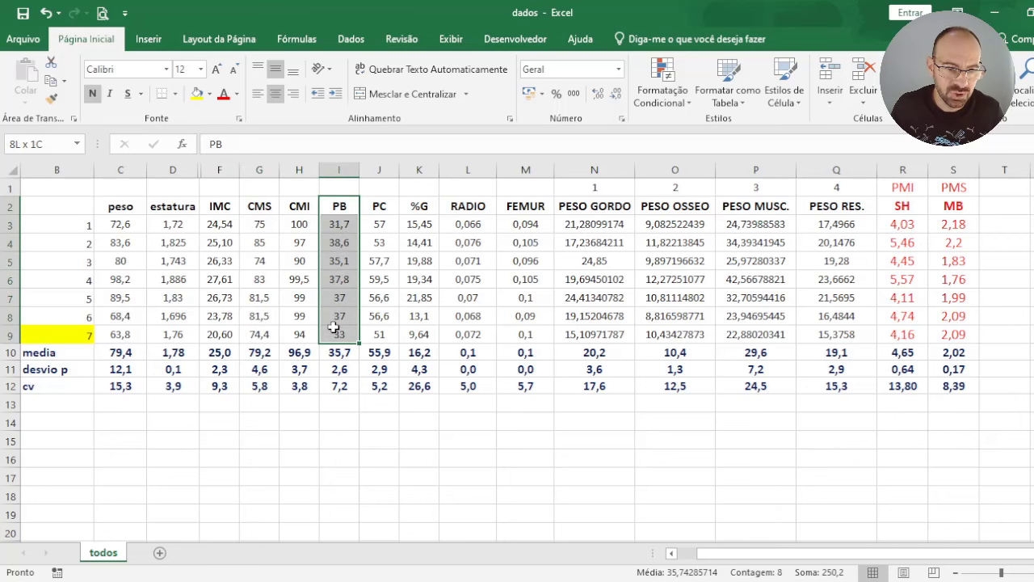
{"action": "left_click_drag", "start_coordinate": [909, 206], "coordinate": [911, 318]}
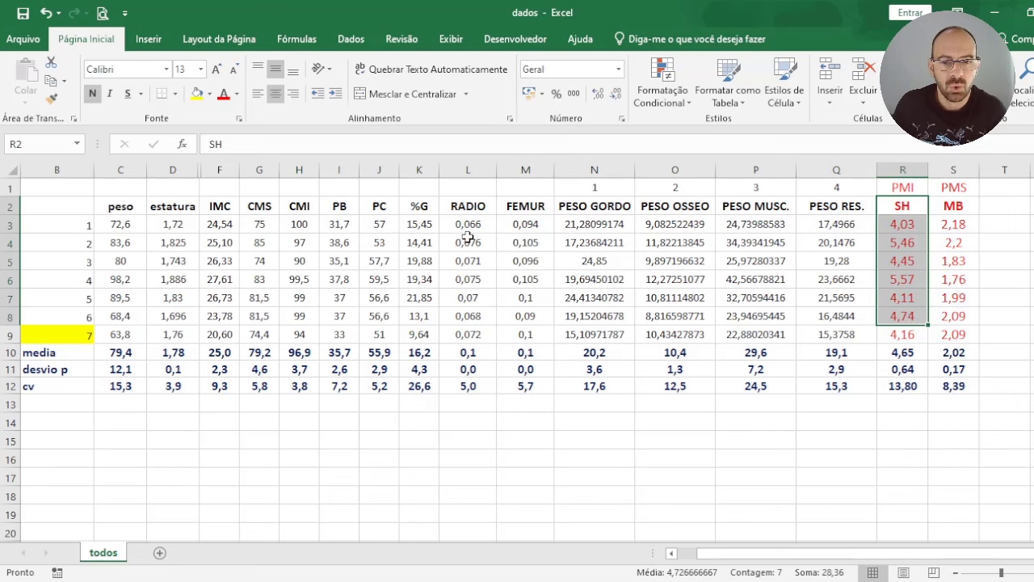
- Review the subjects' values in the PESO OSSEO, PESO MUSC. and PESO GORDO columns
{"action": "left_click_drag", "start_coordinate": [677, 212], "coordinate": [694, 320]}
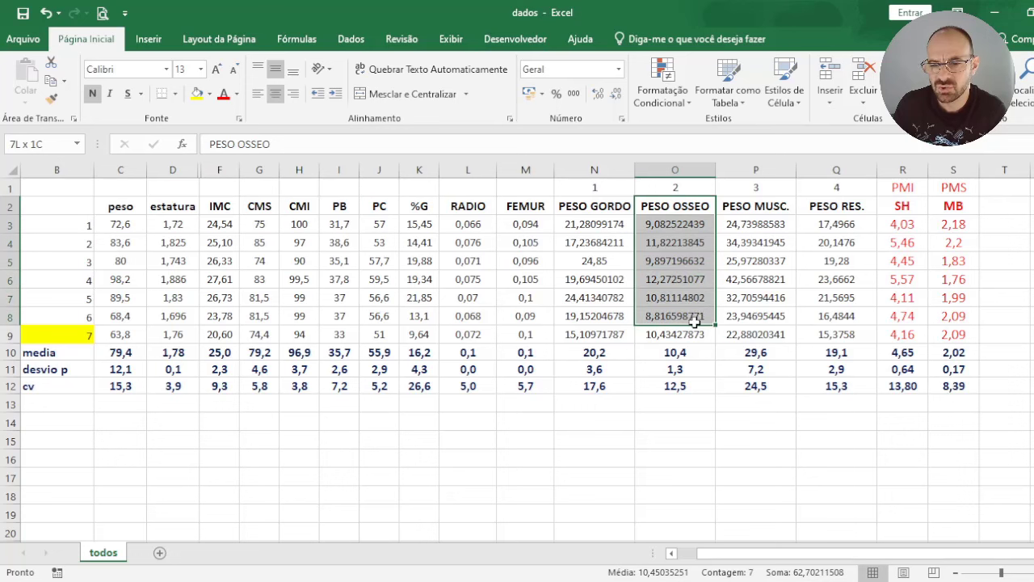
{"action": "left_click", "coordinate": [664, 414]}
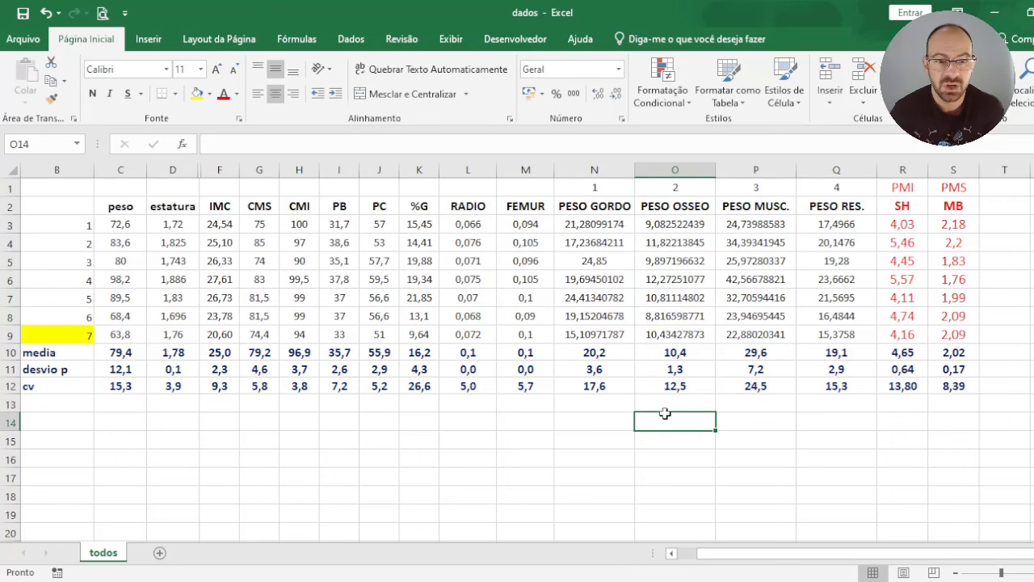
{"action": "left_click_drag", "start_coordinate": [789, 226], "coordinate": [776, 327]}
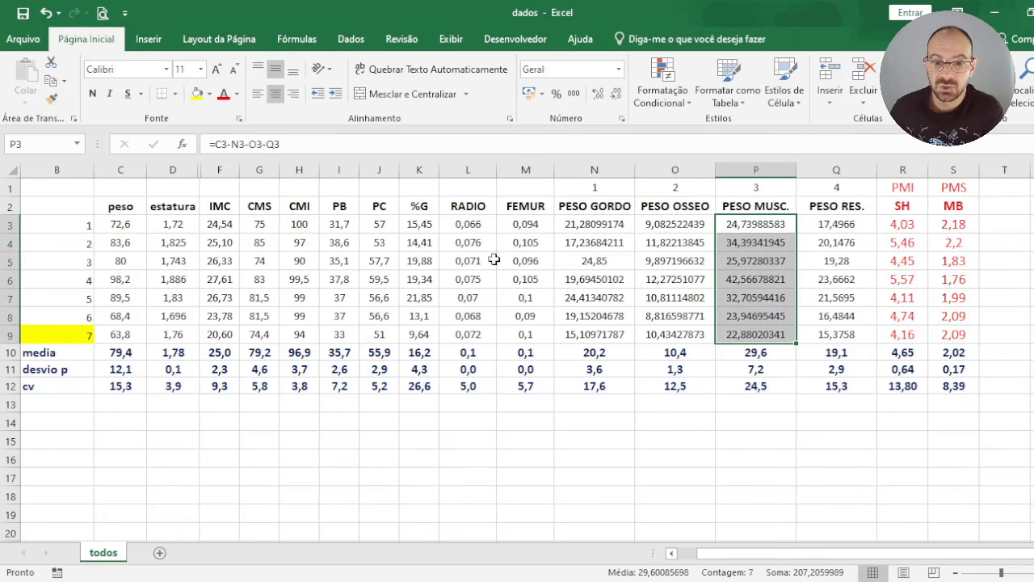
{"action": "left_click_drag", "start_coordinate": [582, 229], "coordinate": [582, 338]}
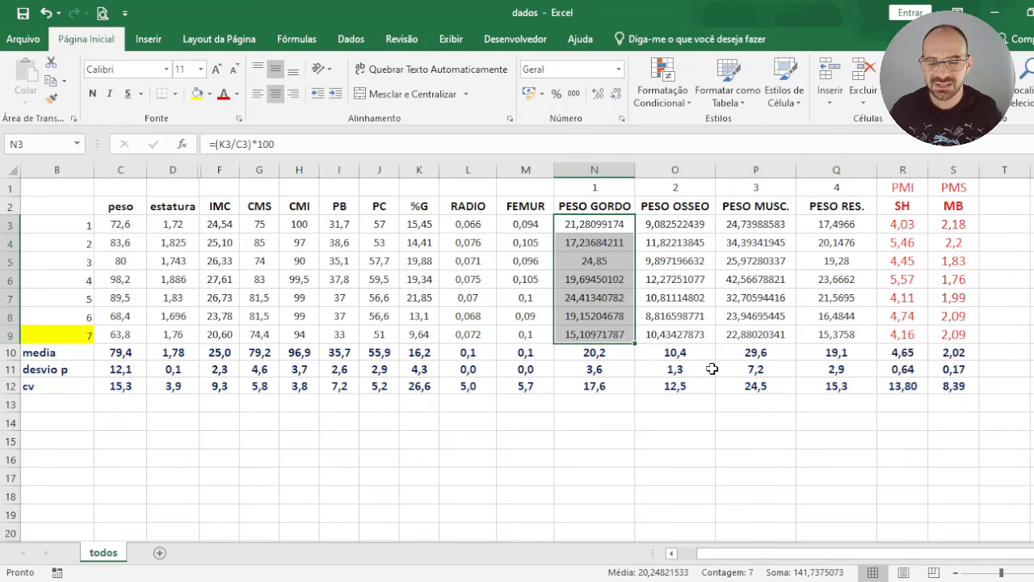
{"action": "left_click", "coordinate": [234, 431]}
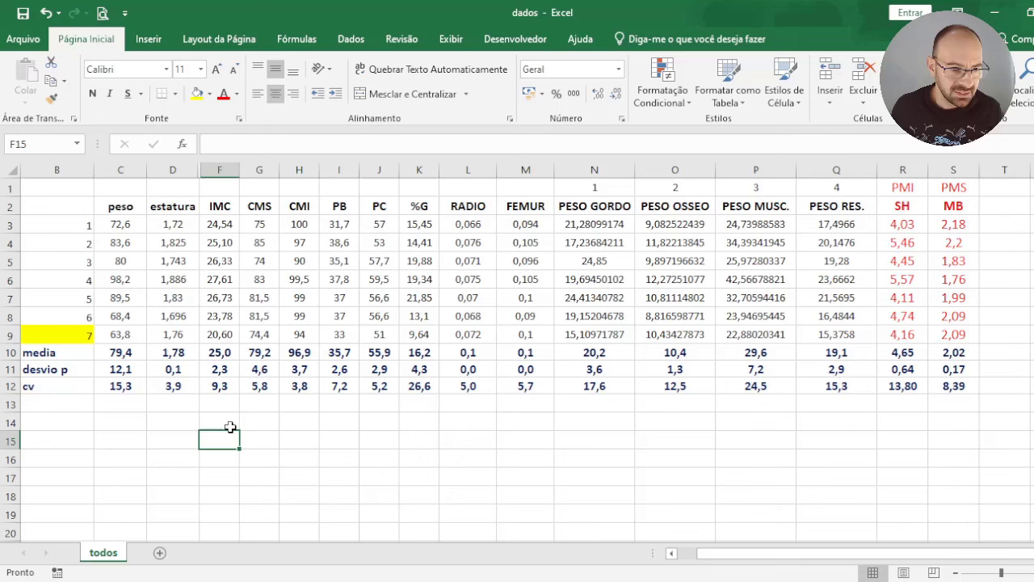
- Center the media, desvio p and cv row labels in B10:B12
{"action": "left_click", "coordinate": [39, 355]}
{"action": "left_click_drag", "start_coordinate": [39, 356], "coordinate": [34, 385]}
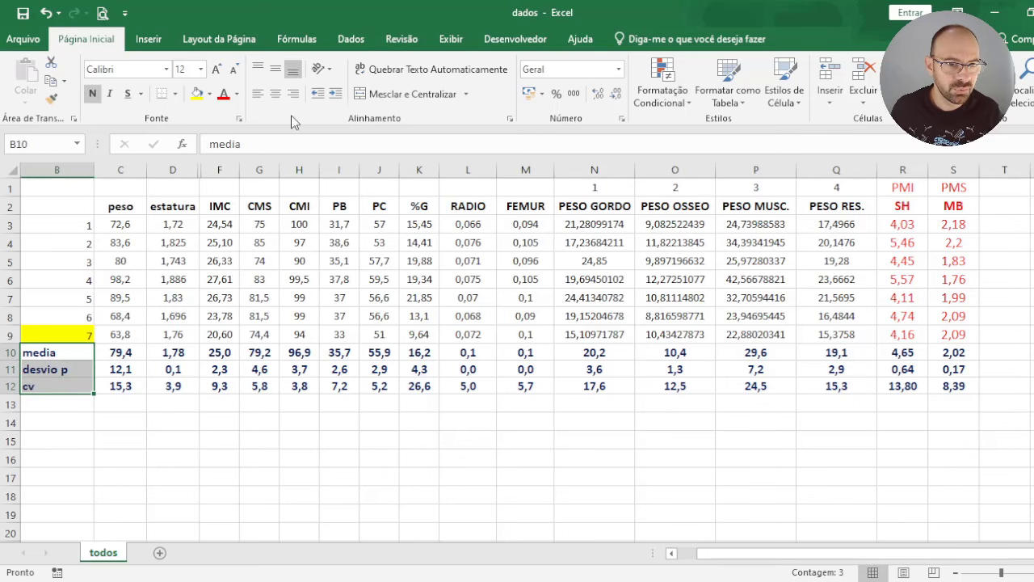
{"action": "left_click", "coordinate": [275, 94]}
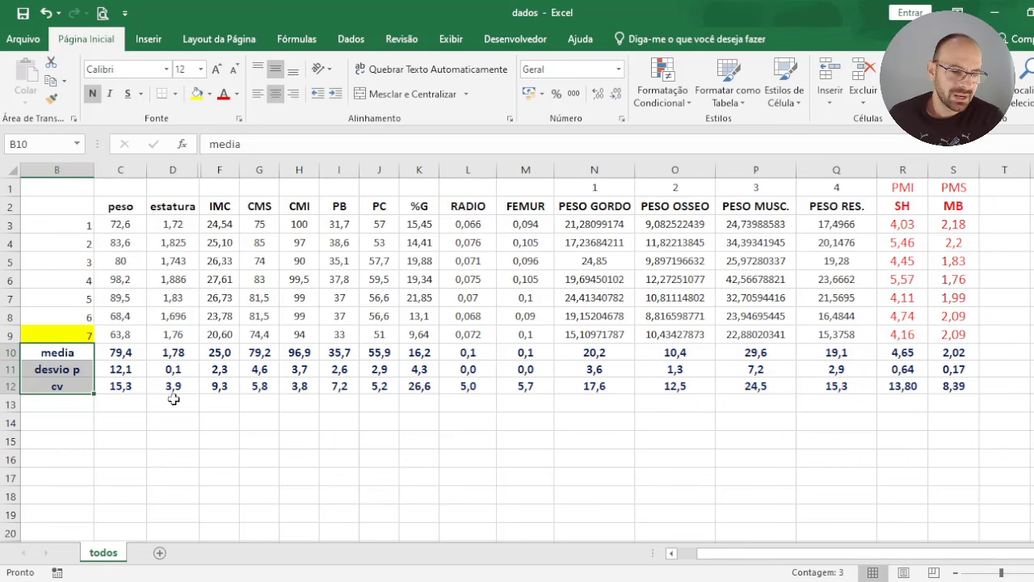
- Examine the peso column's mean, standard deviation and CV formulas, and the weights of subjects 4 and 7
{"action": "left_click", "coordinate": [119, 351]}
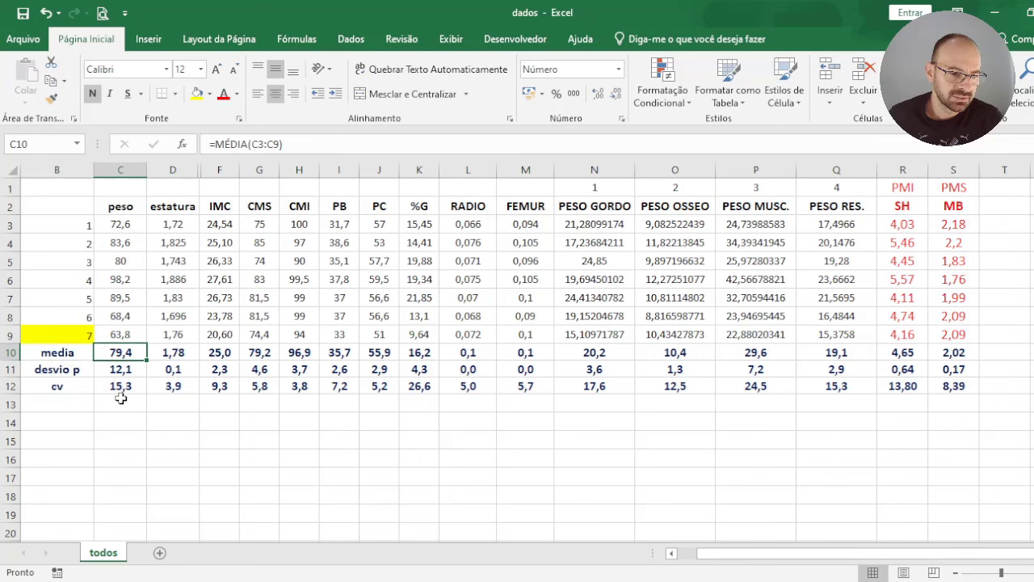
{"action": "left_click", "coordinate": [130, 371]}
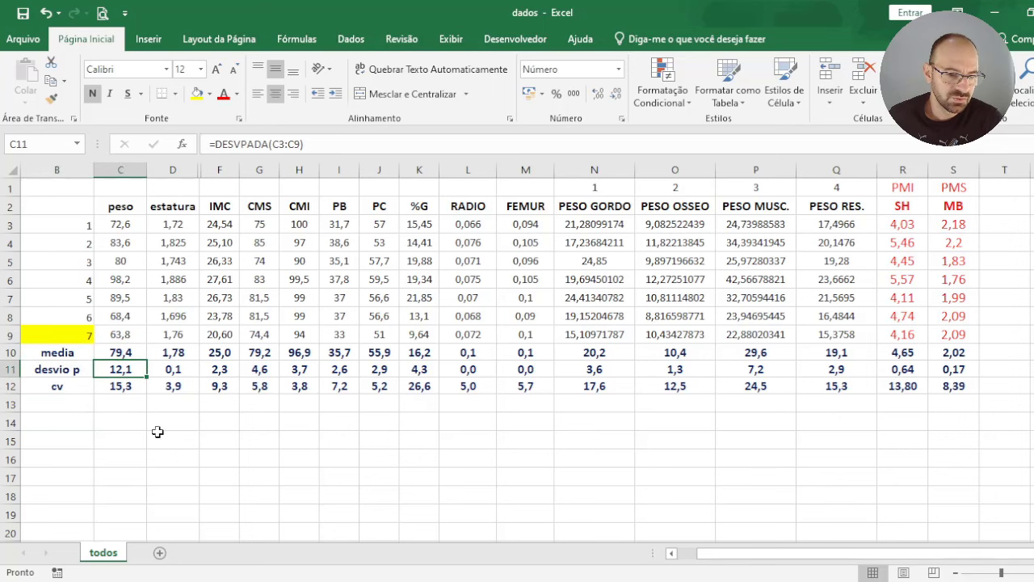
{"action": "left_click", "coordinate": [136, 389]}
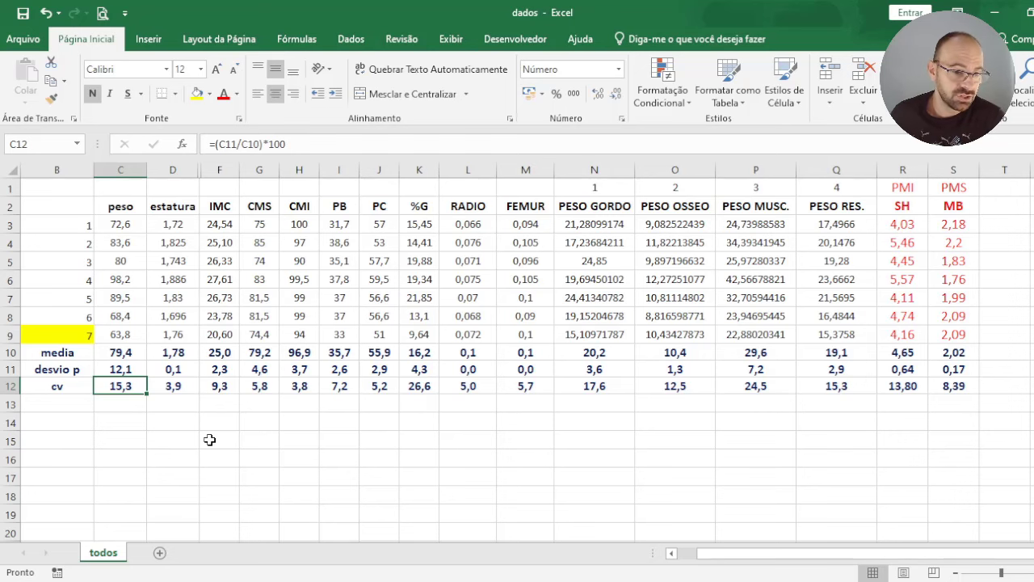
{"action": "left_click", "coordinate": [120, 281]}
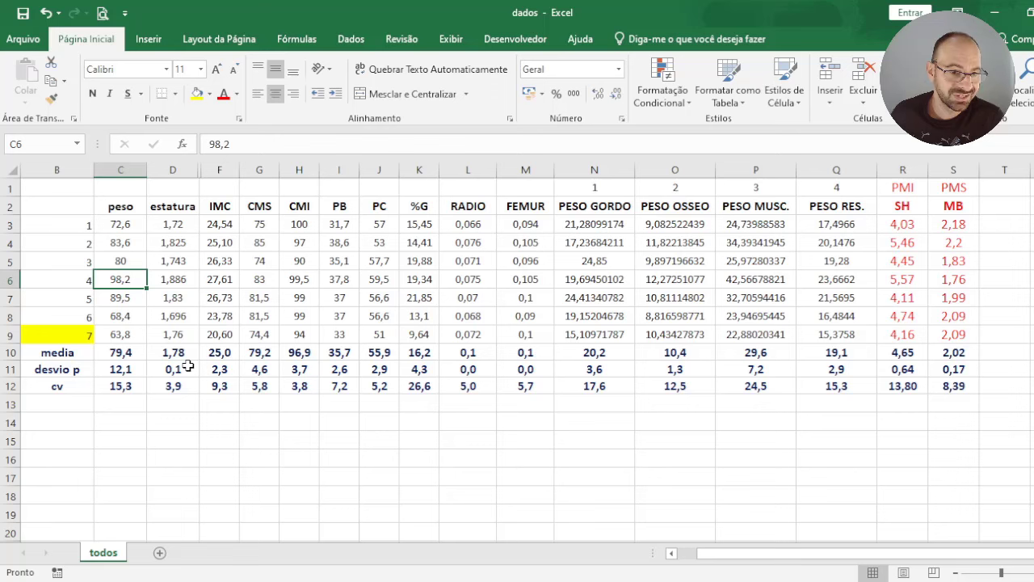
{"action": "left_click", "coordinate": [131, 336]}
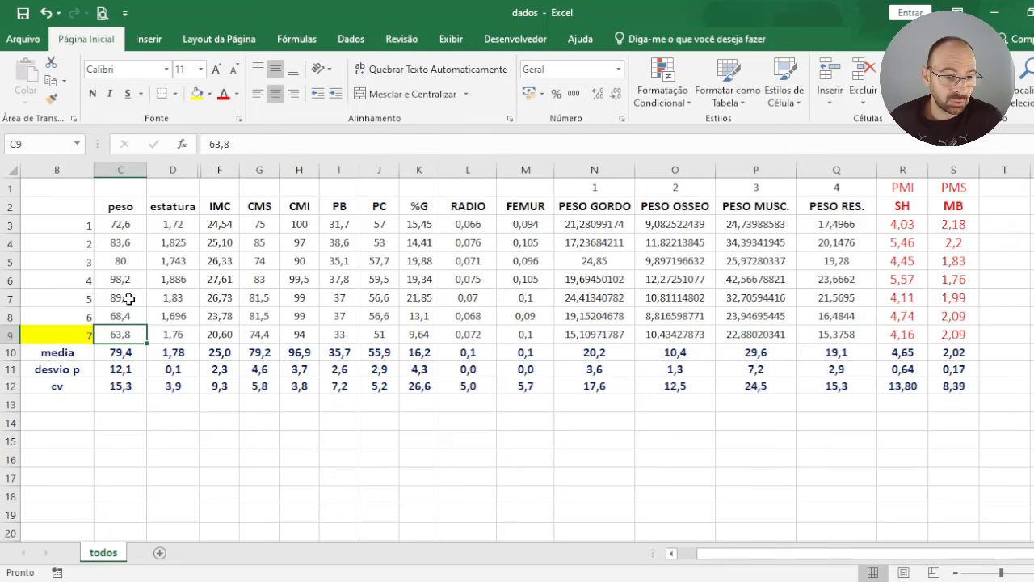
- Examine the estatura values of the subjects together with the column's mean, standard deviation and CV formulas
{"action": "left_click_drag", "start_coordinate": [169, 225], "coordinate": [187, 321]}
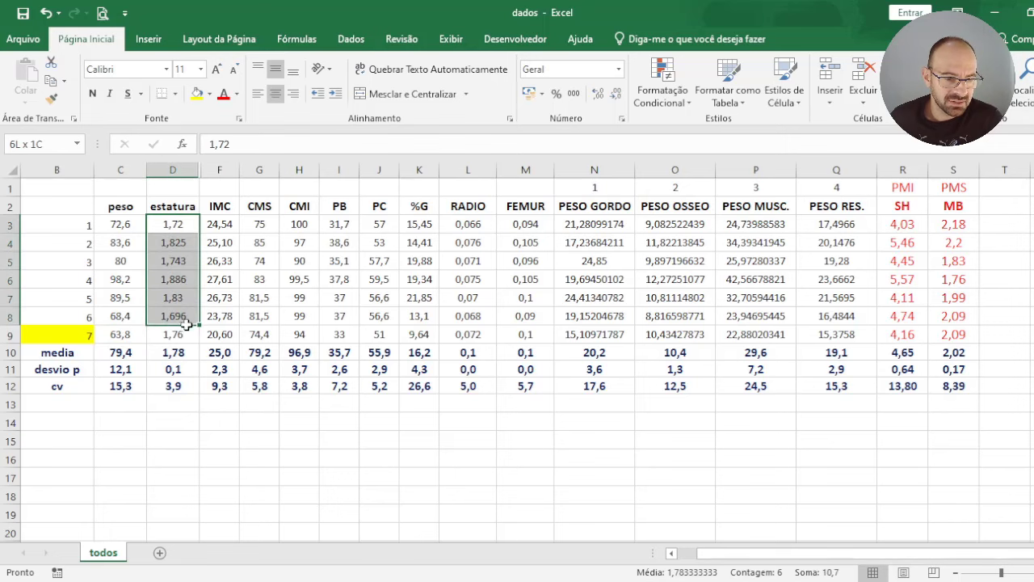
{"action": "left_click", "coordinate": [177, 352]}
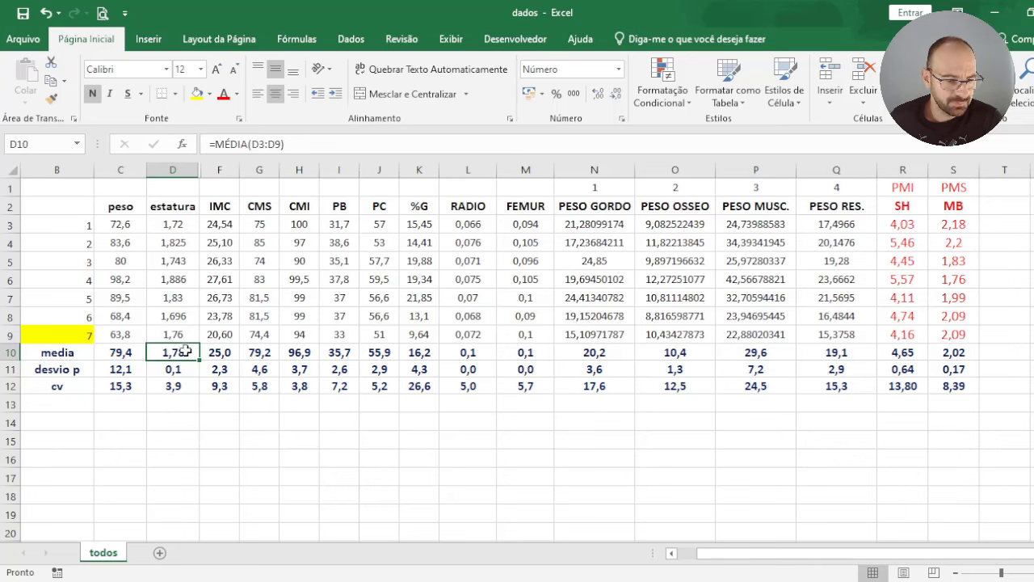
{"action": "left_click", "coordinate": [182, 370]}
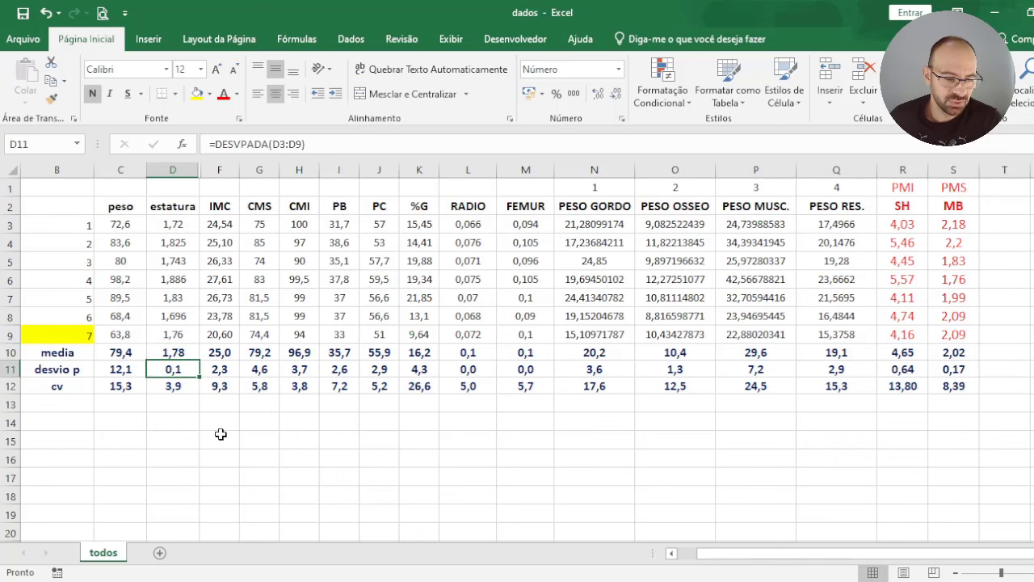
{"action": "key", "text": "Down"}
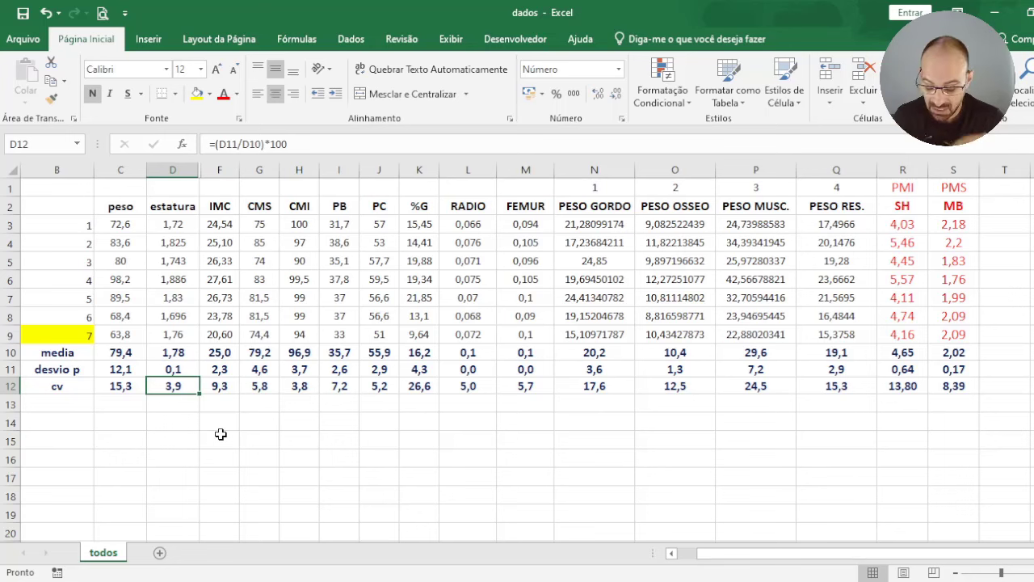
{"action": "key", "text": "Up"}
{"action": "key", "text": "Up"}
{"action": "key", "text": "Up"}
{"action": "key", "text": "Up"}
{"action": "key", "text": "Up"}
{"action": "key", "text": "Up"}
{"action": "key", "text": "Up"}
{"action": "key", "text": "Up"}
{"action": "key", "text": "Up"}
{"action": "key", "text": "Up"}
{"action": "key", "text": "Down"}
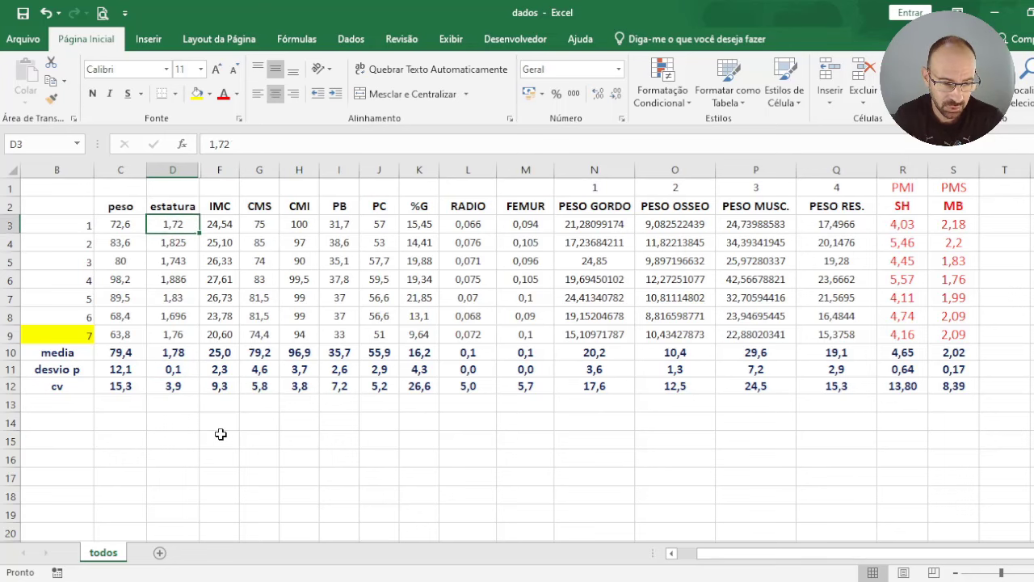
- Compare the individual estatura values from subject 1 downward with the column's mean and standard deviation
{"action": "key", "text": "Down"}
{"action": "key", "text": "Up"}
{"action": "key", "text": "Down"}
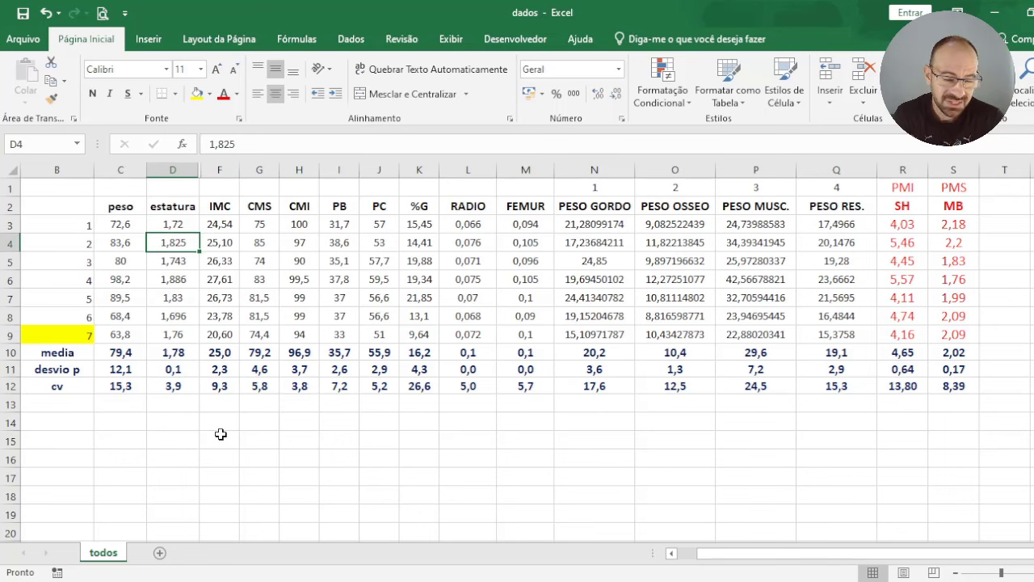
{"action": "key", "text": "Down"}
{"action": "key", "text": "Down"}
{"action": "key", "text": "Down"}
{"action": "key", "text": "Down"}
{"action": "key", "text": "Down"}
{"action": "key", "text": "Down"}
{"action": "key", "text": "Down"}
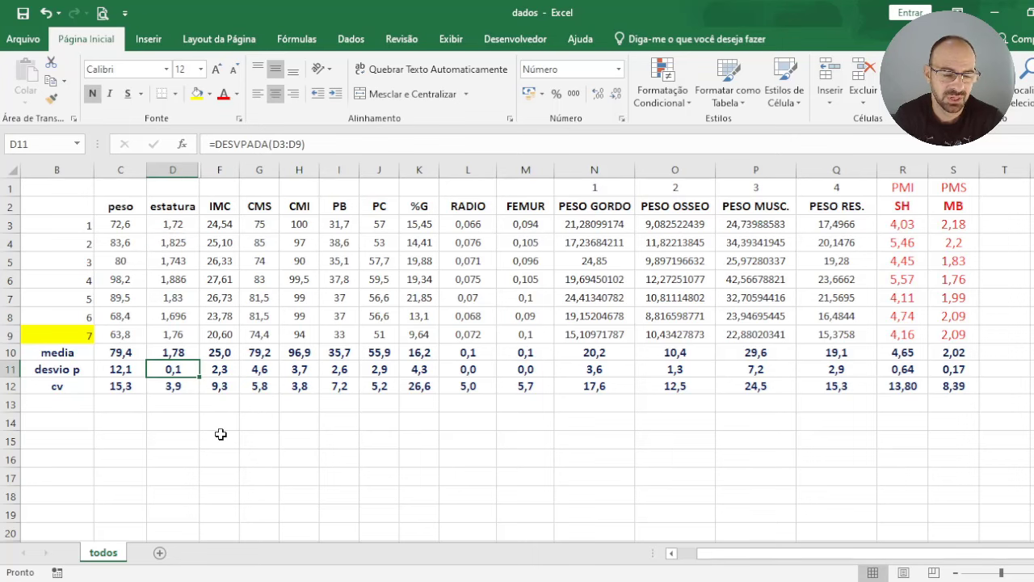
{"action": "key", "text": "Up"}
{"action": "key", "text": "Up"}
{"action": "key", "text": "Up"}
{"action": "key", "text": "Up"}
{"action": "key", "text": "Up"}
{"action": "key", "text": "Up"}
{"action": "key", "text": "Up"}
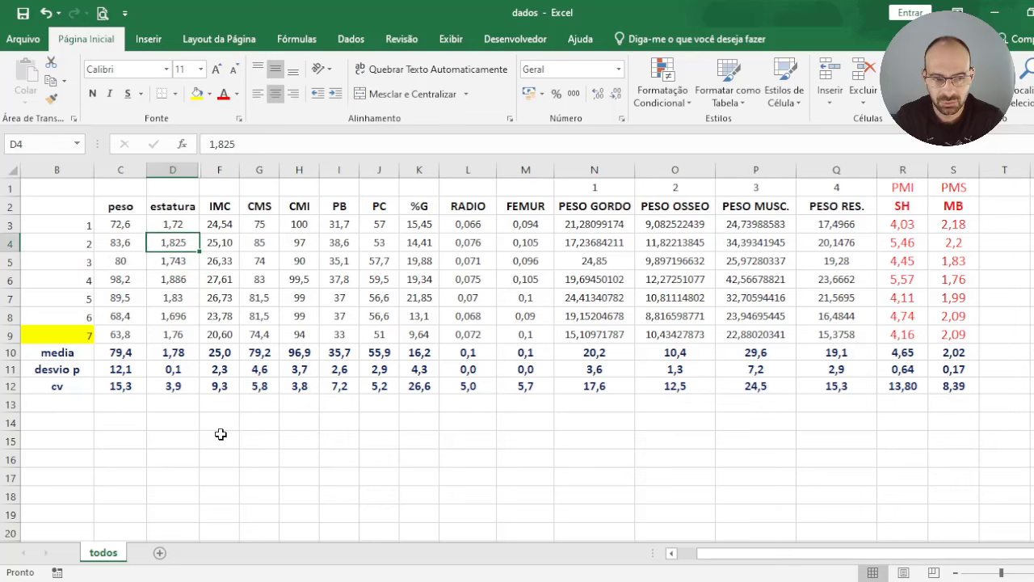
- Try an estatura of 2 for subject 1 and 1,3 for subject 6 to test the effect on the statistics
{"action": "key", "text": "Up"}
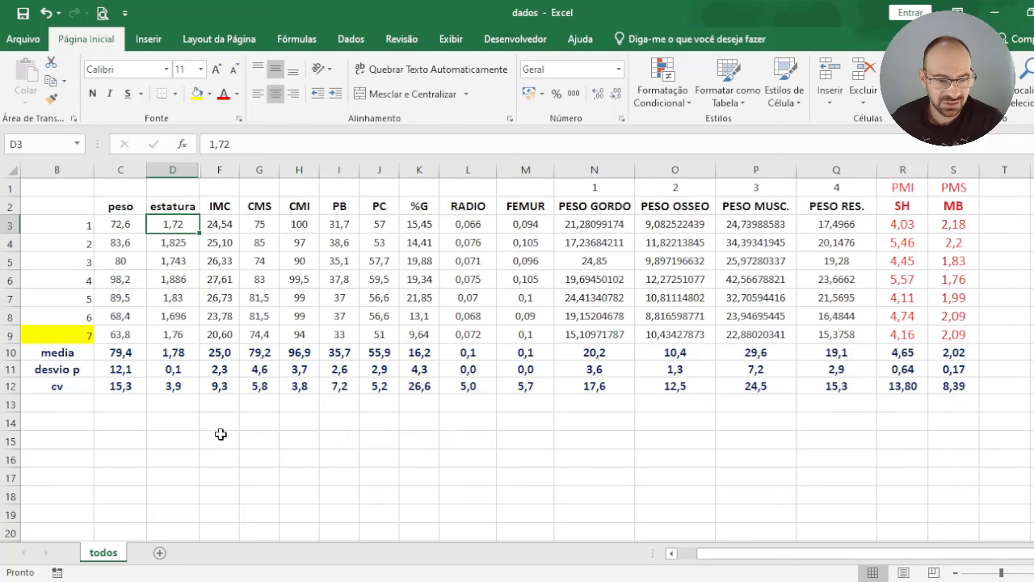
{"action": "type", "text": "2"}
{"action": "key", "text": "Return"}
{"action": "key", "text": "Down"}
{"action": "key", "text": "Down"}
{"action": "key", "text": "Down"}
{"action": "key", "text": "Down"}
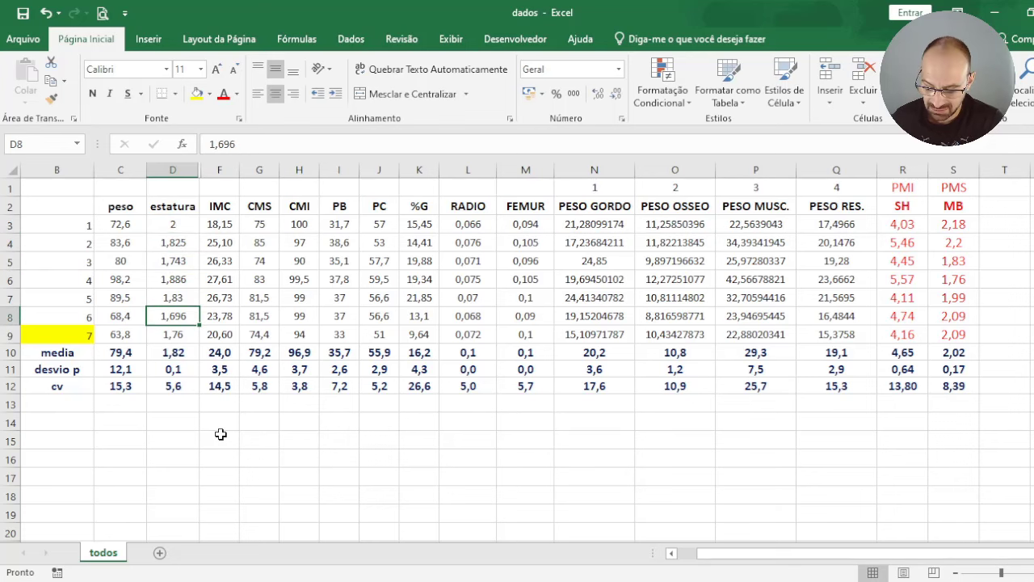
{"action": "type", "text": "1,3"}
{"action": "key", "text": "Return"}
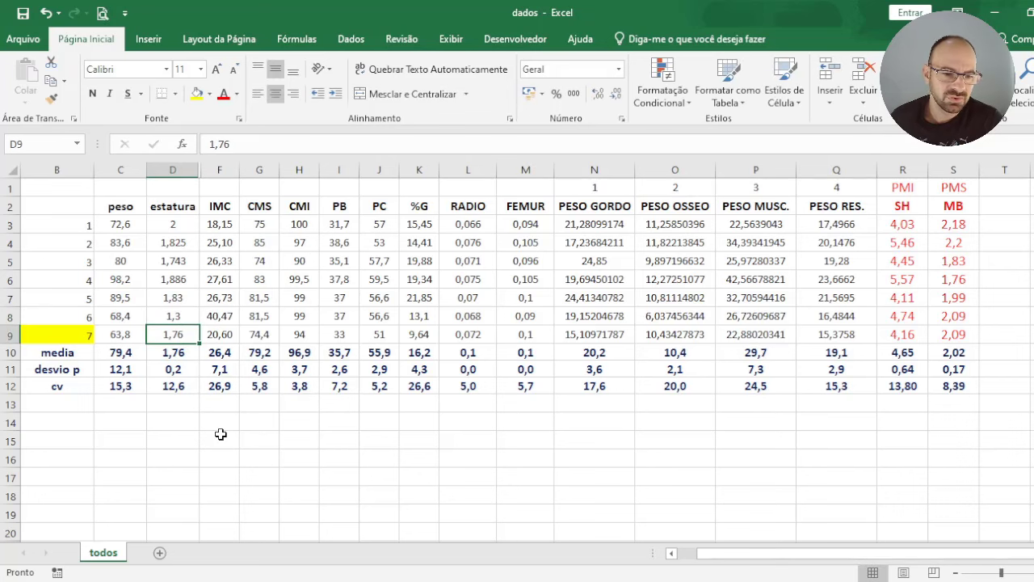
- Undo the two estatura changes for subjects 1 and 6
{"action": "key", "text": "ctrl+z"}
{"action": "key", "text": "ctrl+z"}
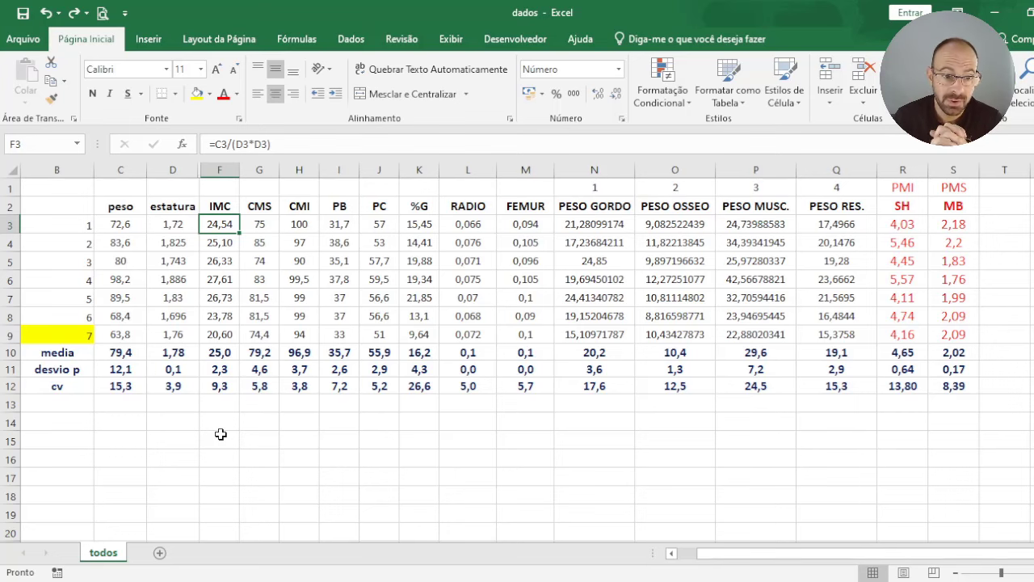
- Examine the IMC values from subject 1 down to the column's mean
{"action": "key", "text": "Down"}
{"action": "key", "text": "Down"}
{"action": "key", "text": "Down"}
{"action": "key", "text": "Down"}
{"action": "key", "text": "Down"}
{"action": "key", "text": "Down"}
{"action": "key", "text": "Down"}
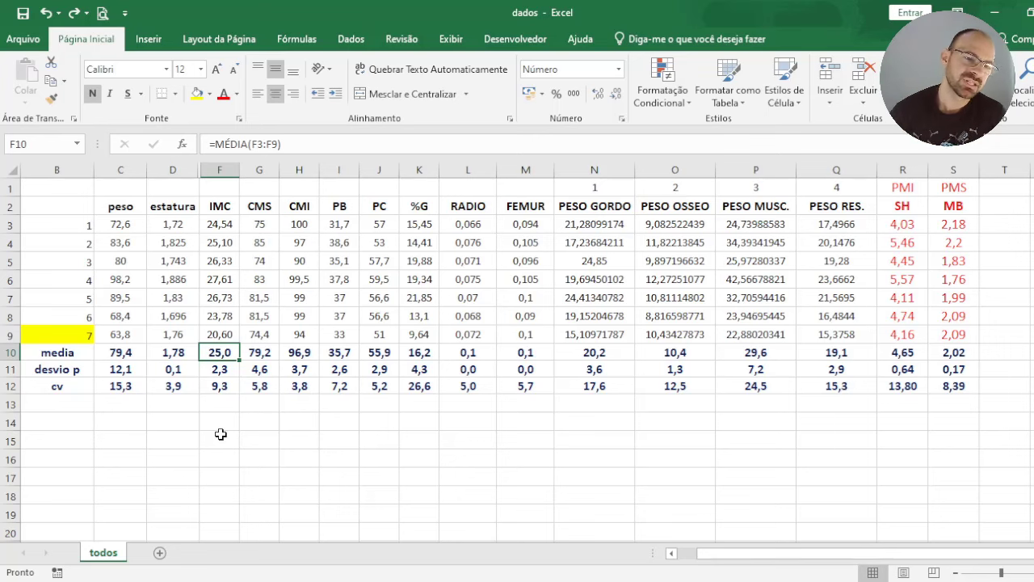
{"action": "key", "text": "Up"}
{"action": "key", "text": "Up"}
{"action": "key", "text": "Up"}
{"action": "key", "text": "Up"}
{"action": "key", "text": "Up"}
{"action": "key", "text": "Up"}
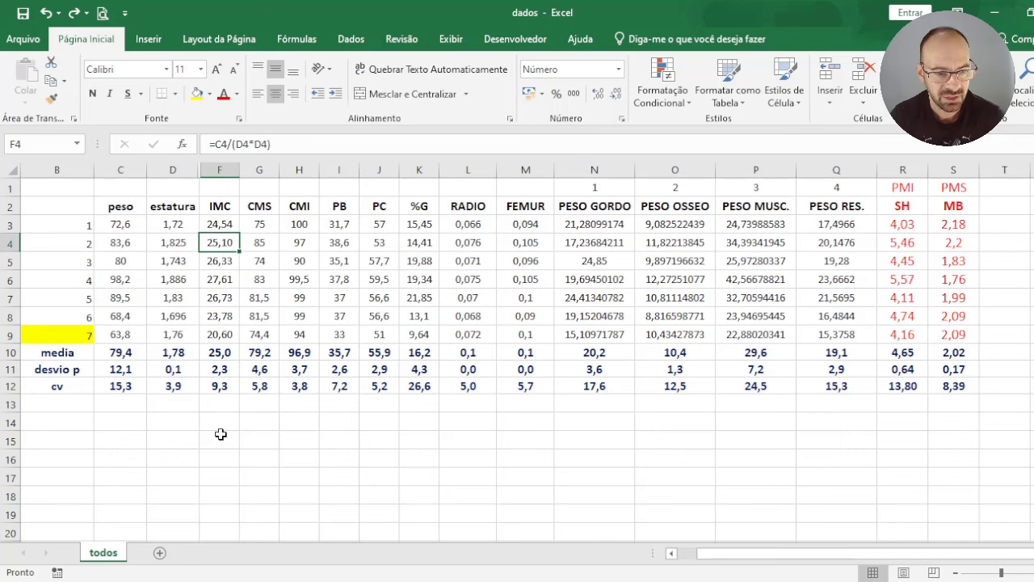
- Compare the IMC of subjects 4, 6 and 7, and check the column's mean, standard deviation and CV
{"action": "key", "text": "Down"}
{"action": "key", "text": "Down"}
{"action": "key", "text": "Down"}
{"action": "key", "text": "Down"}
{"action": "key", "text": "Down"}
{"action": "key", "text": "Down"}
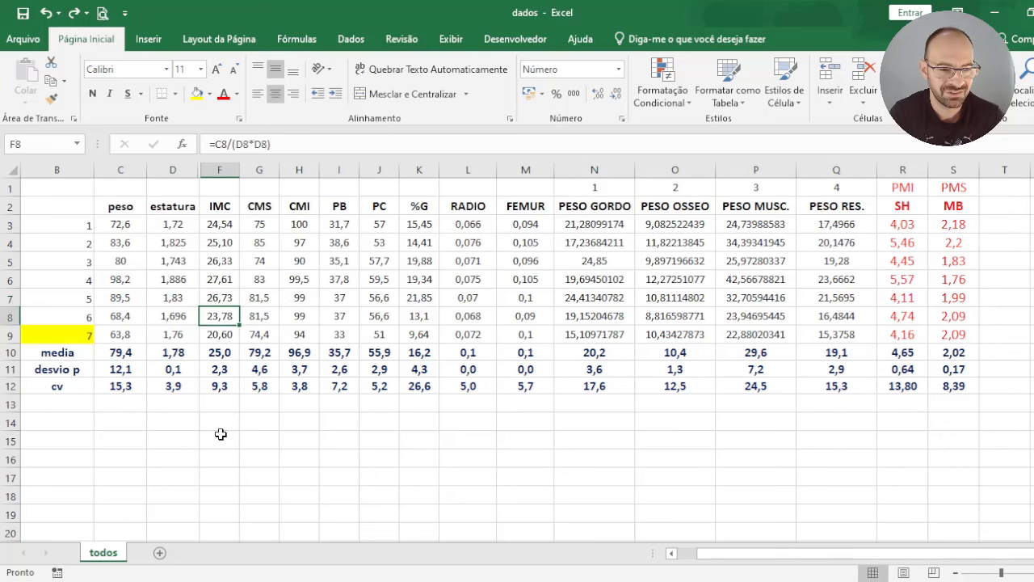
{"action": "key", "text": "Up"}
{"action": "key", "text": "Up"}
{"action": "key", "text": "Up"}
{"action": "key", "text": "Up"}
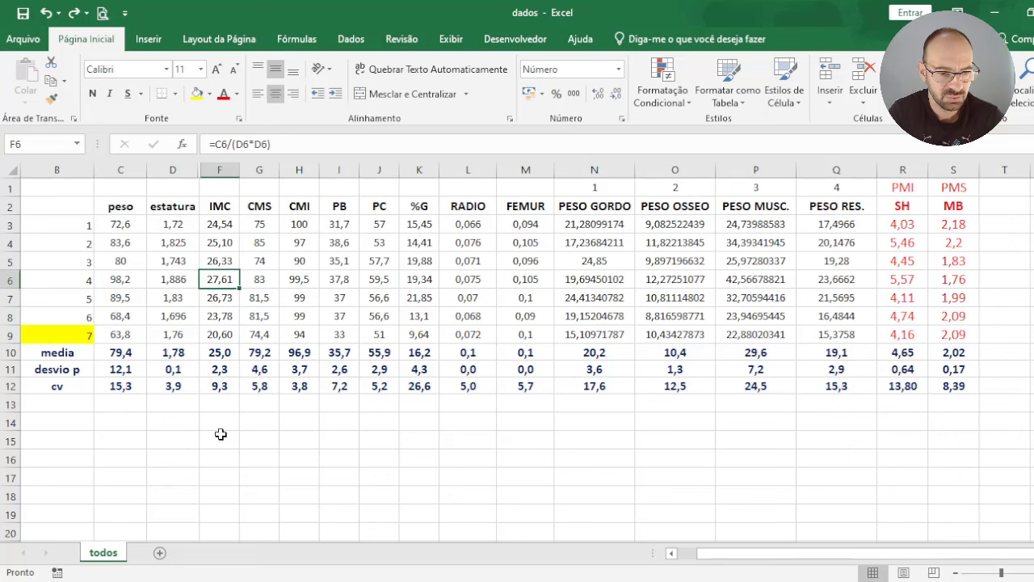
{"action": "key", "text": "Down"}
{"action": "key", "text": "Down"}
{"action": "key", "text": "Down"}
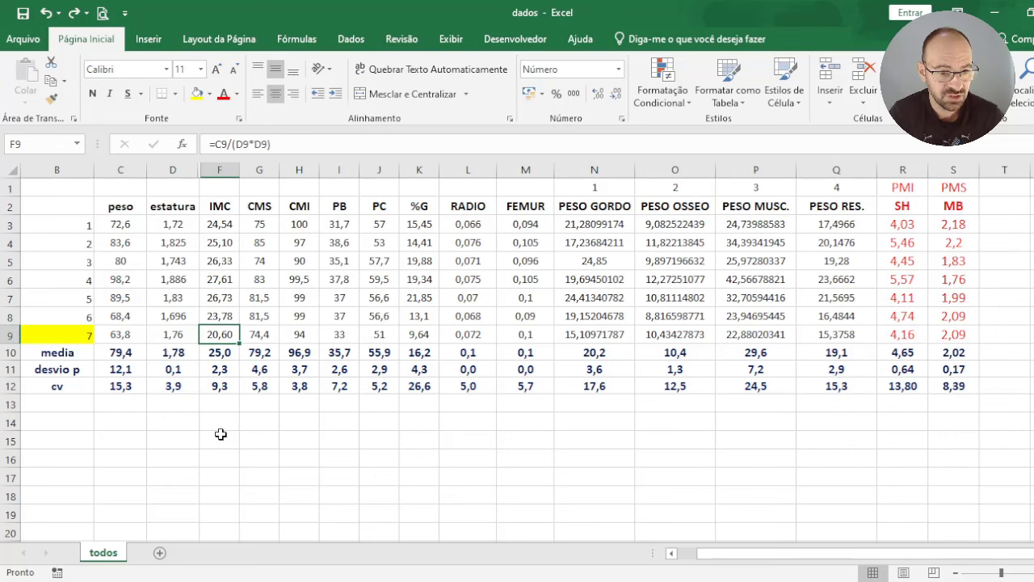
{"action": "key", "text": "Down"}
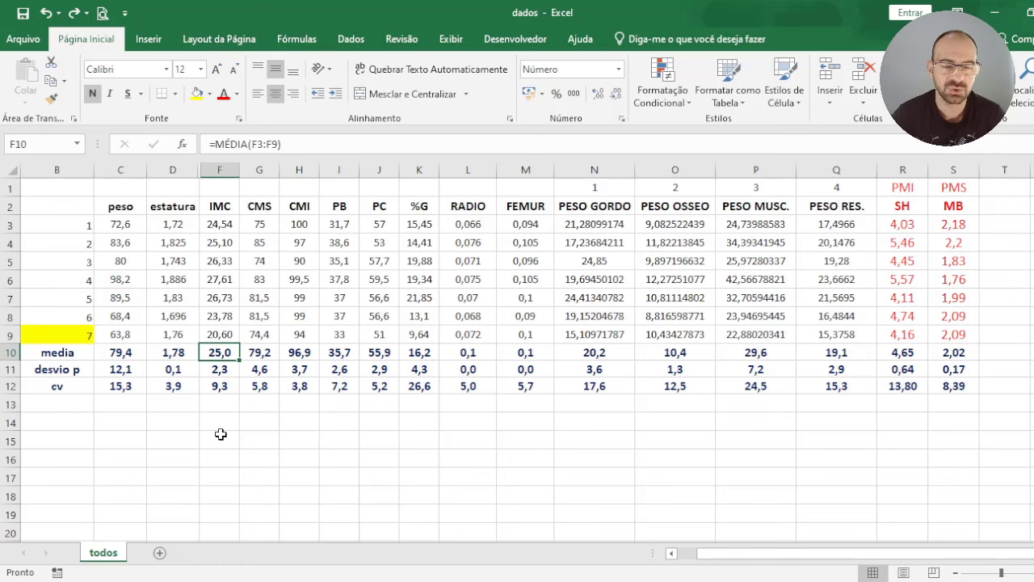
{"action": "key", "text": "Down"}
{"action": "key", "text": "Down"}
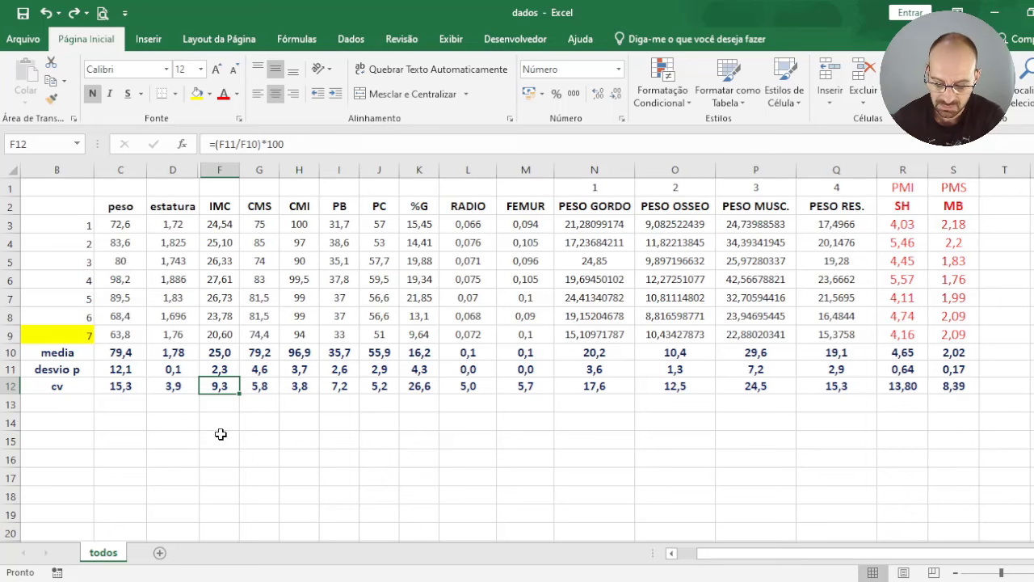
- Review the CMS column from its CV up to subject 1's value
{"action": "key", "text": "Right"}
{"action": "key", "text": "Up"}
{"action": "key", "text": "Up"}
{"action": "key", "text": "Up"}
{"action": "key", "text": "Up"}
{"action": "key", "text": "Up"}
{"action": "key", "text": "Up"}
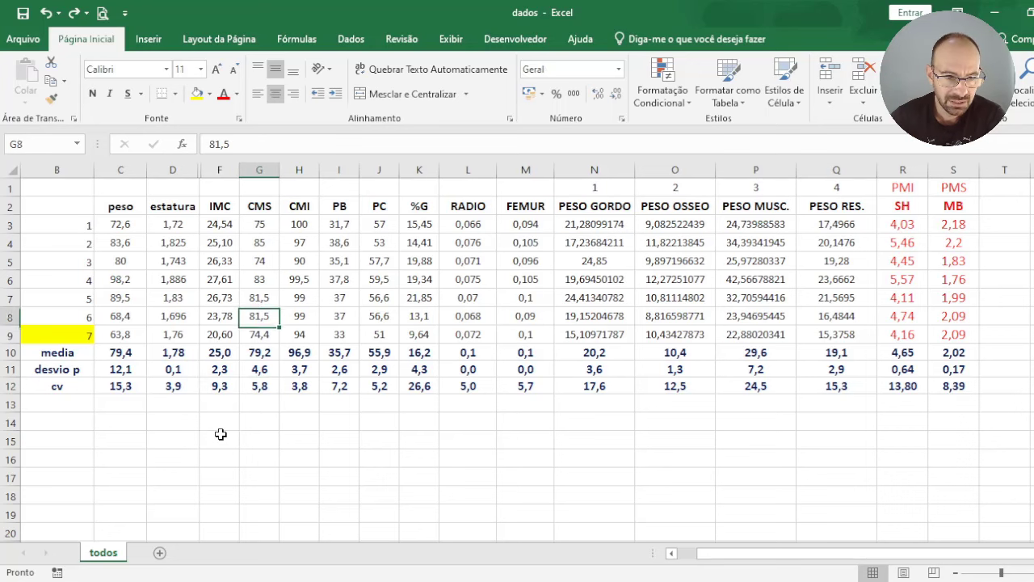
{"action": "key", "text": "Up"}
{"action": "key", "text": "Up"}
{"action": "key", "text": "Up"}
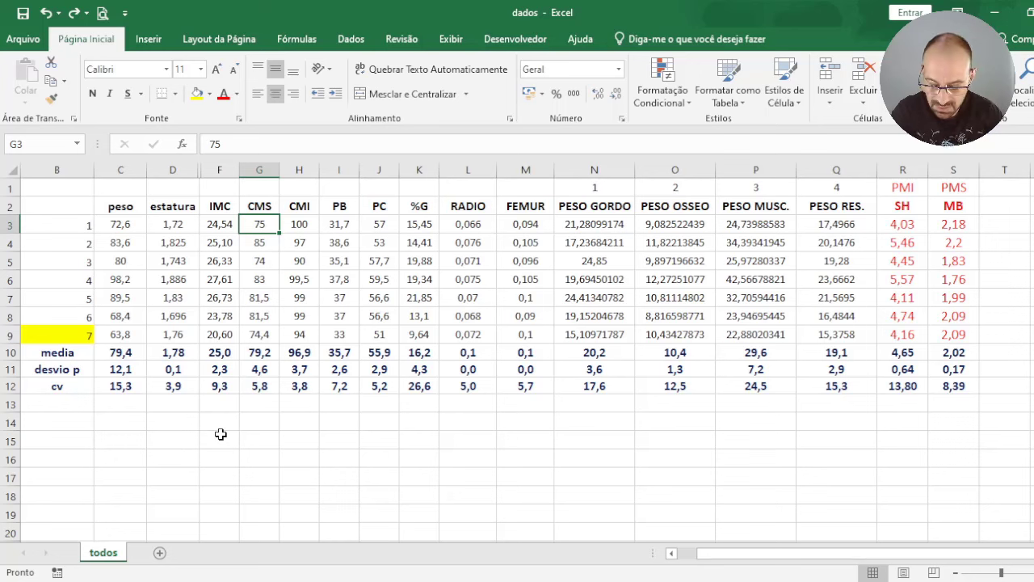
- Compare the CMS column's mean and standard deviation with the subjects' individual values
{"action": "key", "text": "Down"}
{"action": "key", "text": "Down"}
{"action": "key", "text": "Down"}
{"action": "key", "text": "Down"}
{"action": "key", "text": "Down"}
{"action": "key", "text": "Down"}
{"action": "key", "text": "Down"}
{"action": "key", "text": "Down"}
{"action": "key", "text": "Down"}
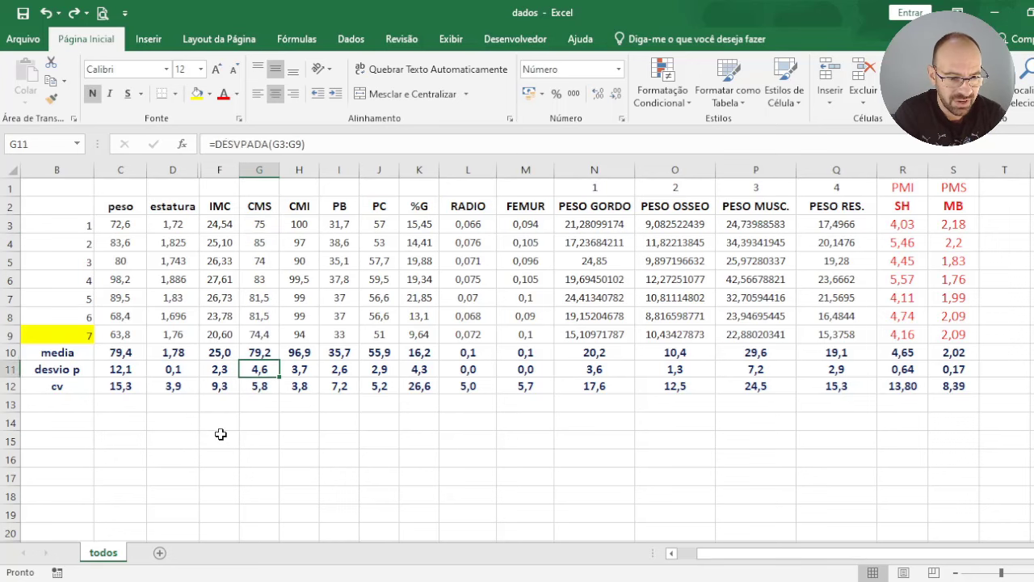
{"action": "key", "text": "Up"}
{"action": "key", "text": "Up"}
{"action": "key", "text": "Up"}
{"action": "key", "text": "Up"}
{"action": "key", "text": "Up"}
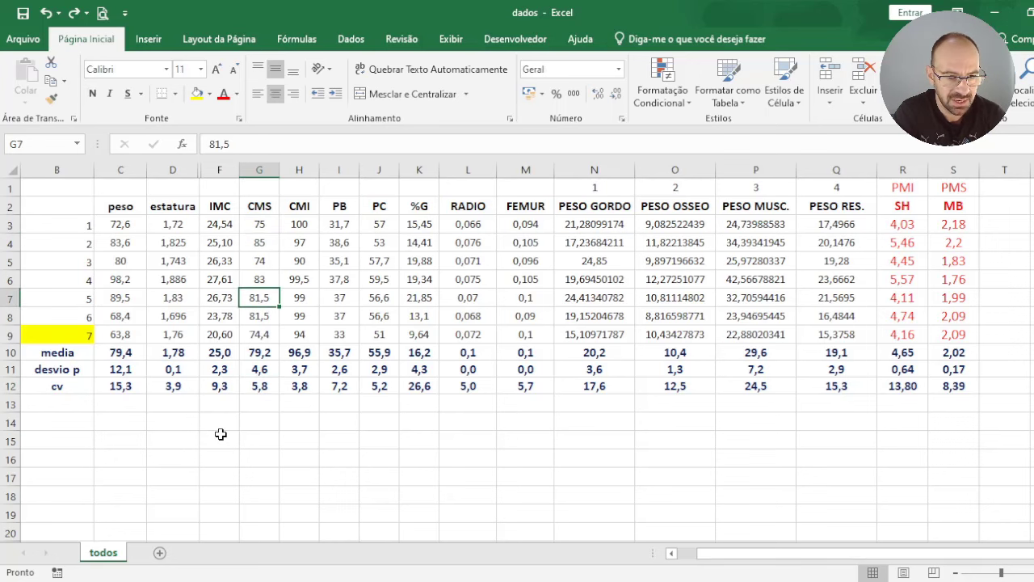
- Compare the CMS values of subjects 2 and 3
{"action": "key", "text": "Up"}
{"action": "key", "text": "Up"}
{"action": "key", "text": "Up"}
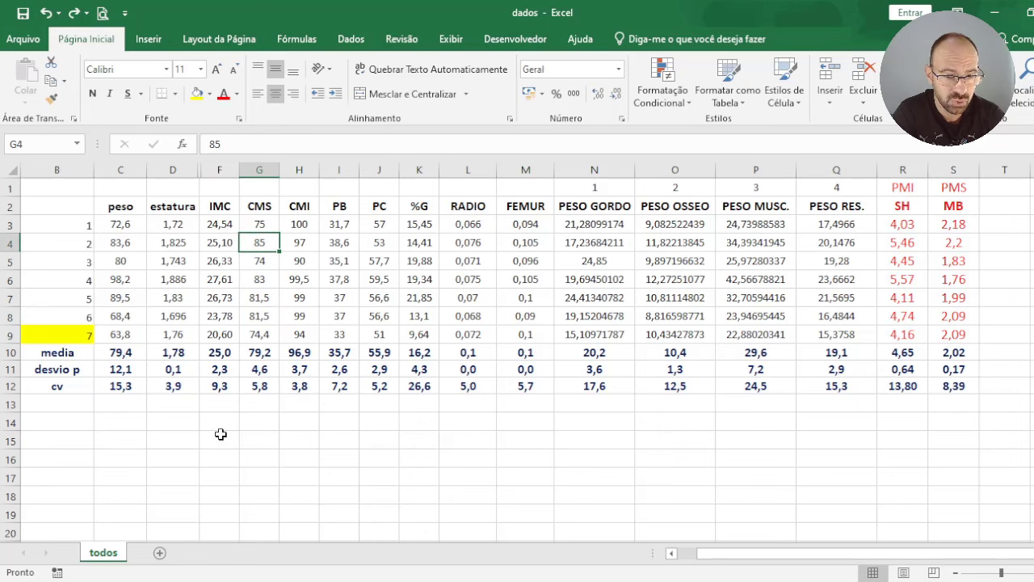
{"action": "key", "text": "Down"}
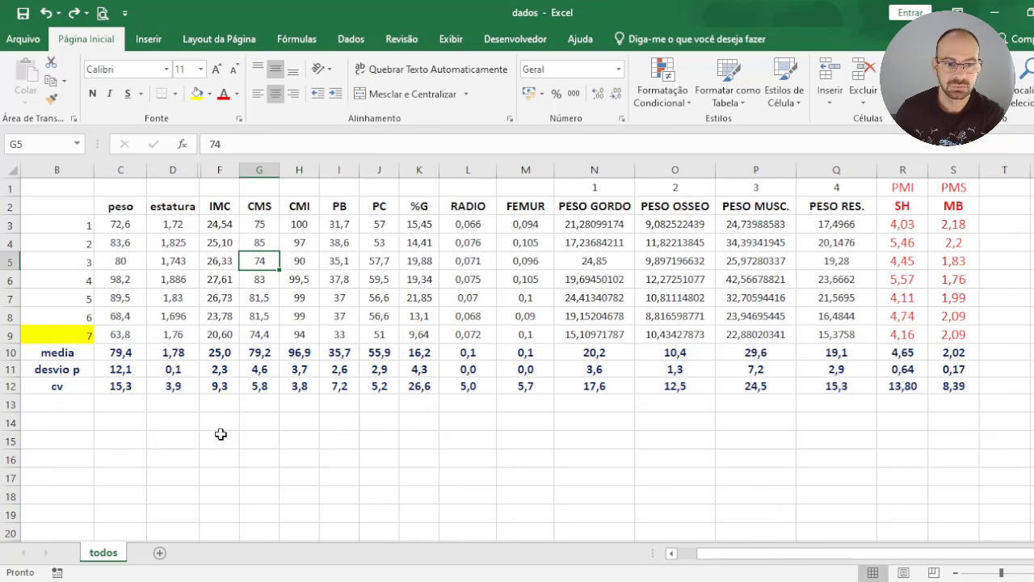
- Examine the CMI column from its heading down to subject 4's value
{"action": "key", "text": "Right"}
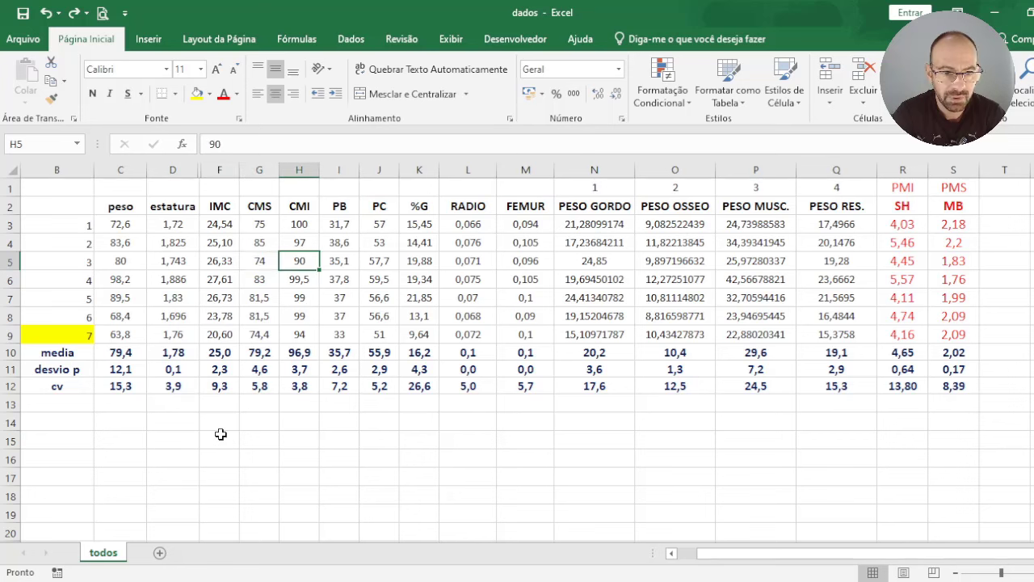
{"action": "key", "text": "Up"}
{"action": "key", "text": "Up"}
{"action": "key", "text": "Up"}
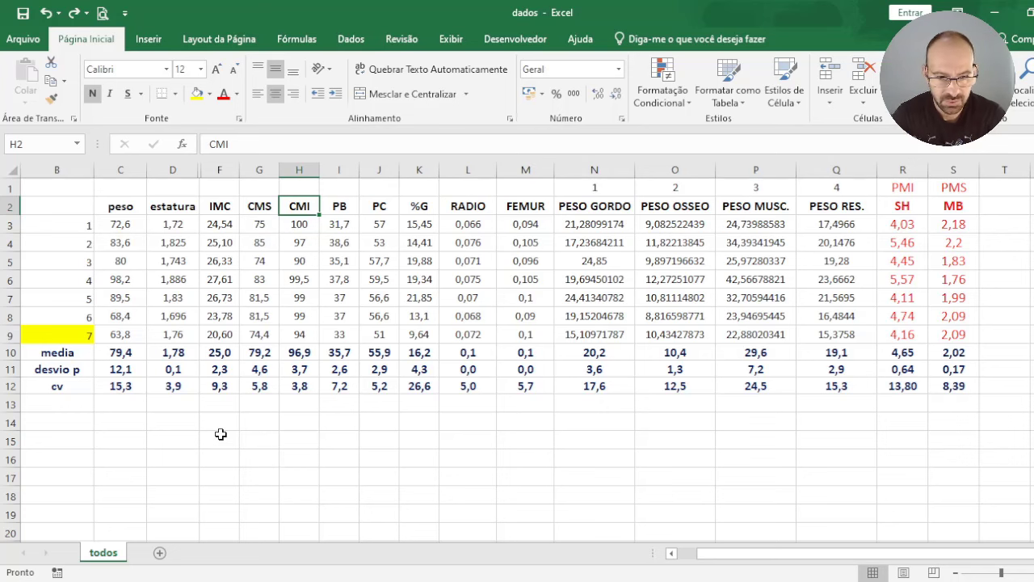
{"action": "key", "text": "Down"}
{"action": "key", "text": "Down"}
{"action": "key", "text": "Down"}
{"action": "key", "text": "Down"}
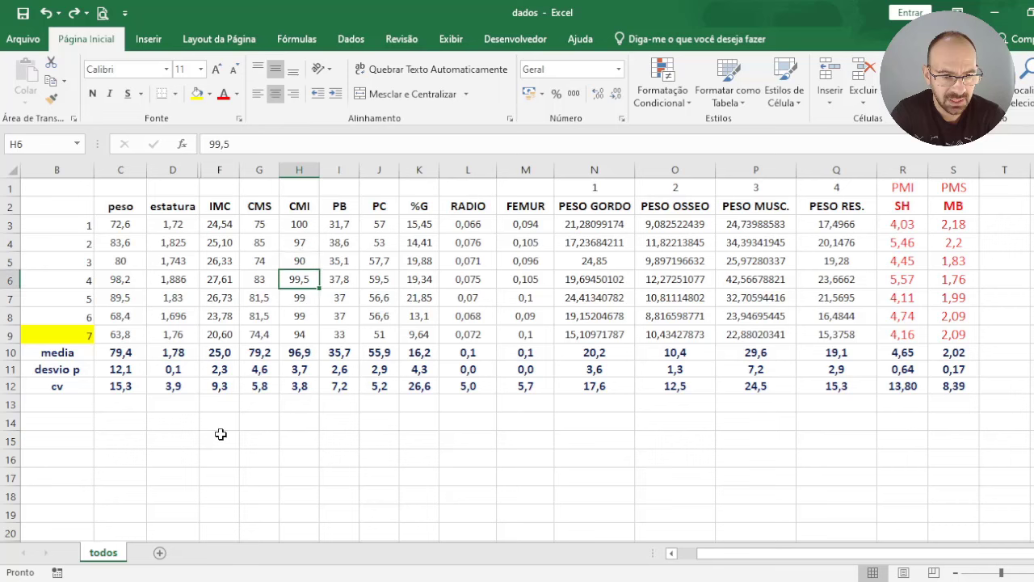
- Compare the CMI values of subjects 1, 3 and 6
{"action": "key", "text": "Up"}
{"action": "key", "text": "Up"}
{"action": "key", "text": "Up"}
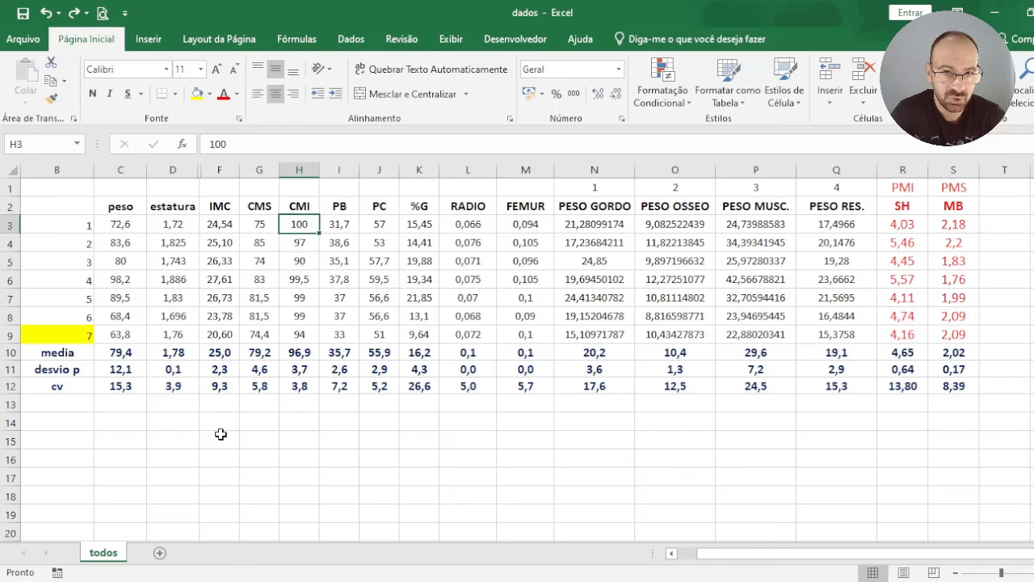
{"action": "key", "text": "Down"}
{"action": "key", "text": "Down"}
{"action": "key", "text": "Down"}
{"action": "key", "text": "Down"}
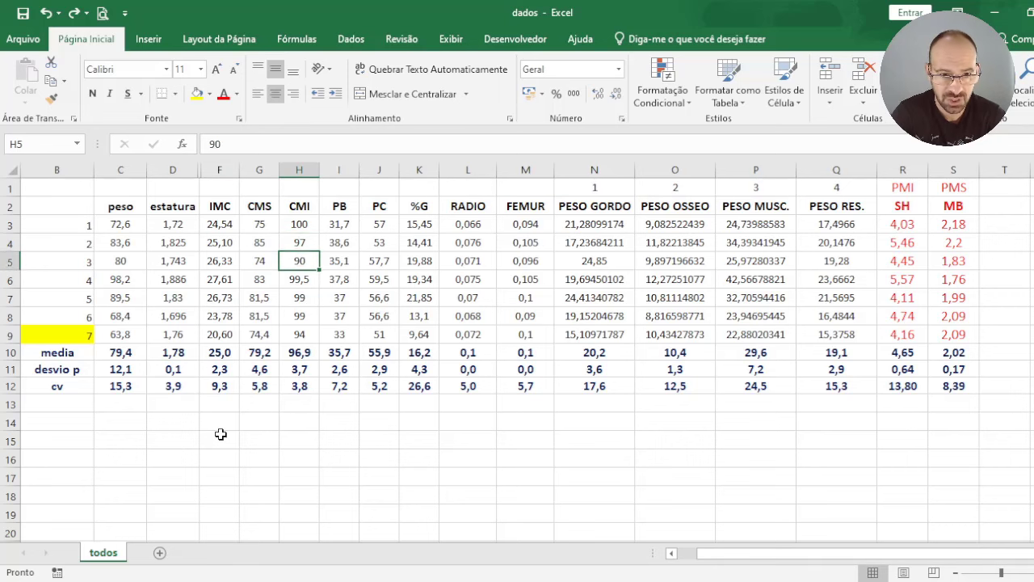
{"action": "key", "text": "Up"}
{"action": "key", "text": "Up"}
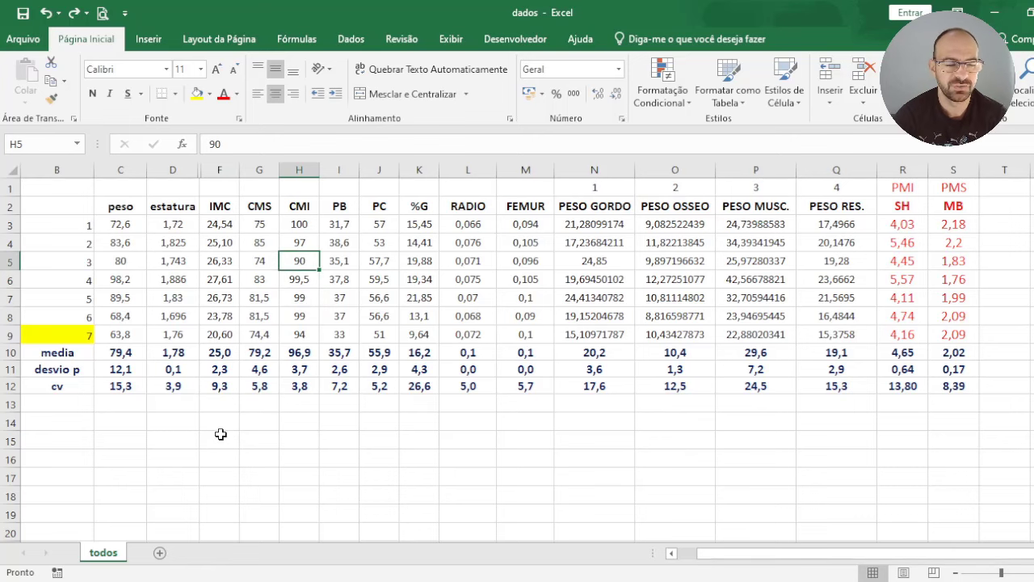
{"action": "key", "text": "Down"}
{"action": "key", "text": "Down"}
{"action": "key", "text": "Down"}
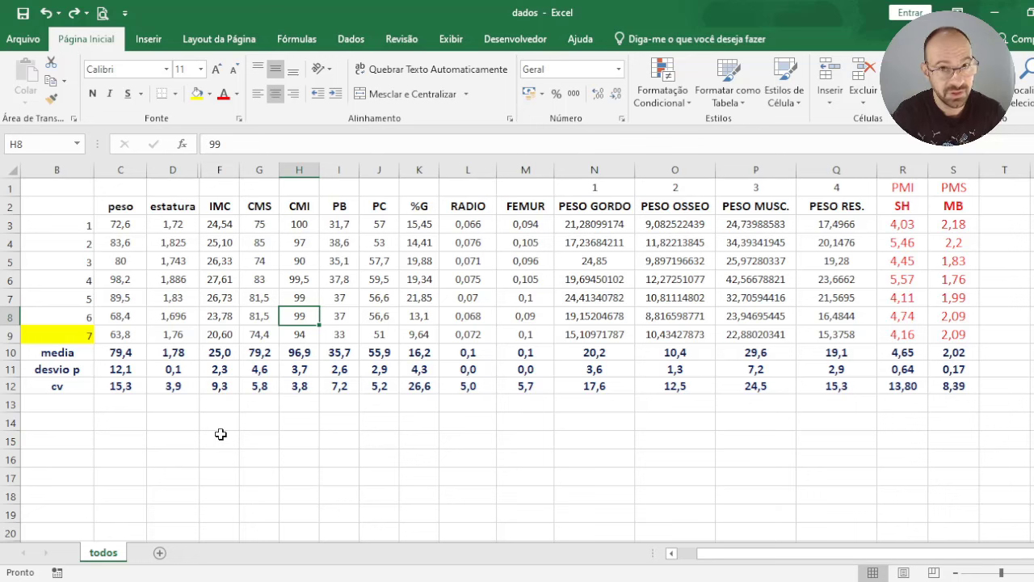
- Check the CMI column's mean and CV against those of the CMS column
{"action": "key", "text": "Down"}
{"action": "key", "text": "Down"}
{"action": "key", "text": "Down"}
{"action": "key", "text": "Down"}
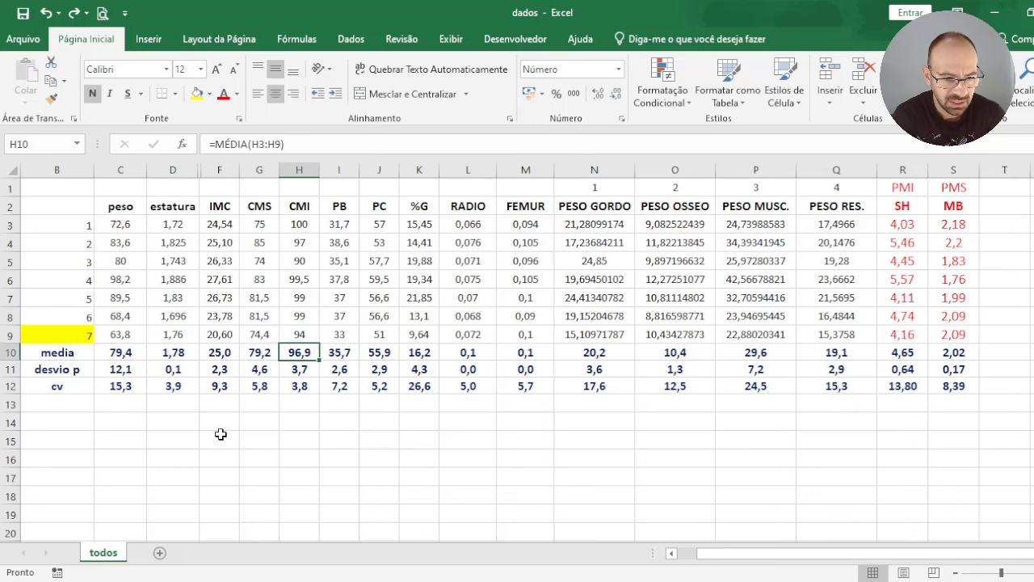
{"action": "key", "text": "Left"}
{"action": "key", "text": "Right"}
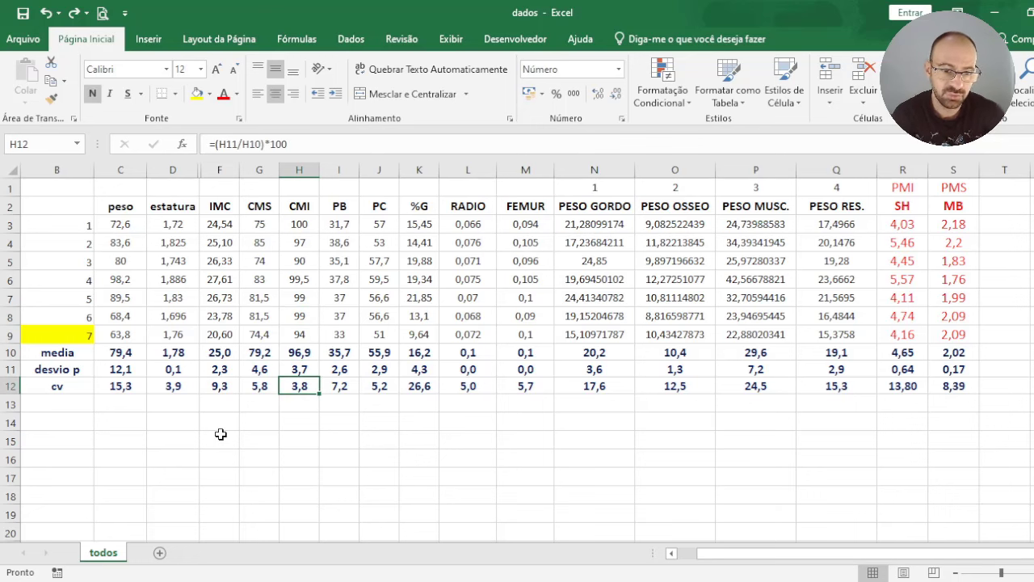
{"action": "key", "text": "Left"}
{"action": "key", "text": "Right"}
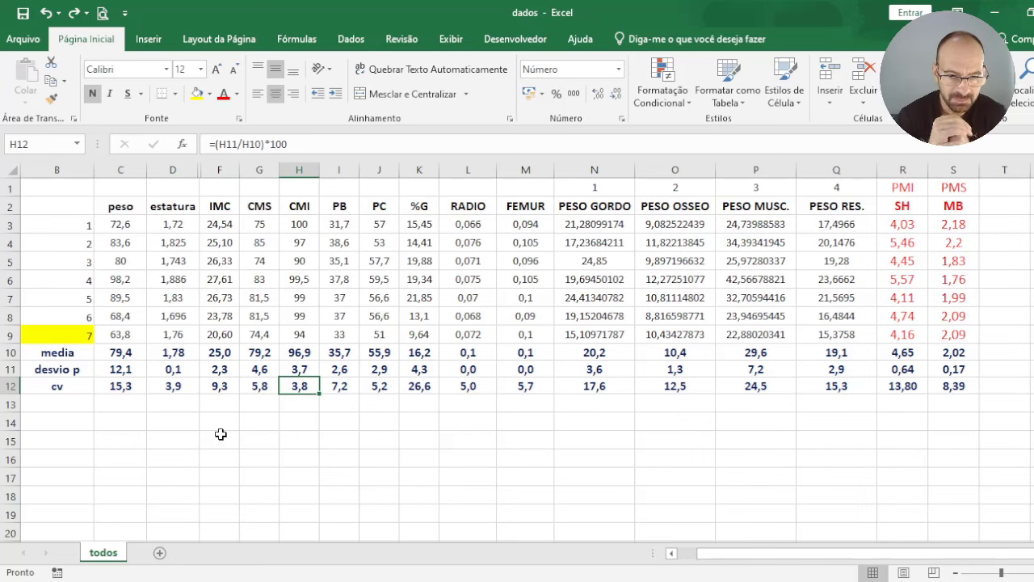
- Review the CMI column from its CV back up to subject 1's value
{"action": "key", "text": "Up"}
{"action": "key", "text": "Up"}
{"action": "key", "text": "Up"}
{"action": "key", "text": "Up"}
{"action": "key", "text": "Up"}
{"action": "key", "text": "Up"}
{"action": "key", "text": "Up"}
{"action": "key", "text": "Up"}
{"action": "key", "text": "Up"}
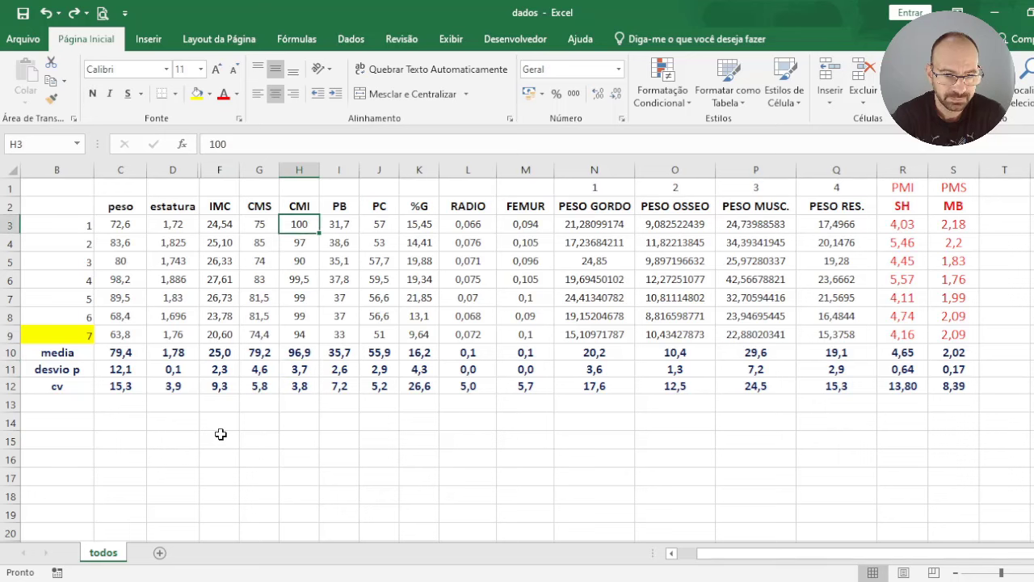
- Compare the PB column's CV and mean with the values of subjects 1, 2 and 4
{"action": "key", "text": "Right"}
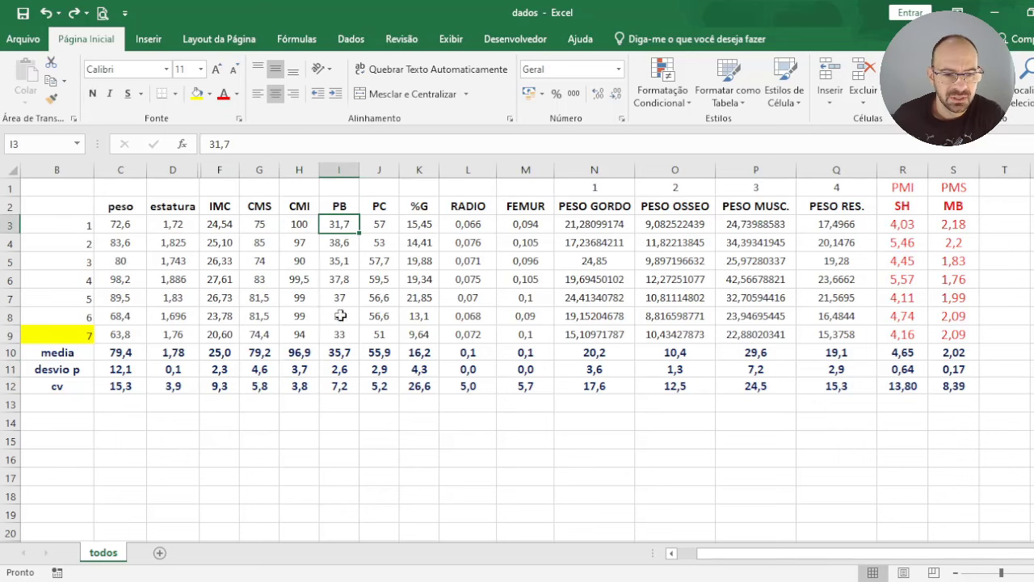
{"action": "left_click", "coordinate": [344, 390]}
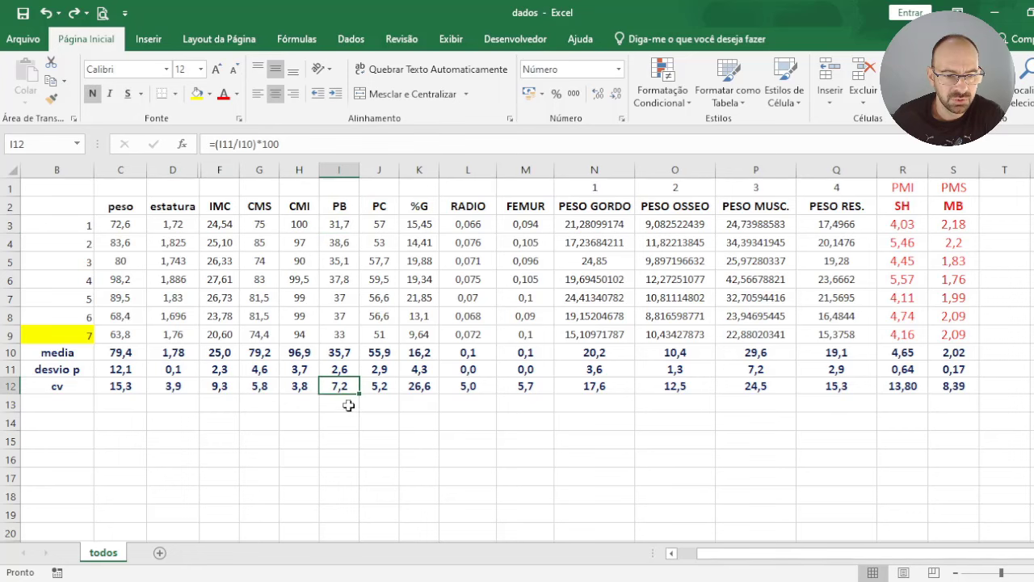
{"action": "left_click", "coordinate": [346, 349]}
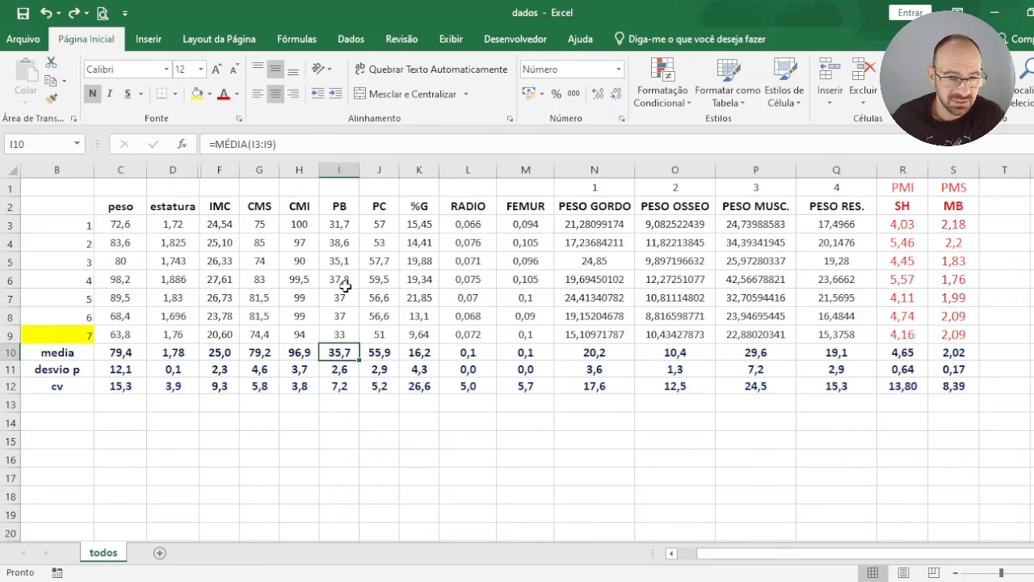
{"action": "left_click", "coordinate": [345, 281]}
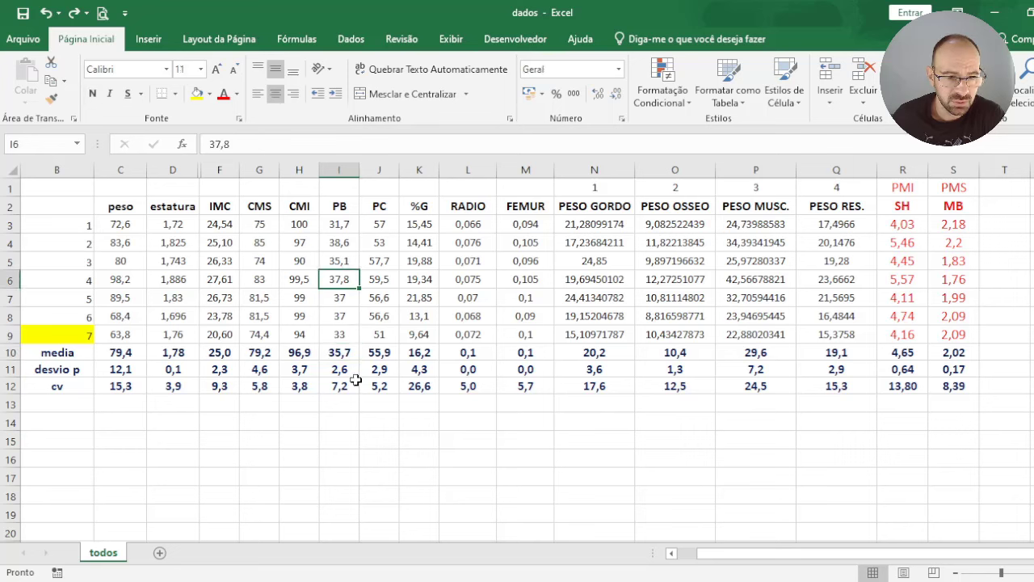
{"action": "left_click", "coordinate": [343, 240]}
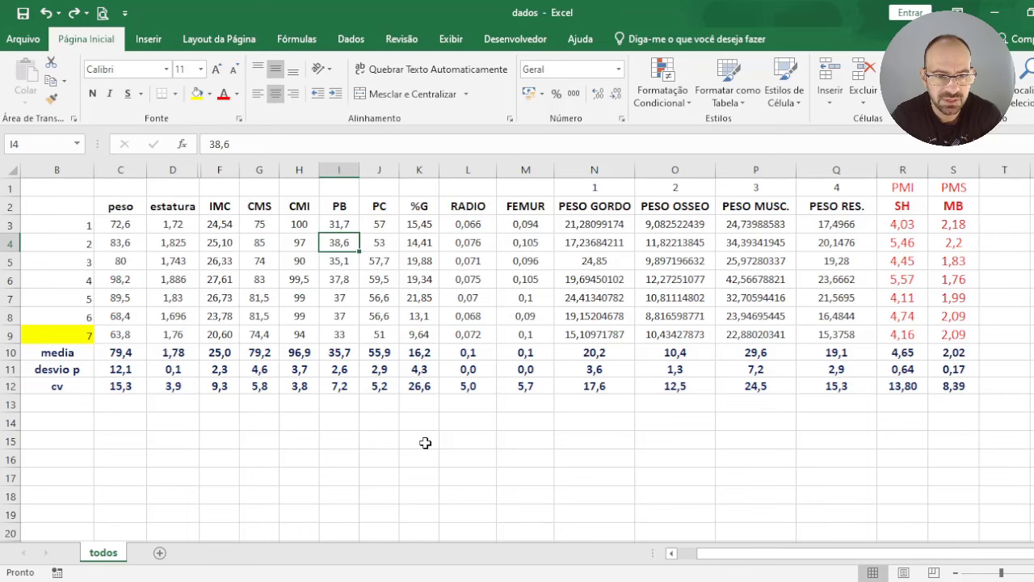
{"action": "key", "text": "Up"}
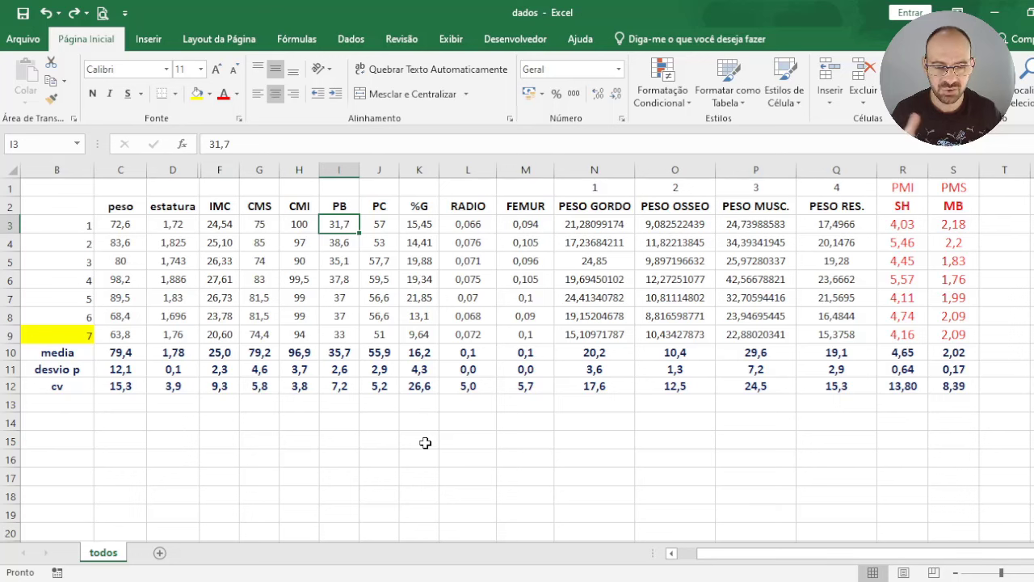
- Examine the PC column from subject 1 down to its standard deviation and CV
{"action": "key", "text": "Right"}
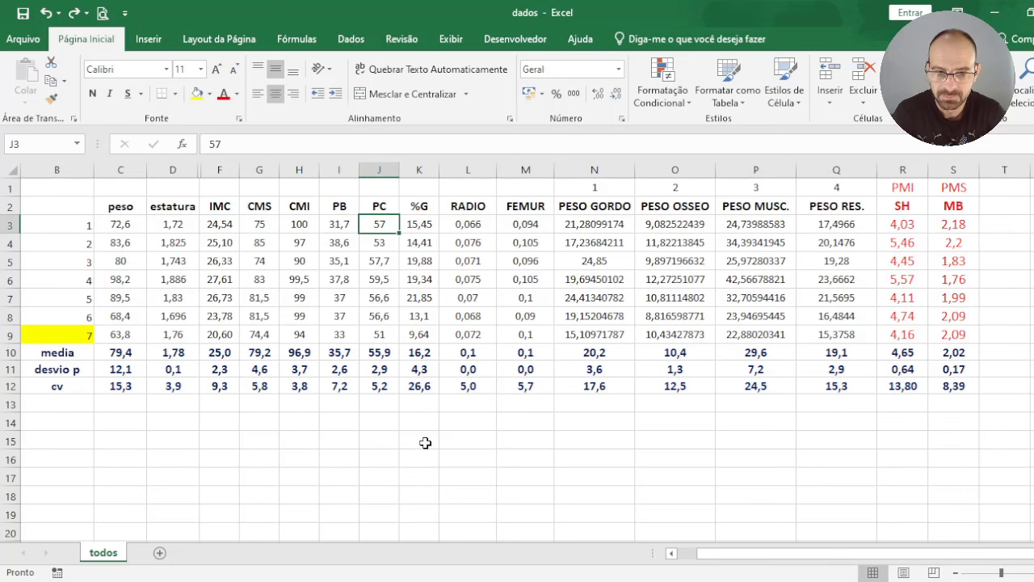
{"action": "key", "text": "Down"}
{"action": "key", "text": "Down"}
{"action": "key", "text": "Down"}
{"action": "key", "text": "Down"}
{"action": "key", "text": "Down"}
{"action": "key", "text": "Down"}
{"action": "key", "text": "Down"}
{"action": "key", "text": "Down"}
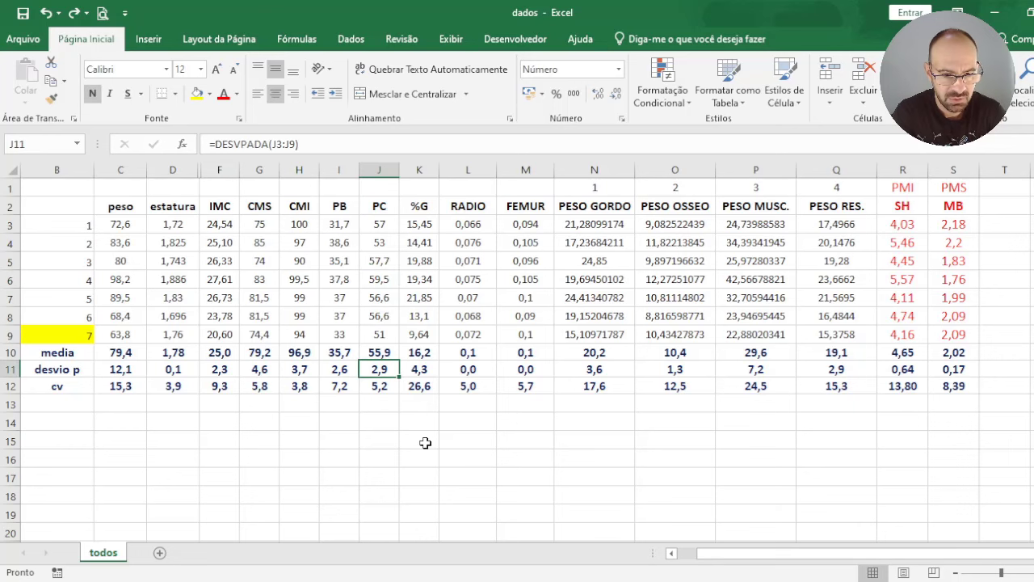
{"action": "key", "text": "Down"}
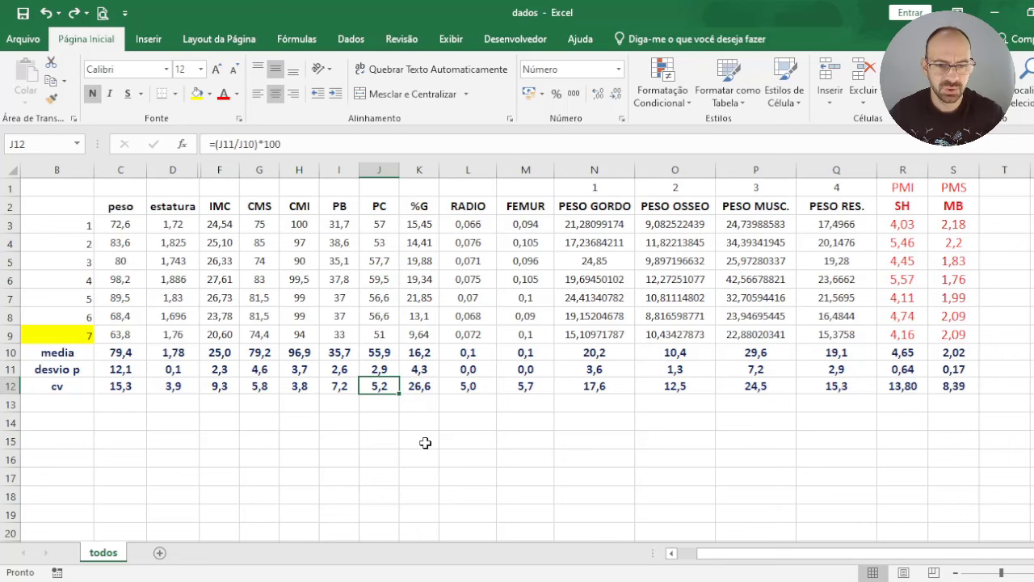
- Compare the PC column's mean with the values of subjects 4 and 6
{"action": "key", "text": "Up"}
{"action": "key", "text": "Up"}
{"action": "key", "text": "Up"}
{"action": "key", "text": "Down"}
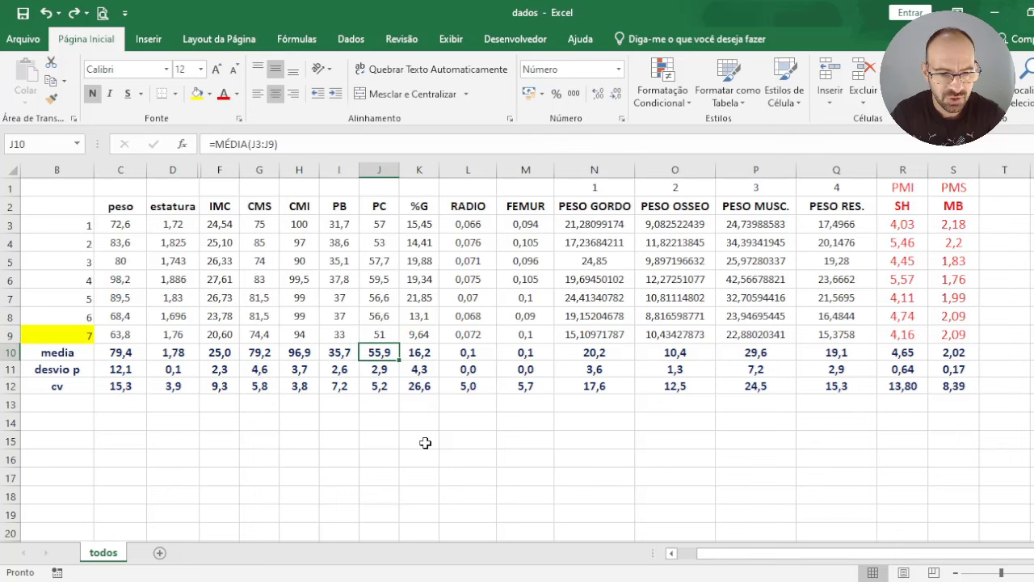
{"action": "key", "text": "Up"}
{"action": "key", "text": "Up"}
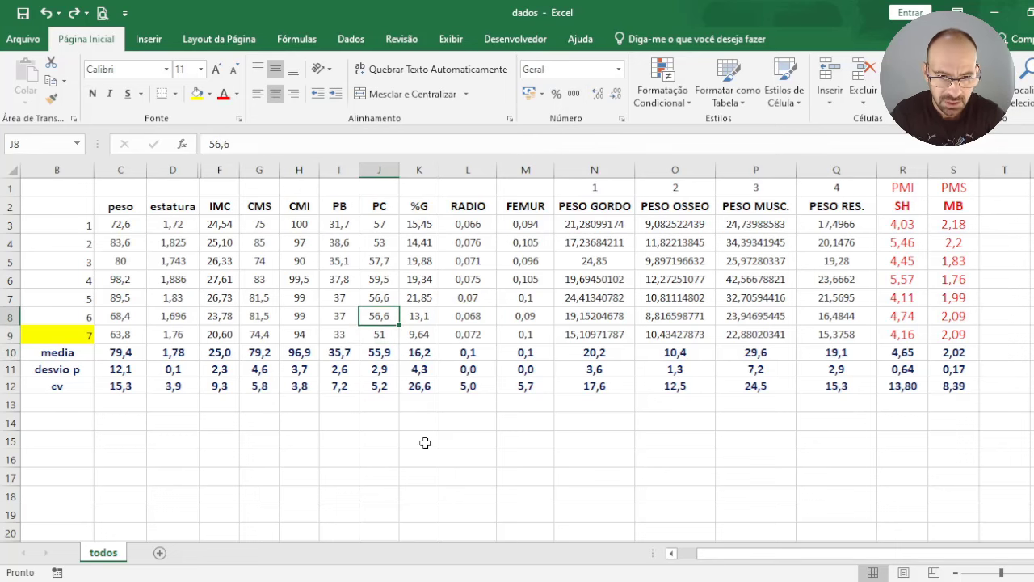
{"action": "key", "text": "Up"}
{"action": "key", "text": "Up"}
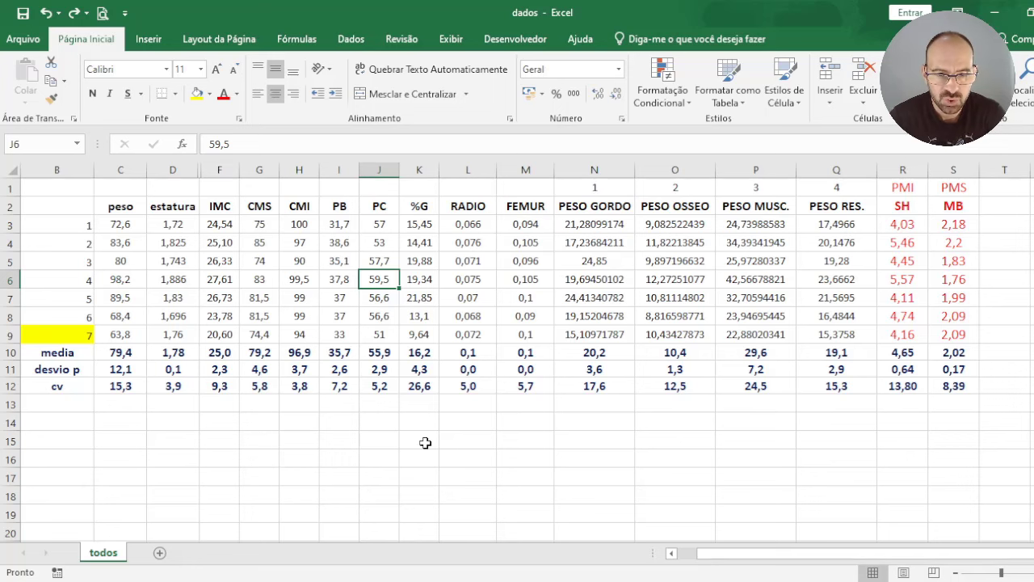
- Review the %G values from subject 2 down to subject 6
{"action": "key", "text": "Right"}
{"action": "key", "text": "Up"}
{"action": "key", "text": "Up"}
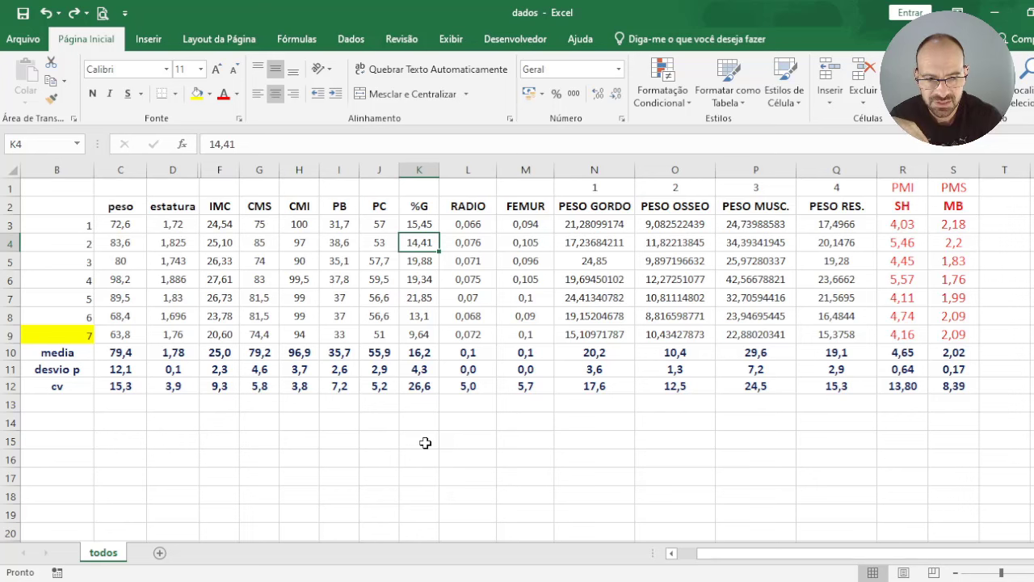
{"action": "key", "text": "Down"}
{"action": "key", "text": "Down"}
{"action": "key", "text": "Down"}
{"action": "key", "text": "Down"}
{"action": "key", "text": "Down"}
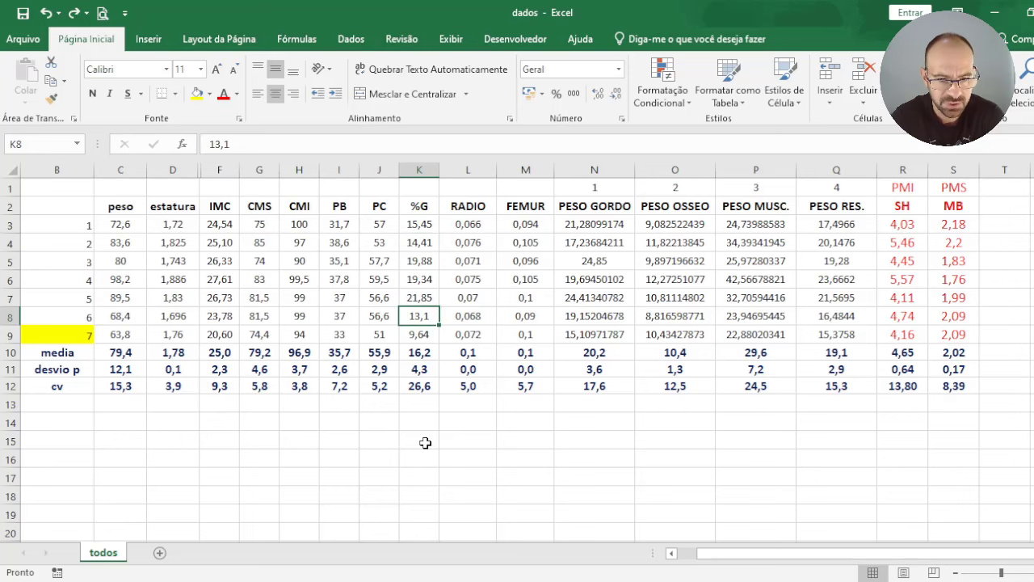
- Compare the %G values of subjects 5, 6 and 7
{"action": "key", "text": "Up"}
{"action": "key", "text": "Down"}
{"action": "key", "text": "Up"}
{"action": "key", "text": "Down"}
{"action": "key", "text": "Up"}
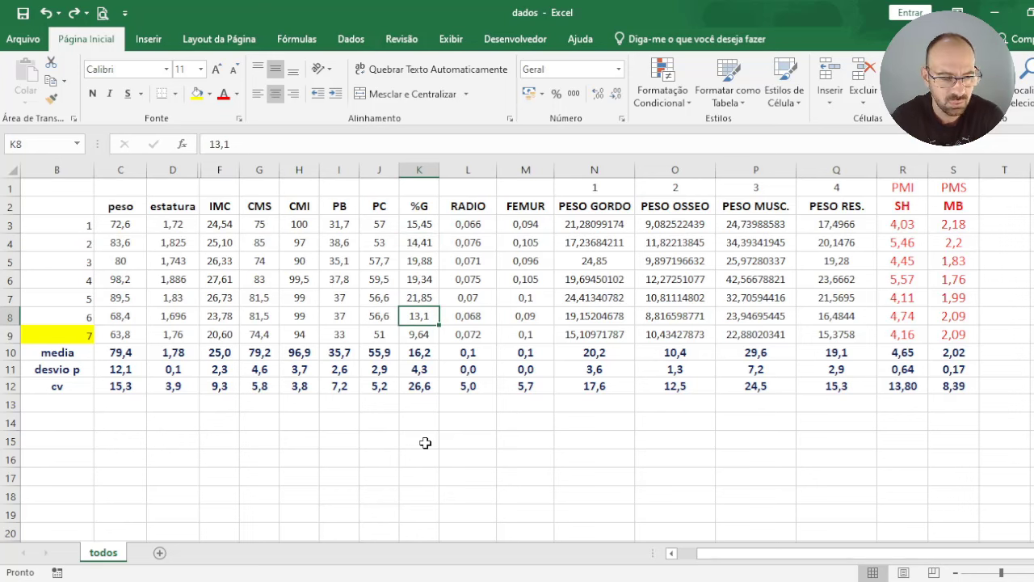
{"action": "key", "text": "Down"}
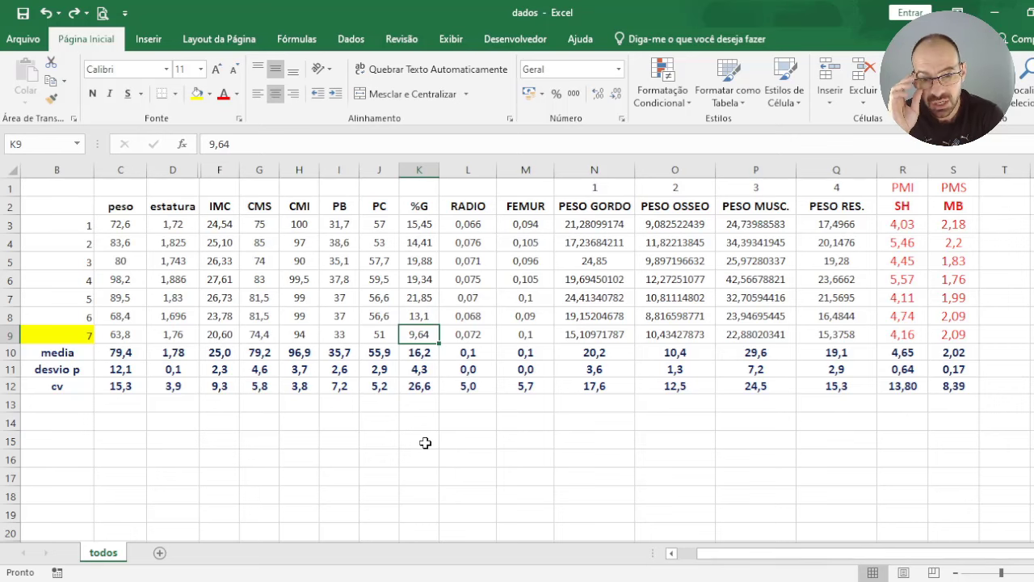
- Examine the %G values of subjects 3, 4 and 5
{"action": "key", "text": "Up"}
{"action": "key", "text": "Up"}
{"action": "key", "text": "Up"}
{"action": "key", "text": "Up"}
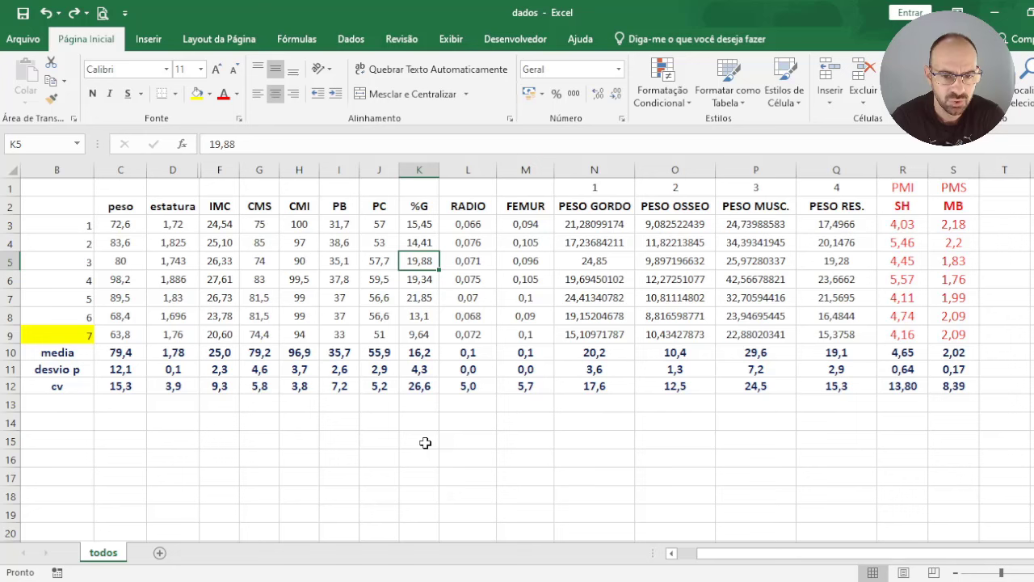
{"action": "key", "text": "Down"}
{"action": "key", "text": "Down"}
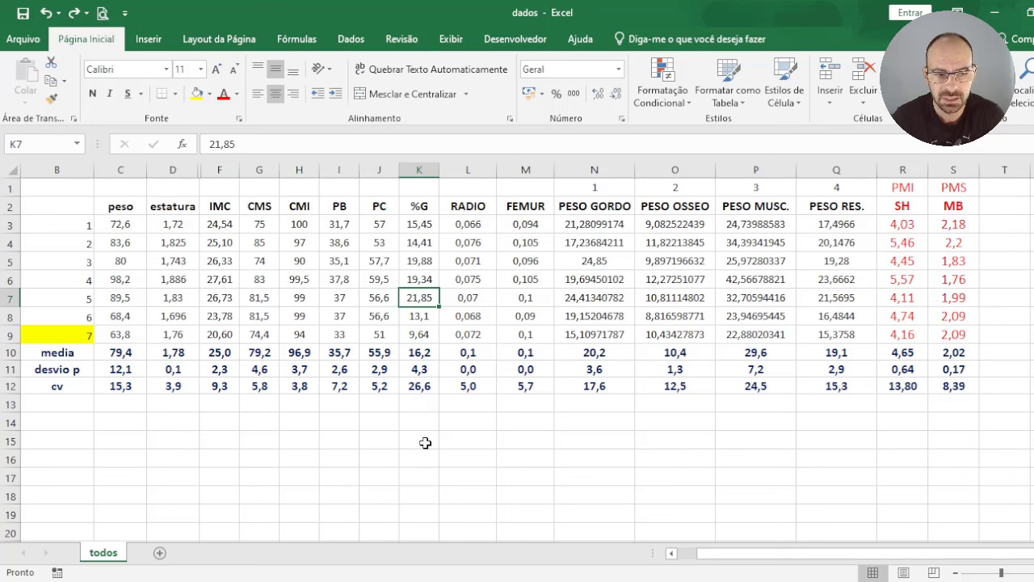
- Check the %G column's mean, standard deviation and CV
{"action": "key", "text": "Down"}
{"action": "key", "text": "Down"}
{"action": "key", "text": "Down"}
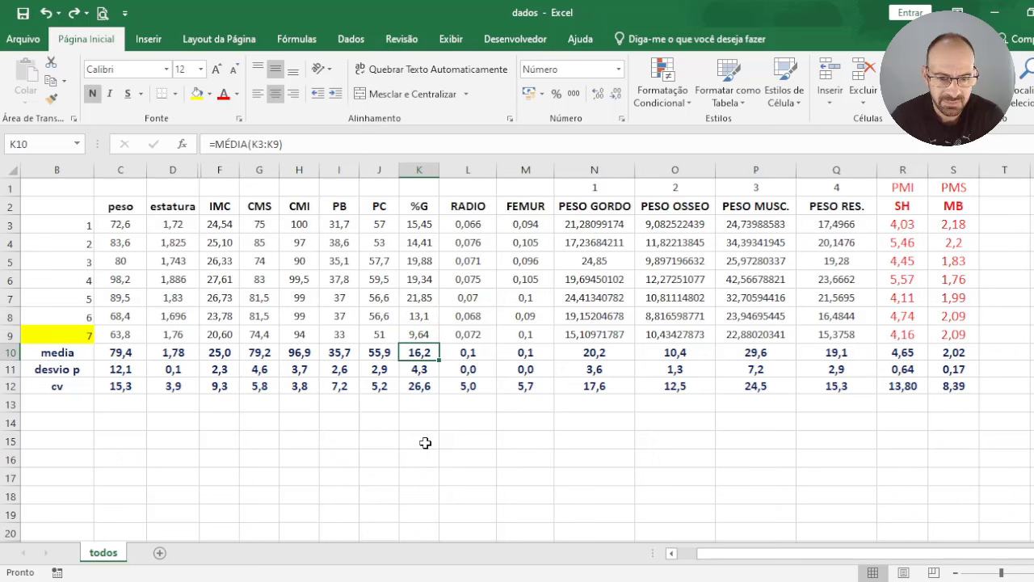
{"action": "key", "text": "Down"}
{"action": "key", "text": "Down"}
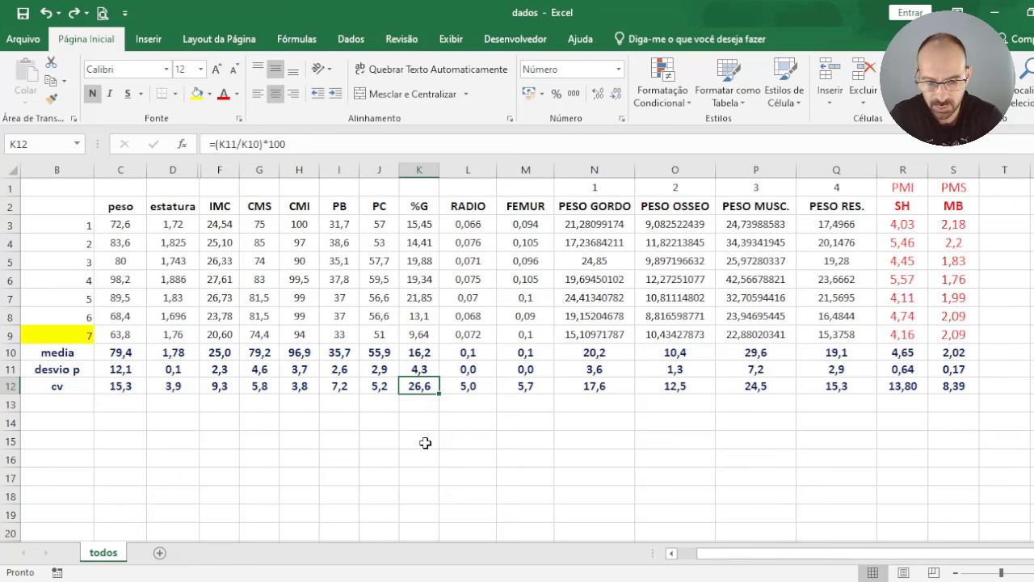
- Review the RADIO column from its CV up to the column heading
{"action": "key", "text": "Right"}
{"action": "key", "text": "Up"}
{"action": "key", "text": "Up"}
{"action": "key", "text": "Up"}
{"action": "key", "text": "Up"}
{"action": "key", "text": "Up"}
{"action": "key", "text": "Up"}
{"action": "key", "text": "Up"}
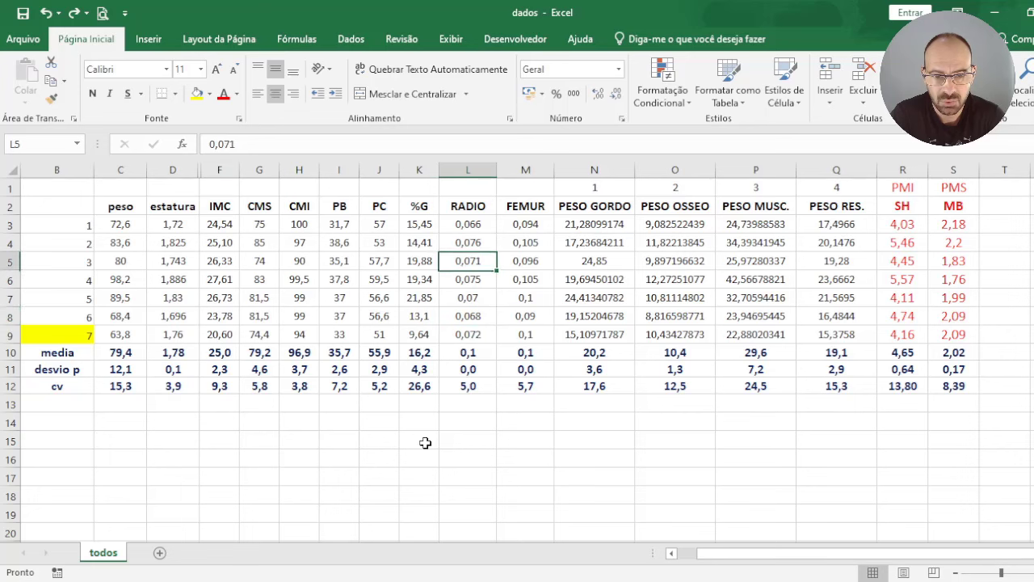
{"action": "key", "text": "Up"}
{"action": "key", "text": "Up"}
{"action": "key", "text": "Up"}
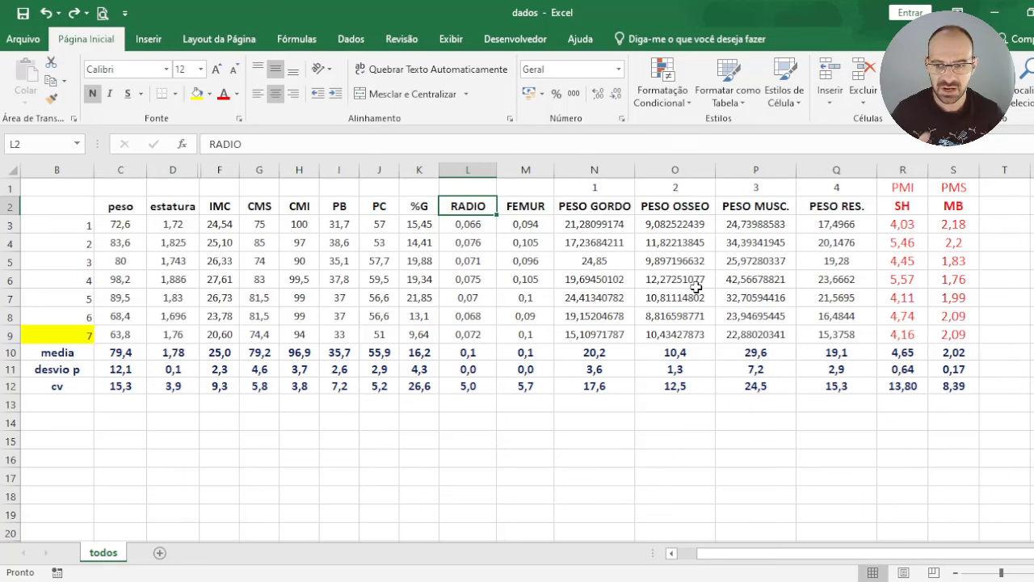
- Examine the FEMUR values and the PESO OSSEO formulas of subjects 1 and 2
{"action": "left_click", "coordinate": [515, 224]}
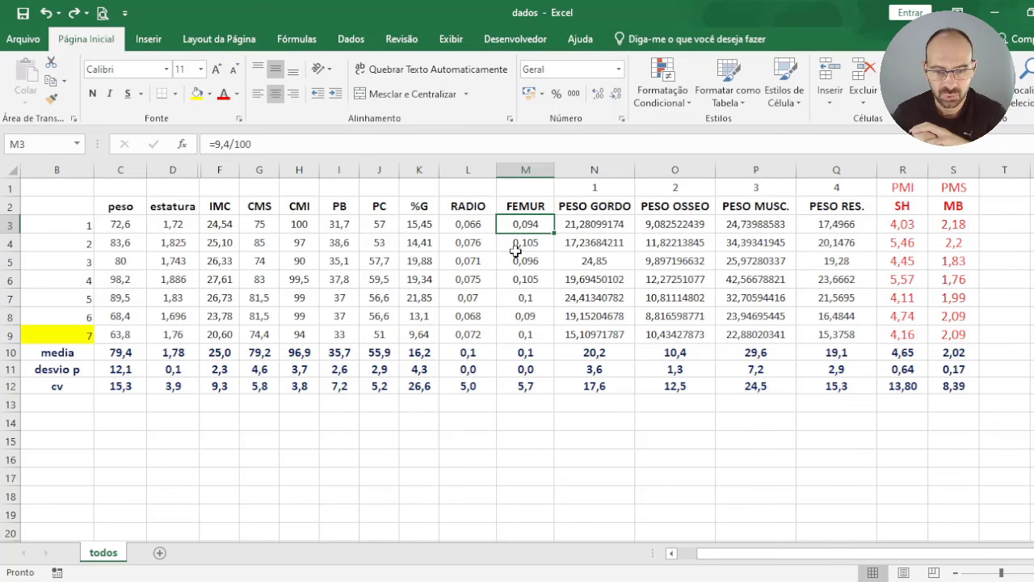
{"action": "key", "text": "Left"}
{"action": "key", "text": "Right"}
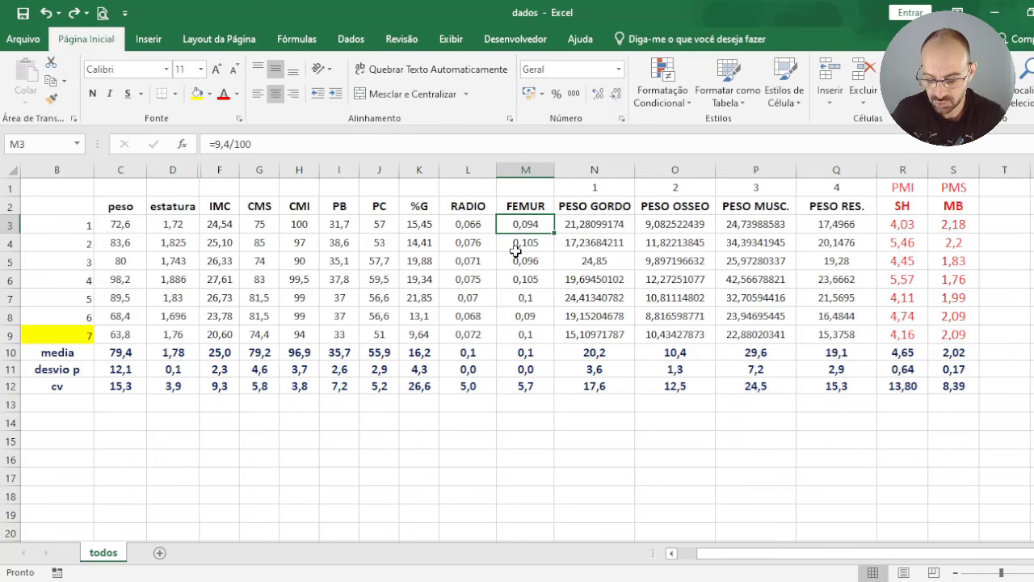
{"action": "left_click", "coordinate": [516, 250]}
{"action": "key", "text": "Right"}
{"action": "key", "text": "Right"}
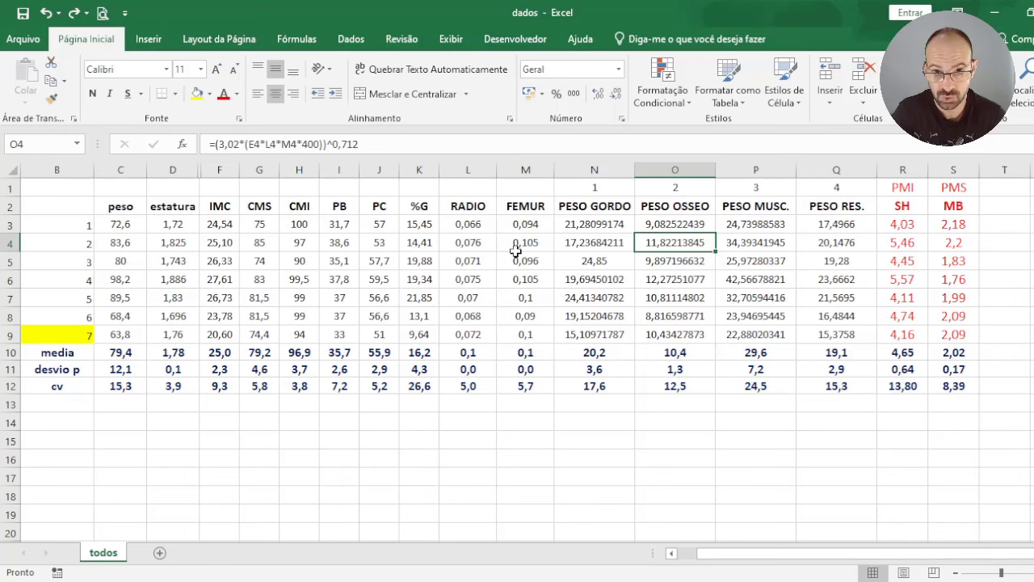
{"action": "key", "text": "Up"}
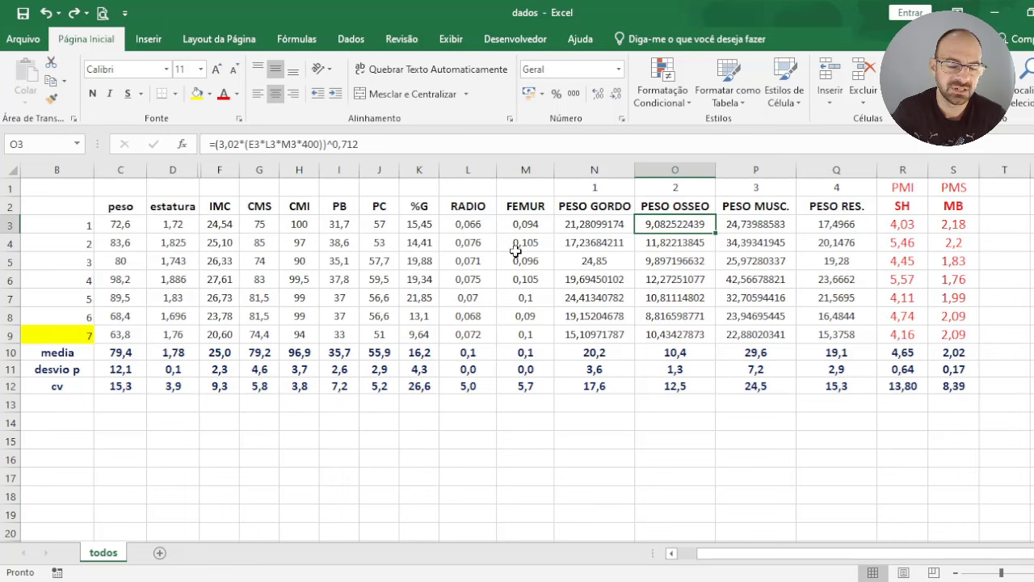
- Compare subject 1's RADIO and FEMUR values and check the subject's PESO GORDO formula
{"action": "key", "text": "Left"}
{"action": "key", "text": "Left"}
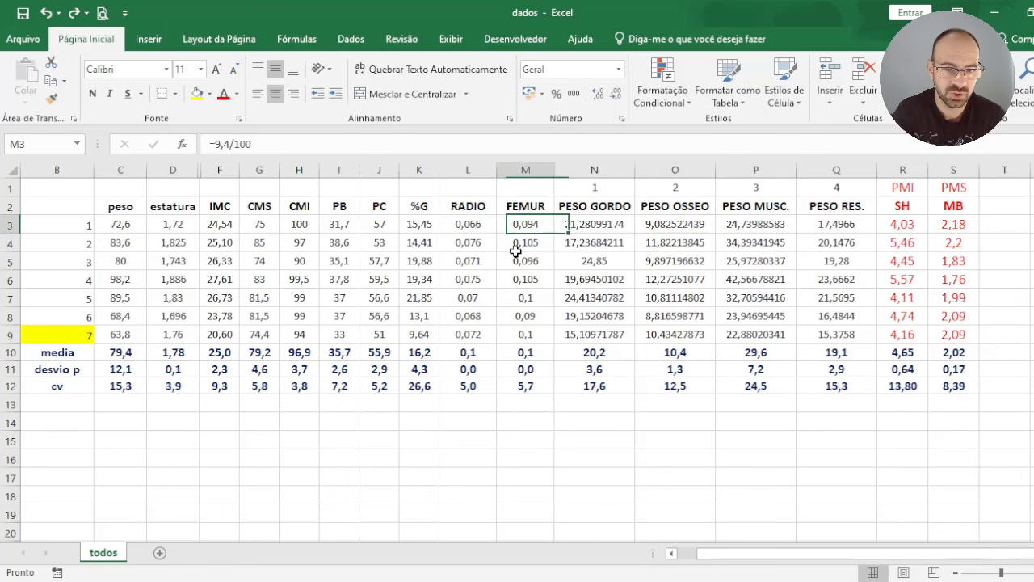
{"action": "key", "text": "Left"}
{"action": "key", "text": "Right"}
{"action": "key", "text": "Left"}
{"action": "key", "text": "Right"}
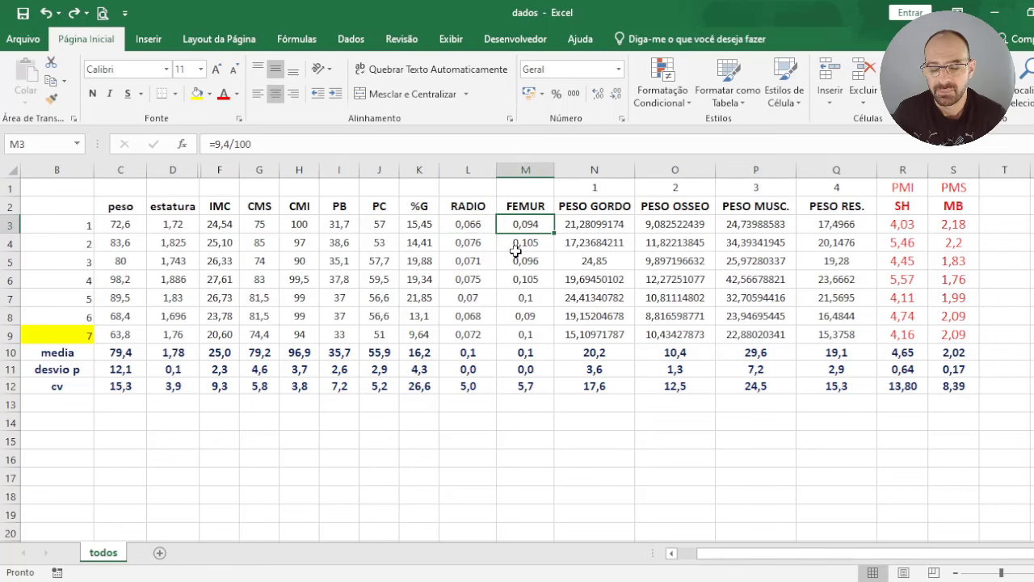
{"action": "key", "text": "Right"}
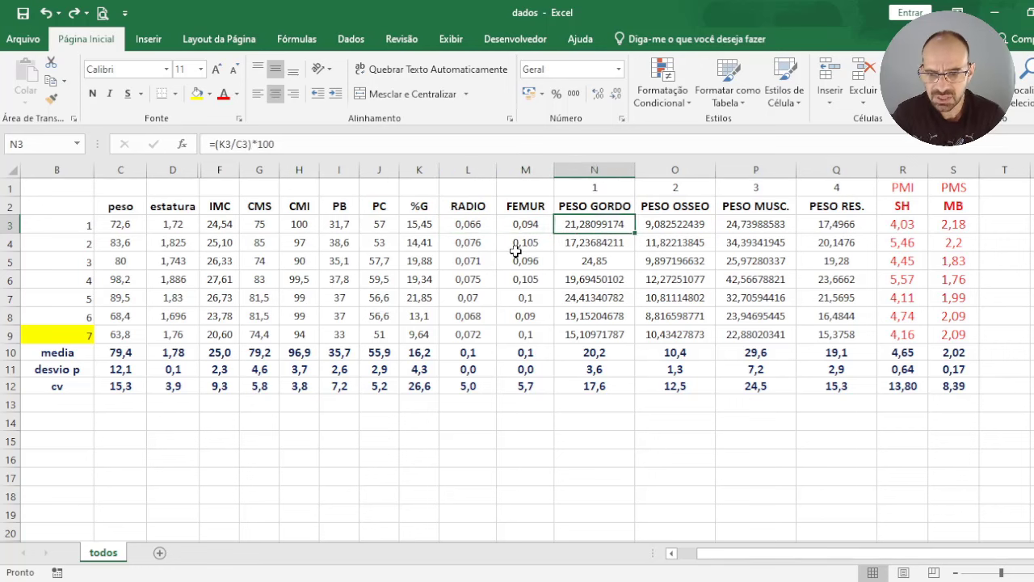
- Format the seven subjects' PESO GORDO, PESO OSSEO, PESO MUSC. and PESO RES. values to one decimal place
{"action": "key", "text": "Right"}
{"action": "left_click_drag", "start_coordinate": [562, 224], "coordinate": [836, 333]}
{"action": "left_click", "coordinate": [614, 96]}
{"action": "left_click", "coordinate": [614, 95]}
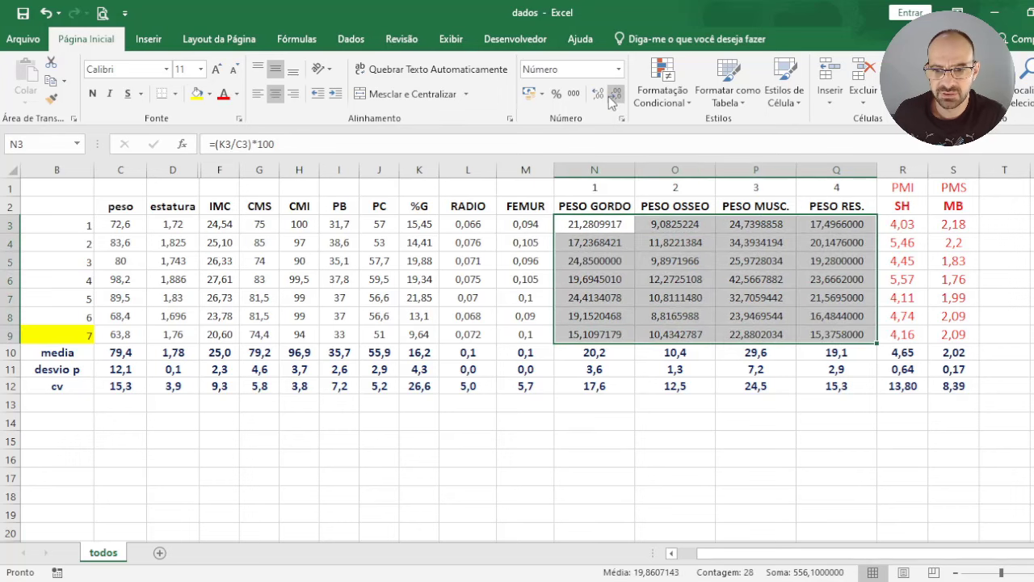
{"action": "left_click", "coordinate": [614, 96]}
{"action": "left_click", "coordinate": [614, 96]}
{"action": "left_click", "coordinate": [614, 96]}
{"action": "left_click", "coordinate": [614, 96]}
{"action": "left_click", "coordinate": [614, 95]}
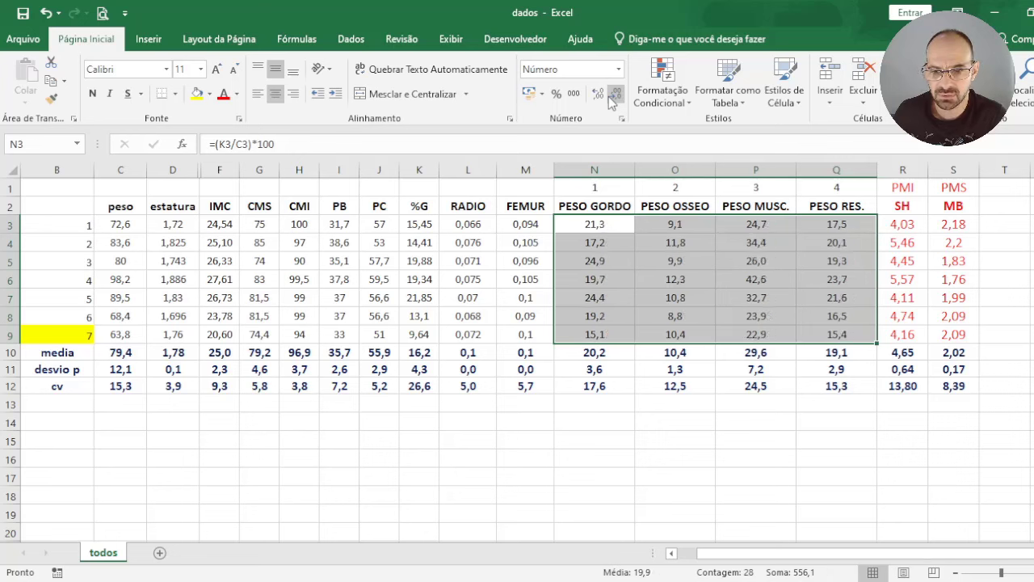
- Review the FEMUR column's subject values together with its standard deviation and CV
{"action": "left_click", "coordinate": [608, 356]}
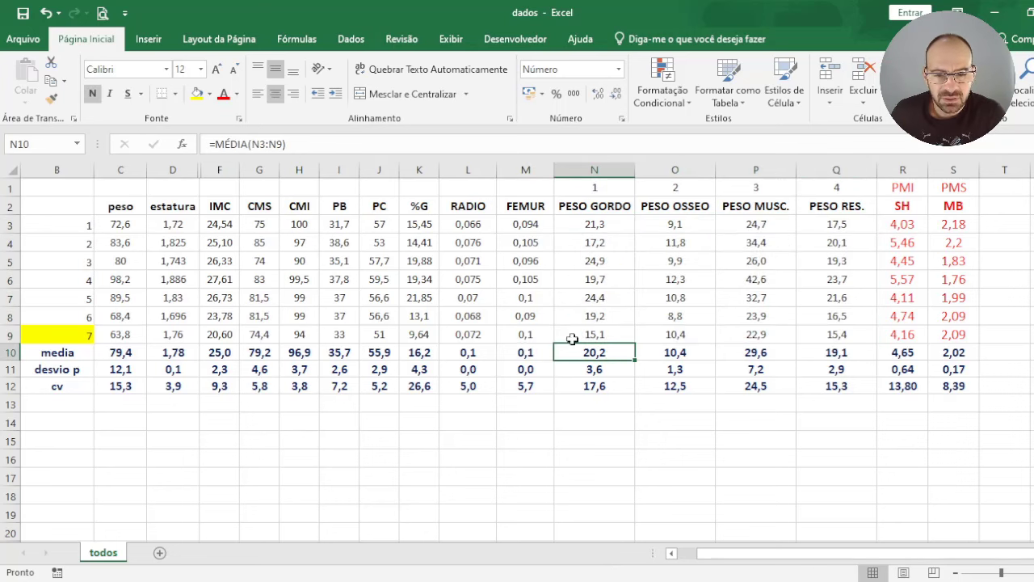
{"action": "left_click", "coordinate": [472, 367]}
{"action": "left_click", "coordinate": [529, 369]}
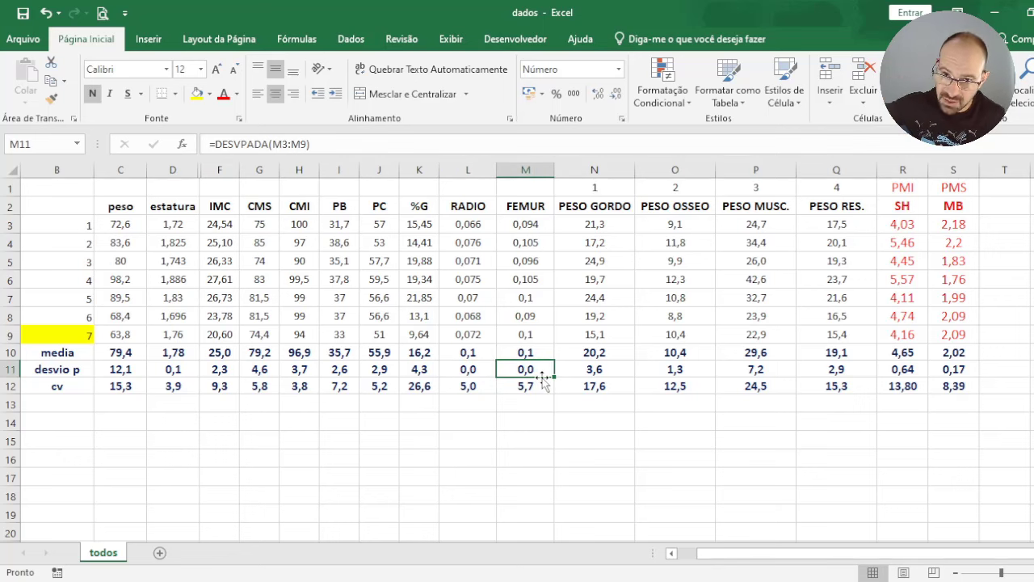
{"action": "left_click_drag", "start_coordinate": [521, 230], "coordinate": [529, 330]}
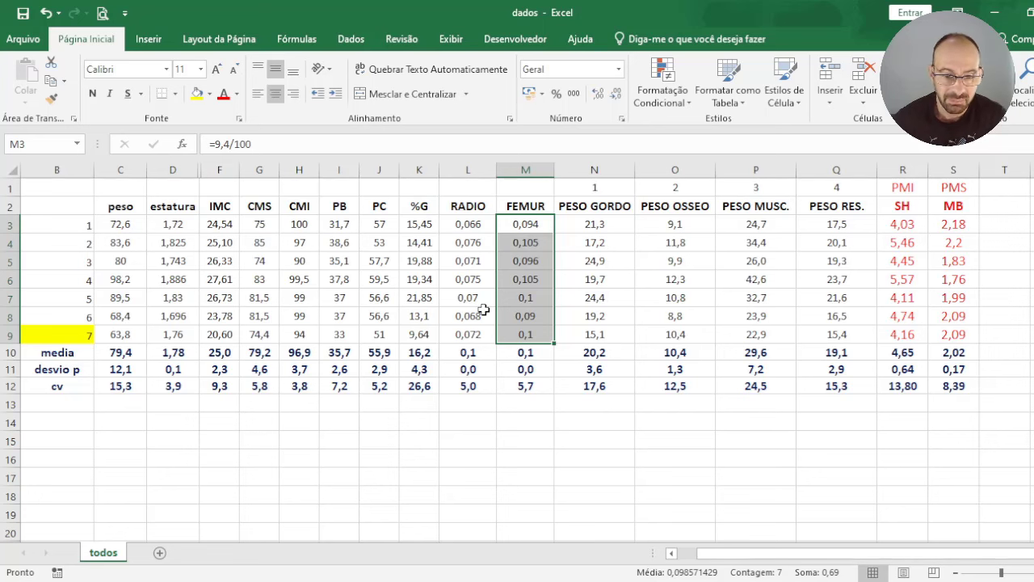
{"action": "left_click", "coordinate": [533, 389]}
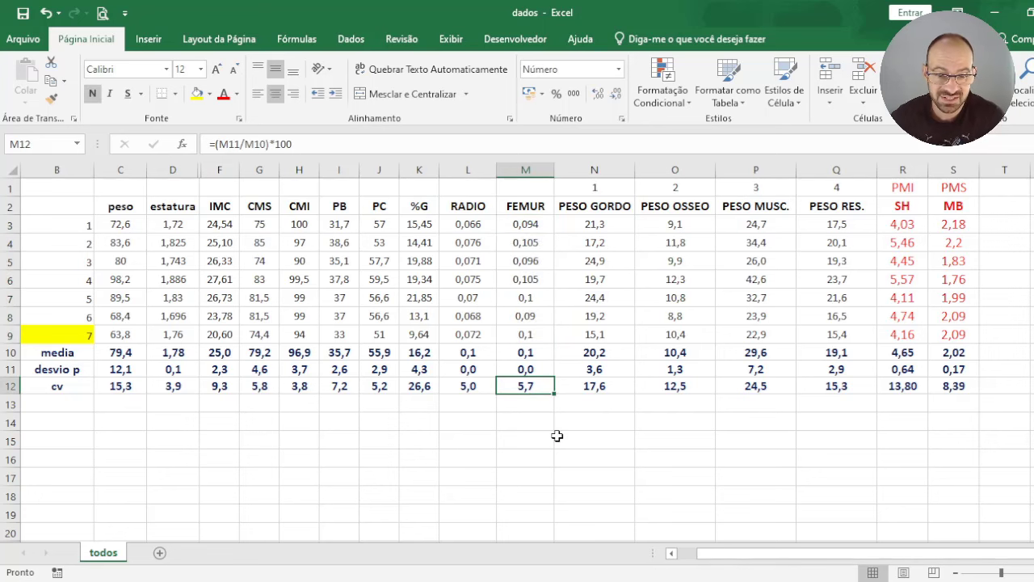
{"action": "left_click", "coordinate": [529, 370]}
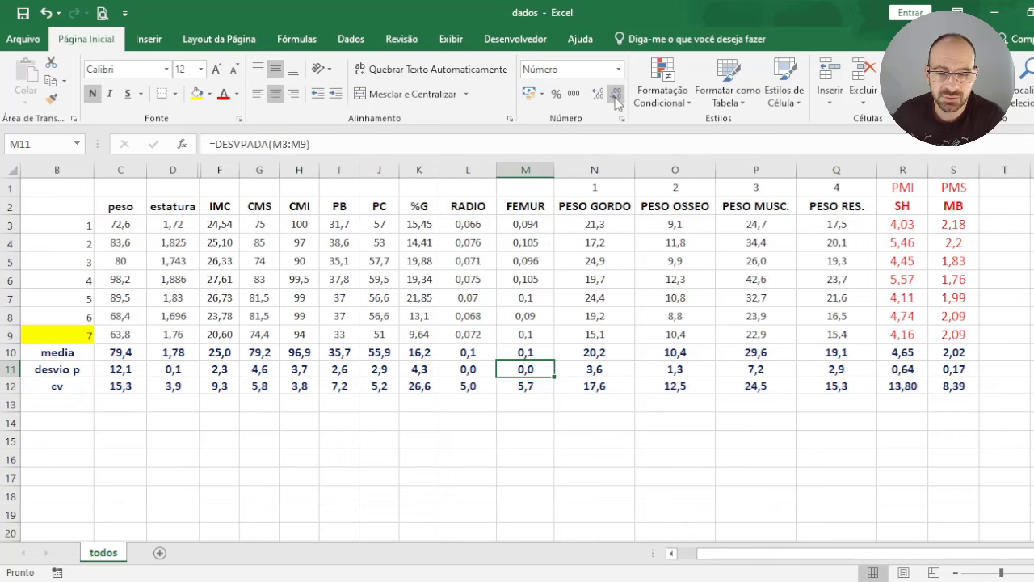
{"action": "left_click_drag", "start_coordinate": [529, 225], "coordinate": [529, 334]}
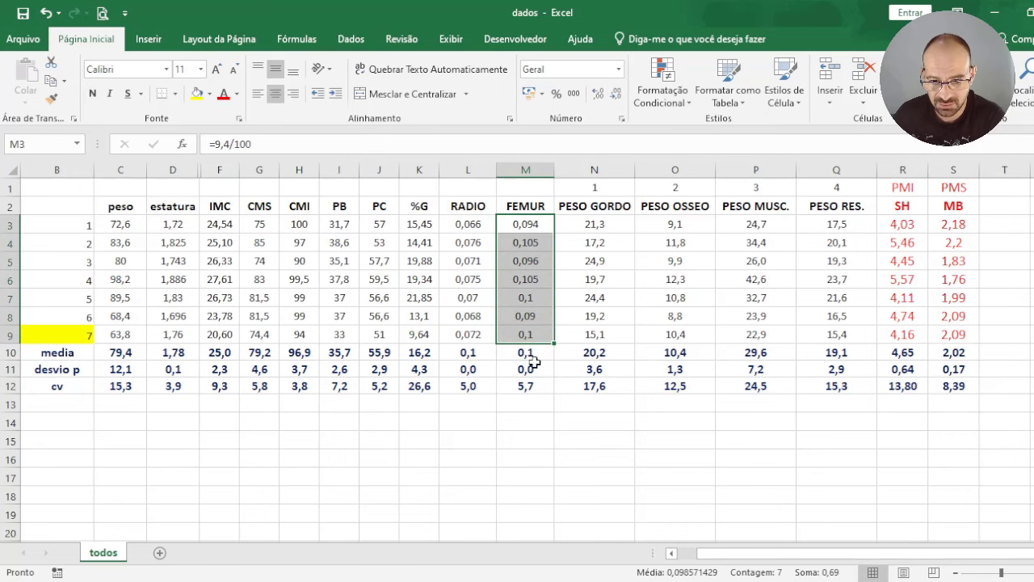
- Show the FEMUR standard deviation with six decimal places
{"action": "left_click", "coordinate": [529, 369]}
{"action": "left_click", "coordinate": [617, 95]}
{"action": "left_click", "coordinate": [598, 94]}
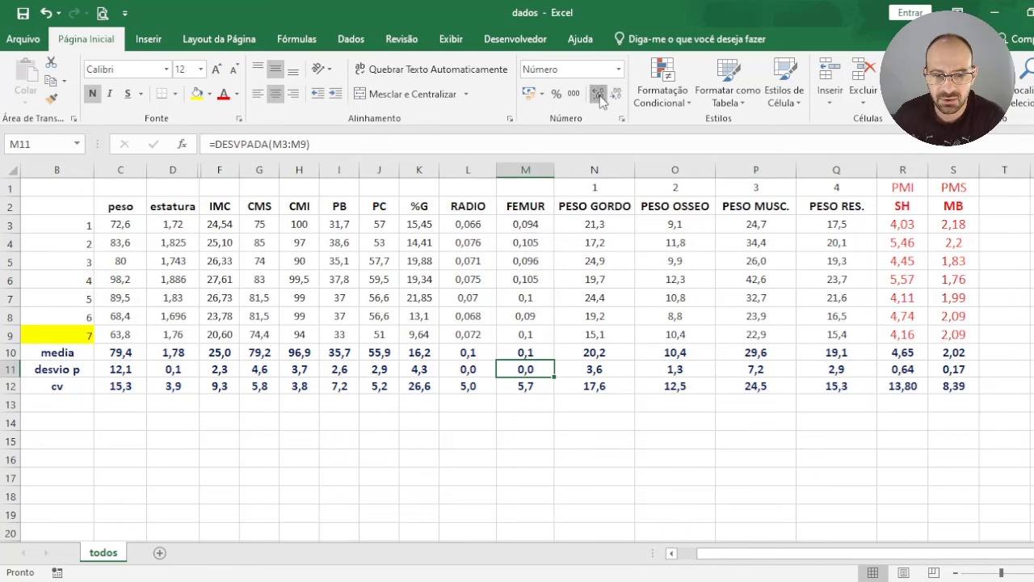
{"action": "left_click", "coordinate": [598, 94]}
{"action": "left_click", "coordinate": [600, 95]}
{"action": "left_click", "coordinate": [600, 96]}
{"action": "left_click", "coordinate": [599, 96]}
{"action": "left_click", "coordinate": [599, 96]}
{"action": "left_click", "coordinate": [600, 95]}
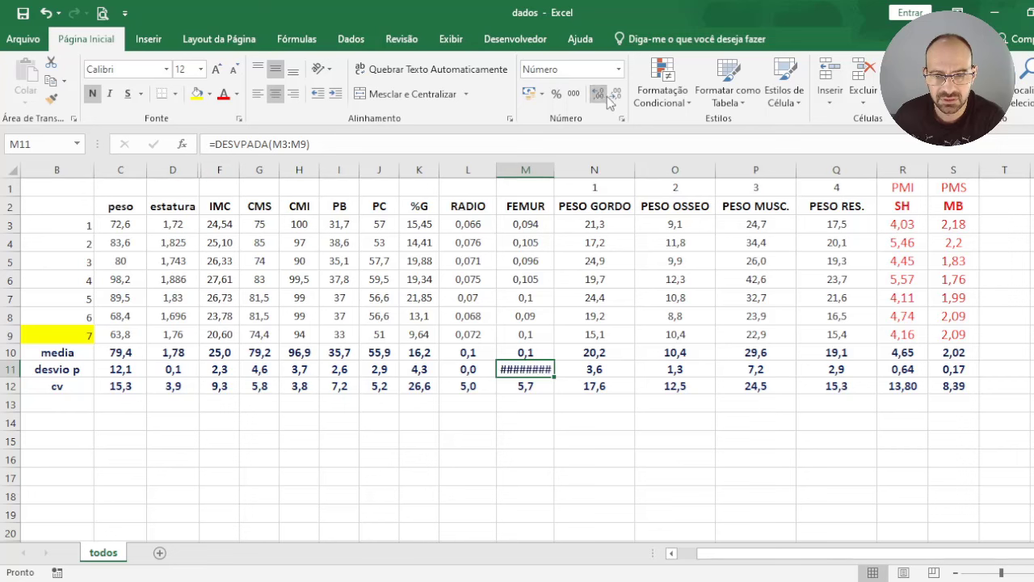
{"action": "left_click", "coordinate": [617, 95]}
{"action": "left_click", "coordinate": [617, 95]}
{"action": "left_click", "coordinate": [601, 96]}
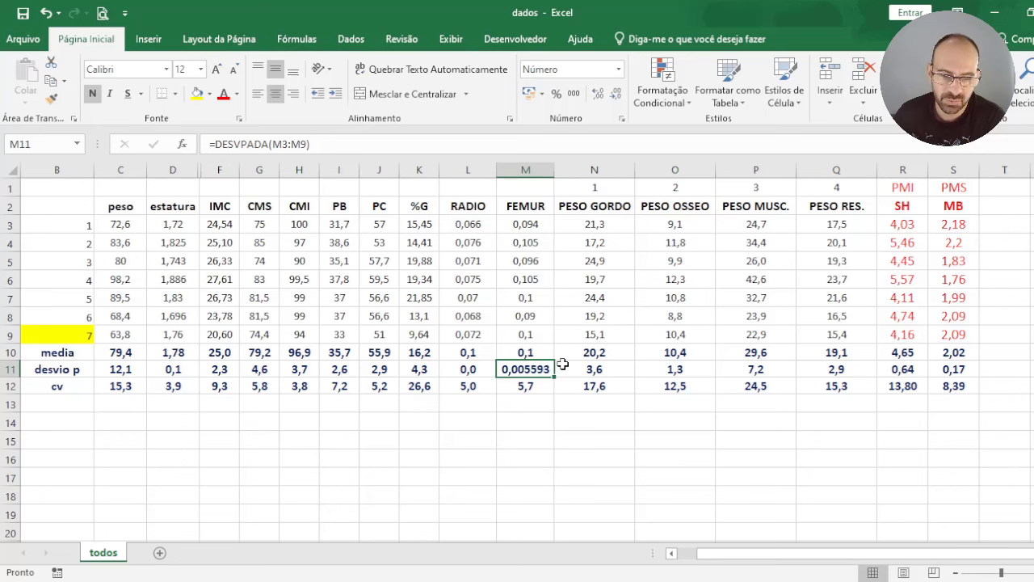
- Check the FEMUR mean, show the FEMUR CV with two decimal places, and undo that format change
{"action": "left_click", "coordinate": [528, 352]}
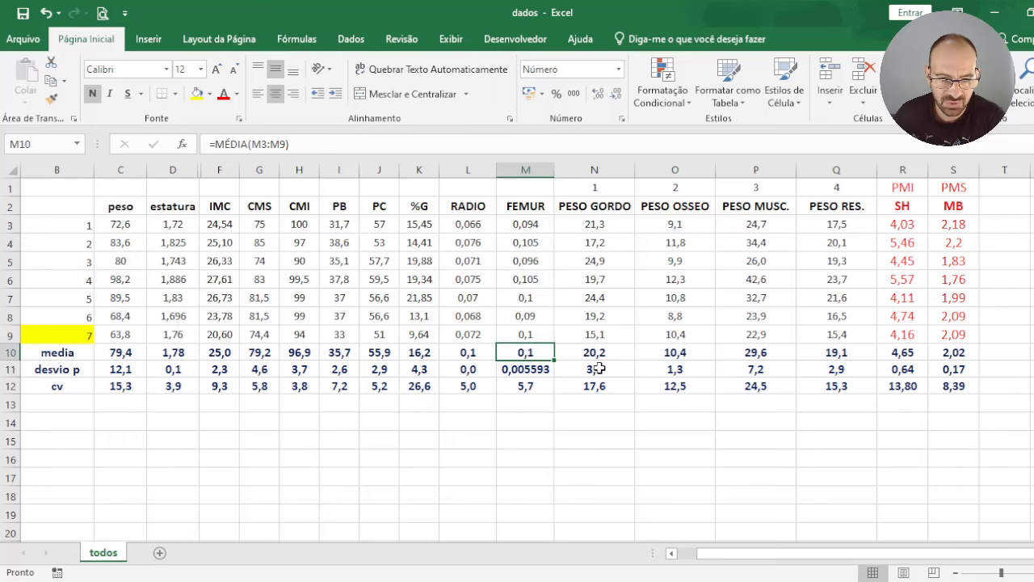
{"action": "left_click", "coordinate": [549, 389]}
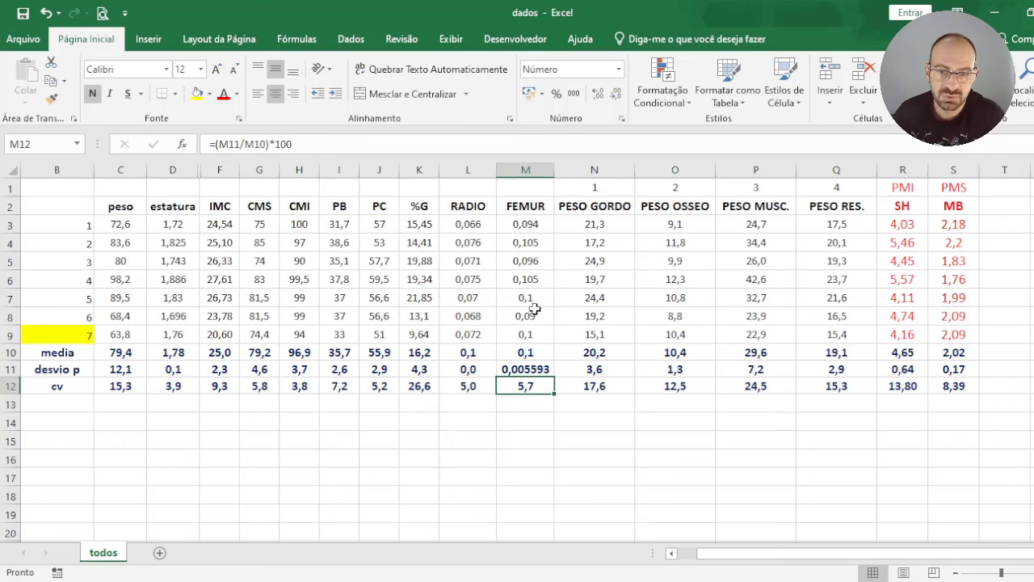
{"action": "left_click", "coordinate": [601, 97]}
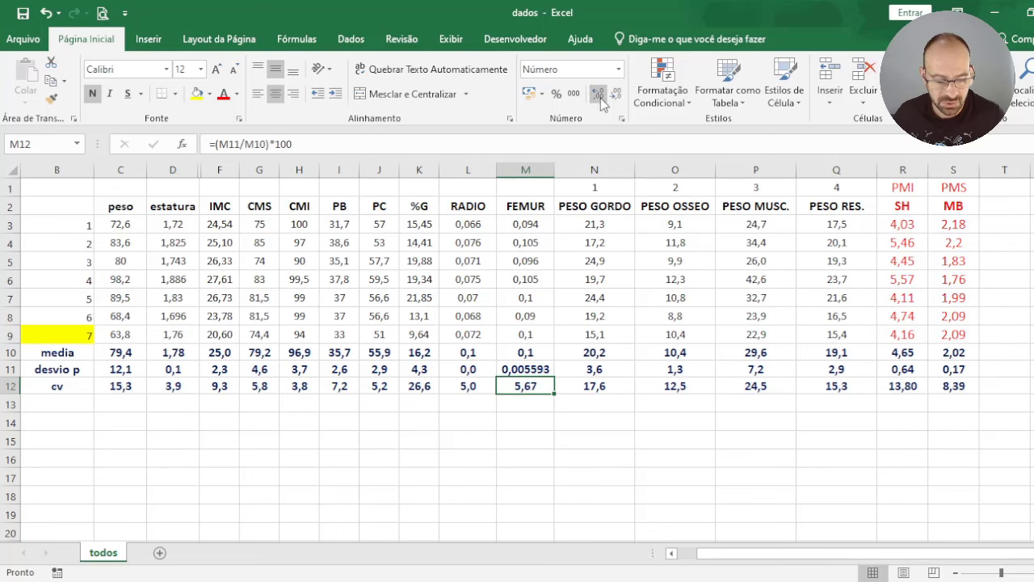
{"action": "key", "text": "ctrl+z"}
- Reduce the FEMUR standard deviation back to one decimal place
{"action": "key", "text": "Up"}
{"action": "left_click", "coordinate": [600, 96]}
{"action": "left_click", "coordinate": [614, 97]}
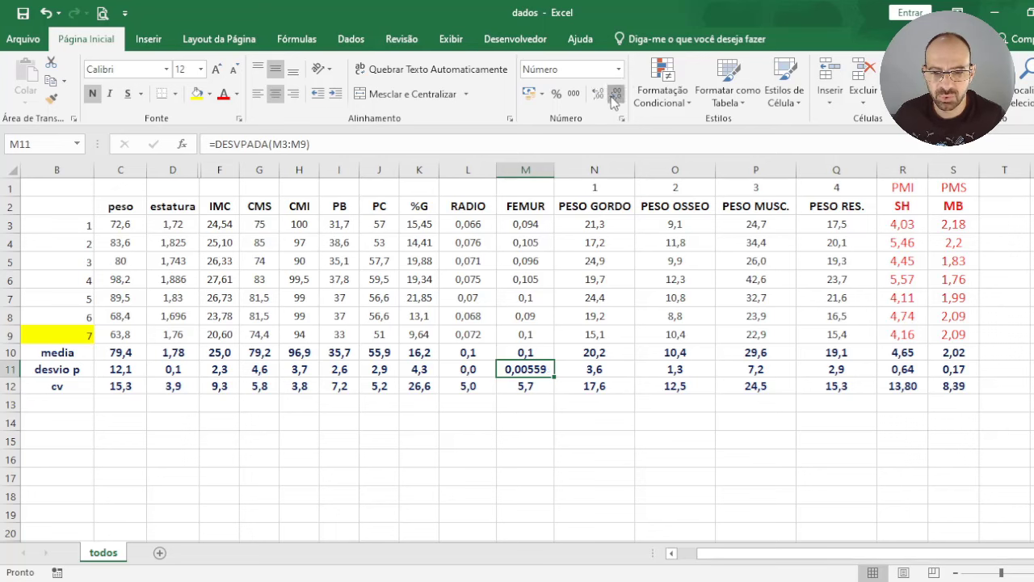
{"action": "left_click", "coordinate": [615, 97]}
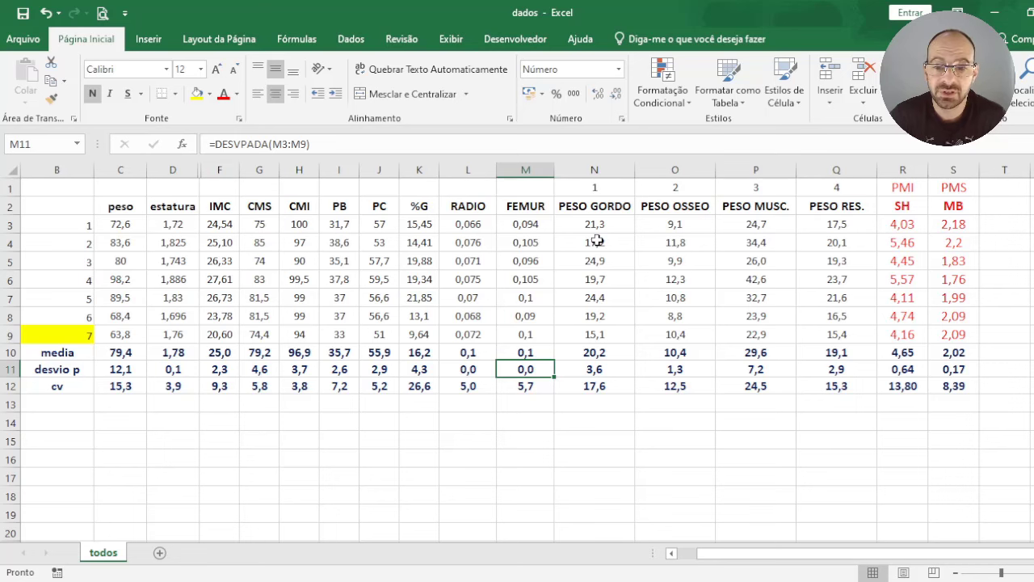
- Review the PESO GORDO column's subject values, mean, standard deviation and CV
{"action": "left_click_drag", "start_coordinate": [597, 221], "coordinate": [583, 335]}
{"action": "left_click", "coordinate": [583, 352]}
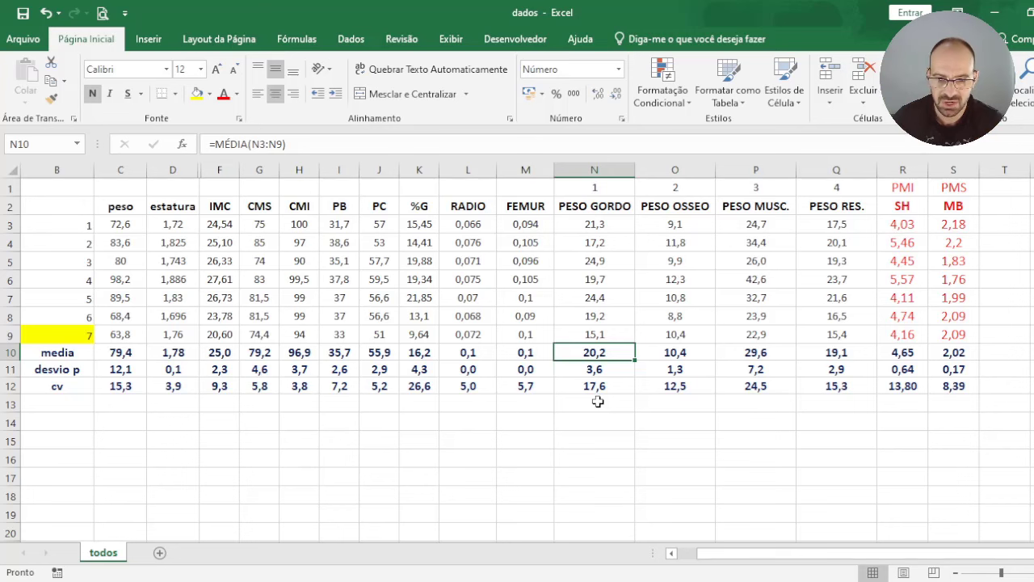
{"action": "left_click", "coordinate": [598, 331]}
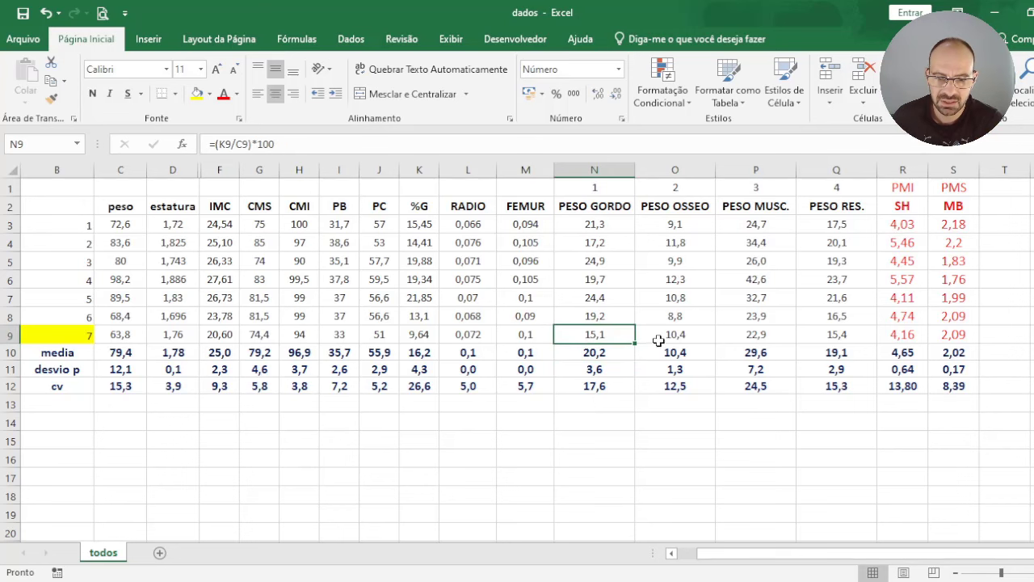
{"action": "left_click", "coordinate": [606, 372]}
{"action": "left_click", "coordinate": [608, 389]}
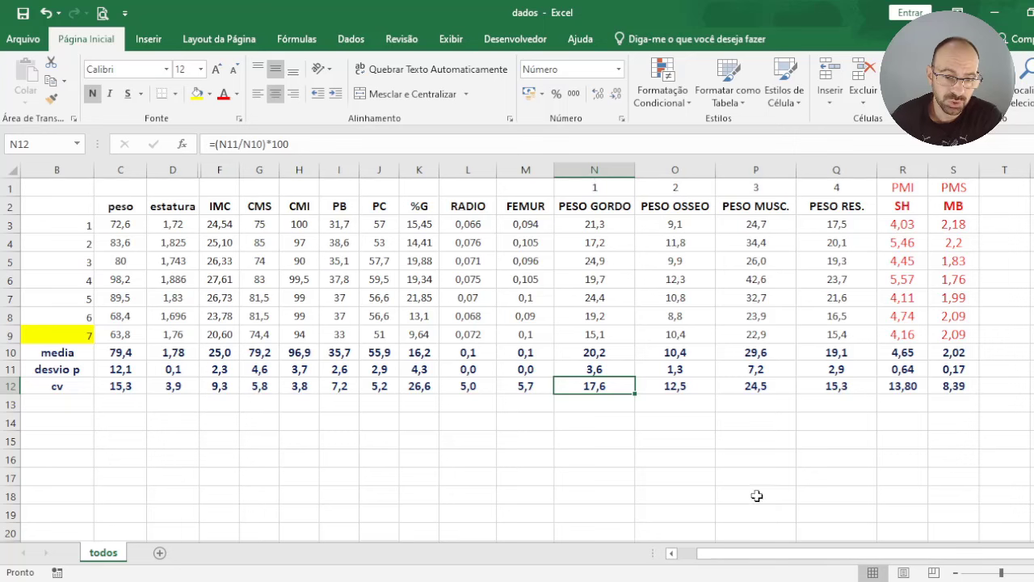
- Compare the CV of PESO GORDO with the CV of %G
{"action": "left_click", "coordinate": [400, 383]}
{"action": "left_click", "coordinate": [576, 385]}
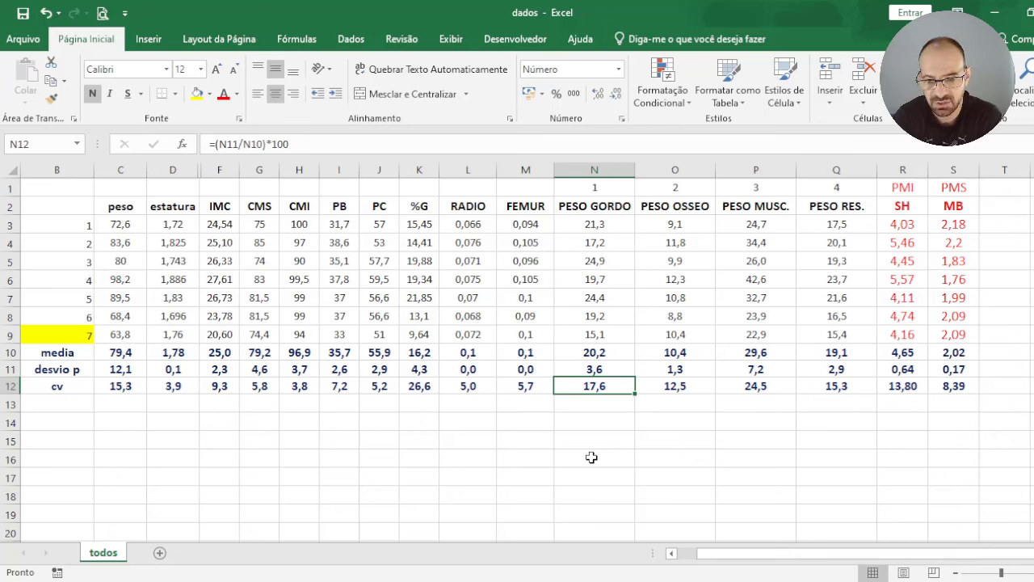
{"action": "left_click", "coordinate": [422, 383]}
- Review the PESO OSSEO values, the means of PESO OSSEO, PESO MUSC. and PESO RES., and the PESO RES. CV
{"action": "left_click_drag", "start_coordinate": [711, 224], "coordinate": [708, 340]}
{"action": "left_click", "coordinate": [702, 353]}
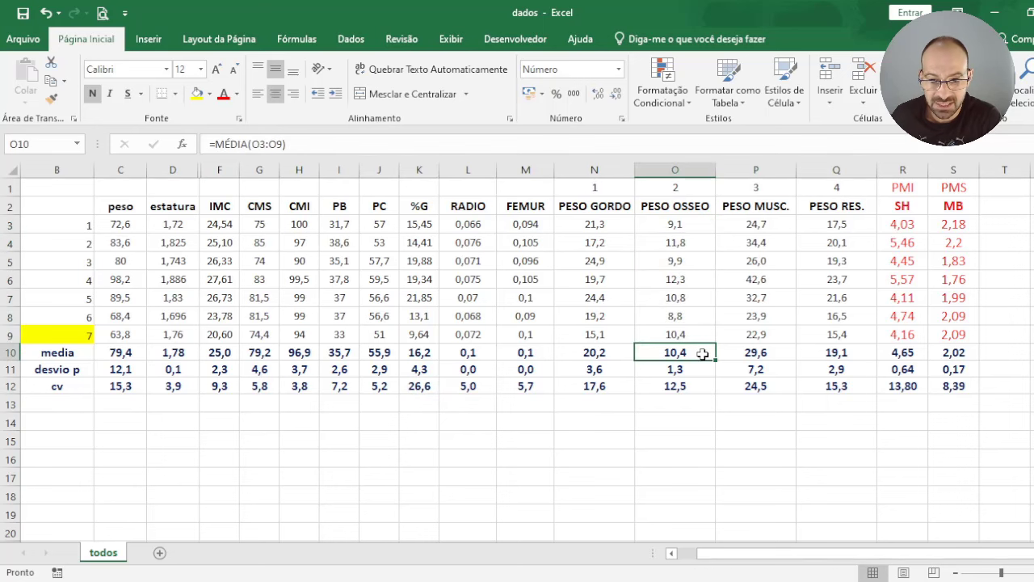
{"action": "left_click", "coordinate": [789, 354]}
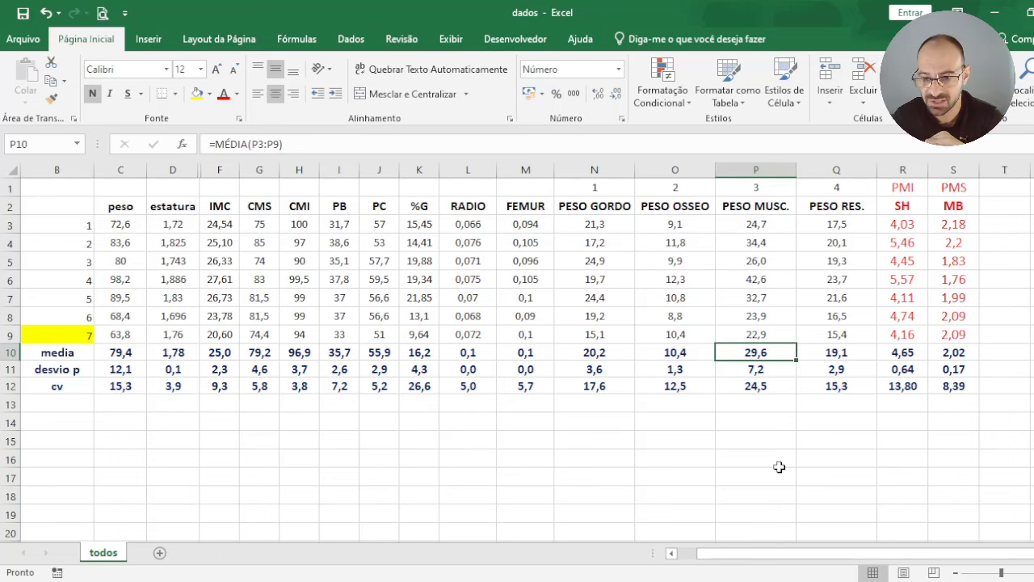
{"action": "left_click", "coordinate": [850, 352]}
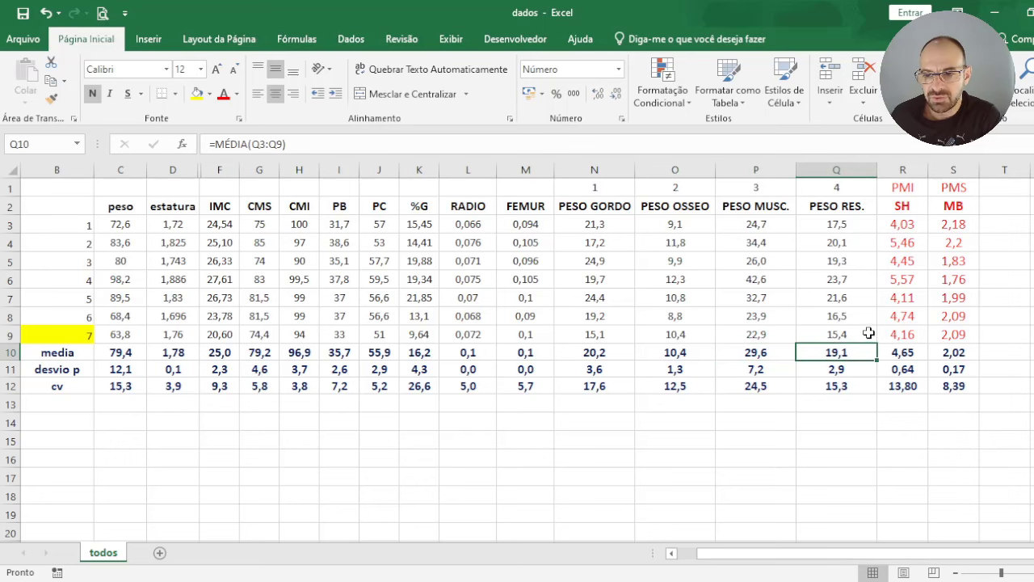
{"action": "left_click", "coordinate": [857, 385]}
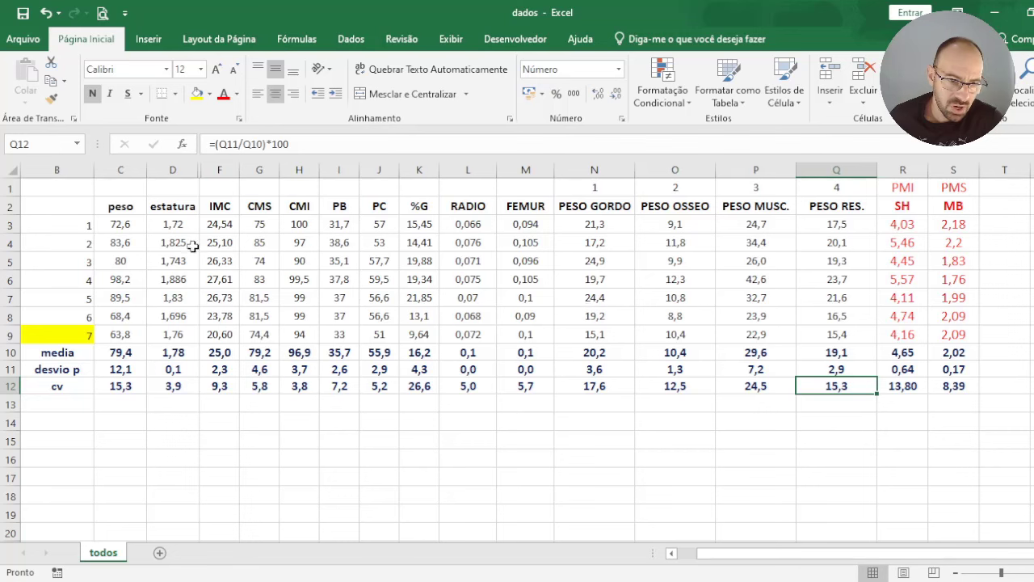
- Look over the data from peso to PESO RES., and examine the SH column's values, mean, standard deviation and CV
{"action": "left_click_drag", "start_coordinate": [119, 206], "coordinate": [827, 316]}
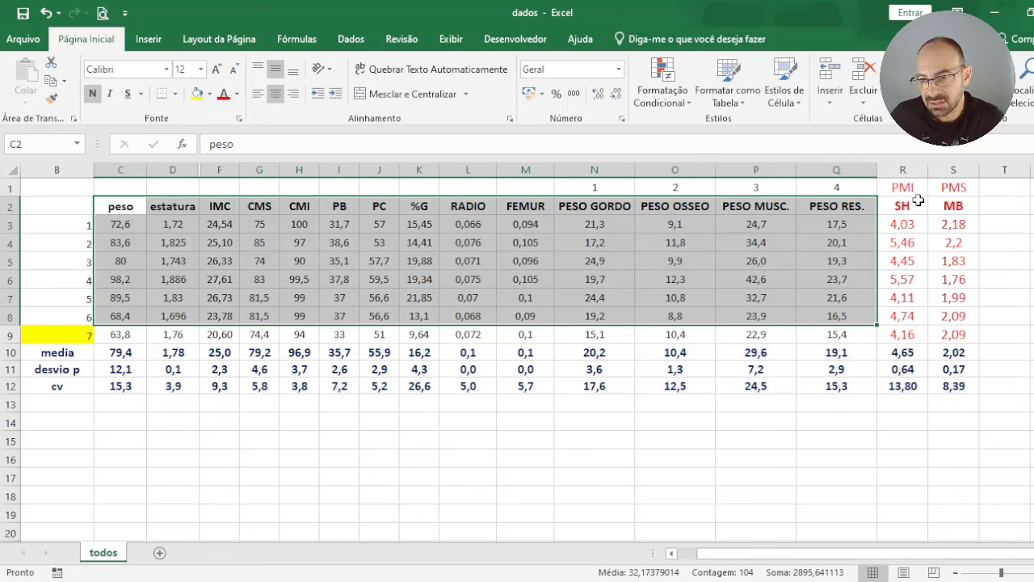
{"action": "left_click", "coordinate": [904, 275]}
{"action": "left_click", "coordinate": [911, 224]}
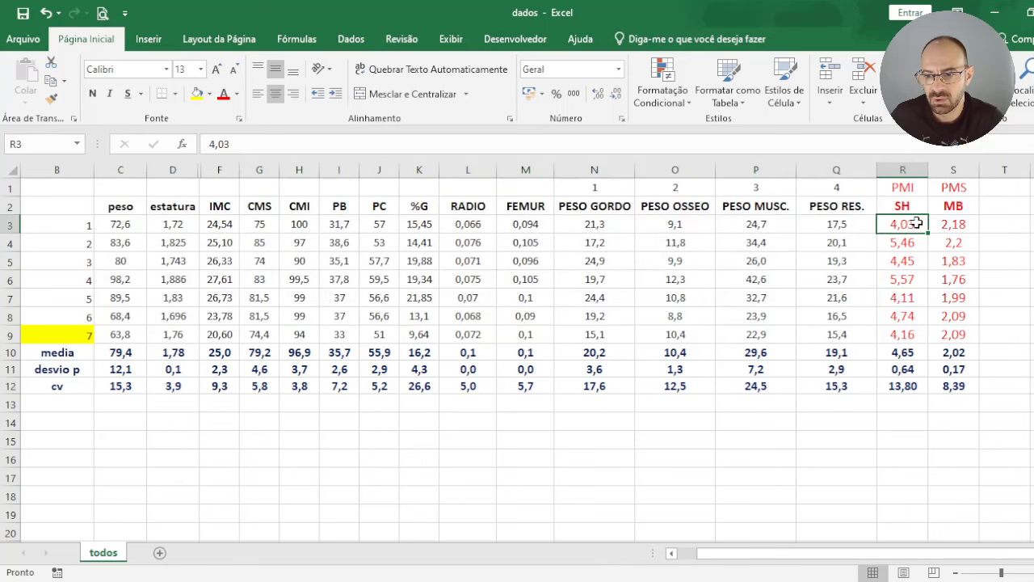
{"action": "left_click", "coordinate": [916, 280]}
{"action": "left_click", "coordinate": [920, 353]}
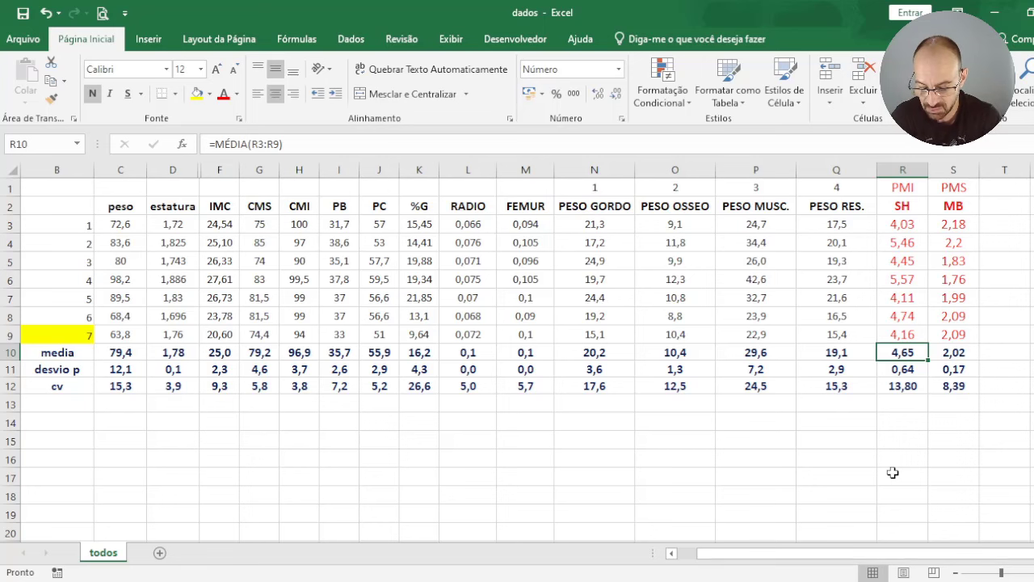
{"action": "key", "text": "Down"}
{"action": "key", "text": "Down"}
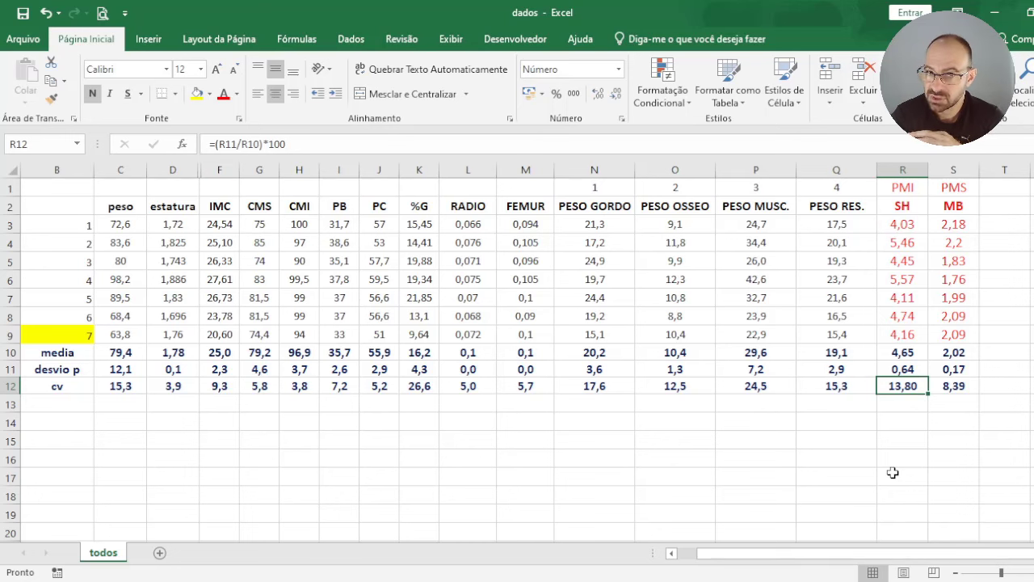
- Examine the MB column's subject values and mean
{"action": "key", "text": "Right"}
{"action": "key", "text": "Up"}
{"action": "key", "text": "Up"}
{"action": "key", "text": "Up"}
{"action": "key", "text": "Up"}
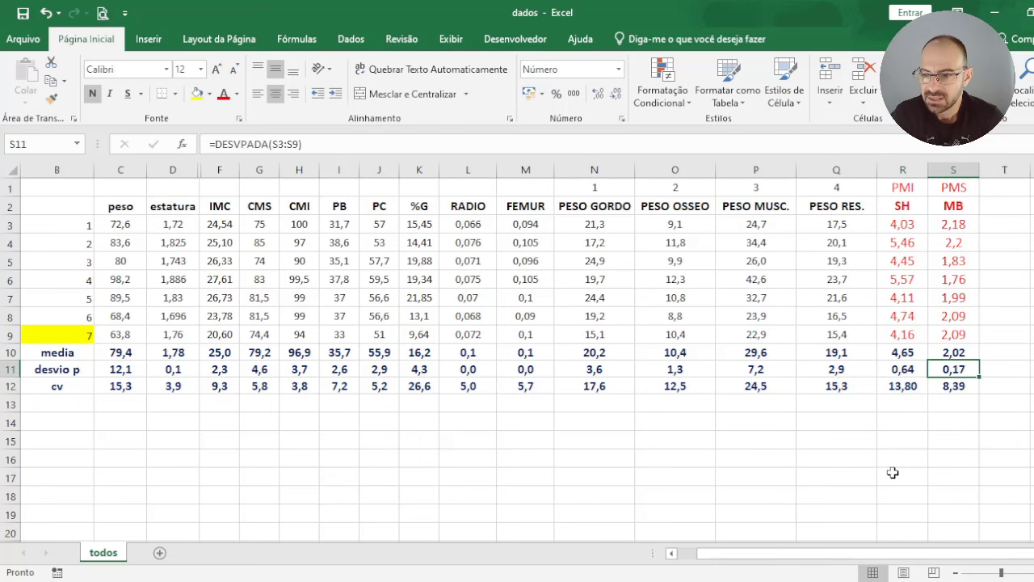
{"action": "key", "text": "Up"}
{"action": "key", "text": "Up"}
{"action": "key", "text": "Up"}
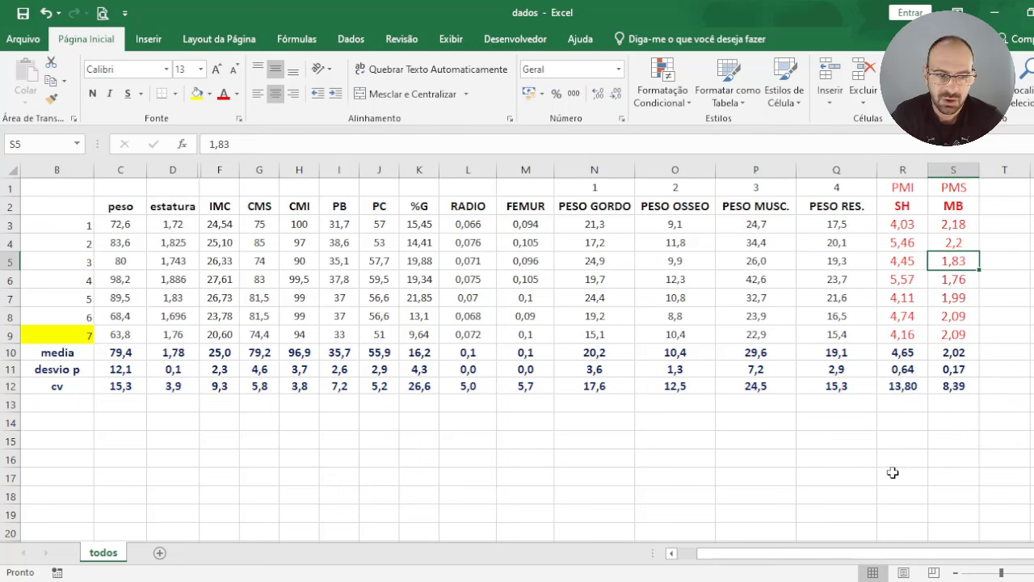
{"action": "key", "text": "Up"}
{"action": "key", "text": "Up"}
{"action": "key", "text": "Up"}
{"action": "key", "text": "Down"}
{"action": "key", "text": "Down"}
{"action": "key", "text": "Down"}
{"action": "key", "text": "Down"}
{"action": "key", "text": "Down"}
{"action": "key", "text": "Down"}
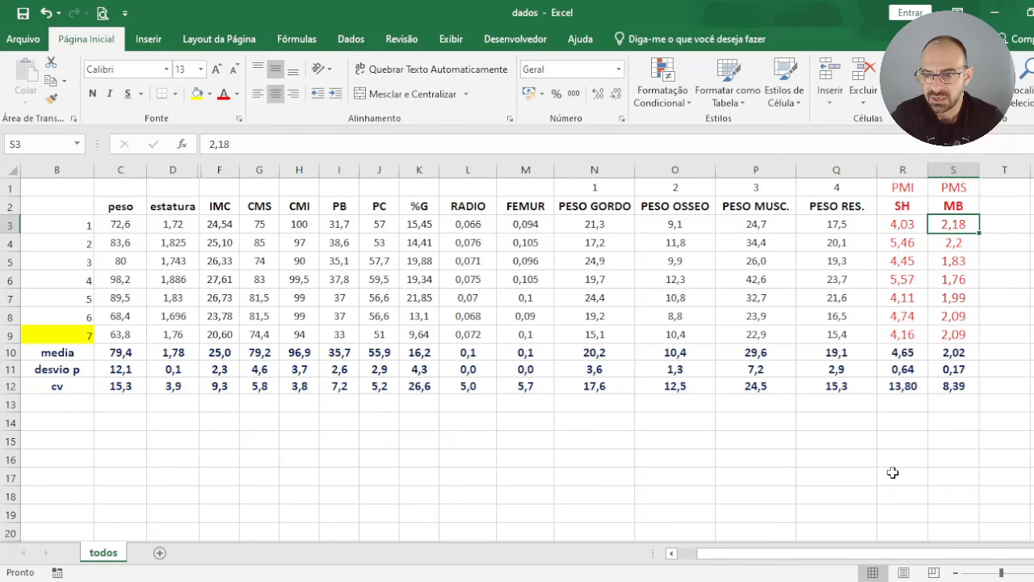
{"action": "key", "text": "Down"}
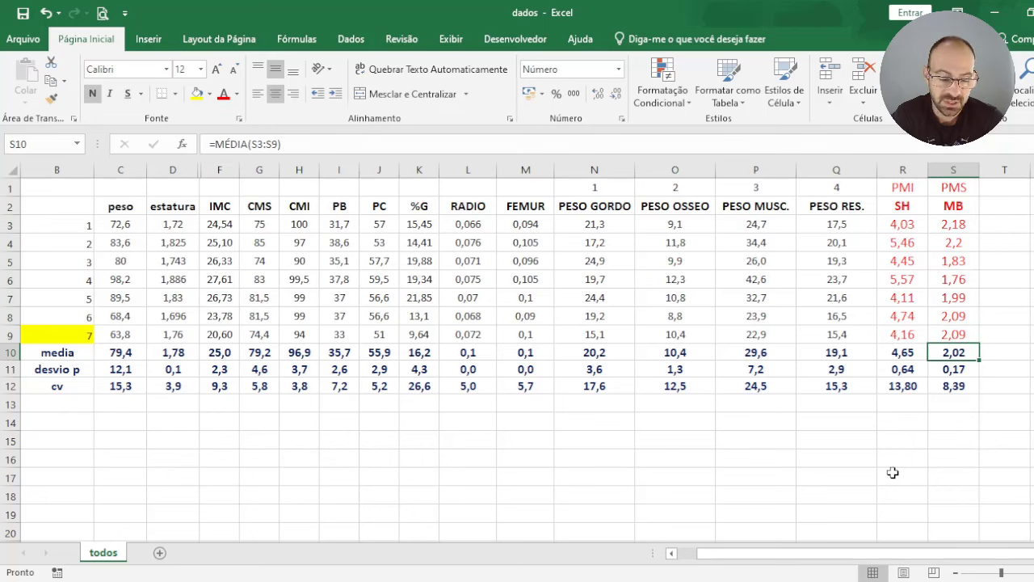
- Compare the individual MB values with their mean, checking subjects 2, 3 and 4 in turn
{"action": "key", "text": "Up"}
{"action": "key", "text": "Up"}
{"action": "key", "text": "Up"}
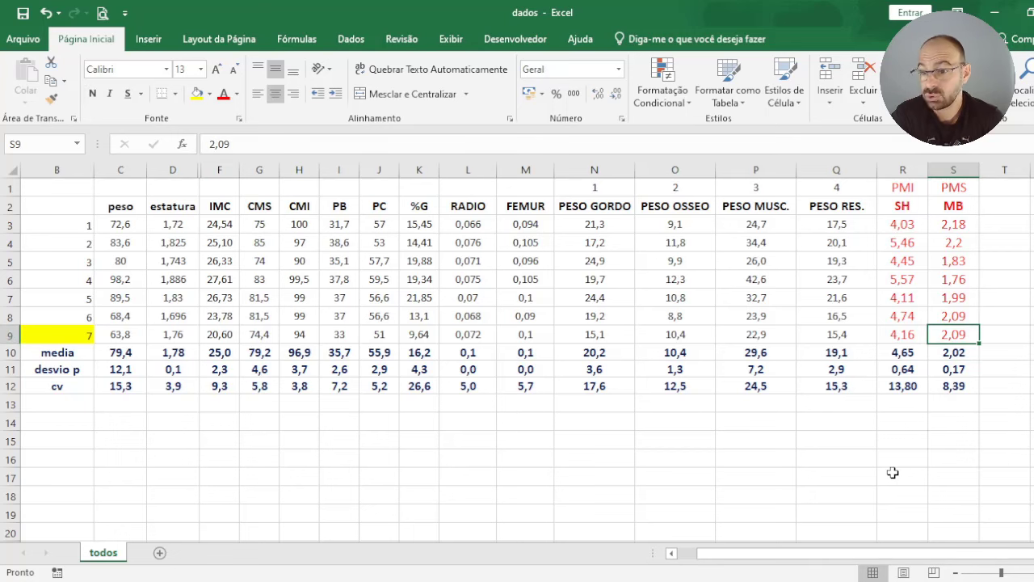
{"action": "key", "text": "Down"}
{"action": "key", "text": "Down"}
{"action": "key", "text": "Up"}
{"action": "key", "text": "Up"}
{"action": "key", "text": "Up"}
{"action": "key", "text": "Up"}
{"action": "key", "text": "Up"}
{"action": "key", "text": "Up"}
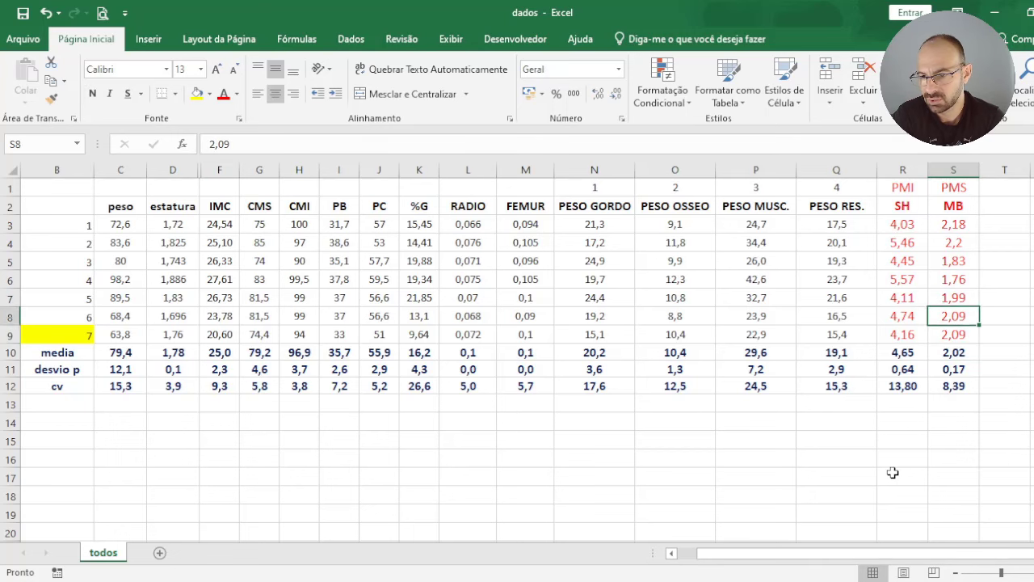
{"action": "key", "text": "Down"}
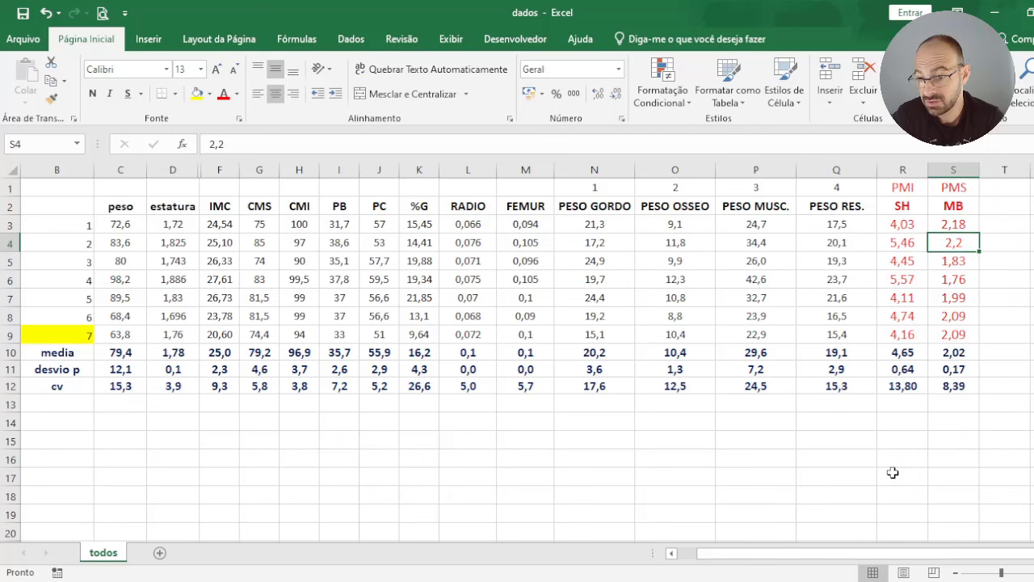
{"action": "key", "text": "Down"}
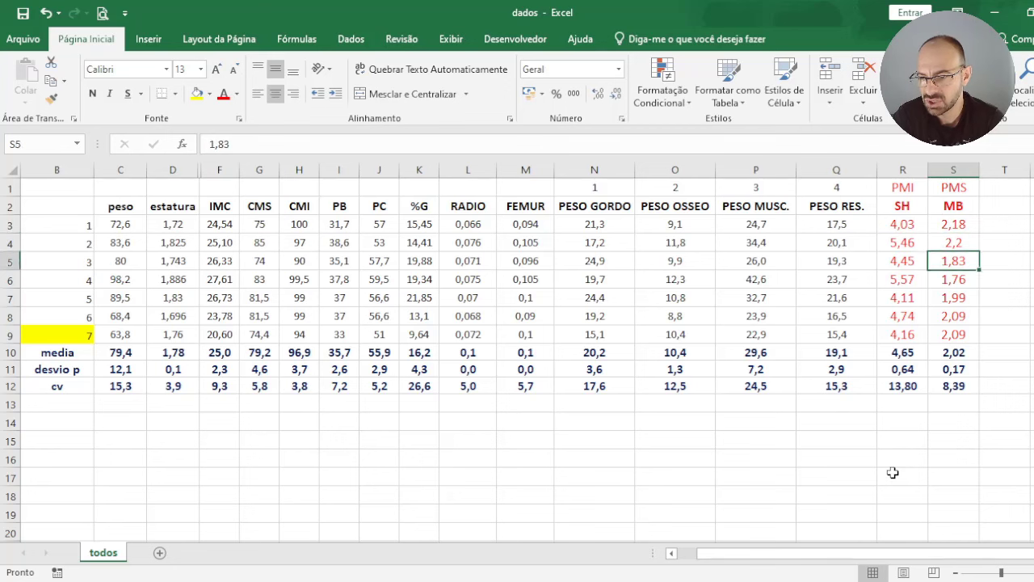
{"action": "key", "text": "Down"}
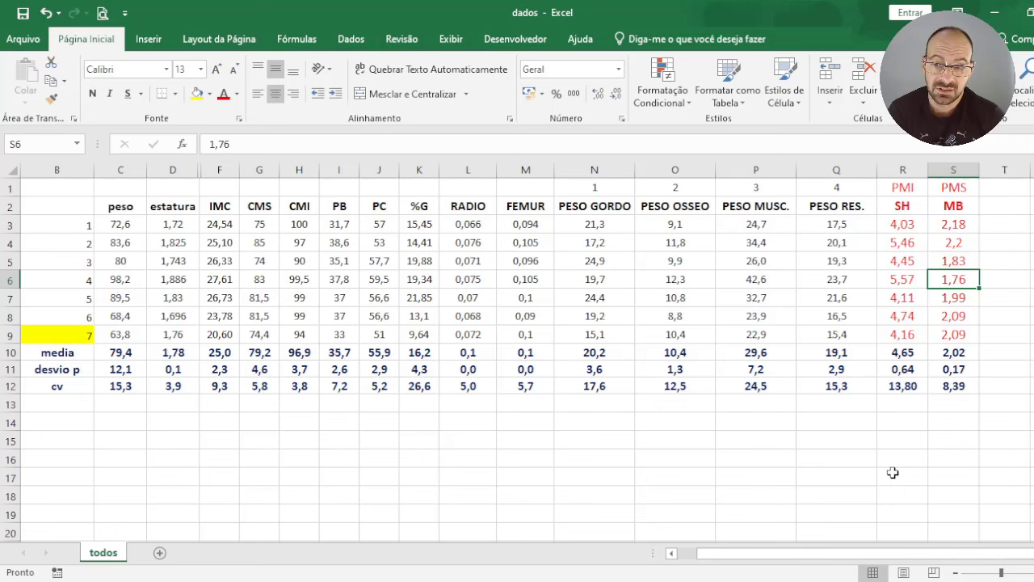
- Examine MB's standard deviation and CV, and compare that CV with the CV of SH
{"action": "key", "text": "Down"}
{"action": "key", "text": "Down"}
{"action": "key", "text": "Down"}
{"action": "key", "text": "Down"}
{"action": "key", "text": "Down"}
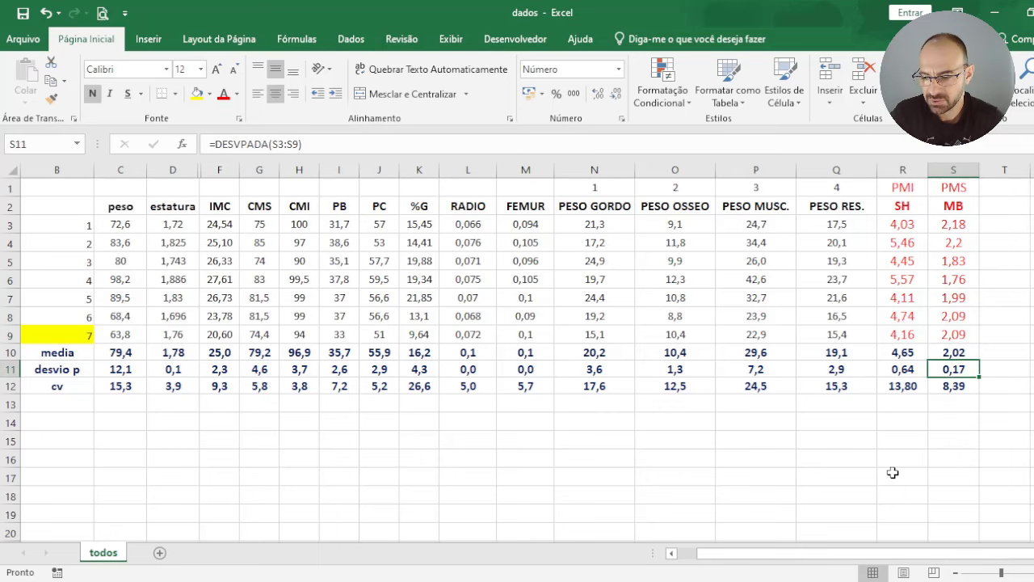
{"action": "key", "text": "Down"}
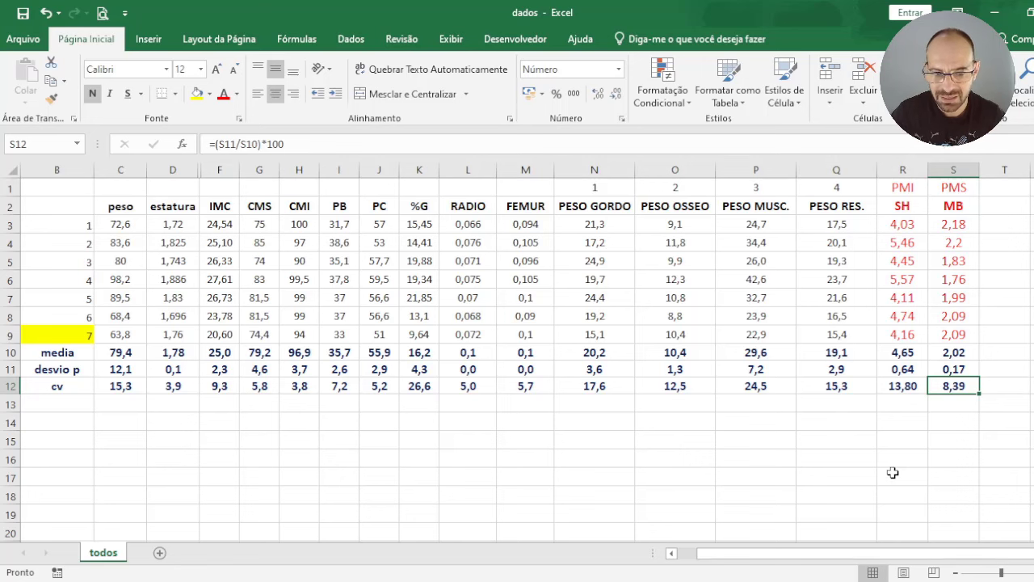
{"action": "key", "text": "Left"}
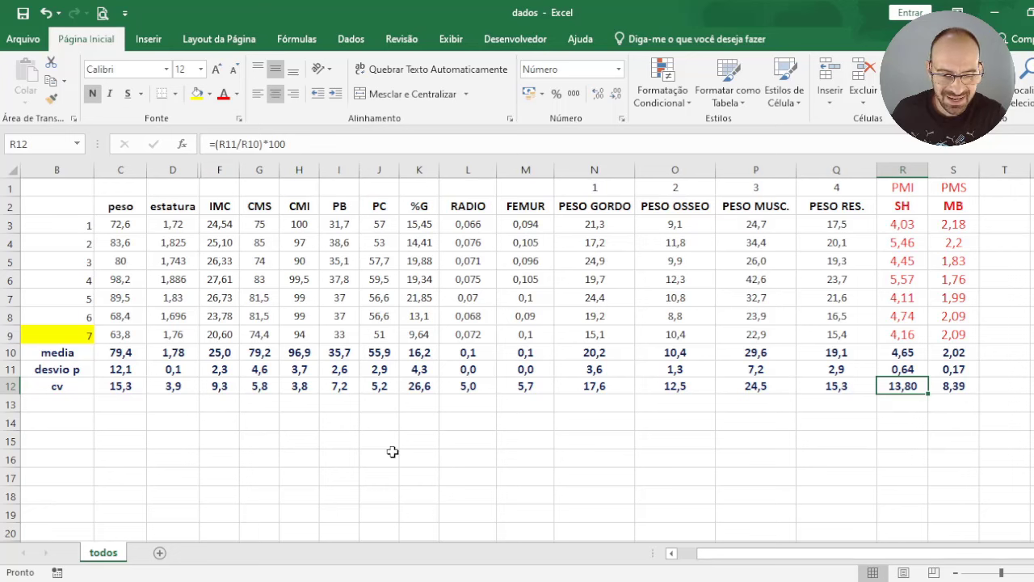
- Calculate the correlation between peso and SH in D16 with =CORREL(C3:C9;R3:R9)
{"action": "left_click", "coordinate": [172, 457]}
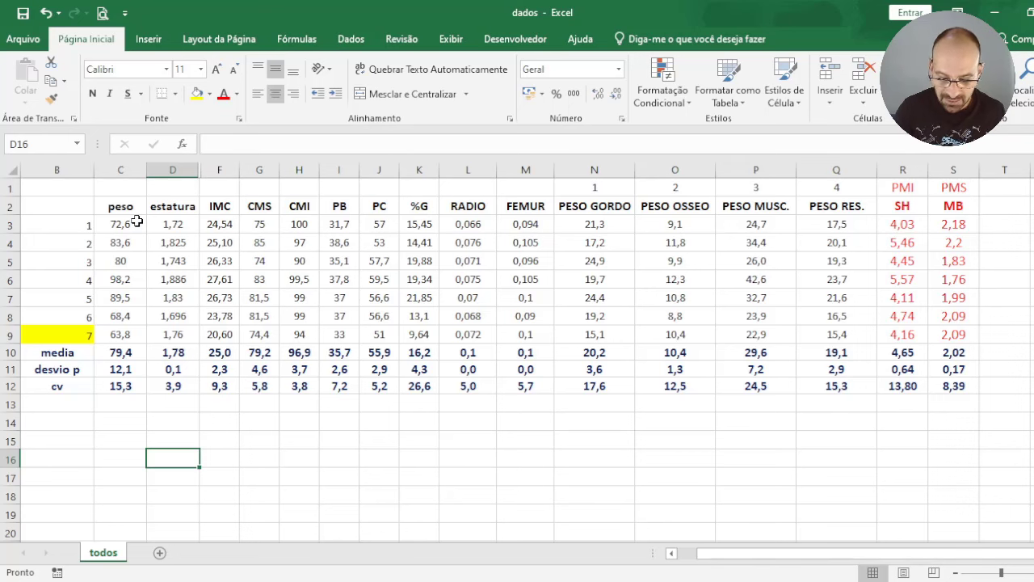
{"action": "type", "text": "=CORREL"}
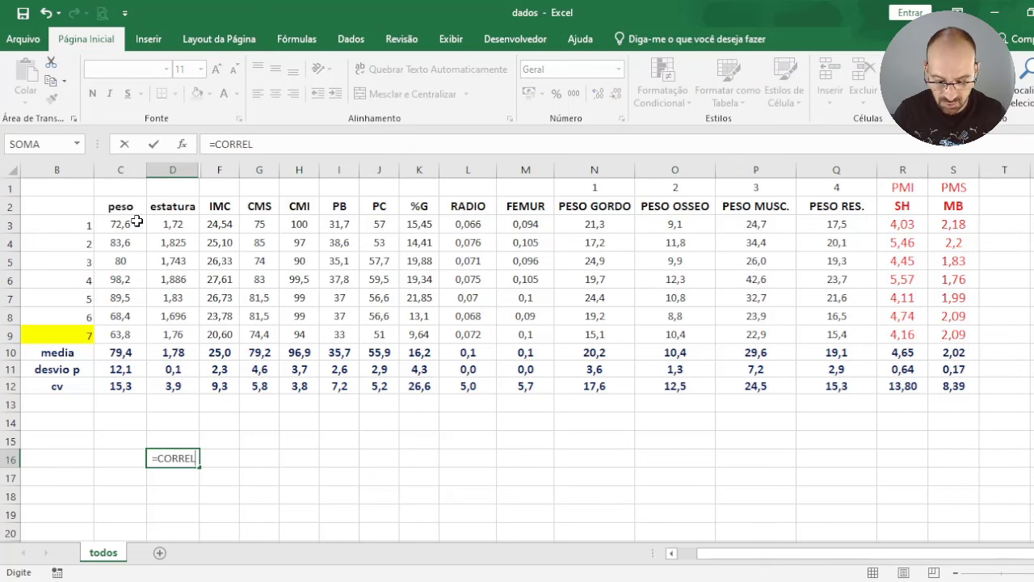
{"action": "type", "text": "("}
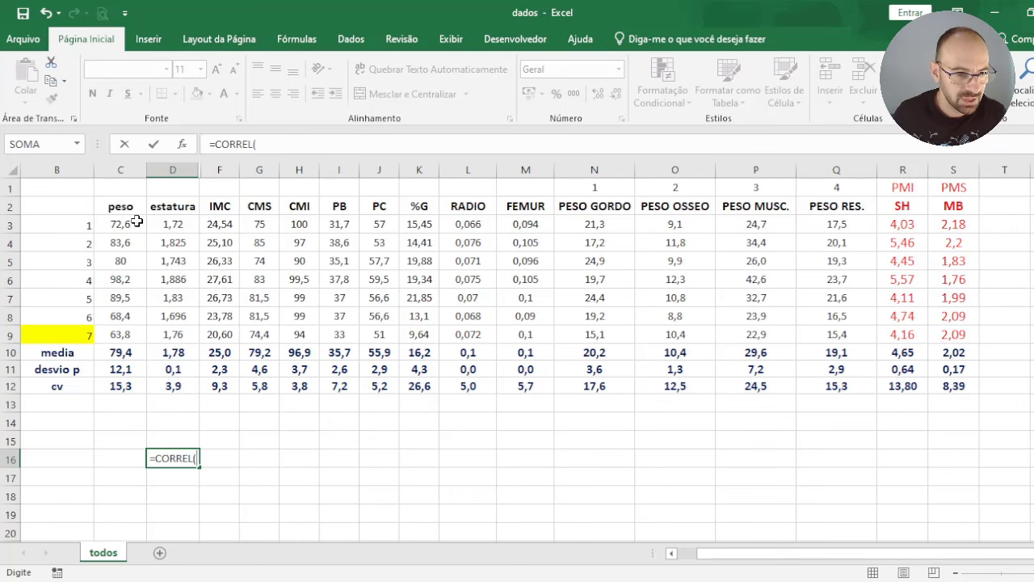
{"action": "left_click_drag", "start_coordinate": [136, 222], "coordinate": [136, 331]}
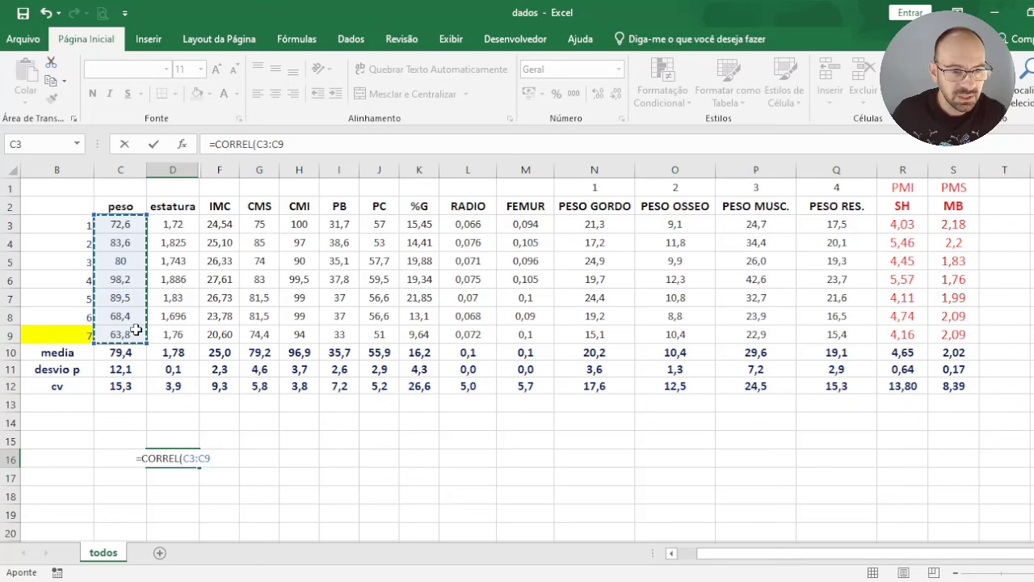
{"action": "type", "text": ";"}
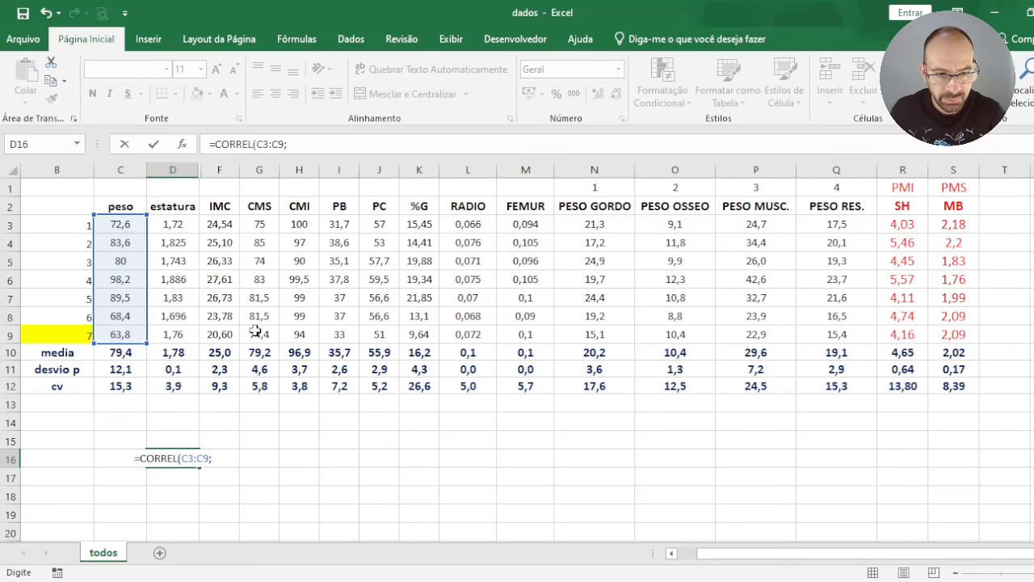
{"action": "left_click_drag", "start_coordinate": [917, 226], "coordinate": [914, 334]}
{"action": "type", "text": ")"}
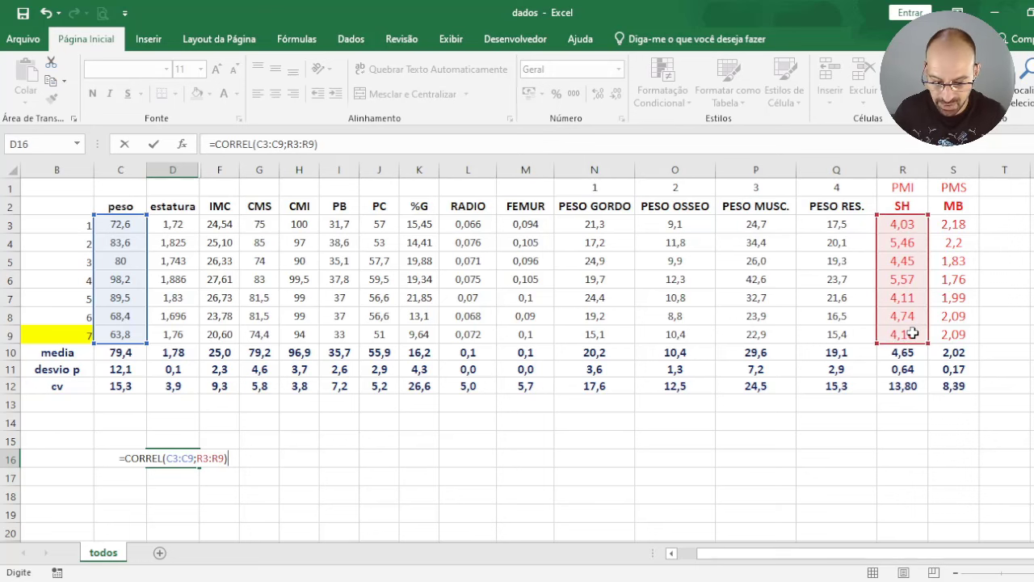
{"action": "key", "text": "Return"}
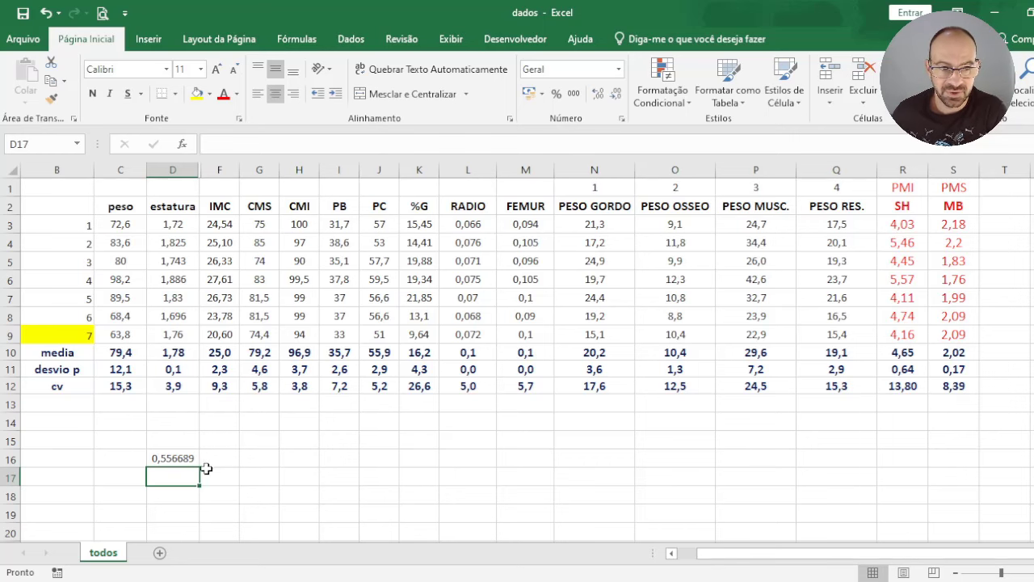
- Calculate the correlation between PESO MUSC. and SH in D17 with =CORREL(P3:P9;R3:R9)
{"action": "type", "text": "=CORREL("}
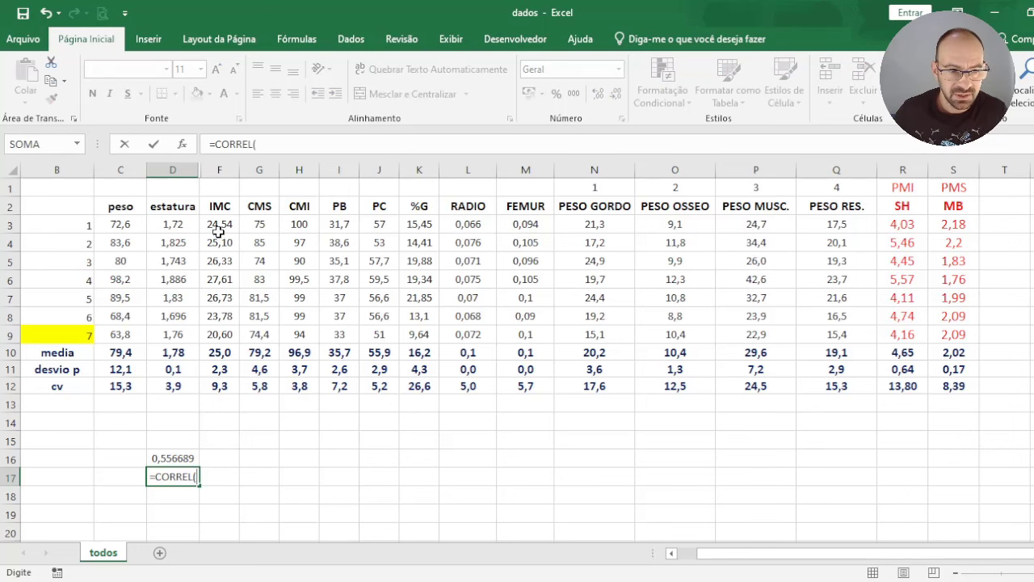
{"action": "left_click_drag", "start_coordinate": [738, 226], "coordinate": [750, 326]}
{"action": "type", "text": ";"}
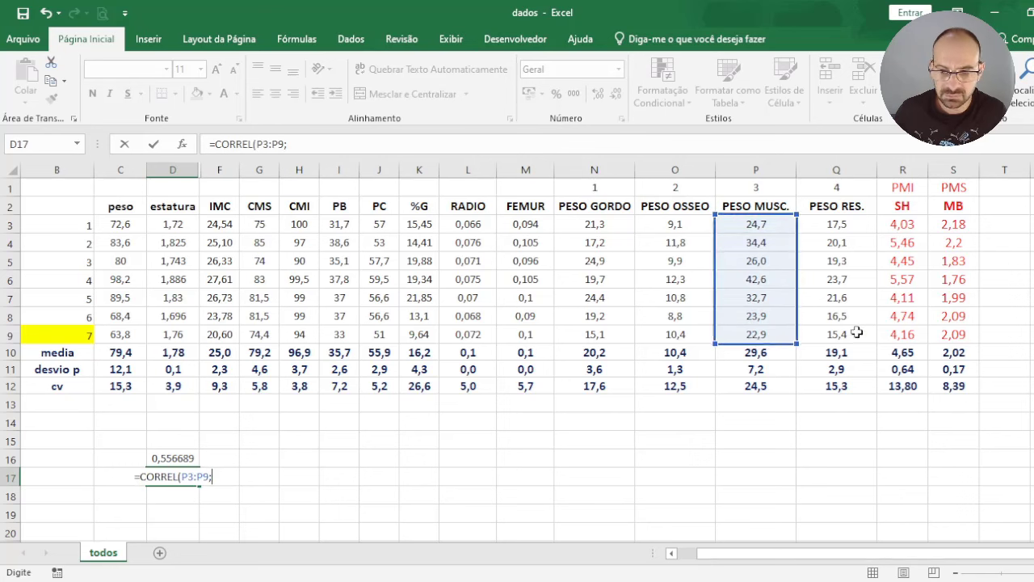
{"action": "left_click_drag", "start_coordinate": [914, 221], "coordinate": [914, 336]}
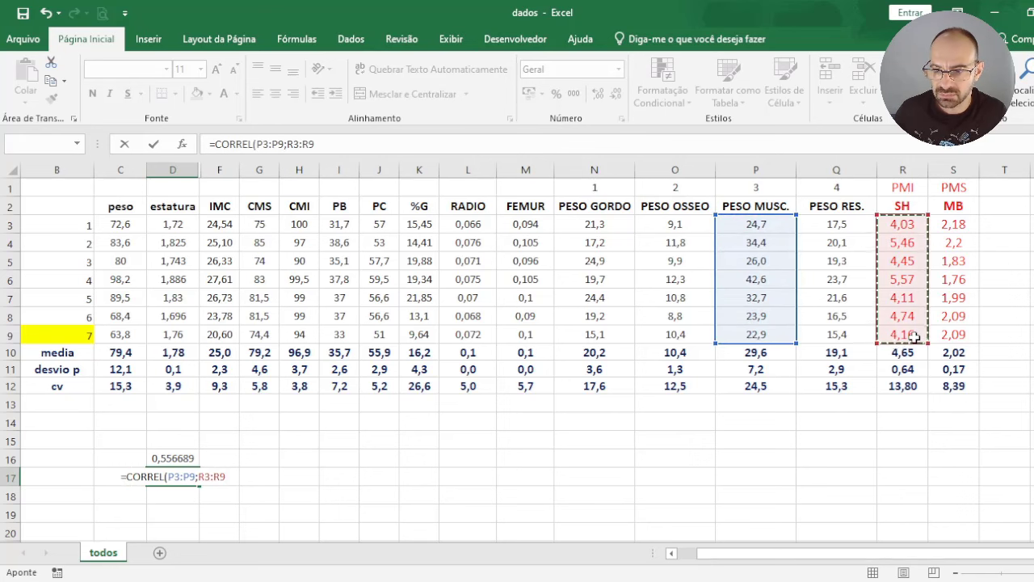
{"action": "type", "text": ")"}
{"action": "key", "text": "Return"}
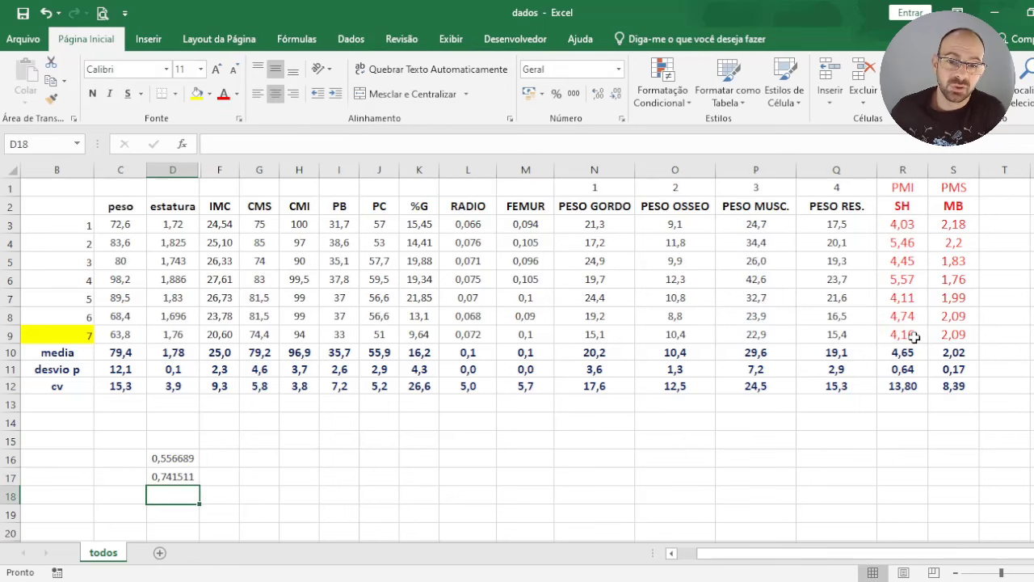
- Check the formulas of the two correlations in D16 and D17 and format both cells to two decimal places
{"action": "left_click", "coordinate": [163, 458]}
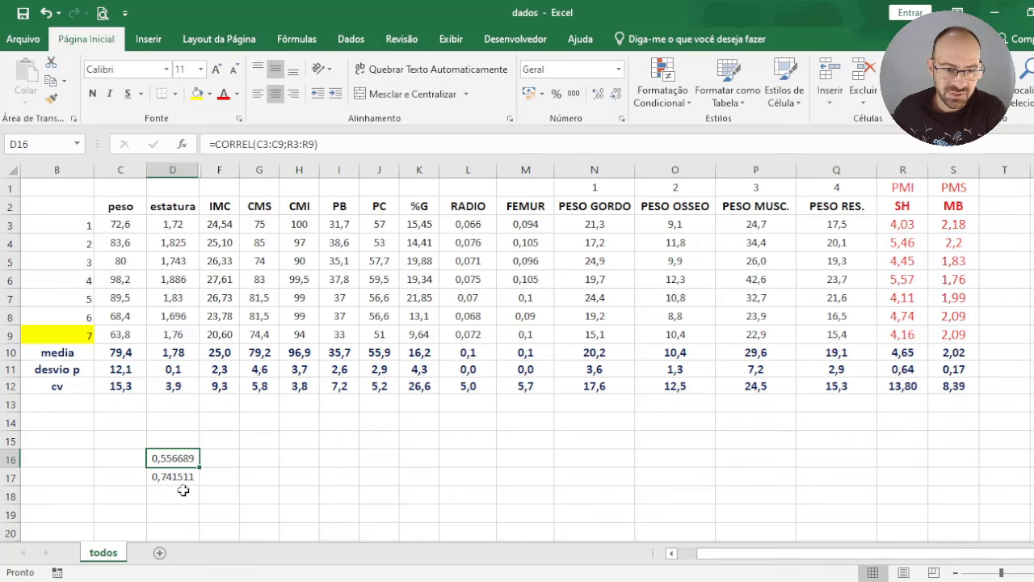
{"action": "left_click", "coordinate": [183, 476]}
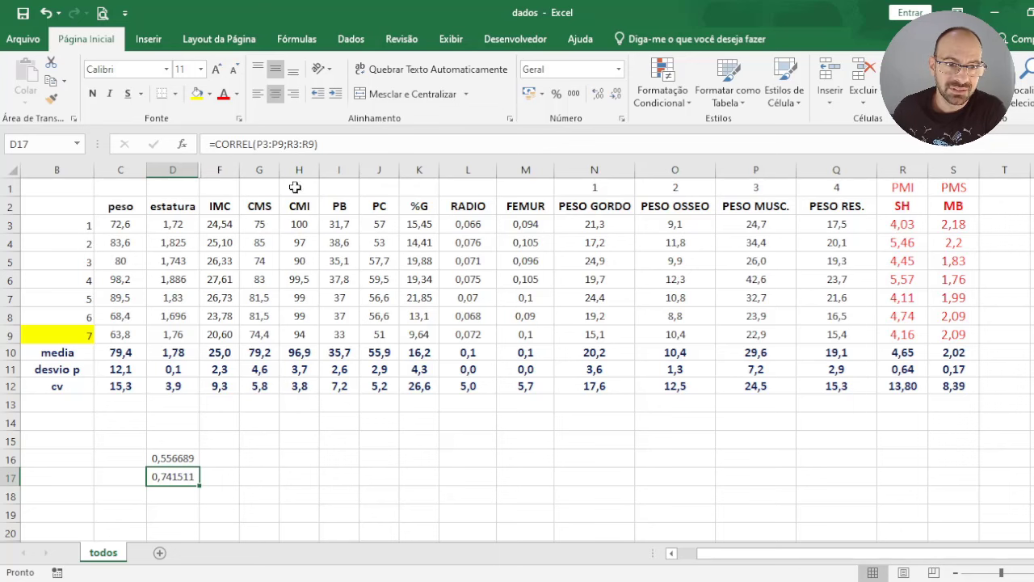
{"action": "left_click", "coordinate": [186, 458], "text": "ctrl"}
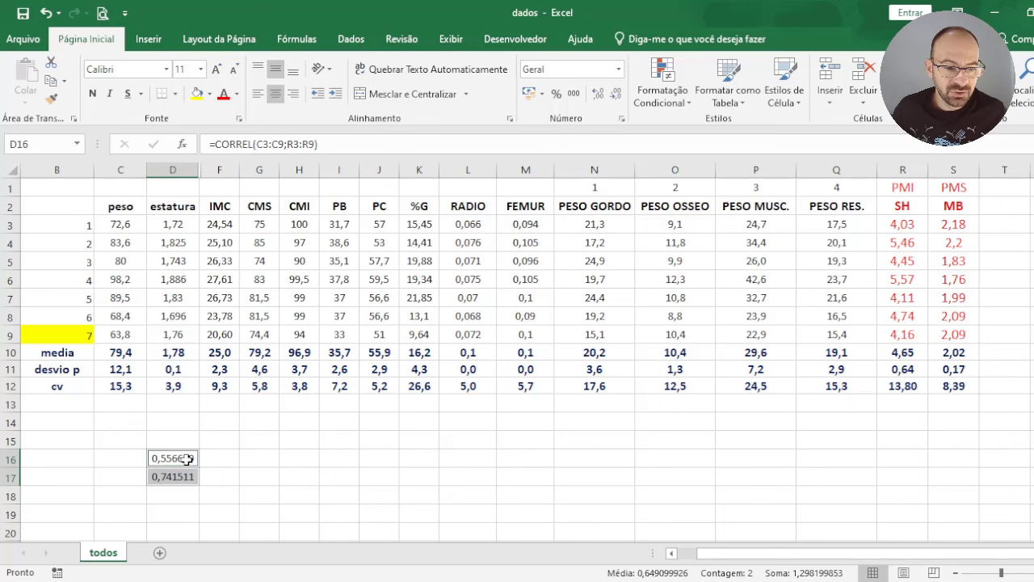
{"action": "left_click", "coordinate": [616, 97]}
{"action": "left_click", "coordinate": [615, 97]}
{"action": "left_click", "coordinate": [615, 97]}
{"action": "left_click", "coordinate": [616, 97]}
- Calculate the correlation between PESO GORDO and SH in G16 with =CORREL(N3:N9;R3:R9), and format it to two decimal places
{"action": "left_click", "coordinate": [260, 477]}
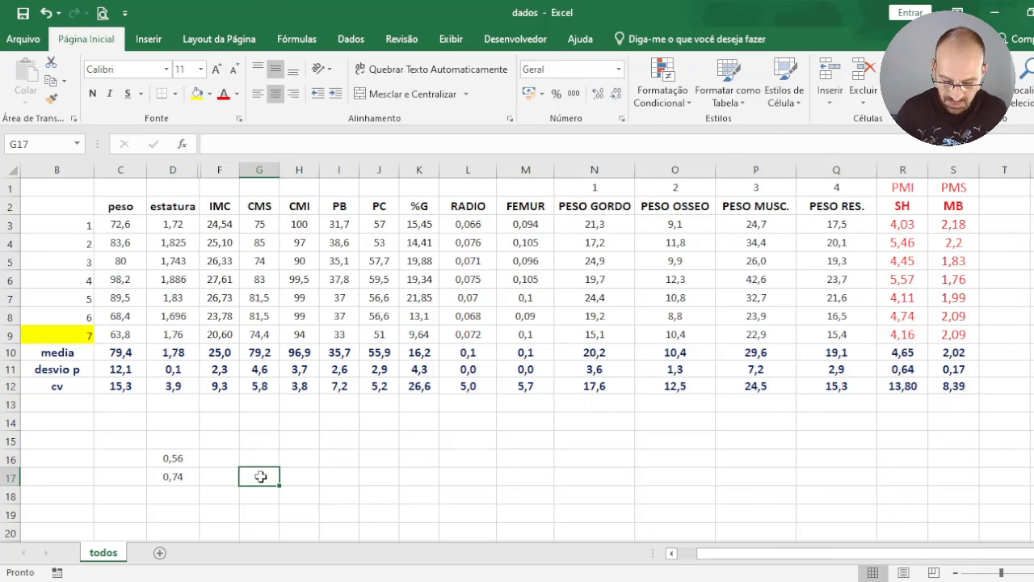
{"action": "key", "text": "Up"}
{"action": "type", "text": "=CORREL("}
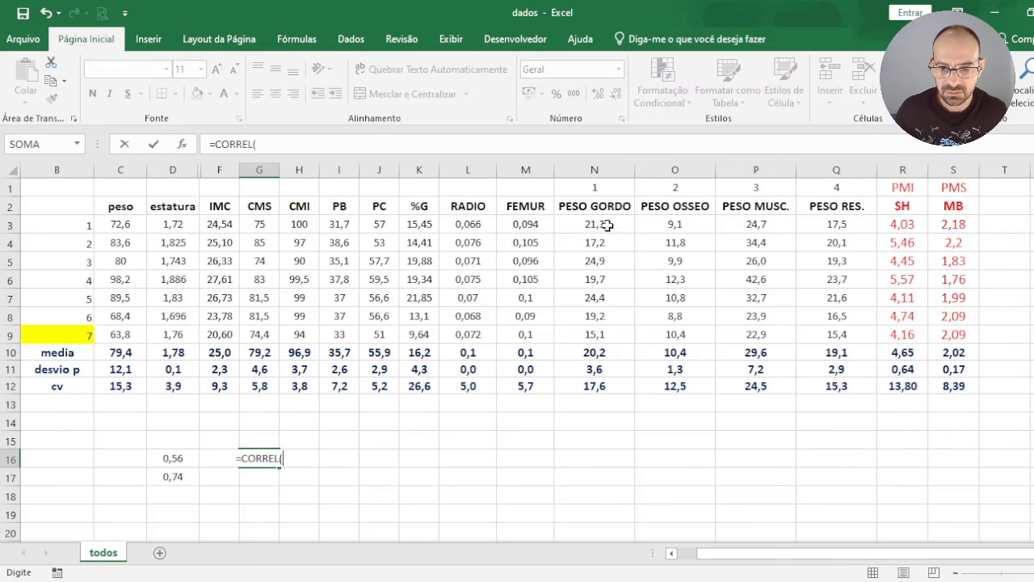
{"action": "left_click_drag", "start_coordinate": [608, 227], "coordinate": [607, 338]}
{"action": "type", "text": ";"}
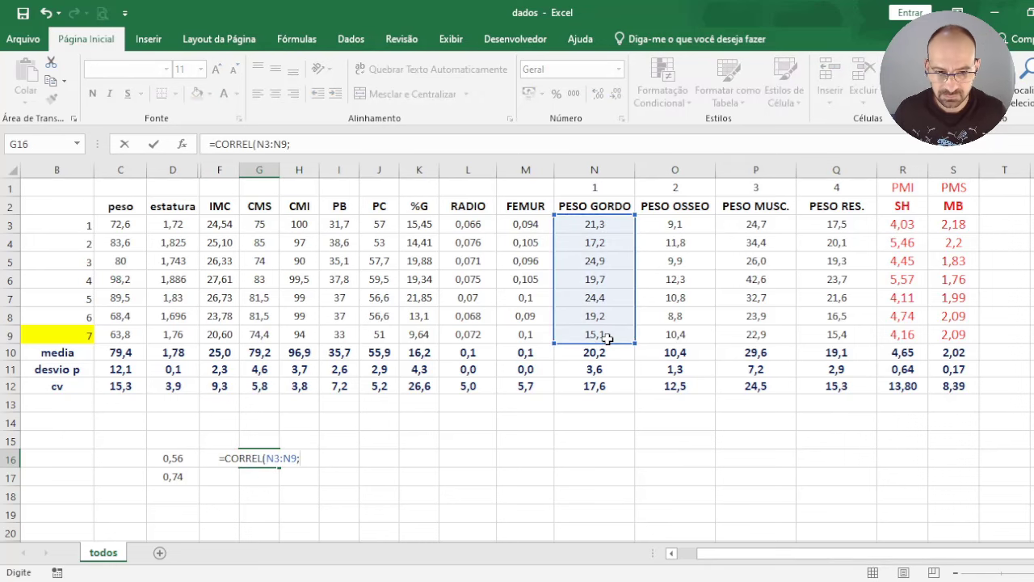
{"action": "left_click_drag", "start_coordinate": [898, 224], "coordinate": [898, 335]}
{"action": "key", "text": "Return"}
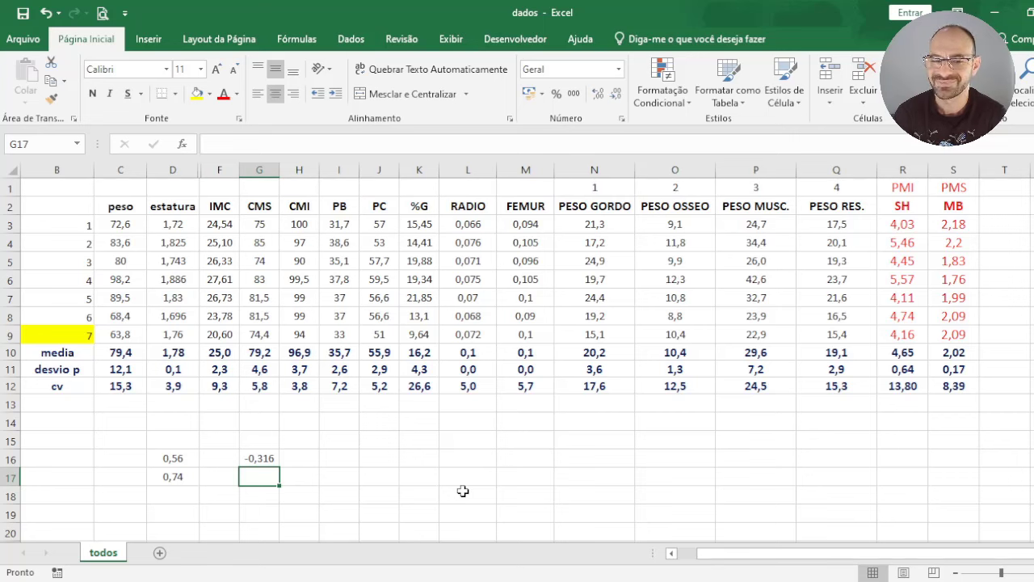
{"action": "left_click", "coordinate": [258, 458]}
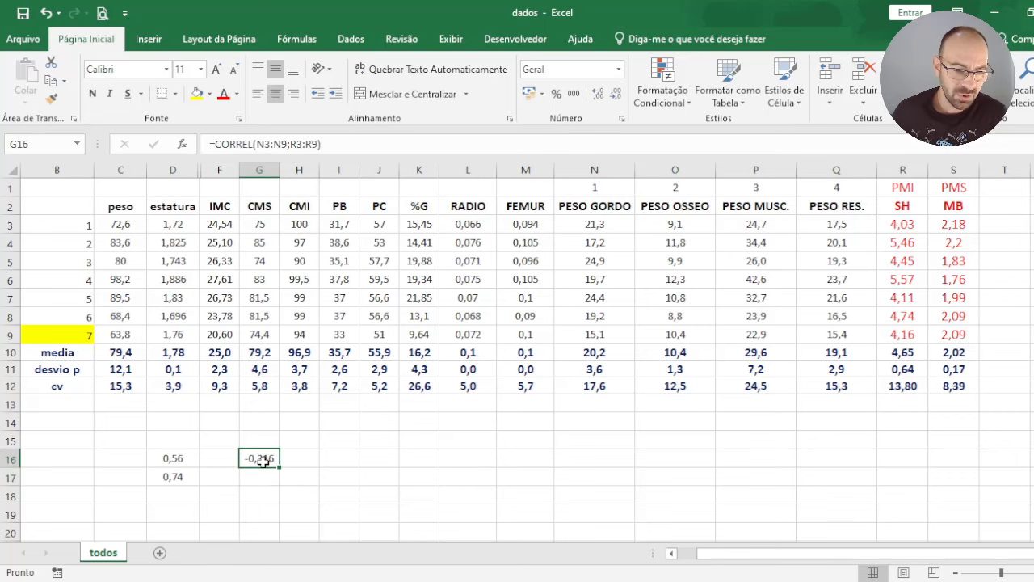
{"action": "left_click", "coordinate": [614, 95]}
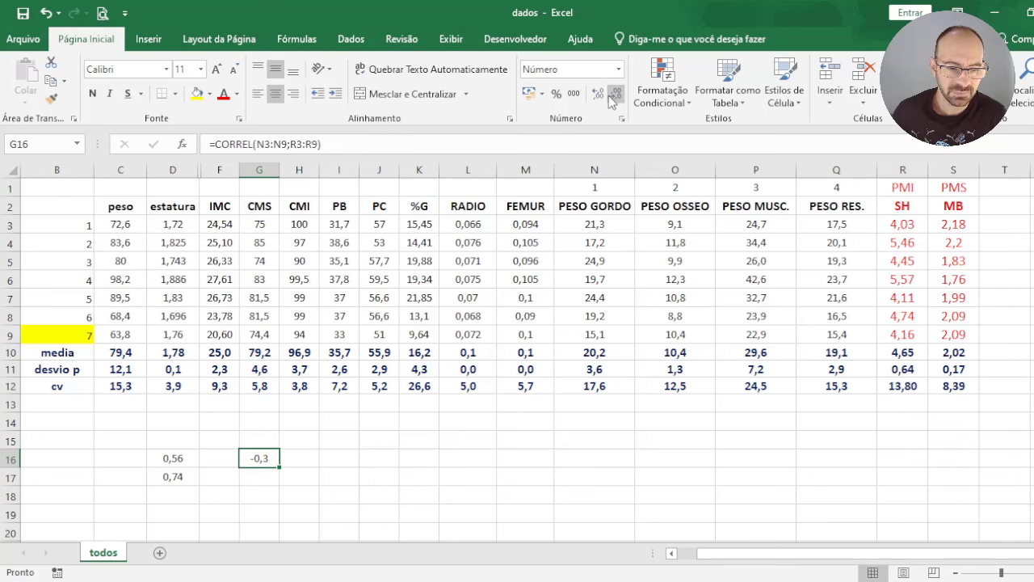
- Square the PESO GORDO and SH correlation in H16 with =(G16*G16)
{"action": "left_click", "coordinate": [299, 483]}
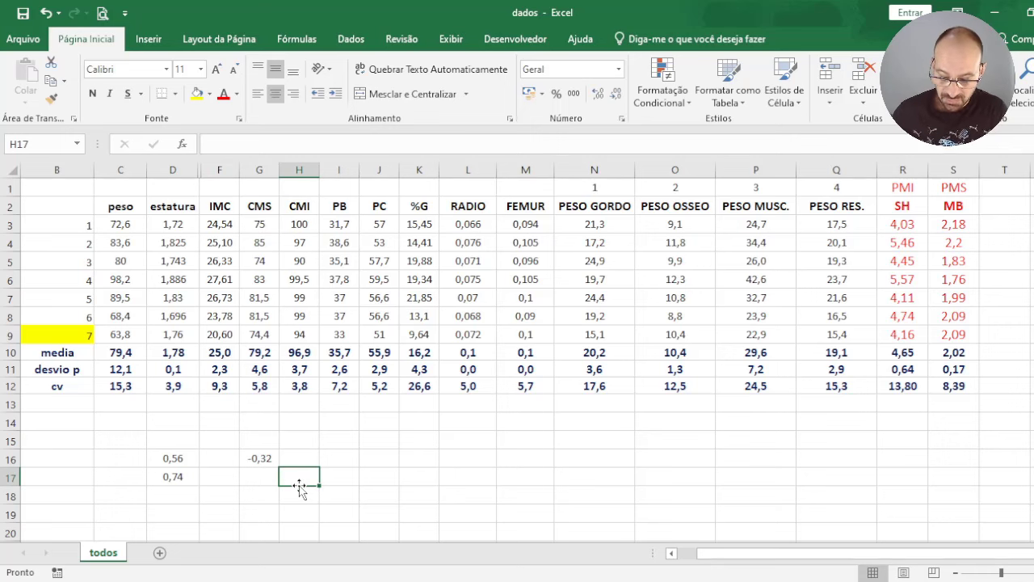
{"action": "key", "text": "Up"}
{"action": "type", "text": "=("}
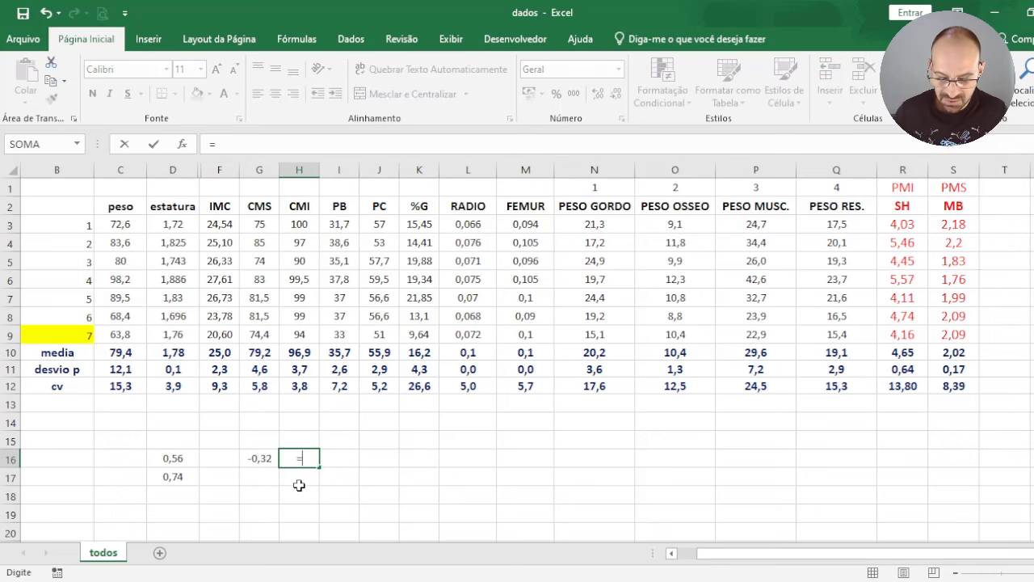
{"action": "left_click", "coordinate": [270, 461]}
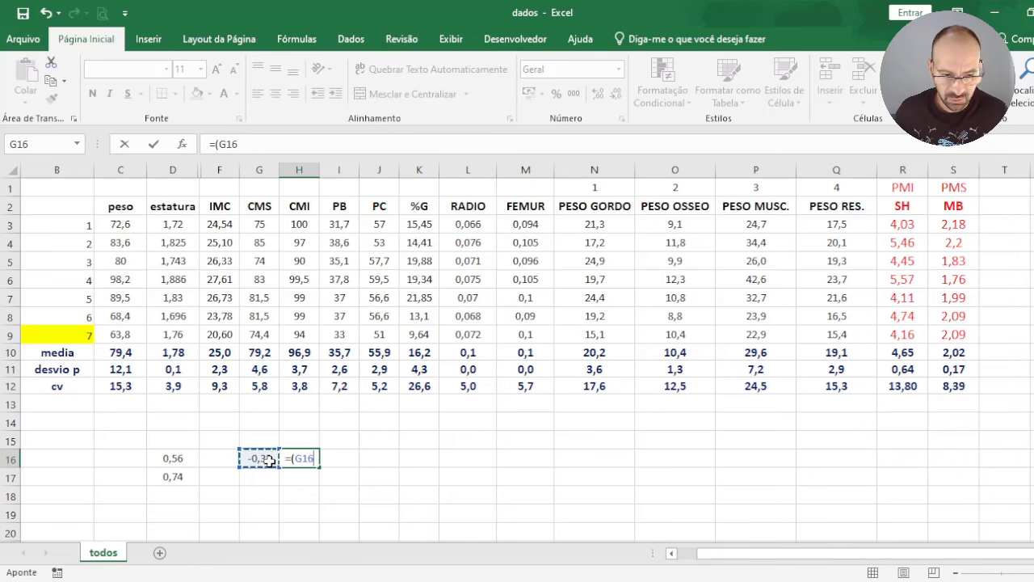
{"action": "type", "text": "*"}
{"action": "left_click", "coordinate": [271, 460]}
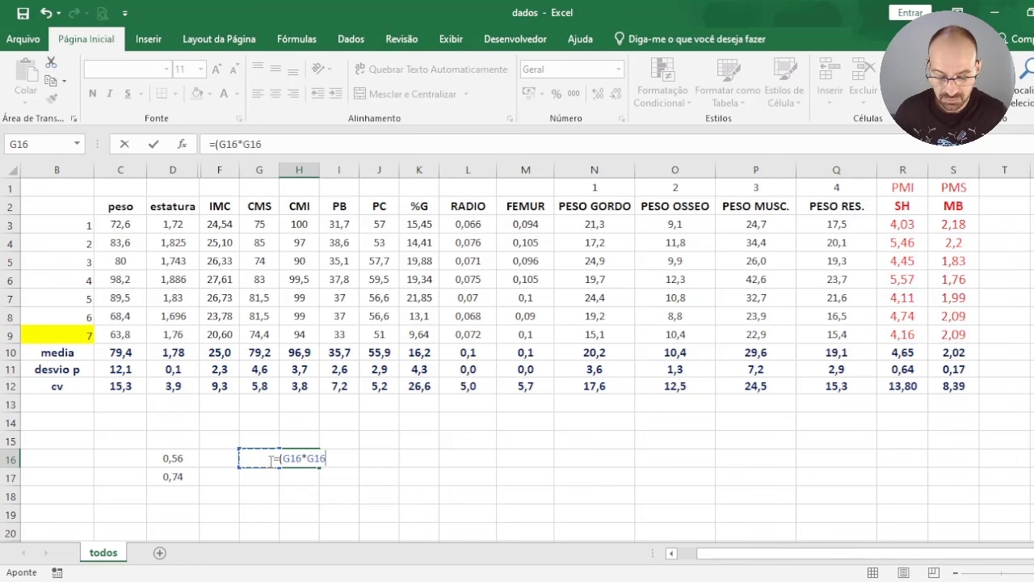
{"action": "type", "text": ")"}
{"action": "key", "text": "Return"}
{"action": "key", "text": "Up"}
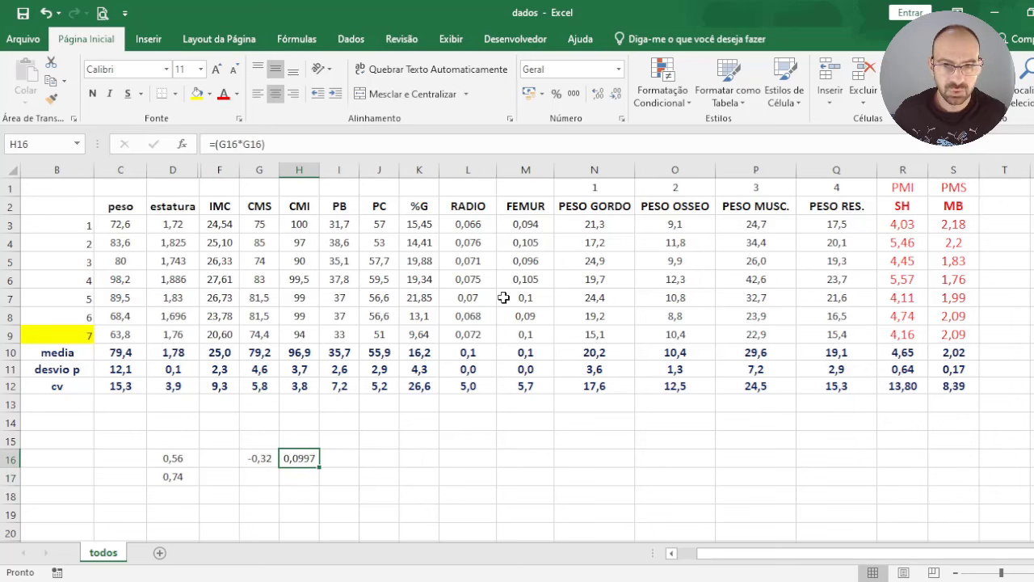
- Format the squared correlation in H16 as Porcentagem
{"action": "left_click", "coordinate": [577, 71]}
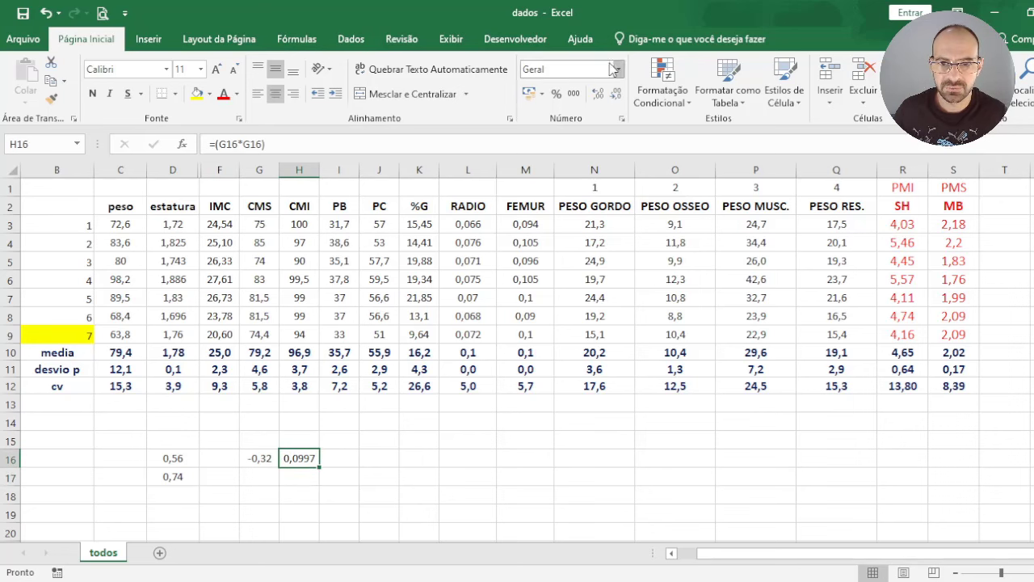
{"action": "key", "text": "BackSpace"}
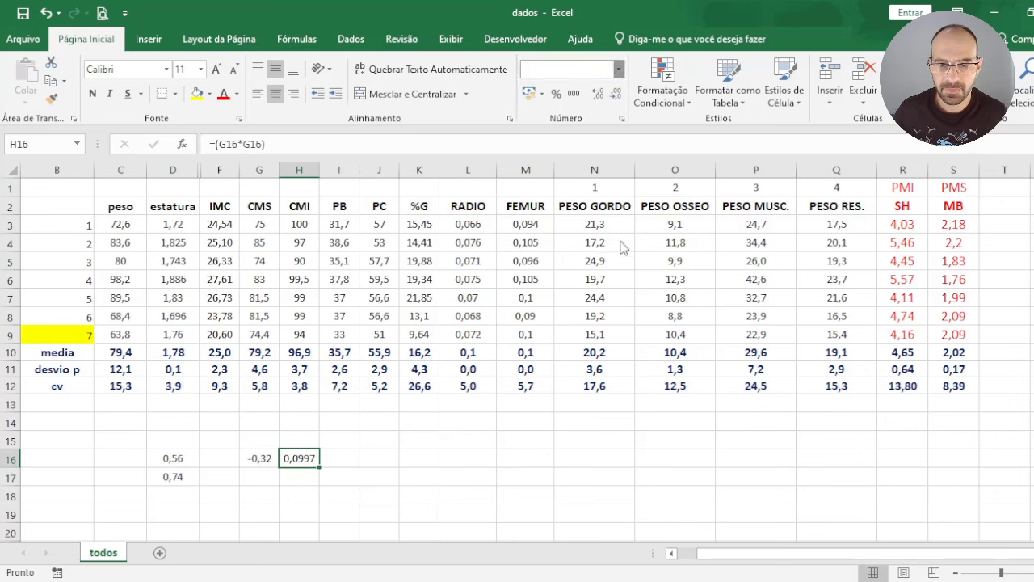
{"action": "type", "text": "Porcentagem"}
{"action": "key", "text": "Return"}
{"action": "left_click", "coordinate": [340, 485]}
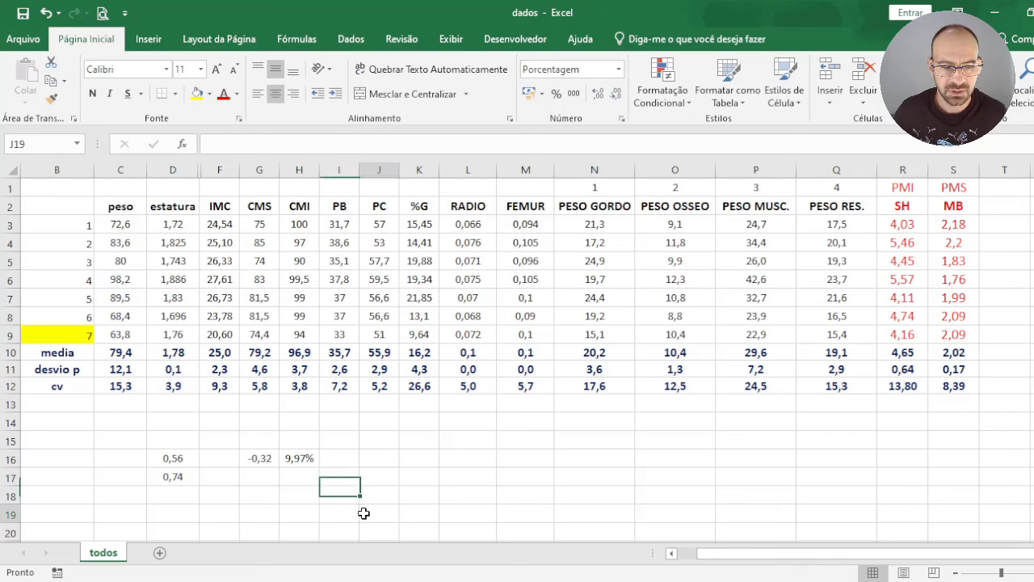
{"action": "left_click", "coordinate": [364, 513]}
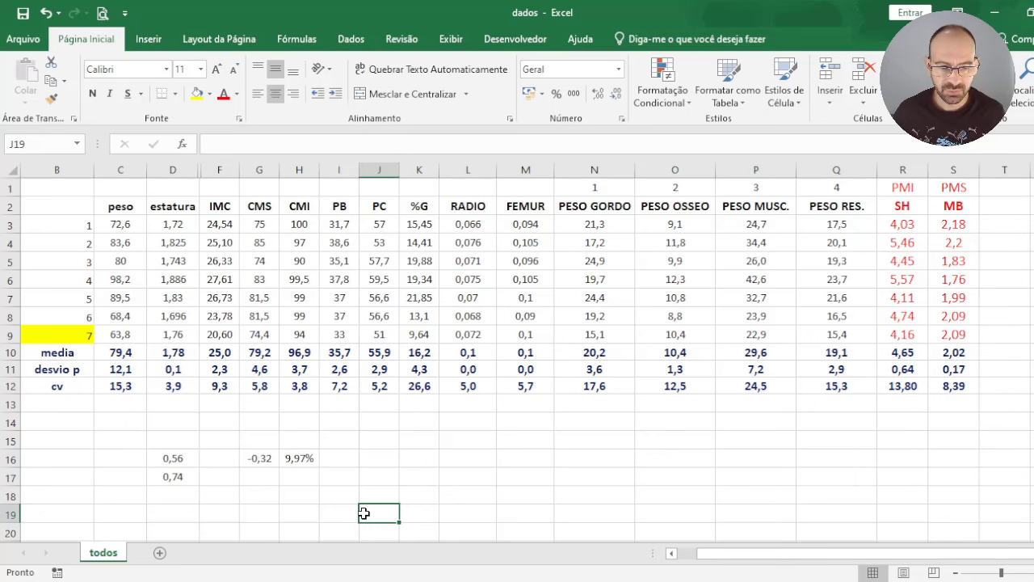
- Clear the PESO GORDO correlation in G16 and its squared value in H16
{"action": "left_click", "coordinate": [267, 477]}
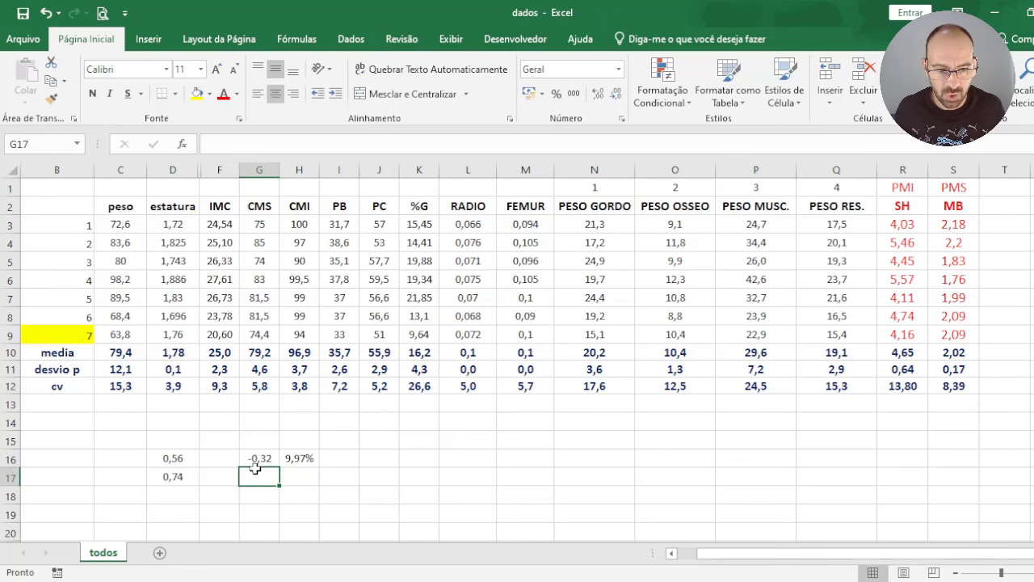
{"action": "key", "text": "Up"}
{"action": "key", "text": "Up"}
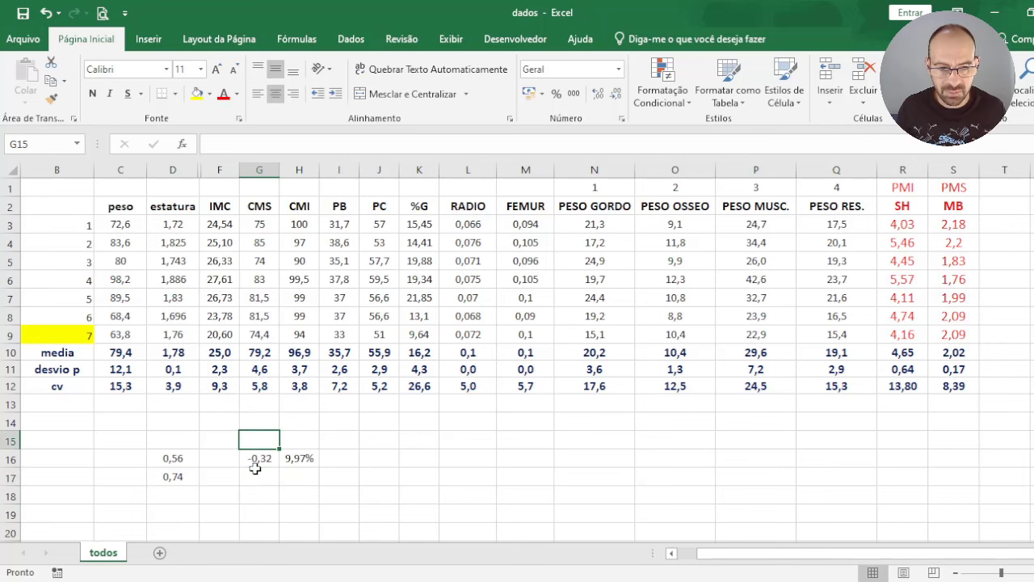
{"action": "key", "text": "Down"}
{"action": "key", "text": "Delete"}
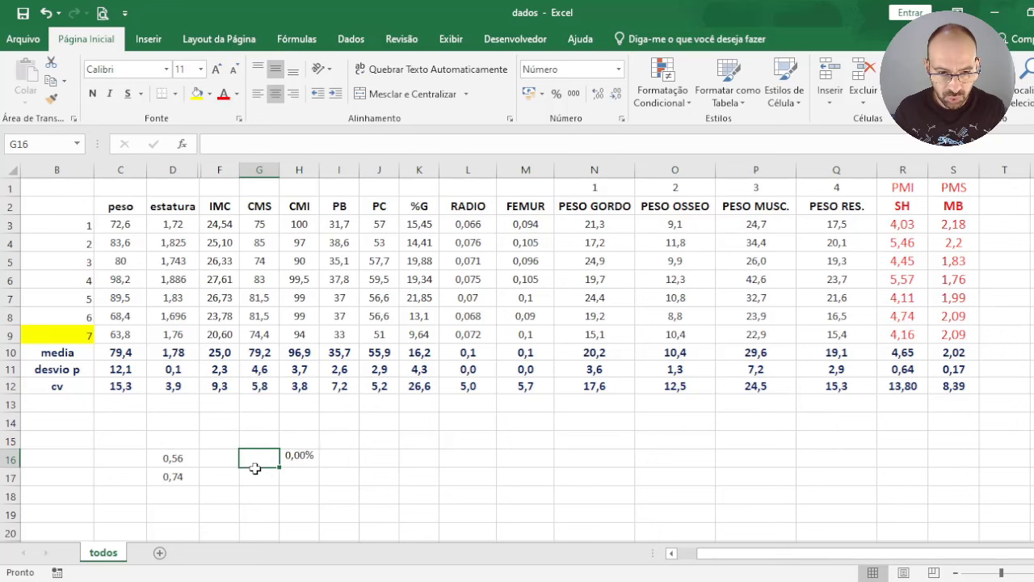
{"action": "key", "text": "Right"}
{"action": "key", "text": "Delete"}
{"action": "key", "text": "Left"}
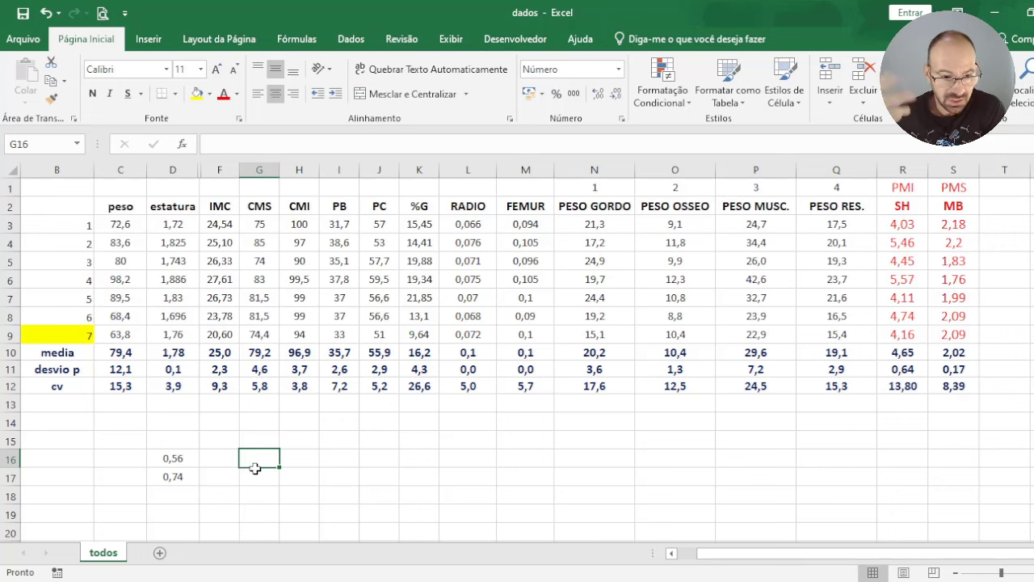
- Calculate the correlation between CMI and SH in D18 with =CORREL(H3:H9;R3:R9)
{"action": "key", "text": "Left"}
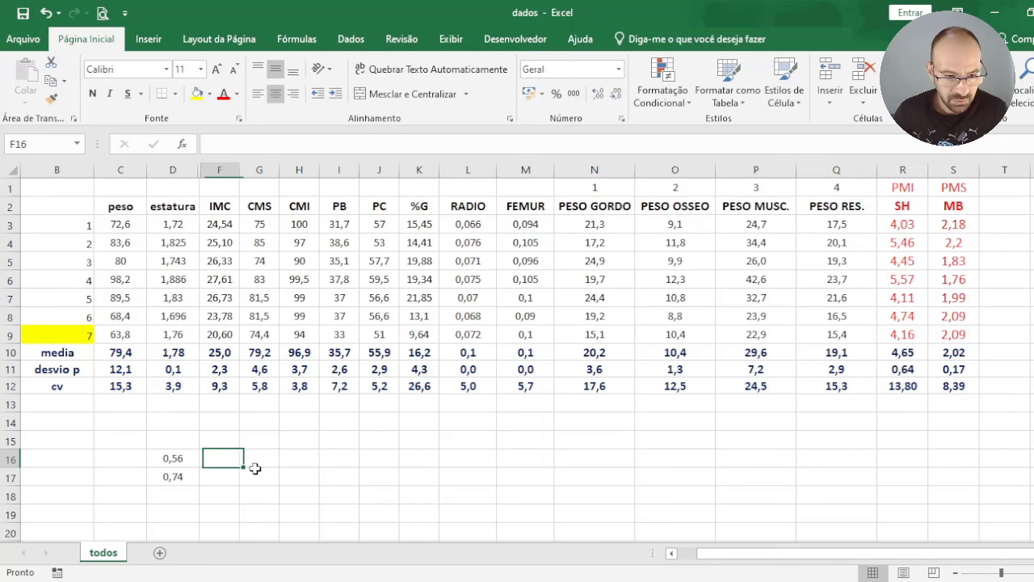
{"action": "key", "text": "Left"}
{"action": "key", "text": "Down"}
{"action": "key", "text": "Down"}
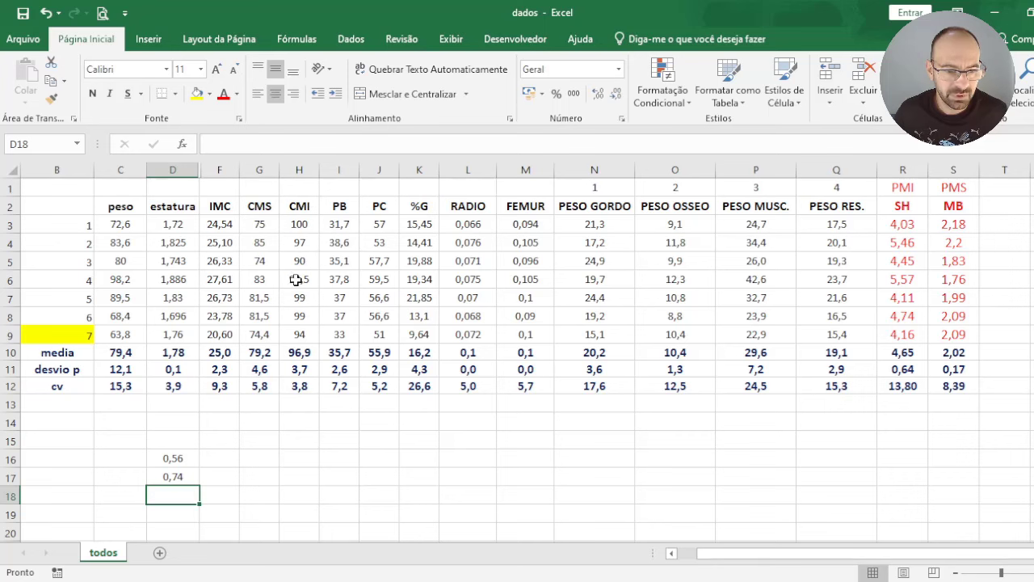
{"action": "type", "text": "="}
{"action": "left_click_drag", "start_coordinate": [299, 225], "coordinate": [296, 289]}
{"action": "key", "text": "BackSpace"}
{"action": "key", "text": "BackSpace"}
{"action": "key", "text": "BackSpace"}
{"action": "key", "text": "BackSpace"}
{"action": "key", "text": "BackSpace"}
{"action": "type", "text": "("}
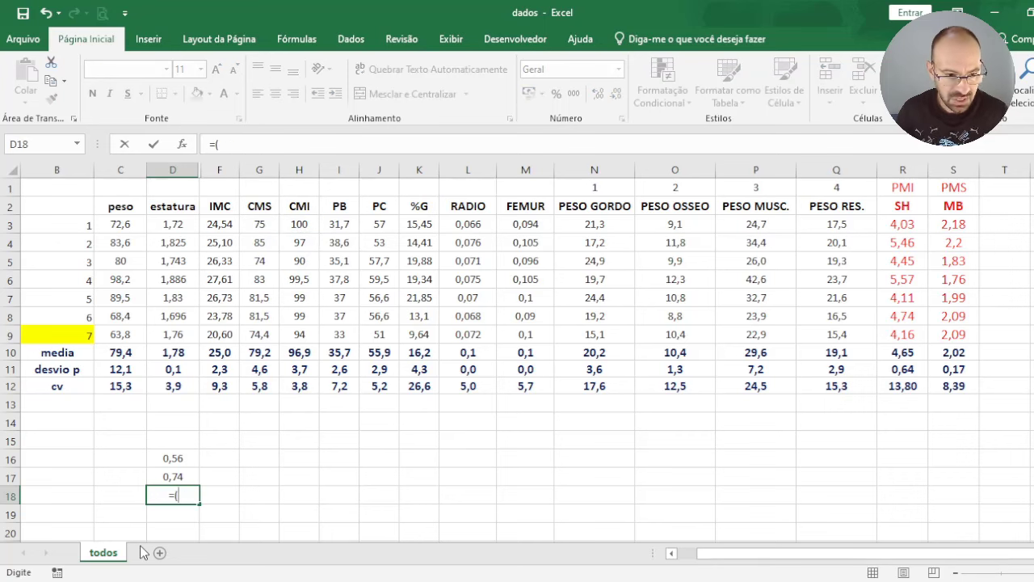
{"action": "key", "text": "Left"}
{"action": "type", "text": "CORREL"}
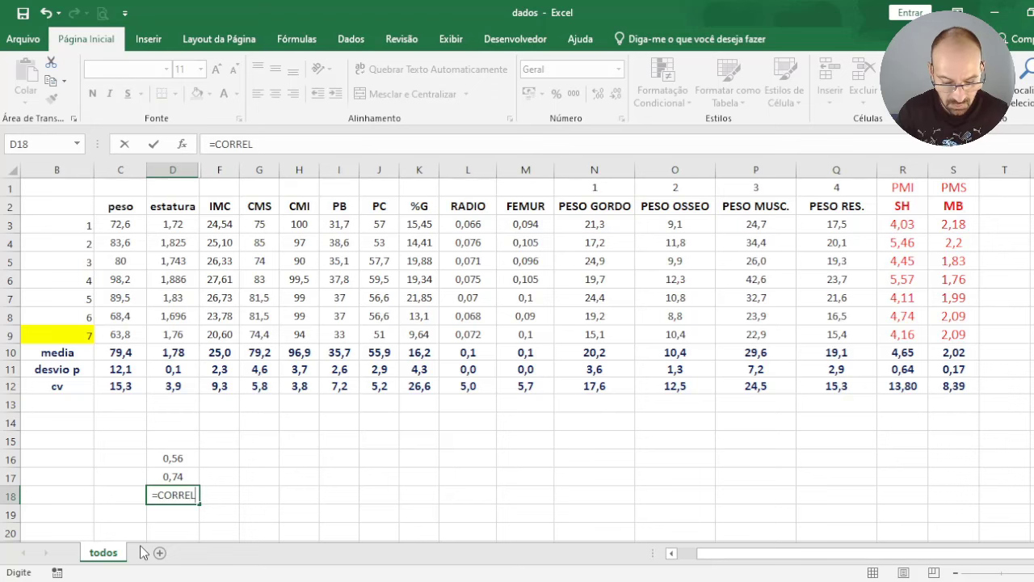
{"action": "left_click_drag", "start_coordinate": [301, 227], "coordinate": [314, 327]}
{"action": "type", "text": ";"}
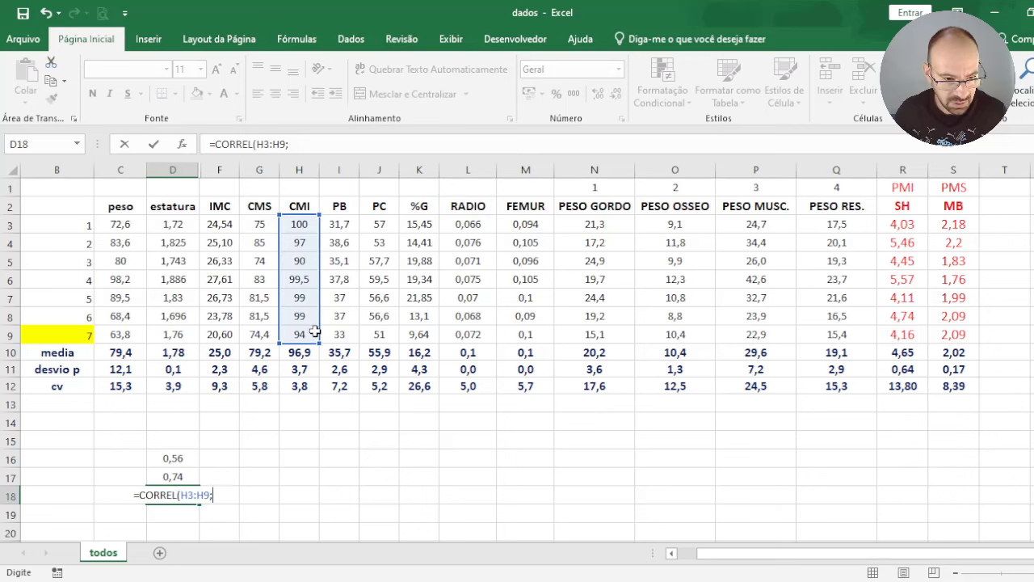
{"action": "left_click_drag", "start_coordinate": [901, 225], "coordinate": [892, 334]}
{"action": "key", "text": "Return"}
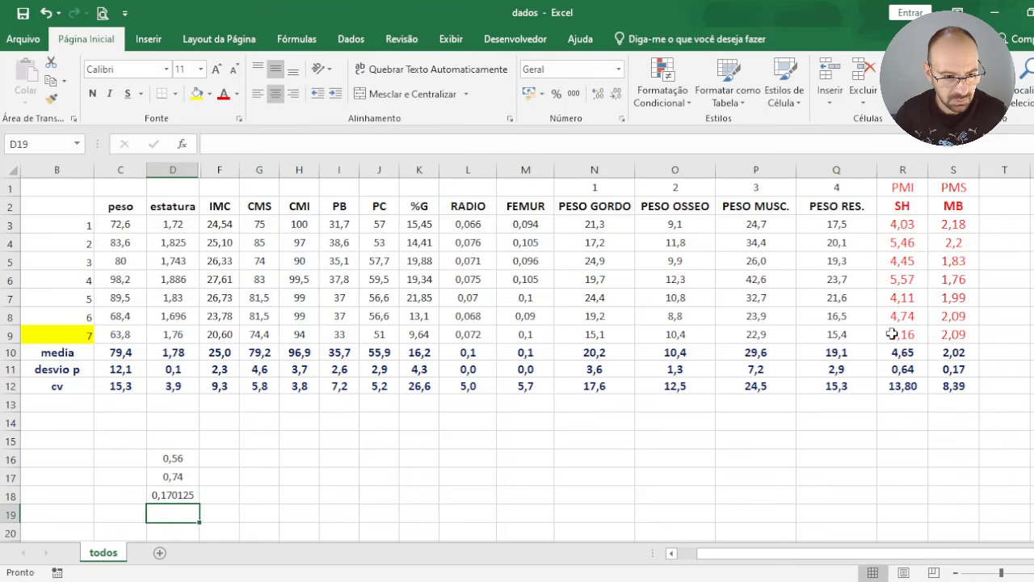
- Format the CMI and SH correlation in D18 to two decimal places
{"action": "key", "text": "Up"}
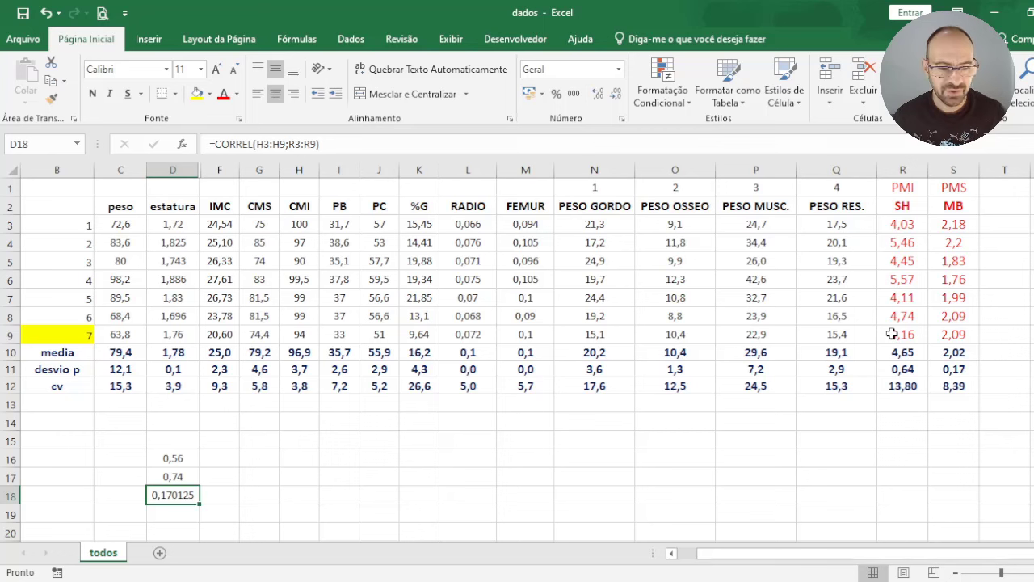
{"action": "left_click", "coordinate": [618, 100]}
{"action": "left_click", "coordinate": [617, 101]}
{"action": "left_click", "coordinate": [618, 100]}
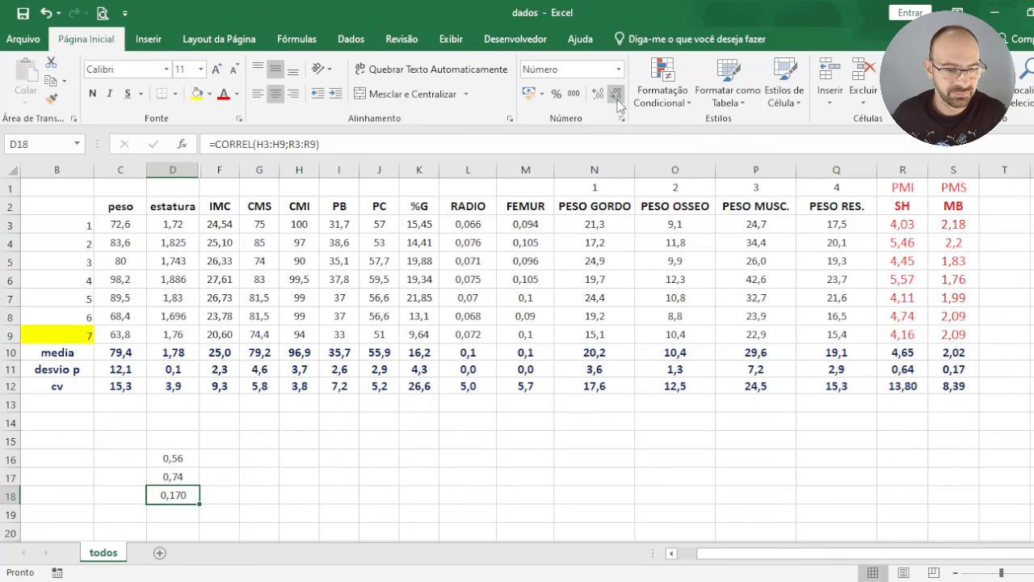
{"action": "left_click", "coordinate": [618, 101]}
{"action": "left_click", "coordinate": [399, 480]}
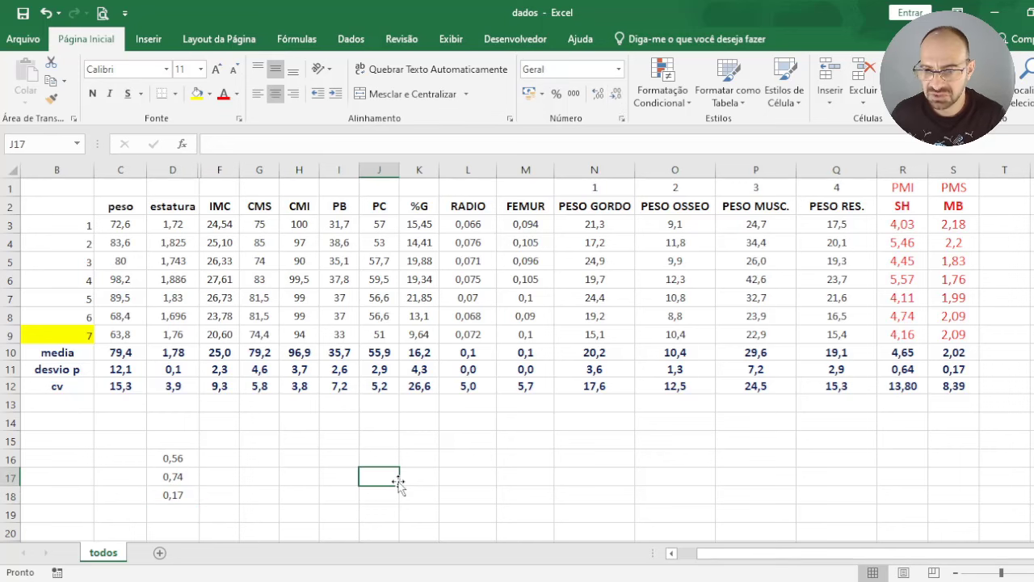
- Calculate the correlation between PC and SH in D19 with =CORREL(J3:J9;R3:R9)
{"action": "left_click", "coordinate": [185, 513]}
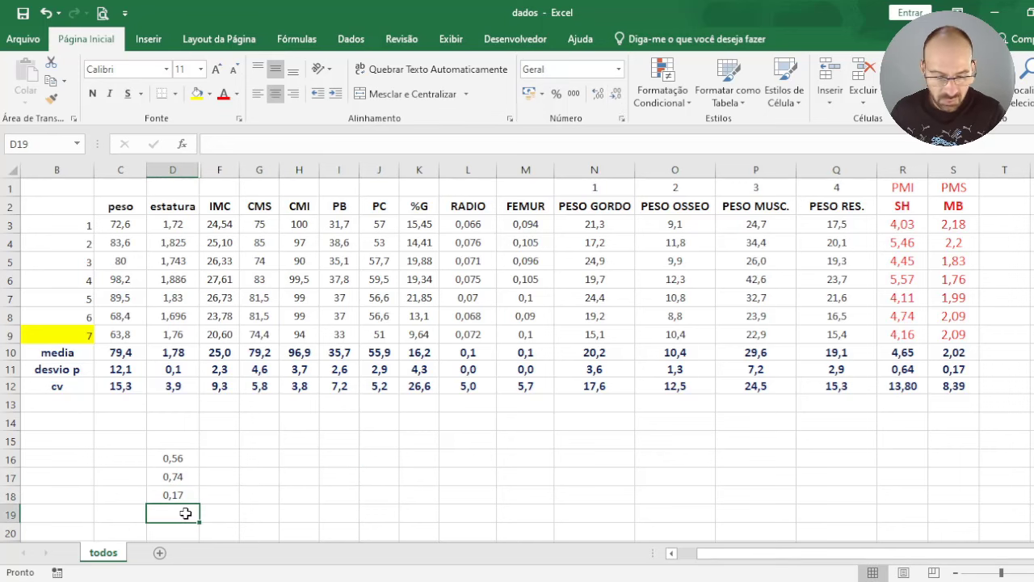
{"action": "type", "text": "="}
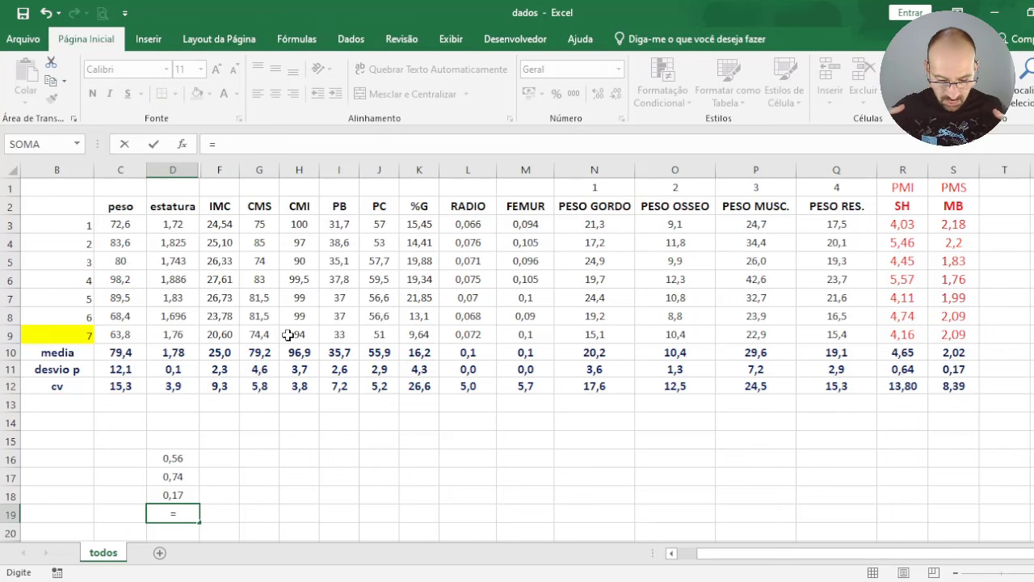
{"action": "type", "text": "COR"}
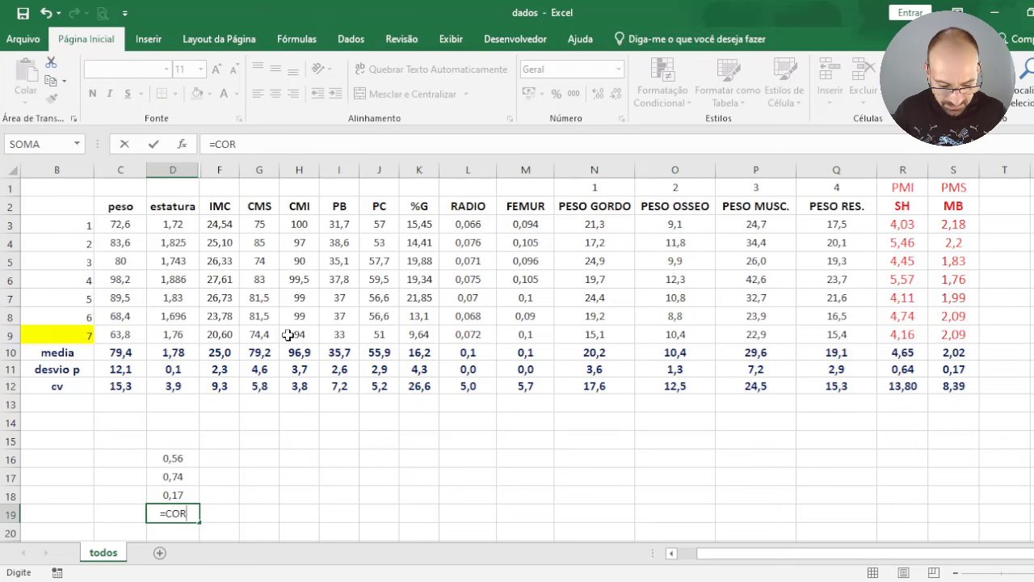
{"action": "type", "text": "REL("}
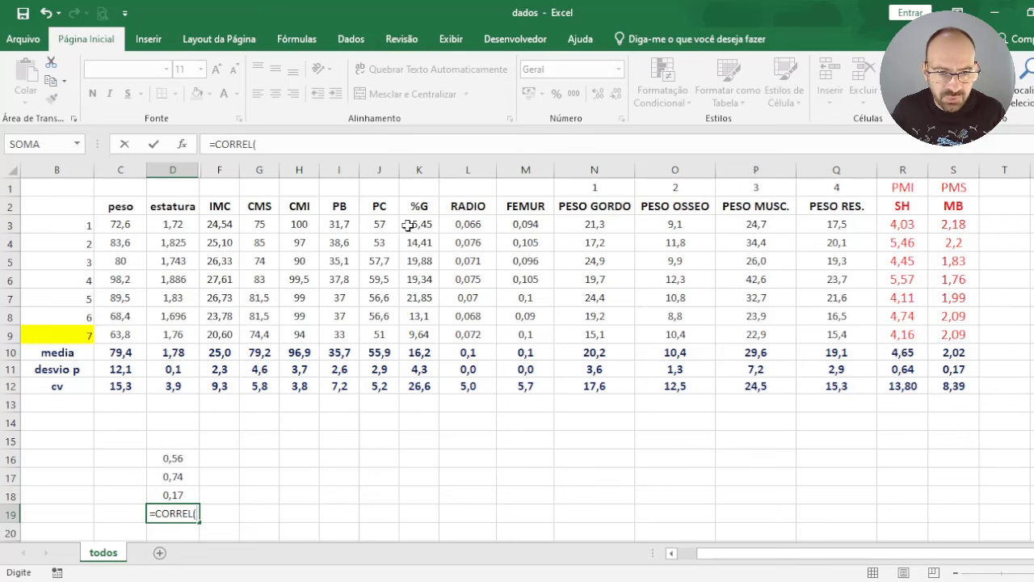
{"action": "left_click_drag", "start_coordinate": [380, 226], "coordinate": [378, 333]}
{"action": "type", "text": ";"}
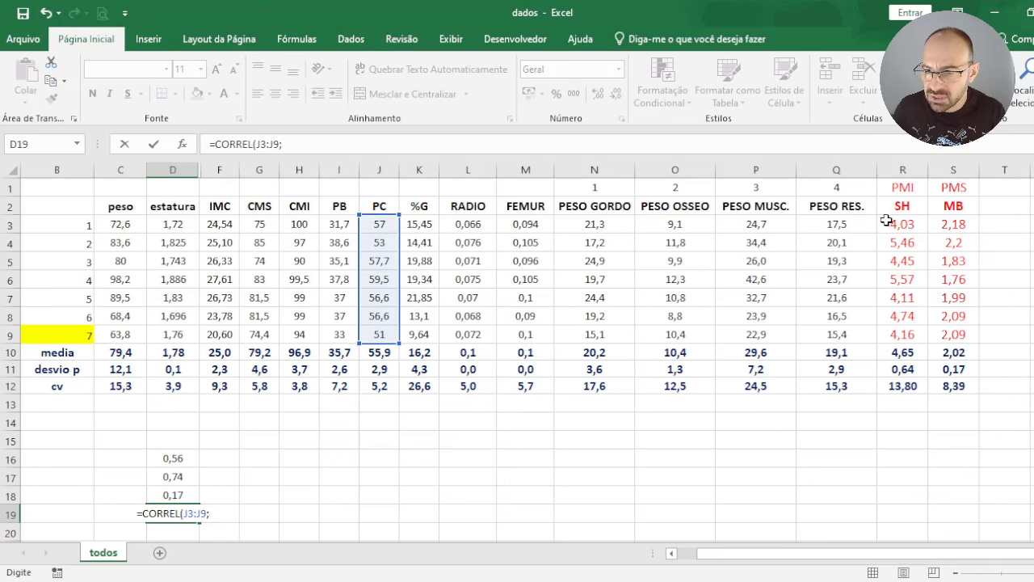
{"action": "left_click_drag", "start_coordinate": [886, 220], "coordinate": [897, 334]}
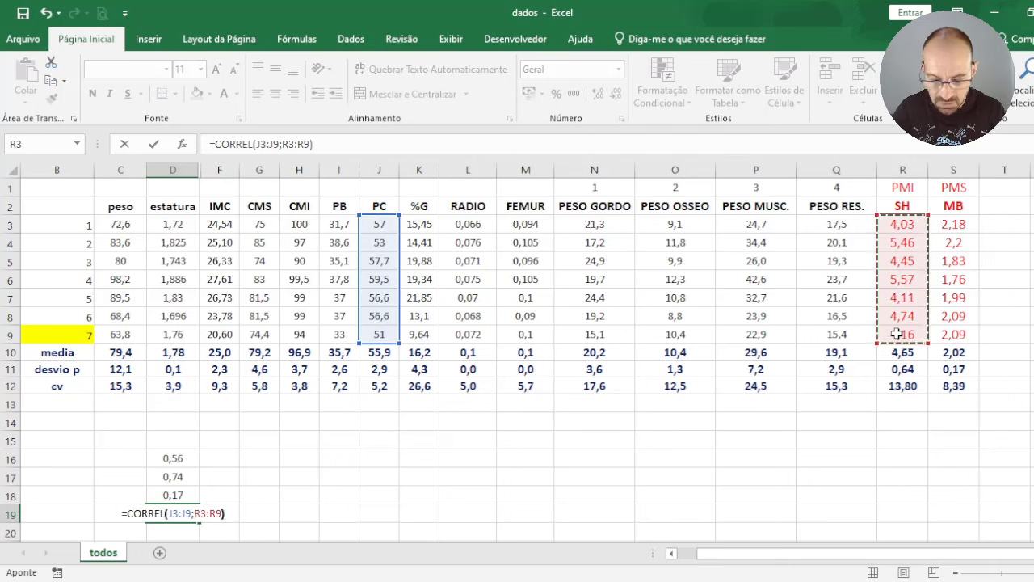
{"action": "key", "text": "Return"}
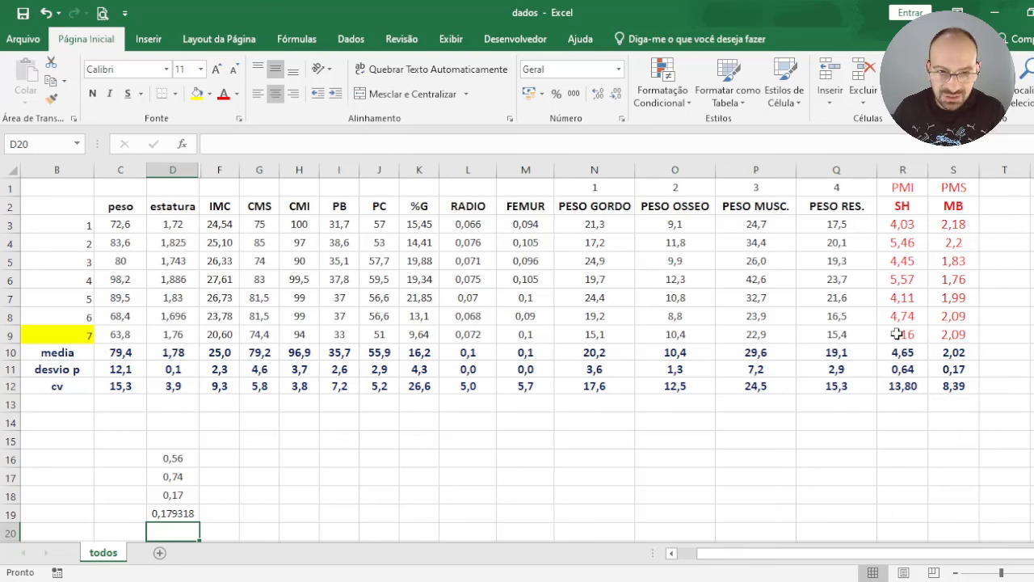
- Review the correlation results and their formulas in D16 to D19, comparing peso, PESO MUSC., CMI and PC against SH
{"action": "key", "text": "Up"}
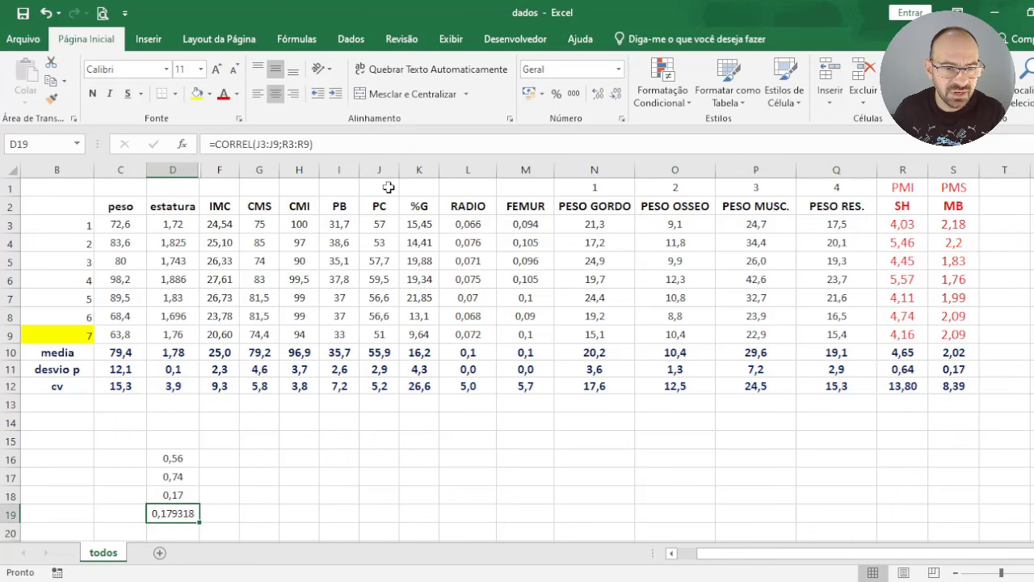
{"action": "key", "text": "Up"}
{"action": "key", "text": "Down"}
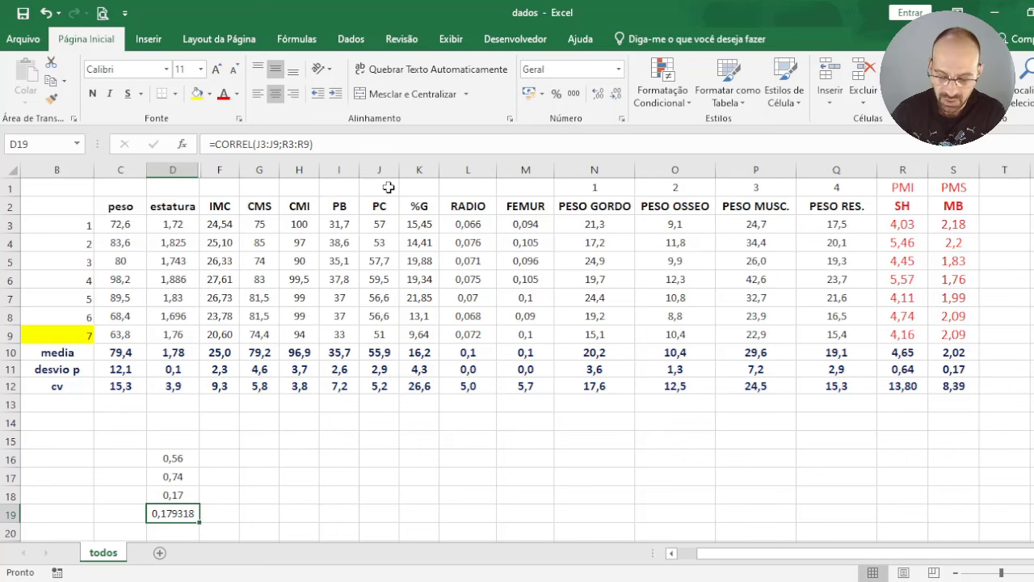
{"action": "key", "text": "Up"}
{"action": "key", "text": "Up"}
{"action": "key", "text": "Up"}
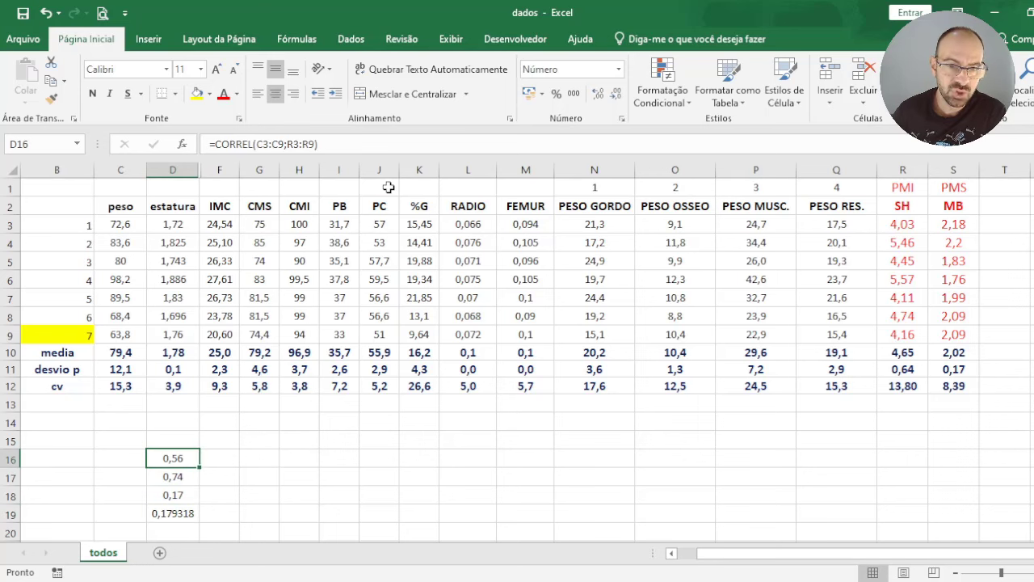
{"action": "key", "text": "Down"}
{"action": "key", "text": "Down"}
{"action": "key", "text": "Up"}
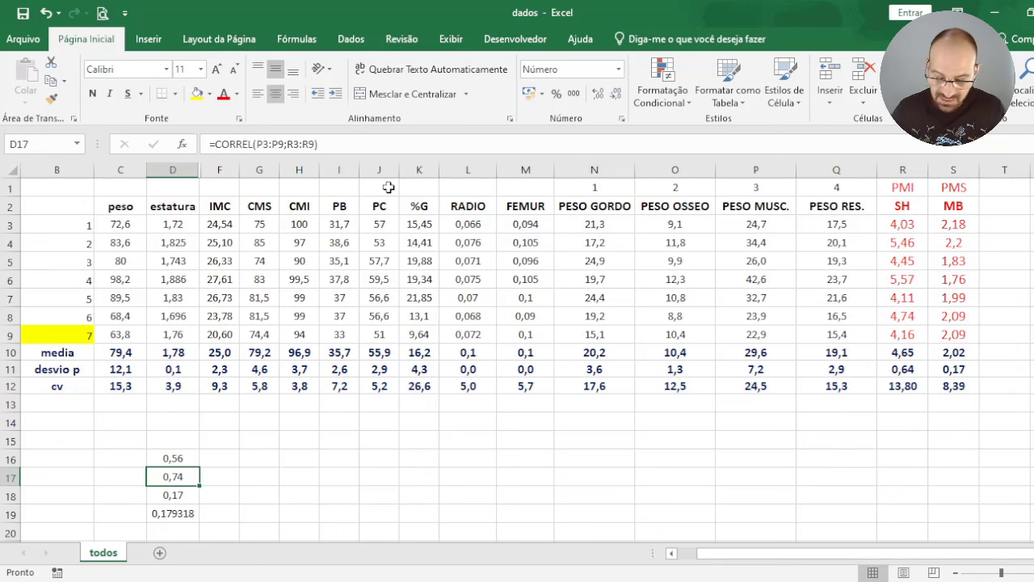
{"action": "key", "text": "Down"}
{"action": "key", "text": "Down"}
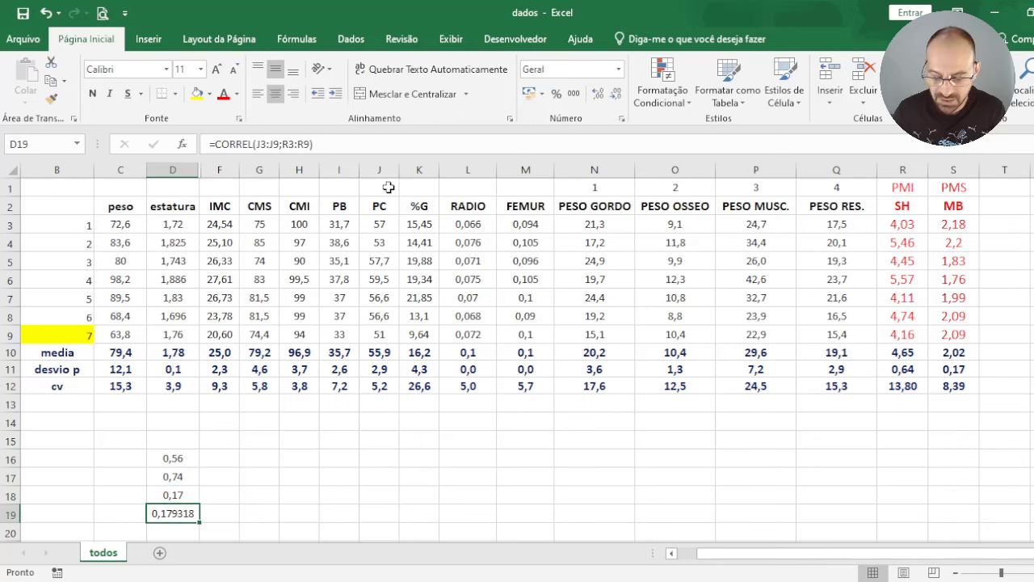
- Calculate the correlation between estatura and SH in G16 with =CORREL(D3:D9;R3:R9)
{"action": "key", "text": "Right"}
{"action": "key", "text": "Right"}
{"action": "key", "text": "Up"}
{"action": "key", "text": "Up"}
{"action": "key", "text": "Up"}
{"action": "type", "text": "="}
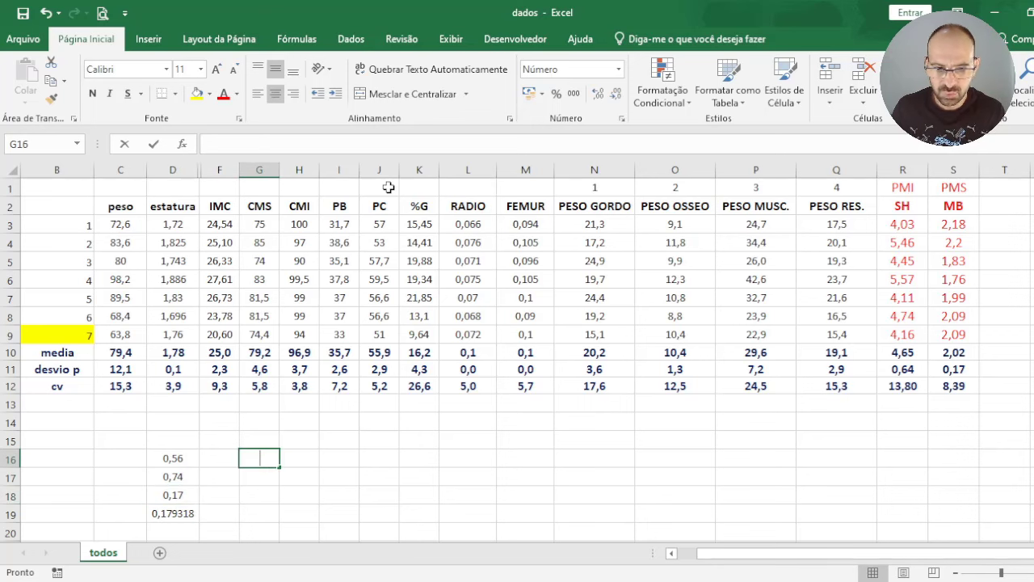
{"action": "type", "text": "CORR"}
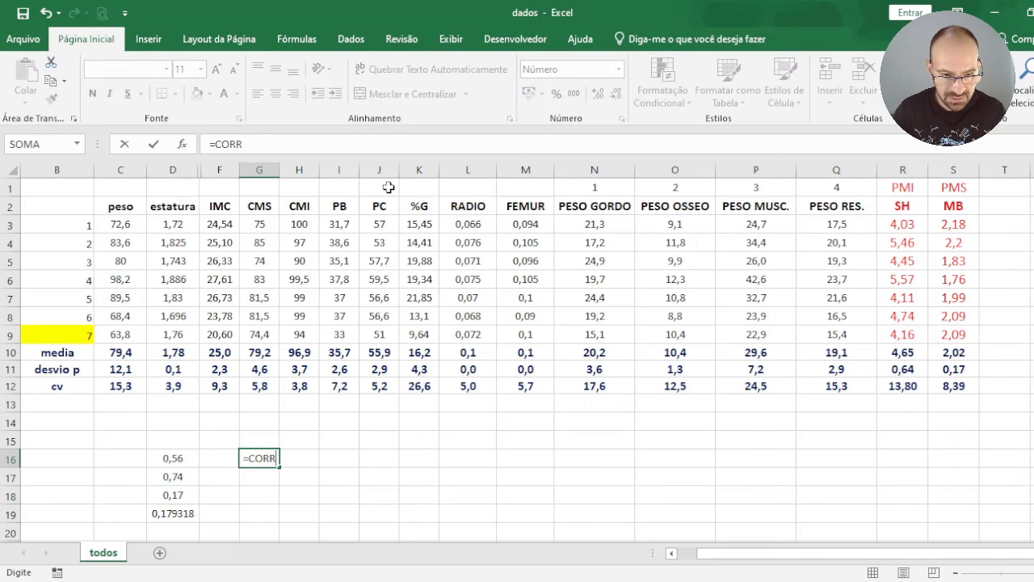
{"action": "type", "text": "EL("}
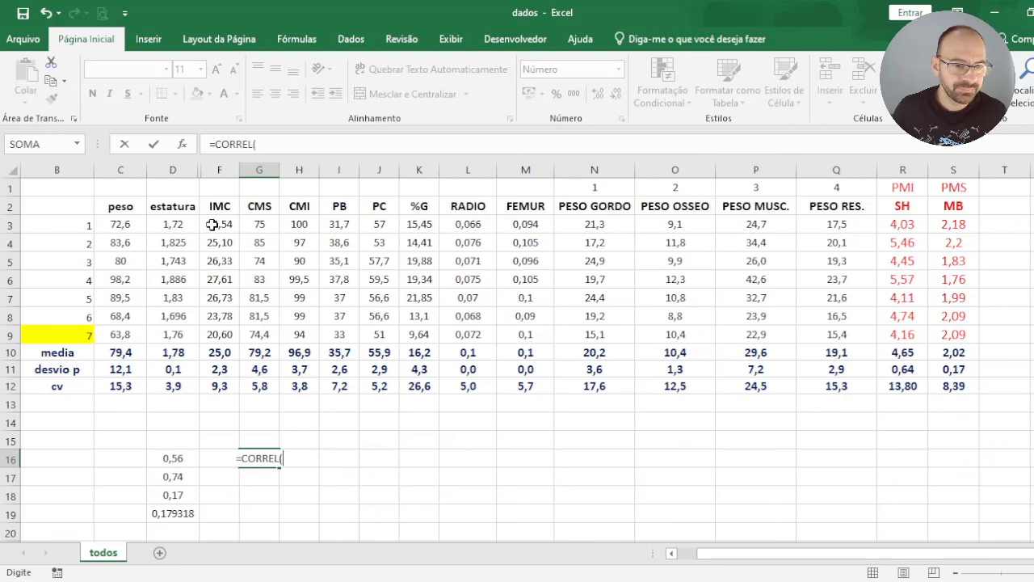
{"action": "left_click_drag", "start_coordinate": [174, 220], "coordinate": [186, 329]}
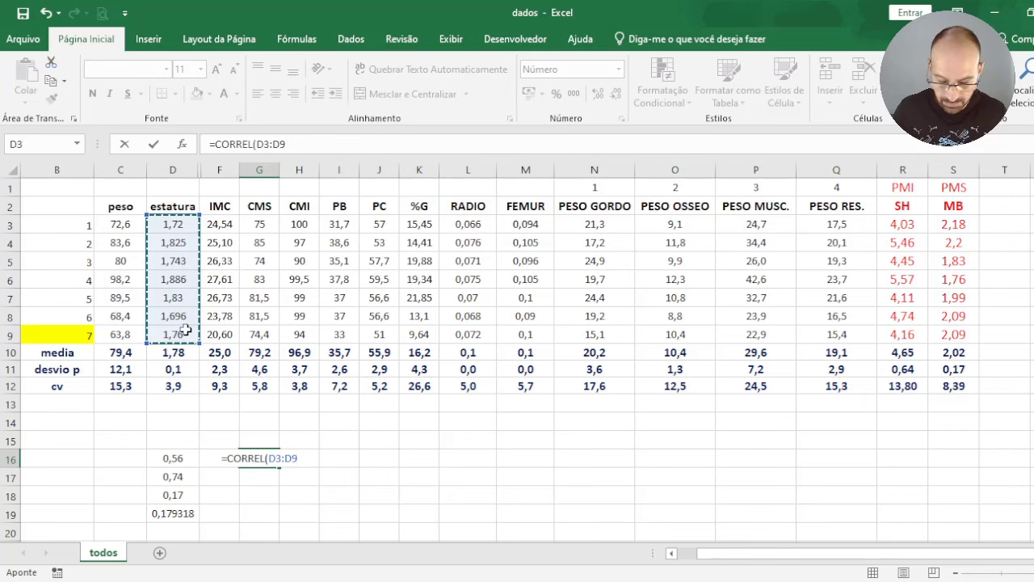
{"action": "type", "text": ";"}
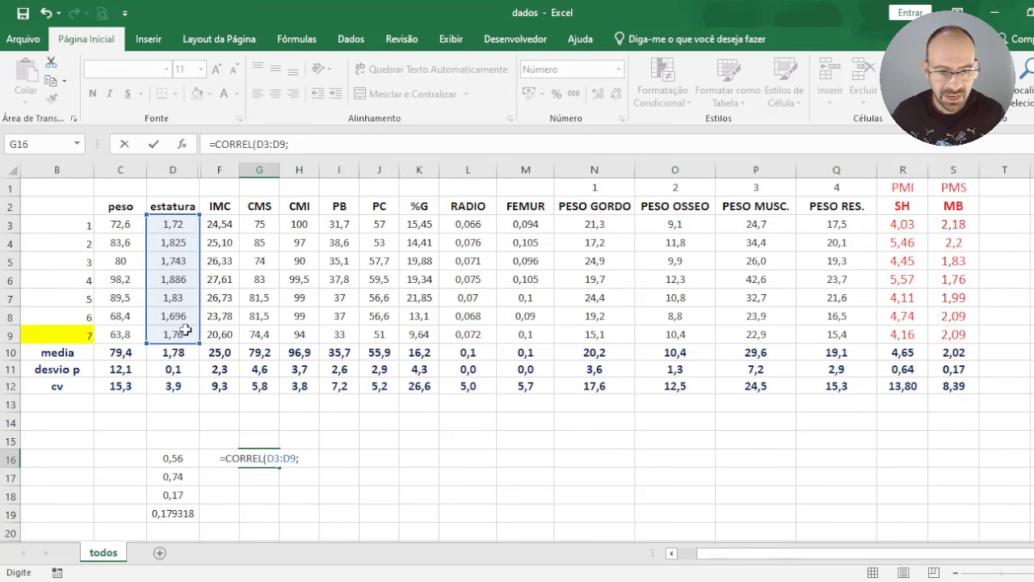
{"action": "left_click_drag", "start_coordinate": [904, 225], "coordinate": [930, 327]}
{"action": "key", "text": "Return"}
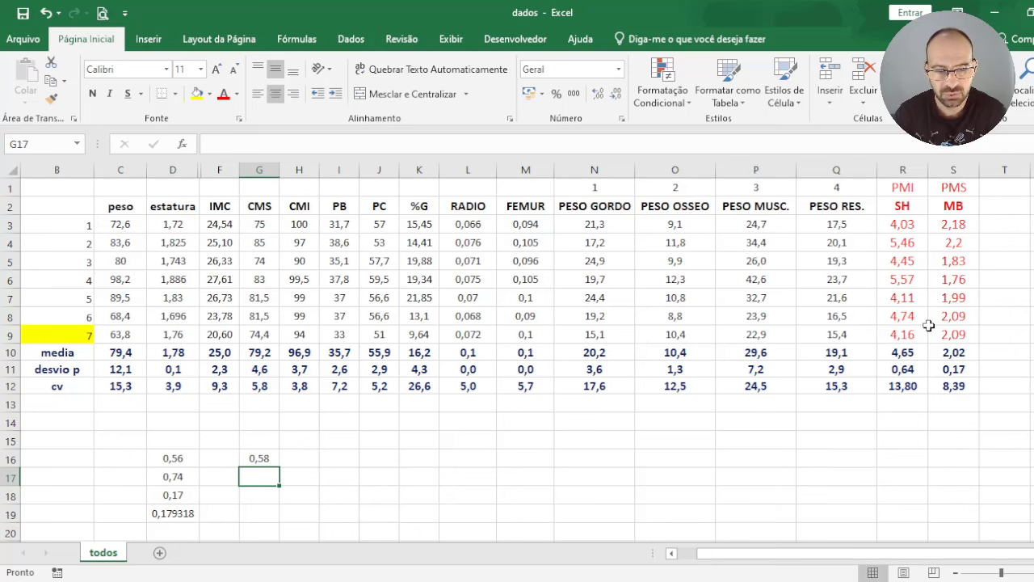
- Square the estatura and SH correlation in H16 with =G16*G16 to get the coefficient of determination
{"action": "key", "text": "Right"}
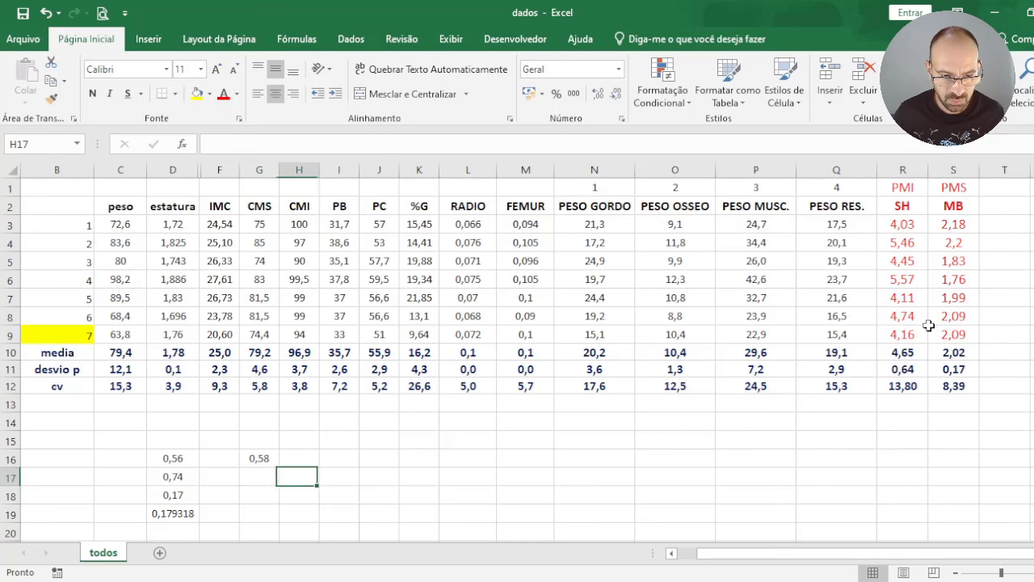
{"action": "key", "text": "Up"}
{"action": "type", "text": "="}
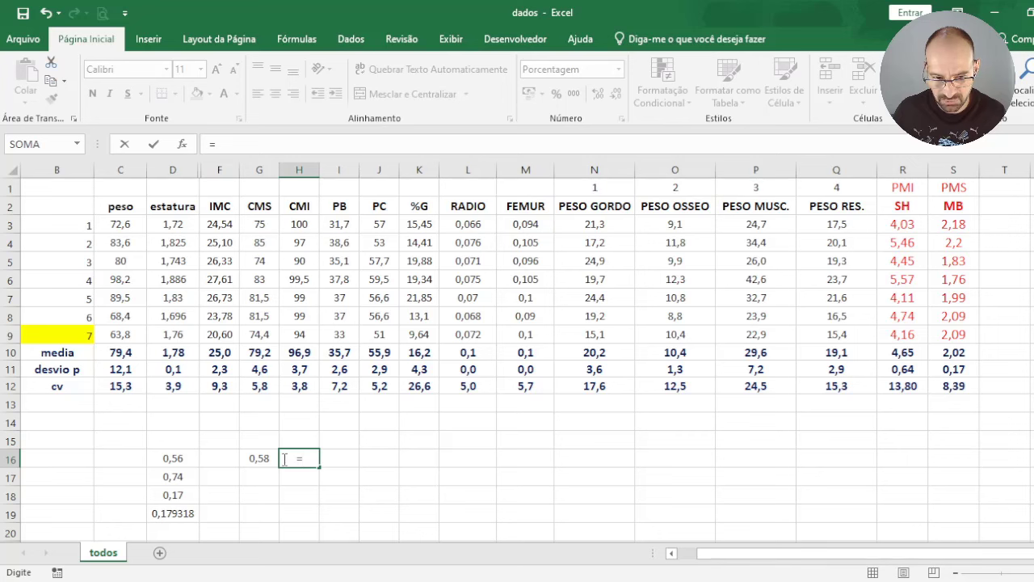
{"action": "left_click", "coordinate": [254, 458]}
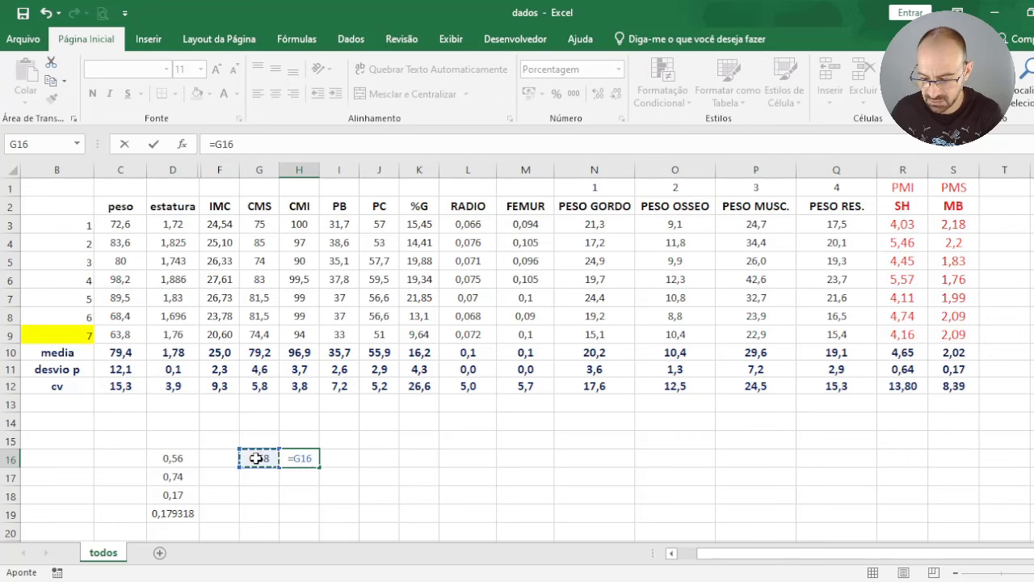
{"action": "type", "text": "*"}
{"action": "left_click", "coordinate": [257, 459]}
{"action": "key", "text": "Return"}
{"action": "key", "text": "Up"}
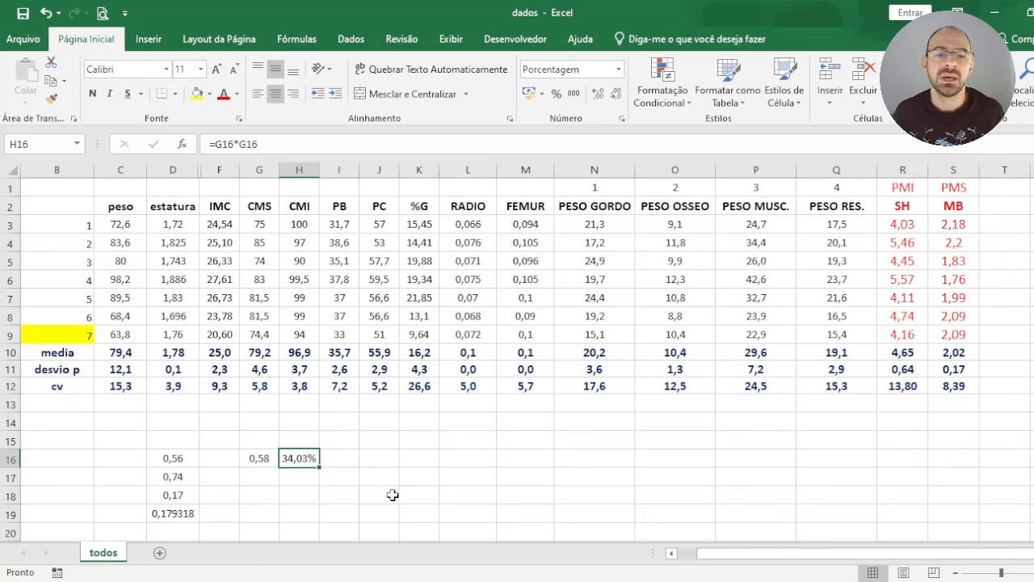
- Clear the squared correlation from H16 and the estatura and SH correlation from G16
{"action": "key", "text": "BackSpace"}
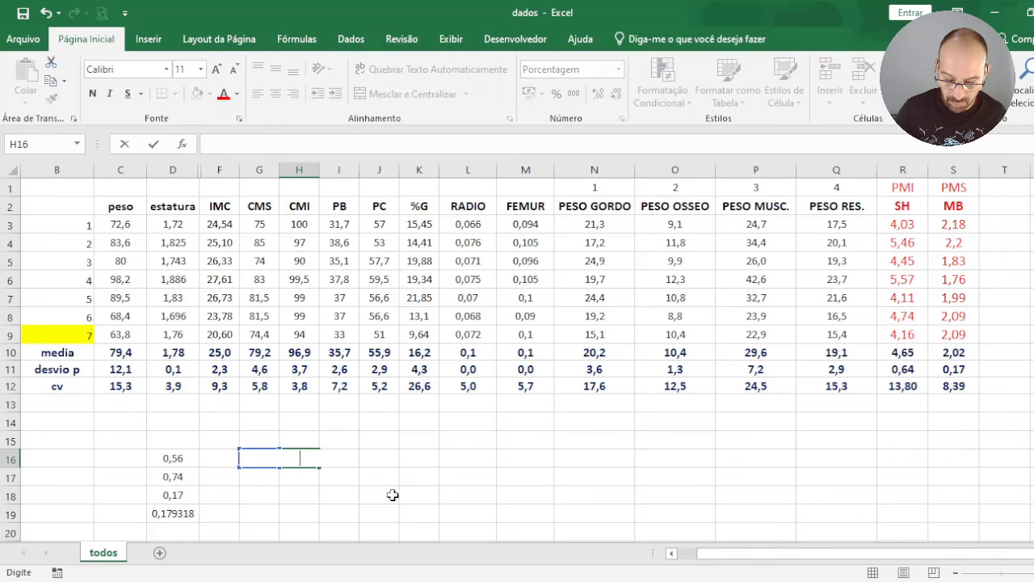
{"action": "key", "text": "Return"}
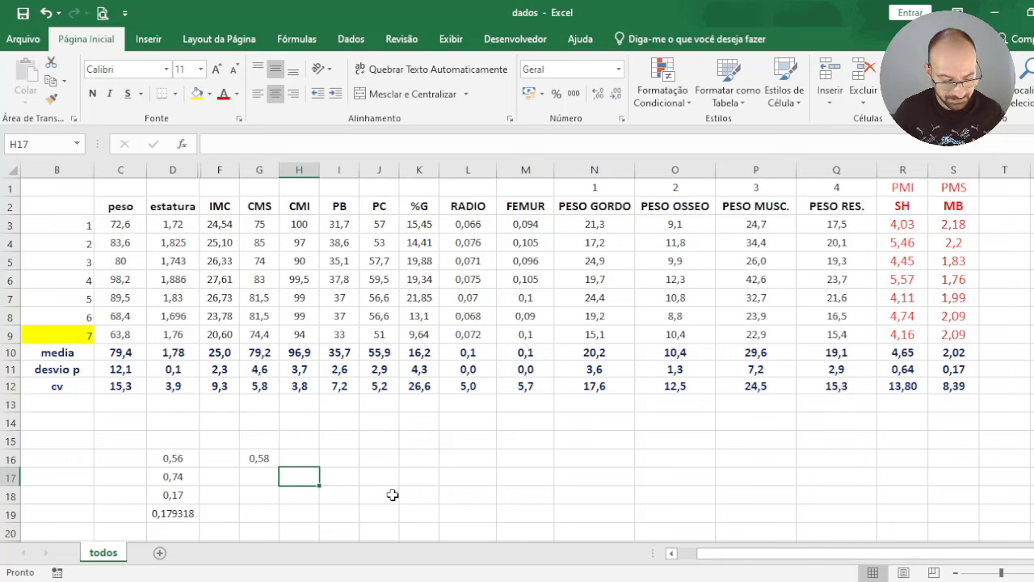
{"action": "key", "text": "Up"}
{"action": "key", "text": "Left"}
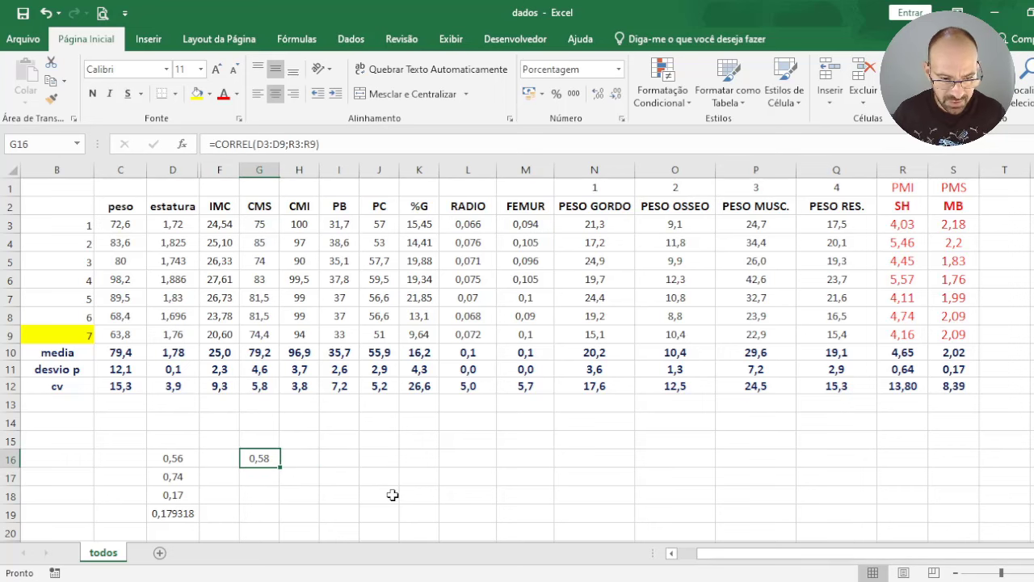
{"action": "key", "text": "BackSpace"}
{"action": "key", "text": "Return"}
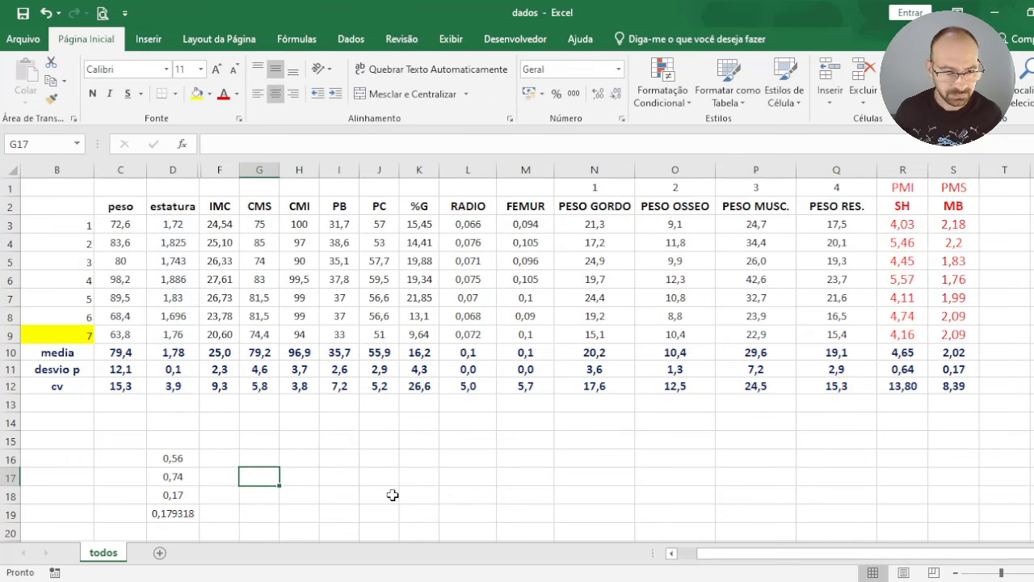
- Fill cell H16 with yellow and begin a formula in cell G16
{"action": "key", "text": "Up"}
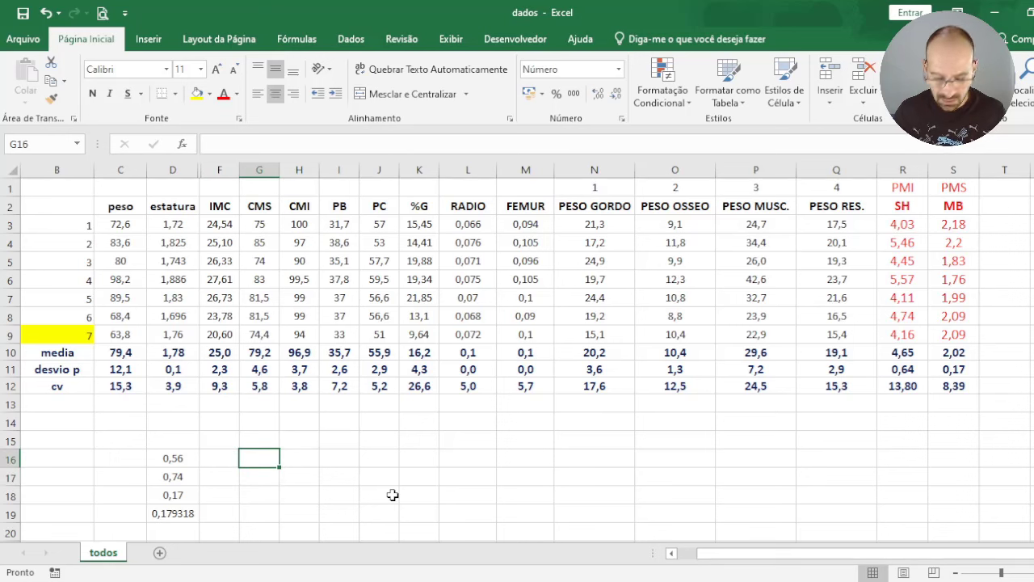
{"action": "key", "text": "Right"}
{"action": "left_click", "coordinate": [198, 93]}
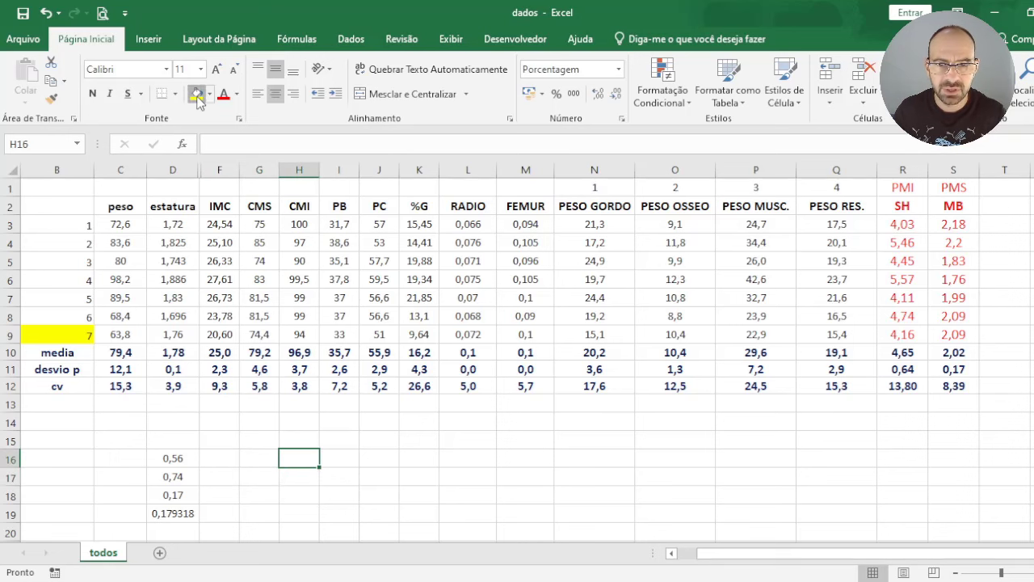
{"action": "key", "text": "Left"}
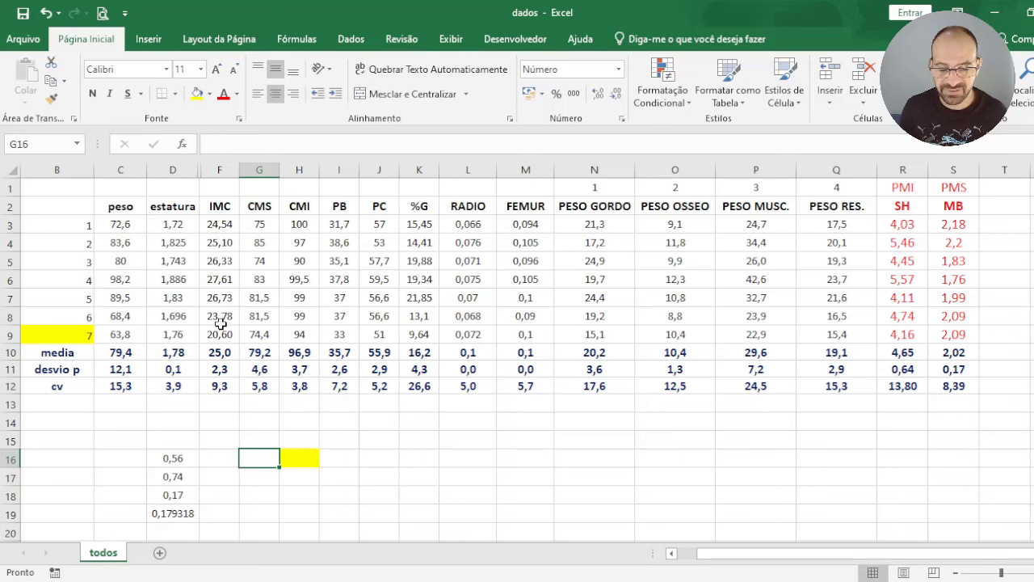
{"action": "type", "text": "="}
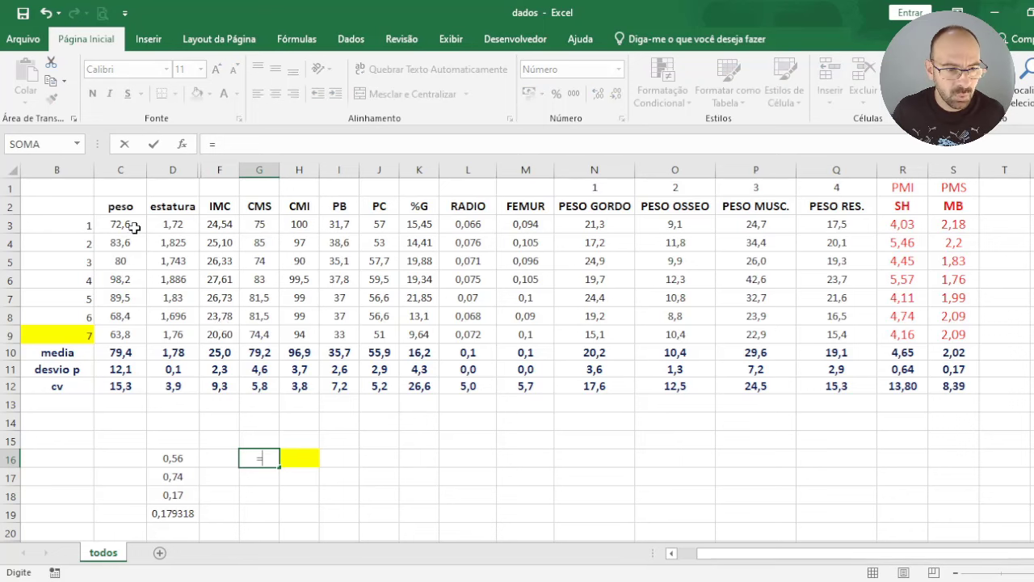
{"action": "left_click_drag", "start_coordinate": [134, 227], "coordinate": [130, 335]}
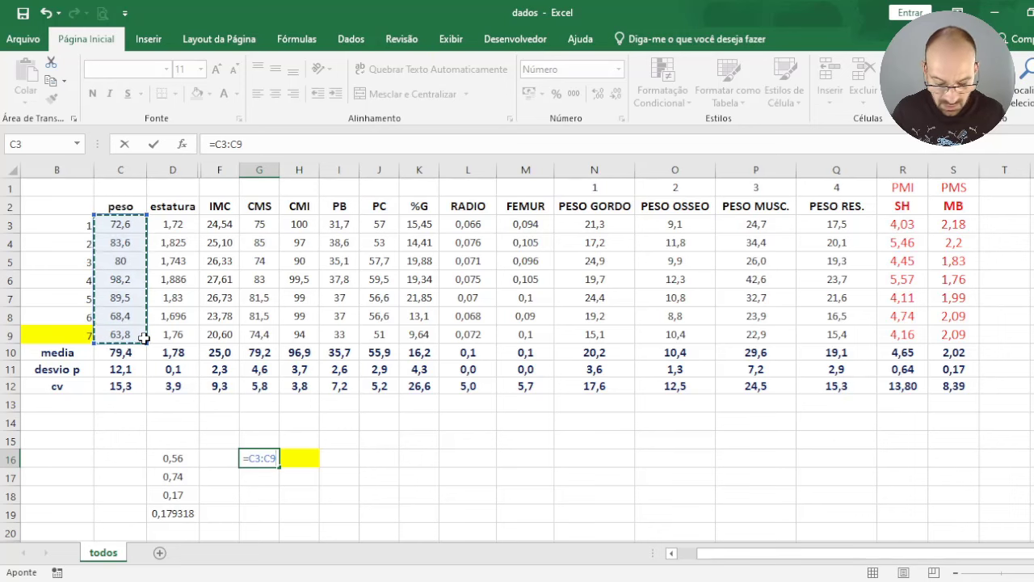
{"action": "key", "text": "BackSpace"}
{"action": "key", "text": "BackSpace"}
{"action": "key", "text": "BackSpace"}
{"action": "key", "text": "BackSpace"}
{"action": "key", "text": "BackSpace"}
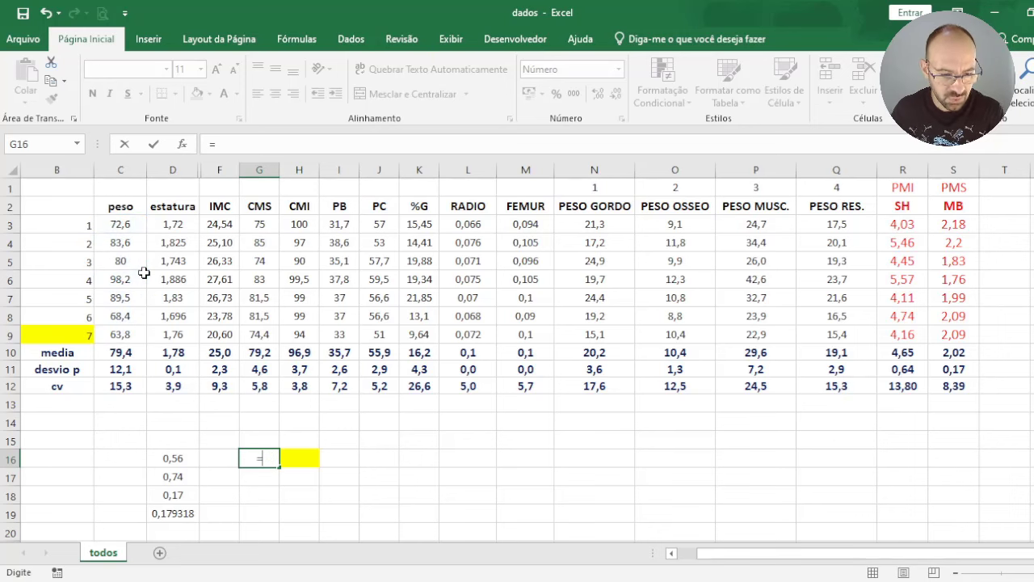
- Complete the G16 formula with CORREL to correlate peso (C3:C9) with MB (S3:S9)
{"action": "type", "text": "CORREL"}
{"action": "type", "text": "("}
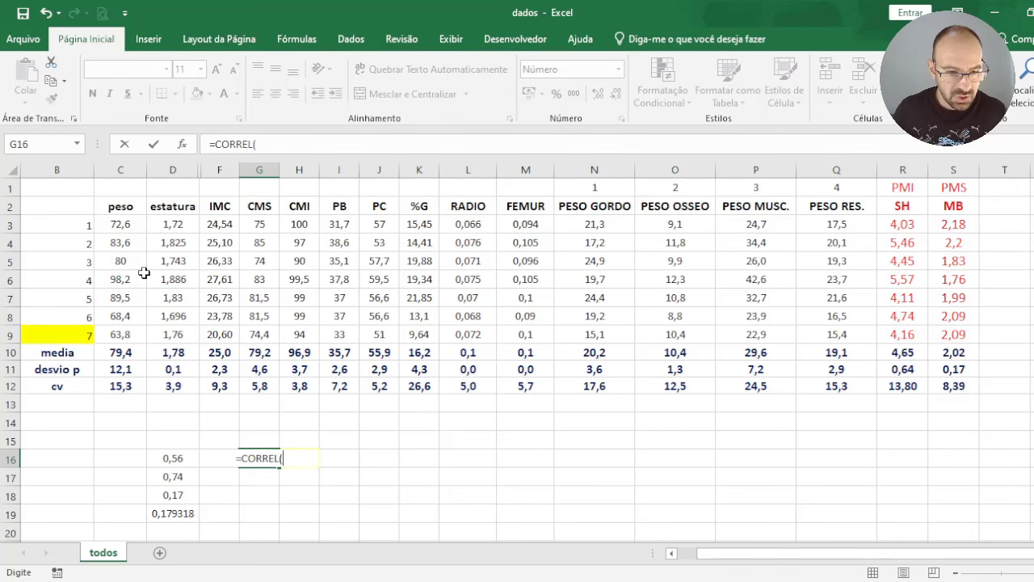
{"action": "left_click_drag", "start_coordinate": [120, 226], "coordinate": [112, 340]}
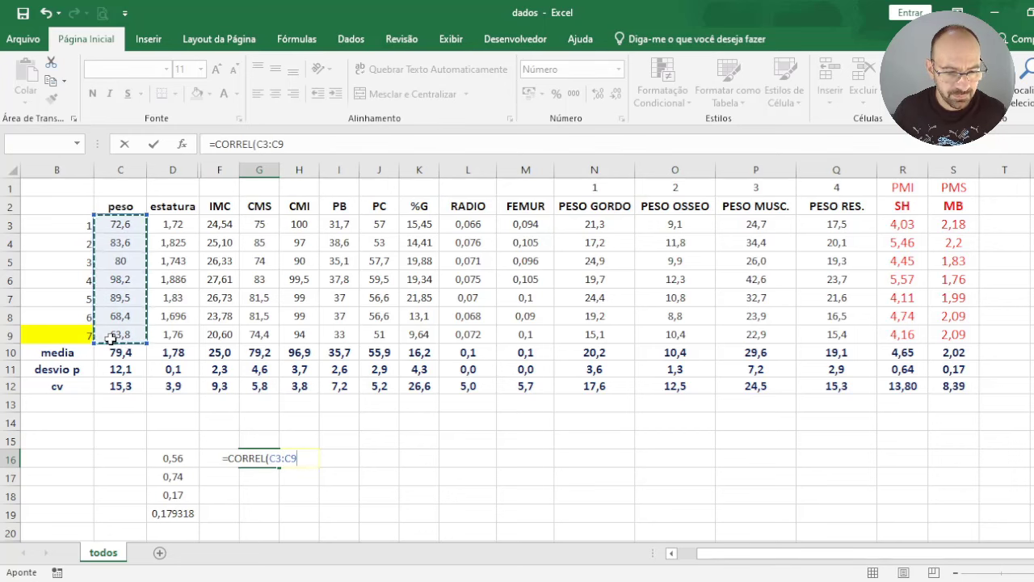
{"action": "type", "text": ";"}
{"action": "left_click_drag", "start_coordinate": [954, 226], "coordinate": [956, 332]}
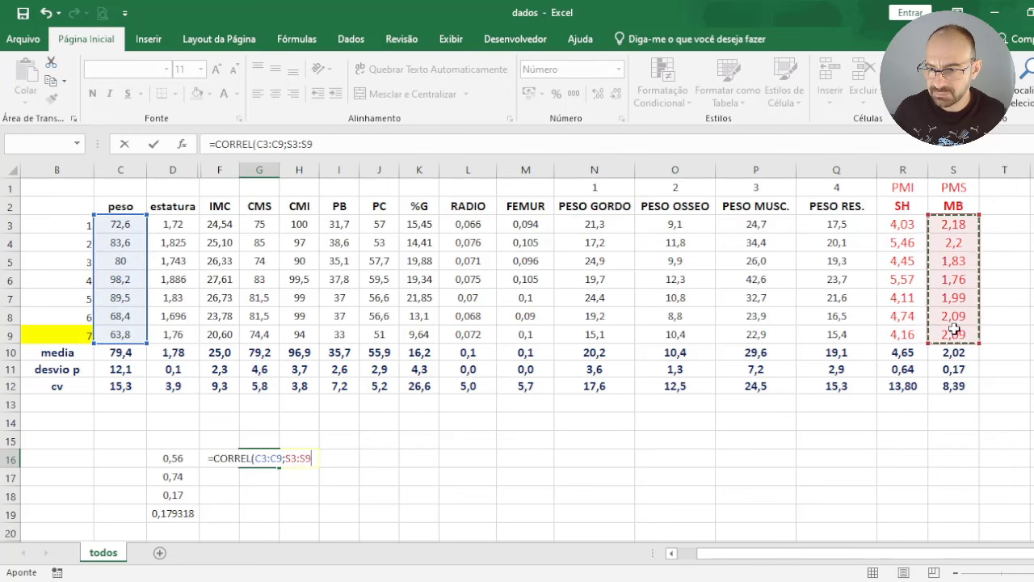
{"action": "key", "text": "Return"}
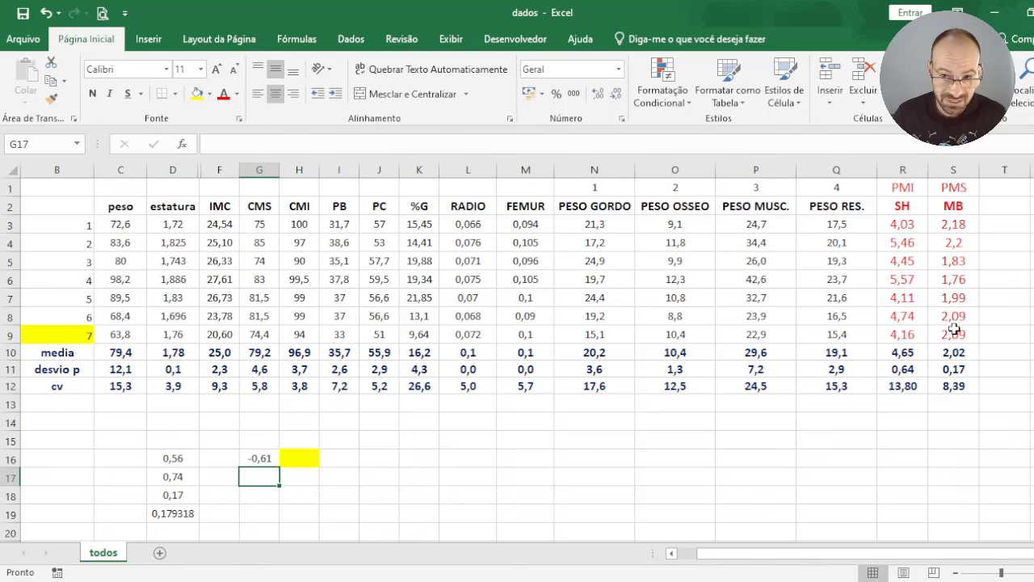
{"action": "key", "text": "Up"}
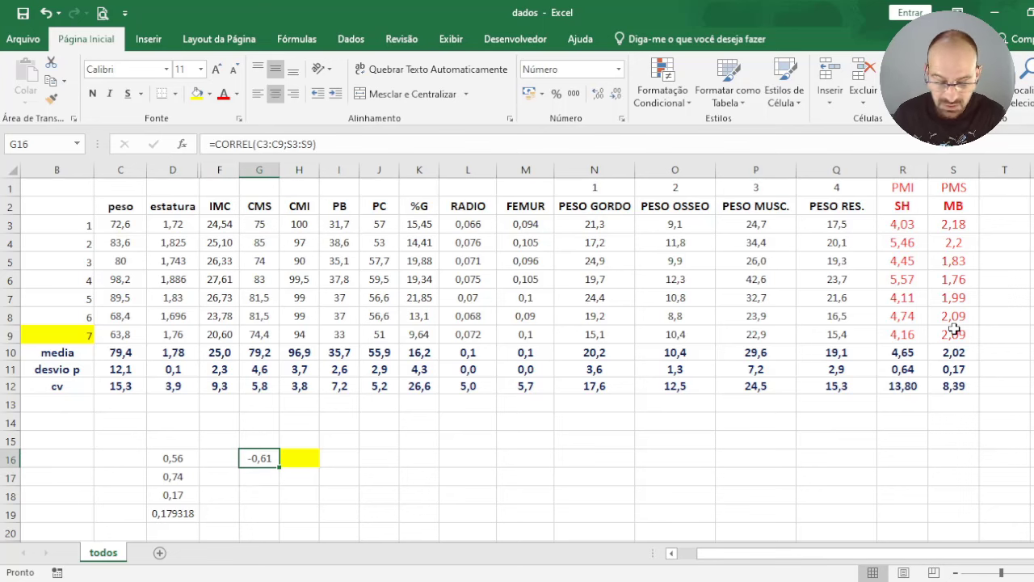
{"action": "key", "text": "Down"}
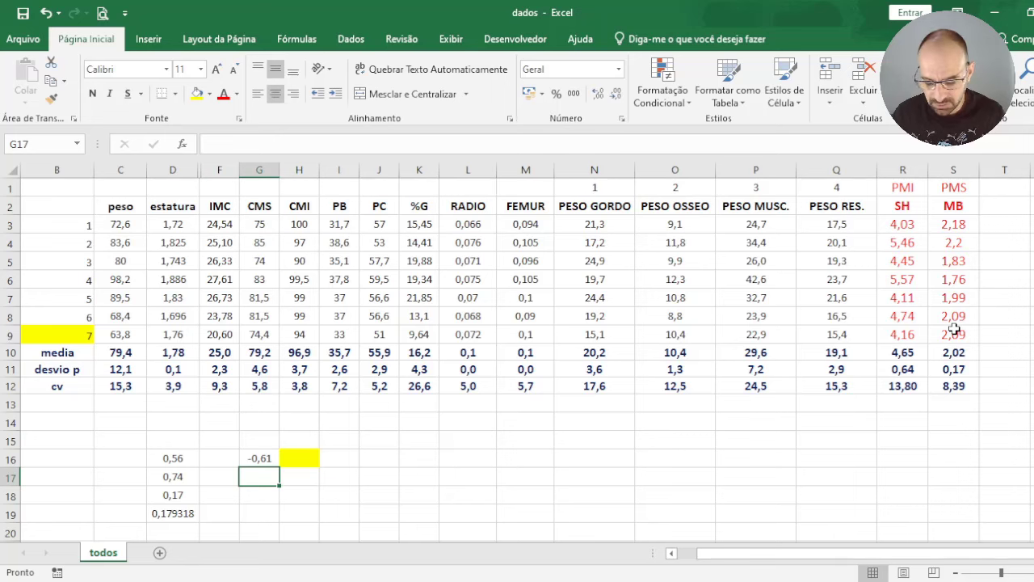
{"action": "type", "text": "="}
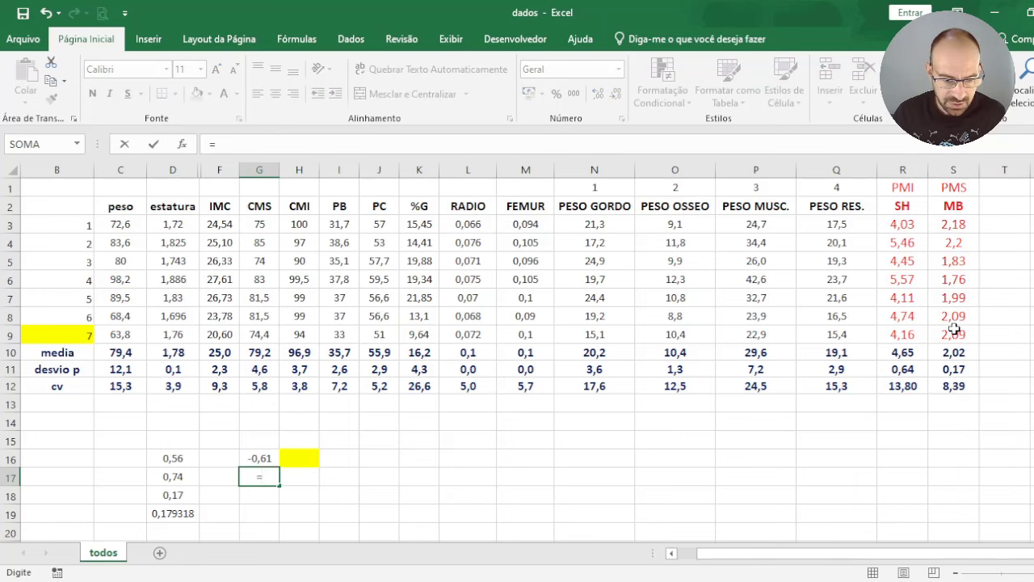
{"action": "key", "text": "Escape"}
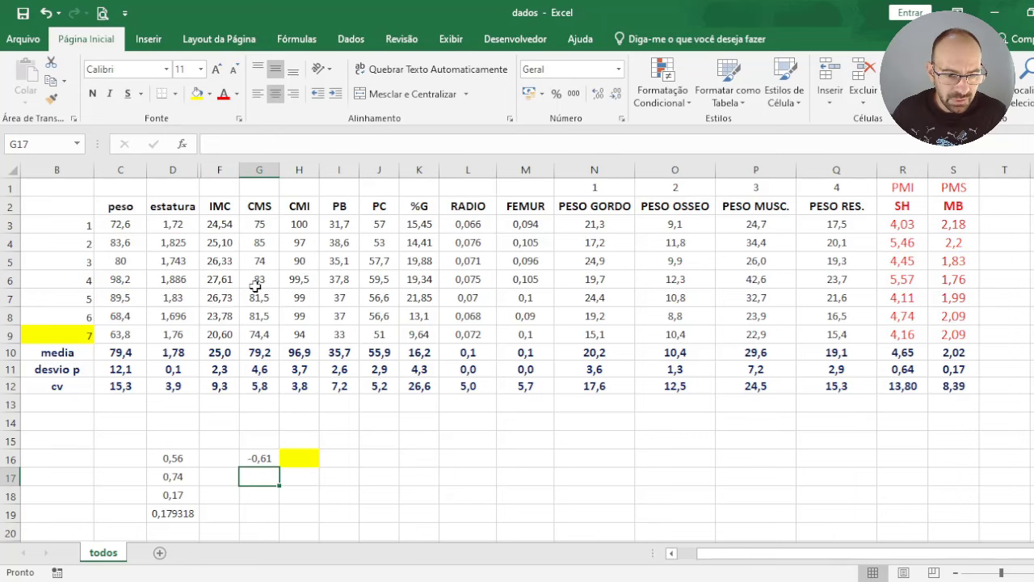
- Calculate the correlation between CMS (G3:G9) and MB (S3:S9) in cell G17 with CORREL
{"action": "type", "text": "=CORREL("}
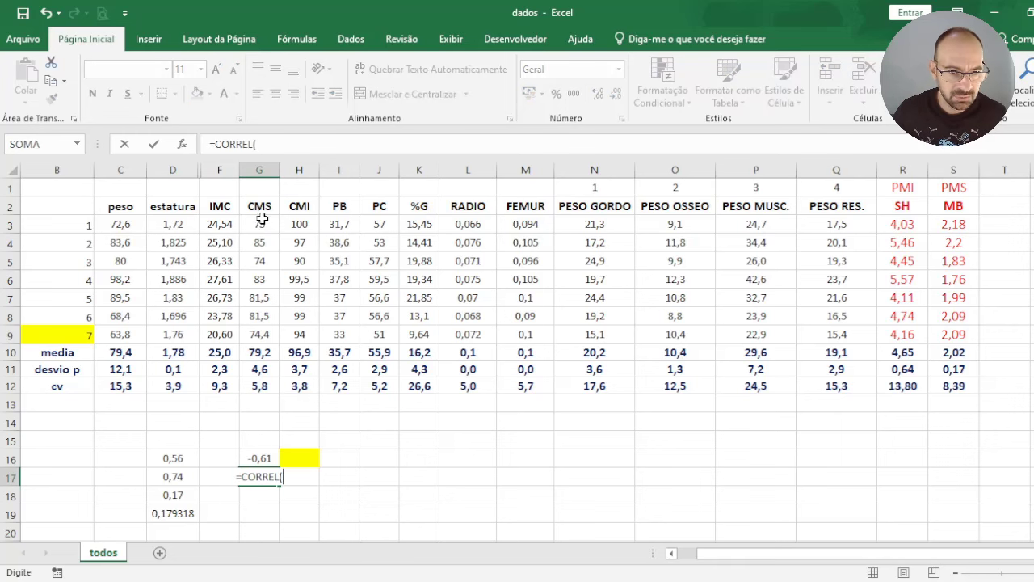
{"action": "left_click_drag", "start_coordinate": [261, 224], "coordinate": [263, 333]}
{"action": "type", "text": ";"}
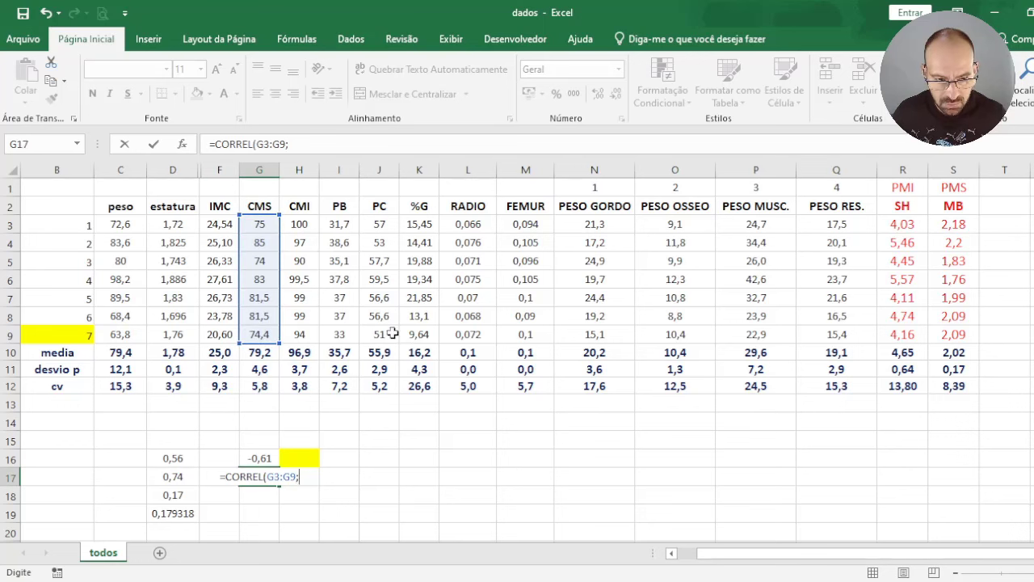
{"action": "left_click_drag", "start_coordinate": [960, 225], "coordinate": [957, 333]}
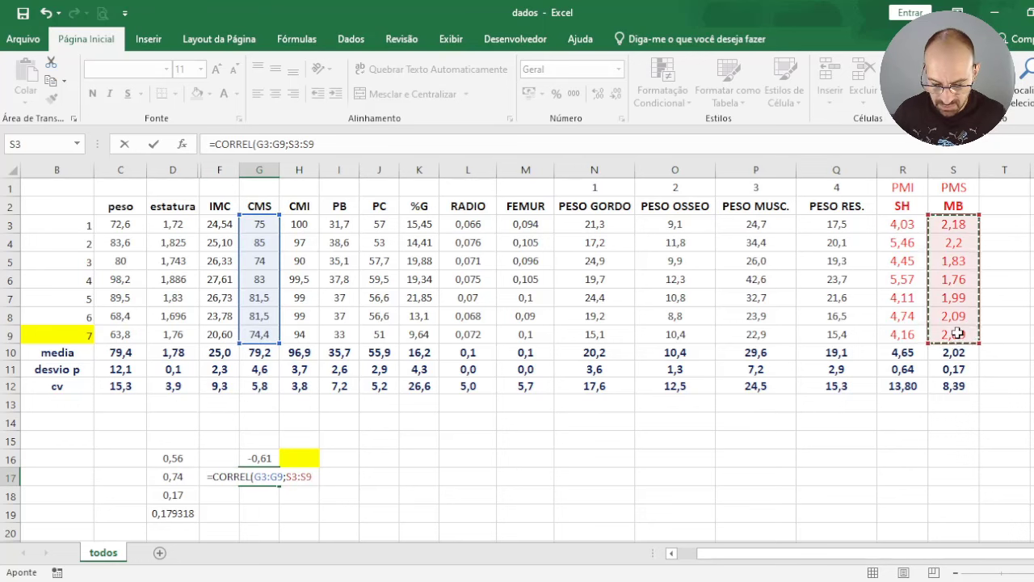
{"action": "key", "text": "Return"}
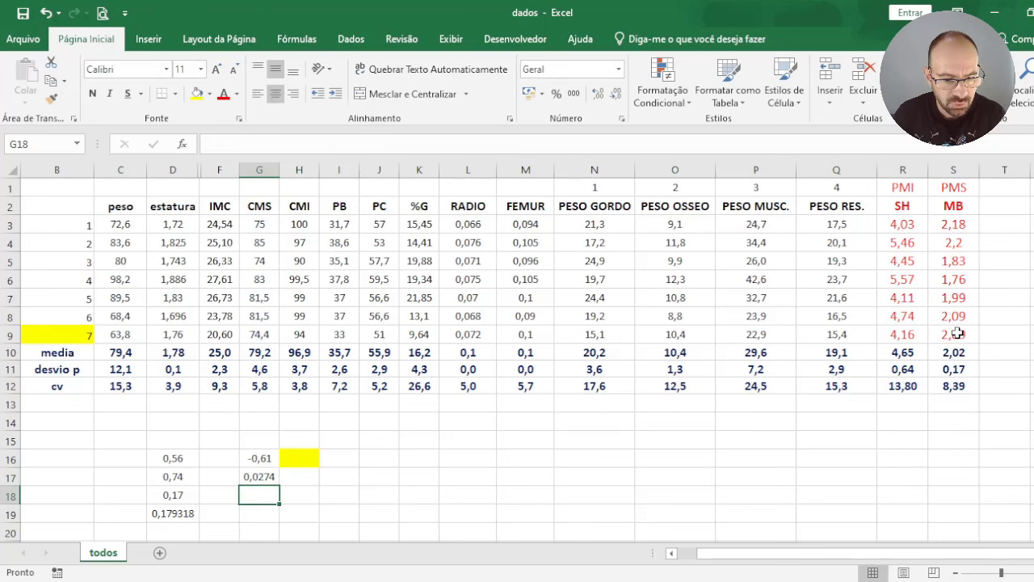
- Format the CMS correlation in G17 to show two decimal places
{"action": "left_click", "coordinate": [250, 483]}
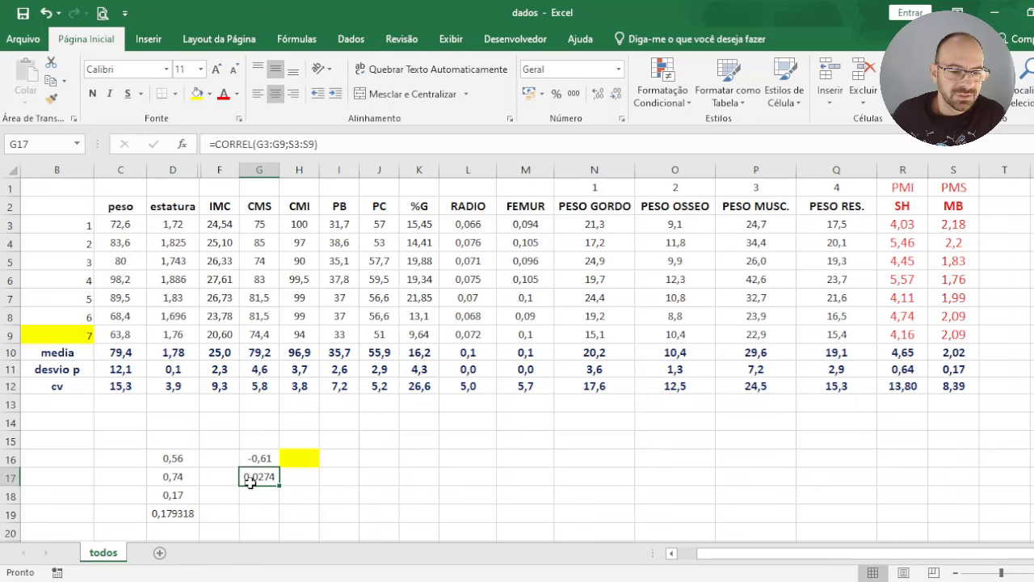
{"action": "left_click", "coordinate": [615, 96]}
{"action": "left_click", "coordinate": [615, 95]}
{"action": "left_click", "coordinate": [615, 95]}
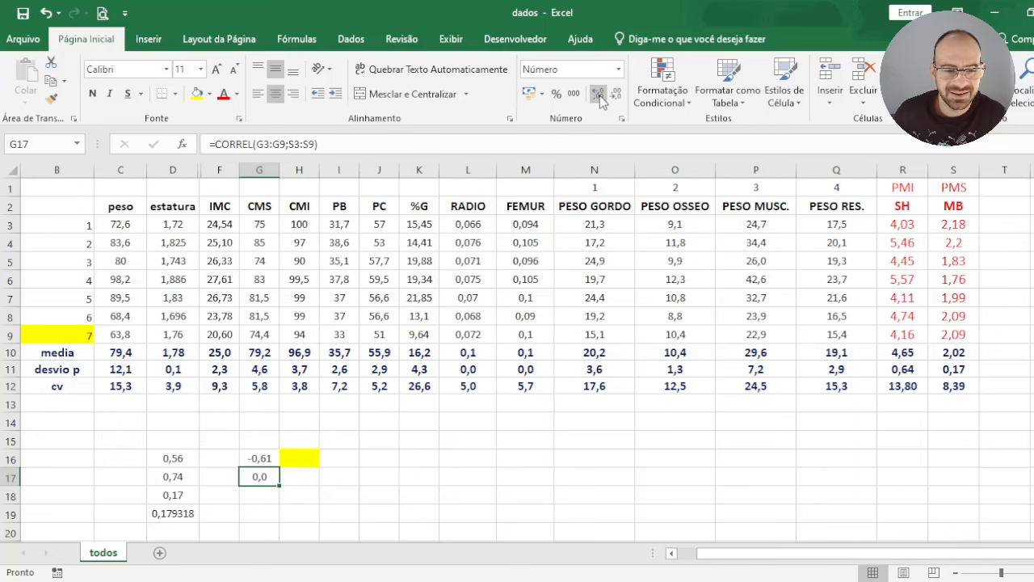
{"action": "left_click", "coordinate": [598, 95]}
{"action": "left_click", "coordinate": [335, 493]}
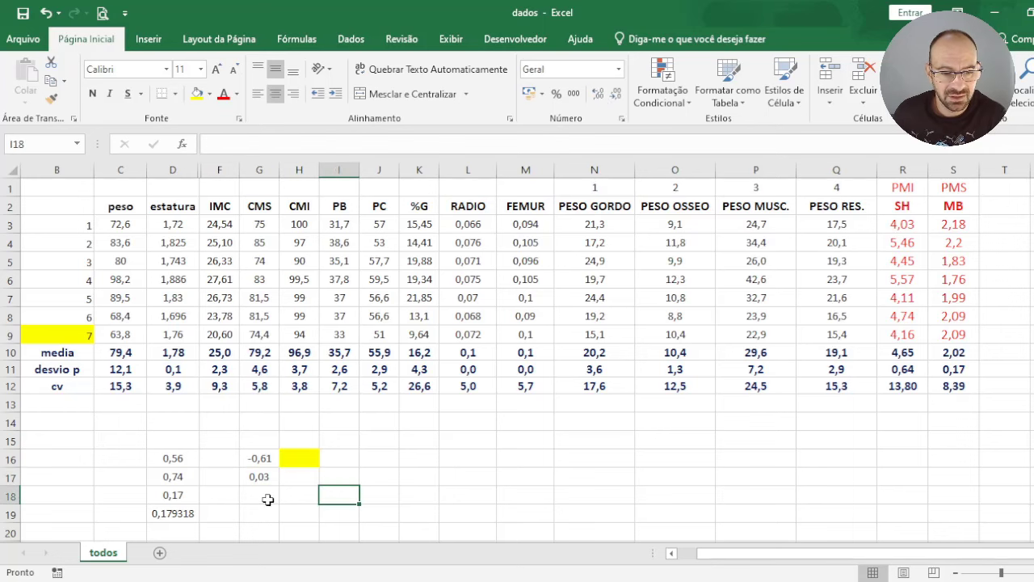
- Correlate PB (I3:I9) with MB (S3:S9) in cell G18 using CORREL and show the result with two decimal places
{"action": "left_click", "coordinate": [267, 499]}
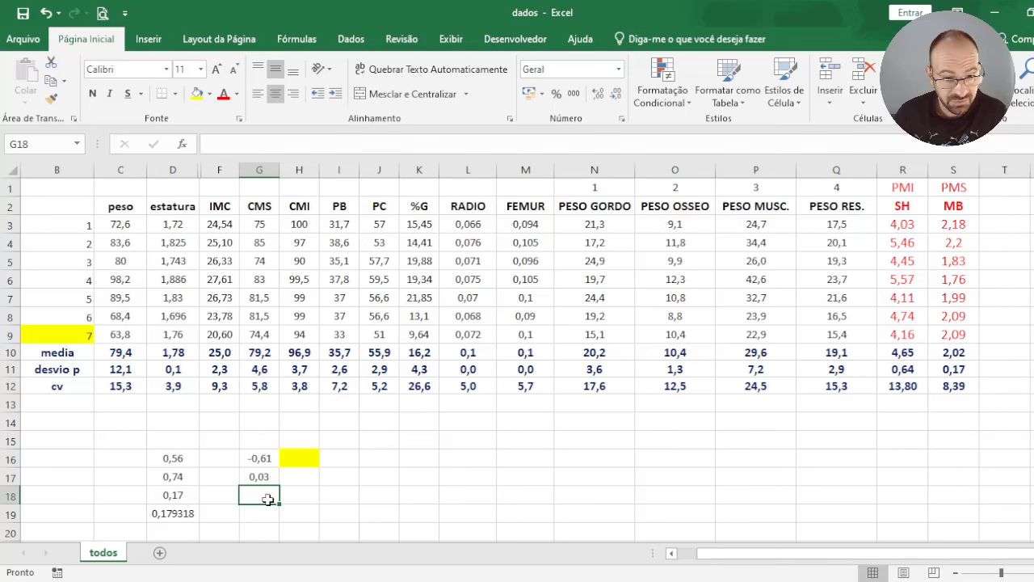
{"action": "type", "text": "="}
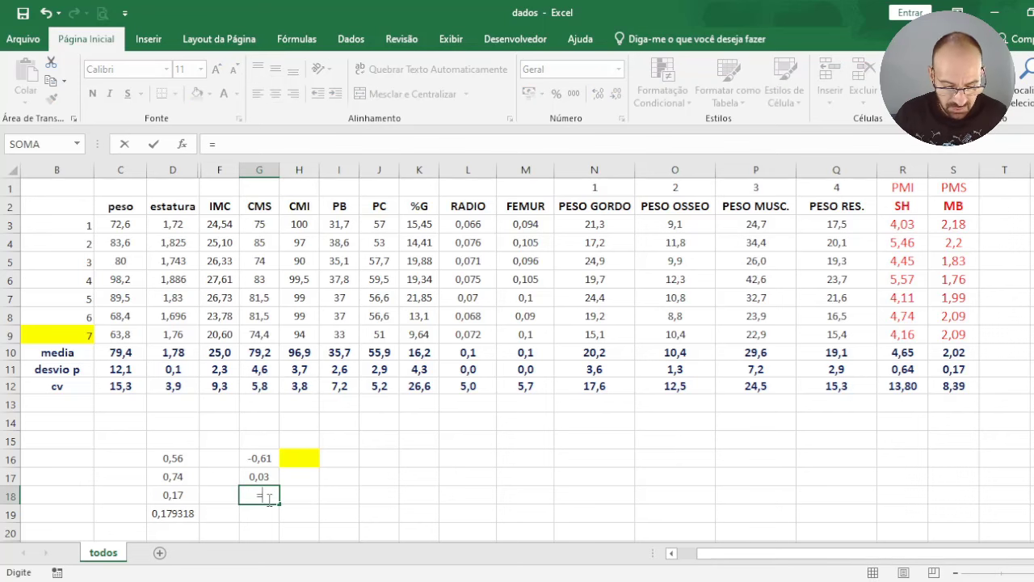
{"action": "type", "text": "CORREL("}
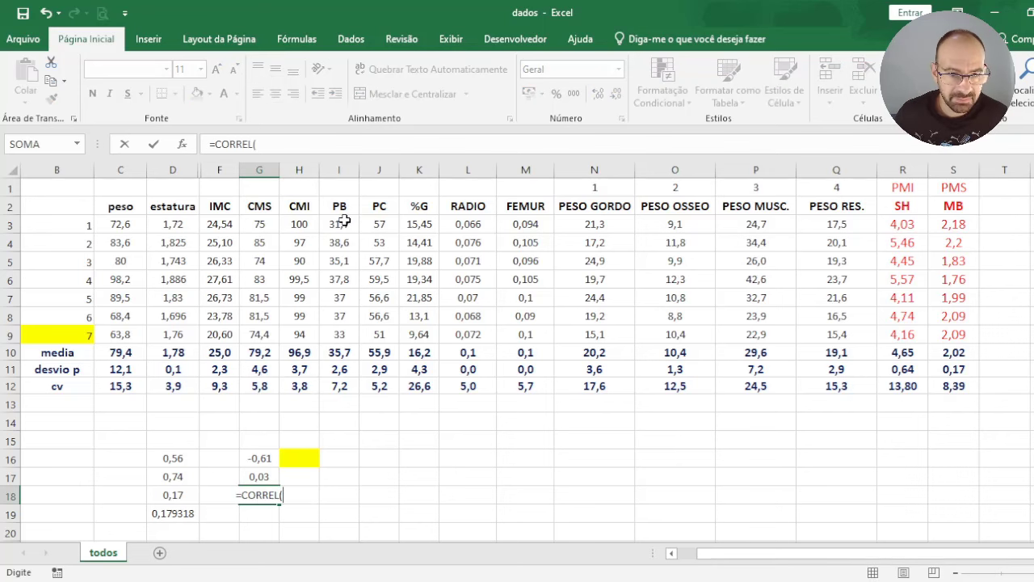
{"action": "left_click_drag", "start_coordinate": [344, 220], "coordinate": [337, 334]}
{"action": "type", "text": ";"}
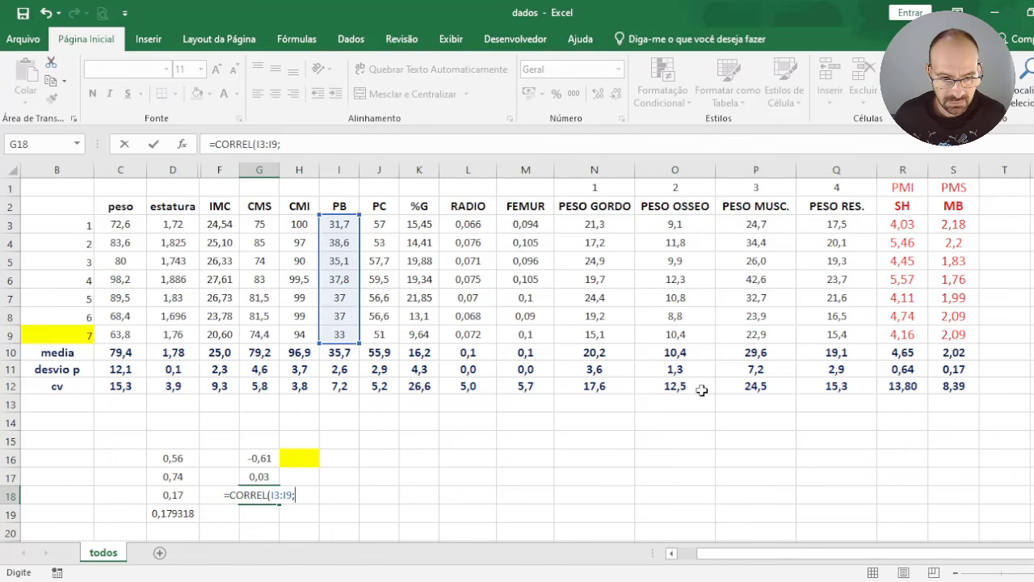
{"action": "left_click_drag", "start_coordinate": [961, 231], "coordinate": [951, 334]}
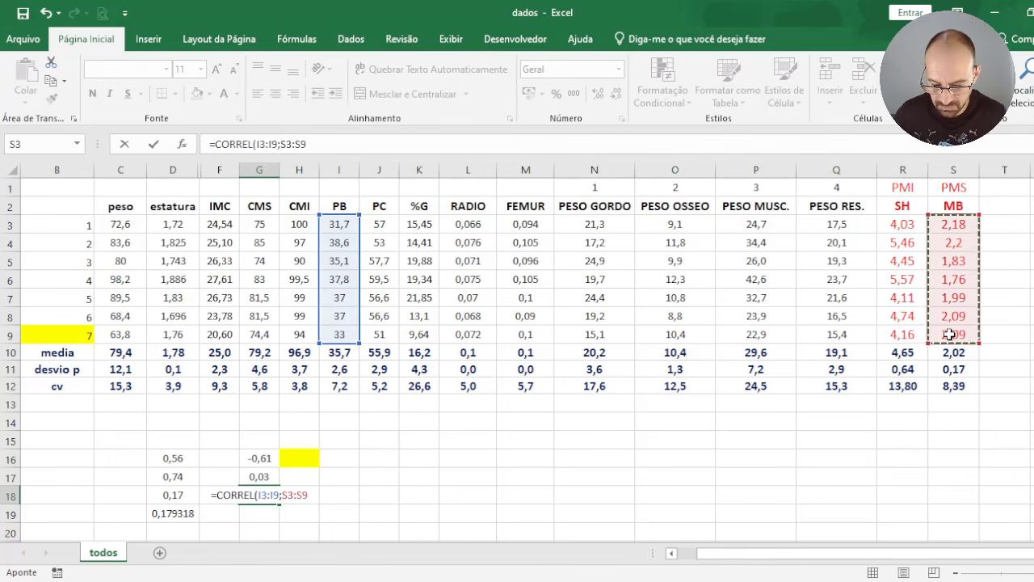
{"action": "key", "text": "Return"}
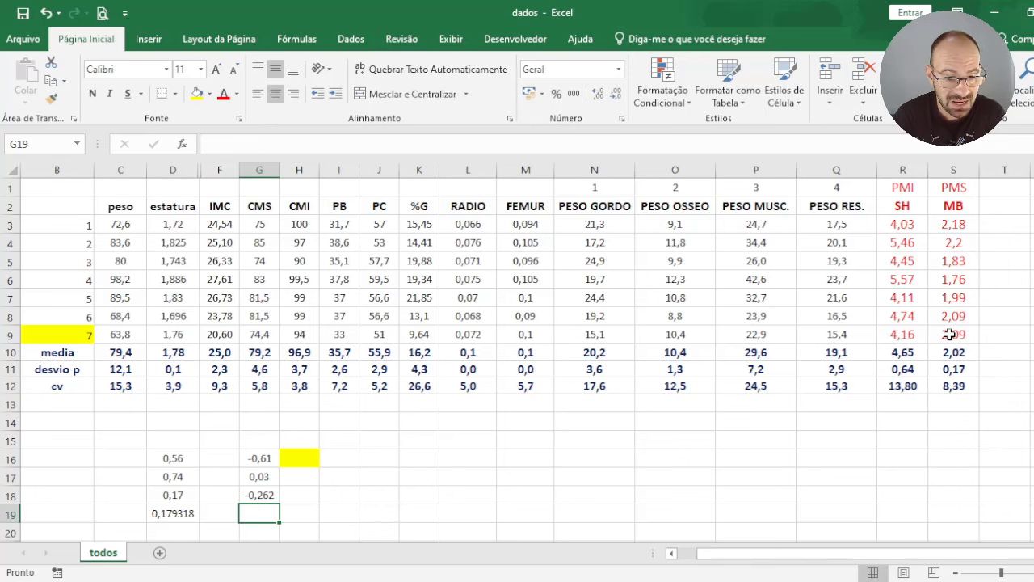
{"action": "key", "text": "Up"}
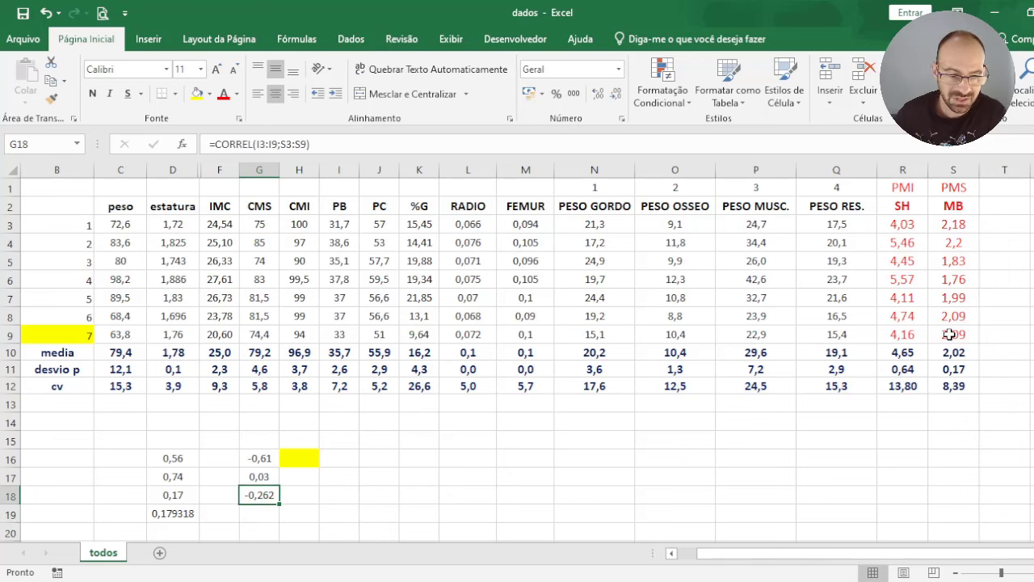
{"action": "left_click", "coordinate": [614, 93]}
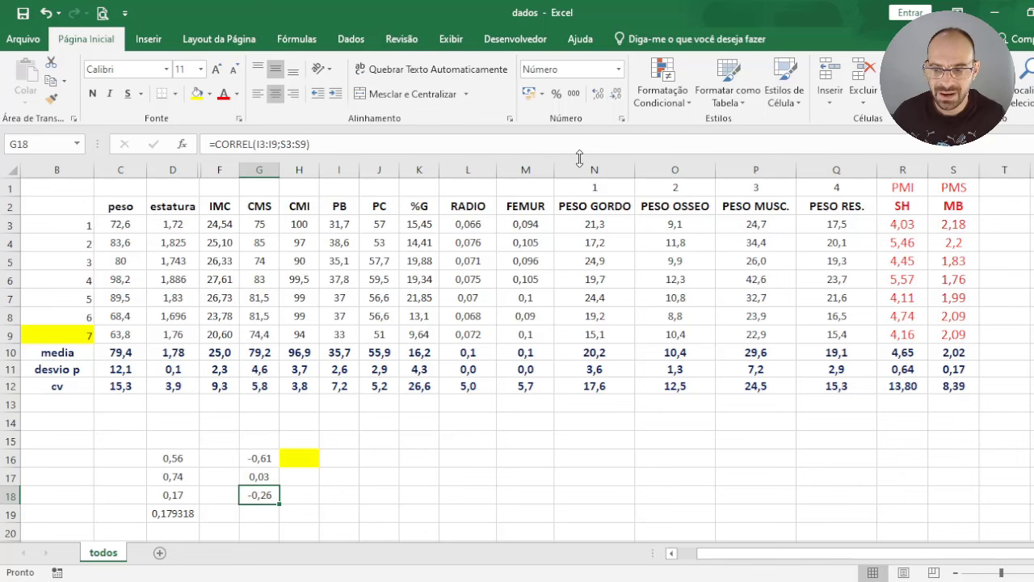
- Calculate the correlation between PESO MUSC. (P3:P9) and MB in cell G19 with CORREL
{"action": "key", "text": "Down"}
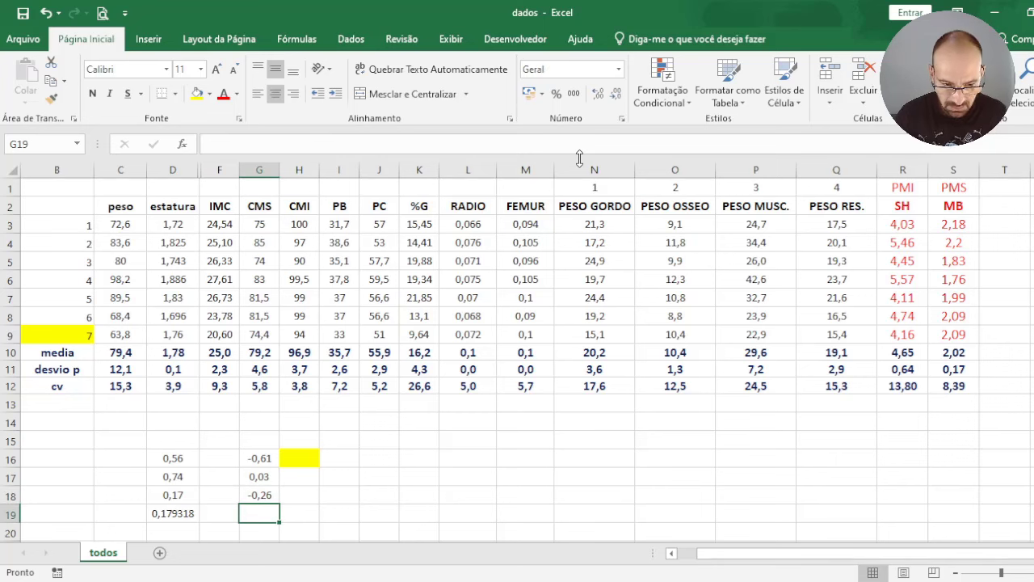
{"action": "type", "text": "=CORREL("}
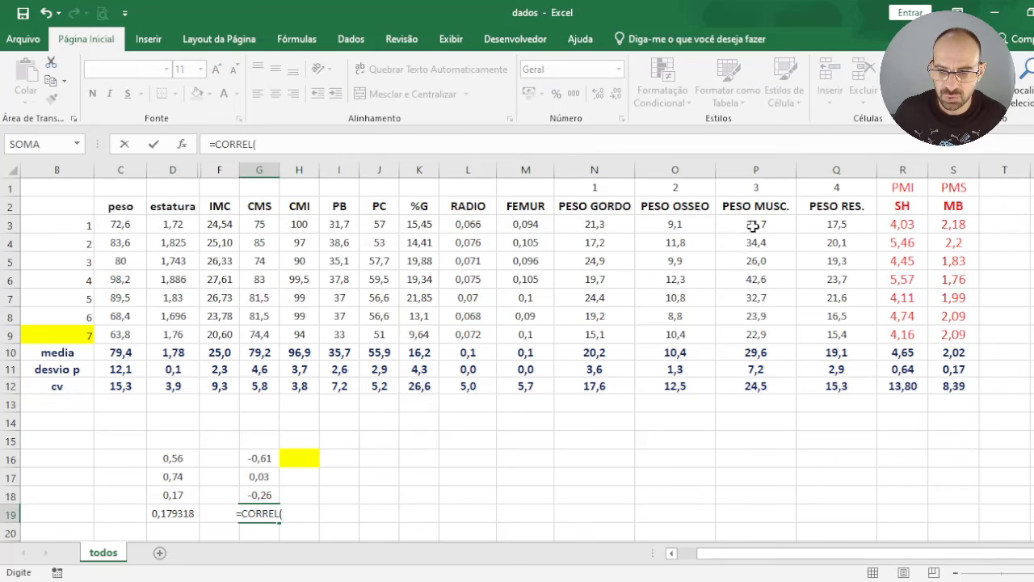
{"action": "left_click_drag", "start_coordinate": [755, 226], "coordinate": [764, 334]}
{"action": "key", "text": "Return"}
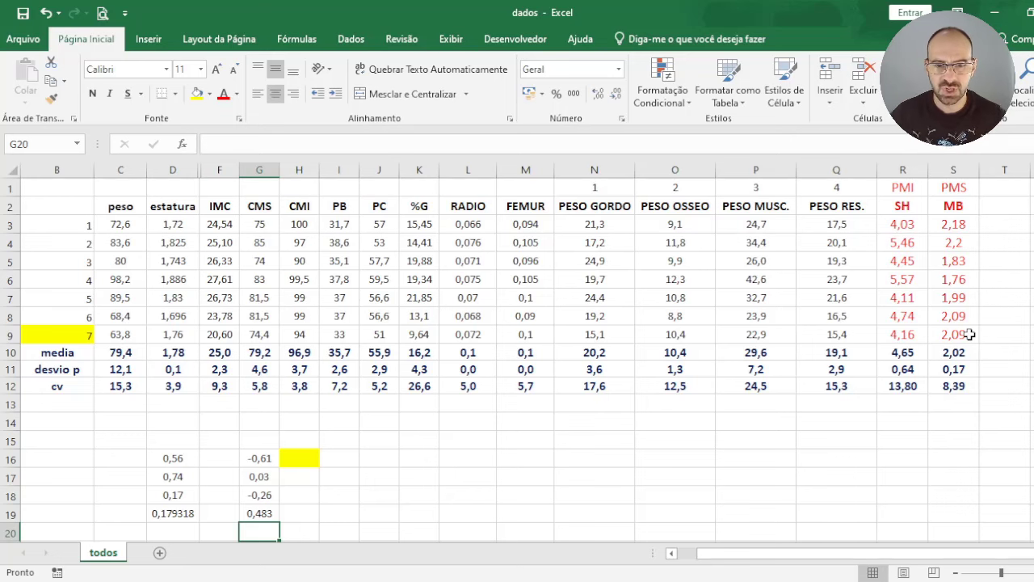
- Correlate PESO GORDO (N3:N9) with MB (S3:S9) in cell I18 using CORREL
{"action": "key", "text": "Right"}
{"action": "key", "text": "Right"}
{"action": "key", "text": "Up"}
{"action": "key", "text": "Up"}
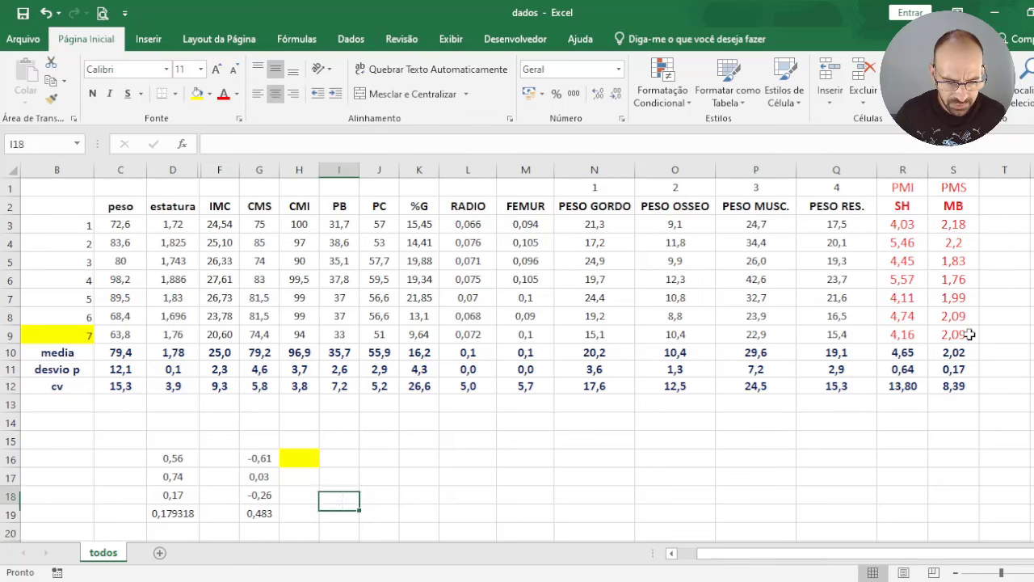
{"action": "type", "text": "=CORREL("}
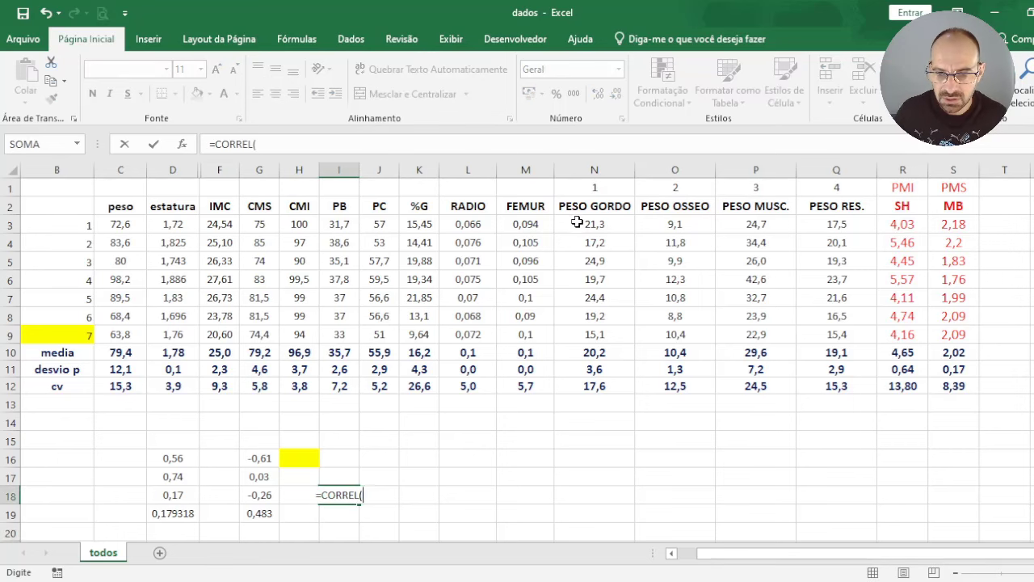
{"action": "left_click_drag", "start_coordinate": [577, 221], "coordinate": [585, 330]}
{"action": "type", "text": ";"}
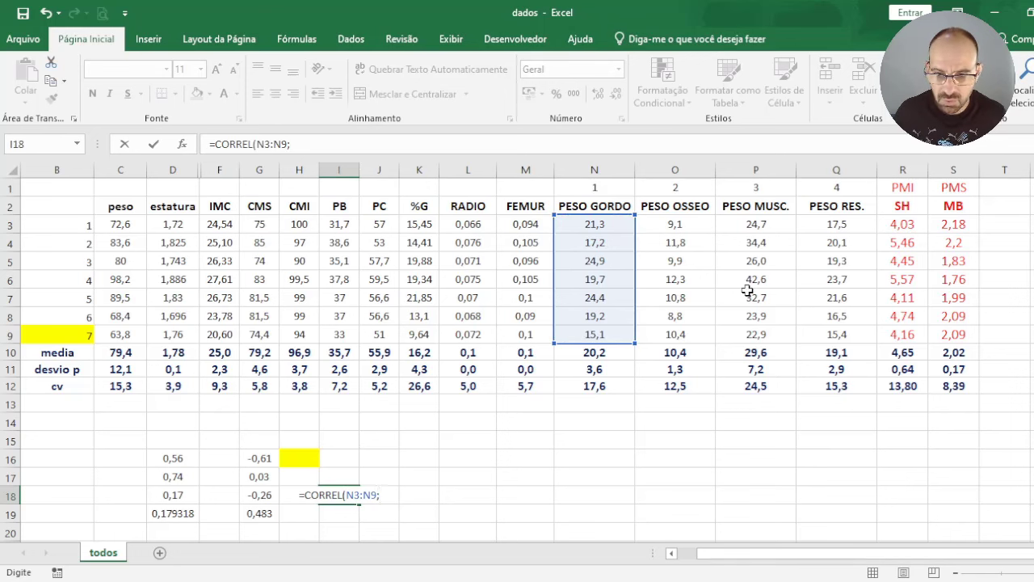
{"action": "left_click_drag", "start_coordinate": [968, 222], "coordinate": [967, 337]}
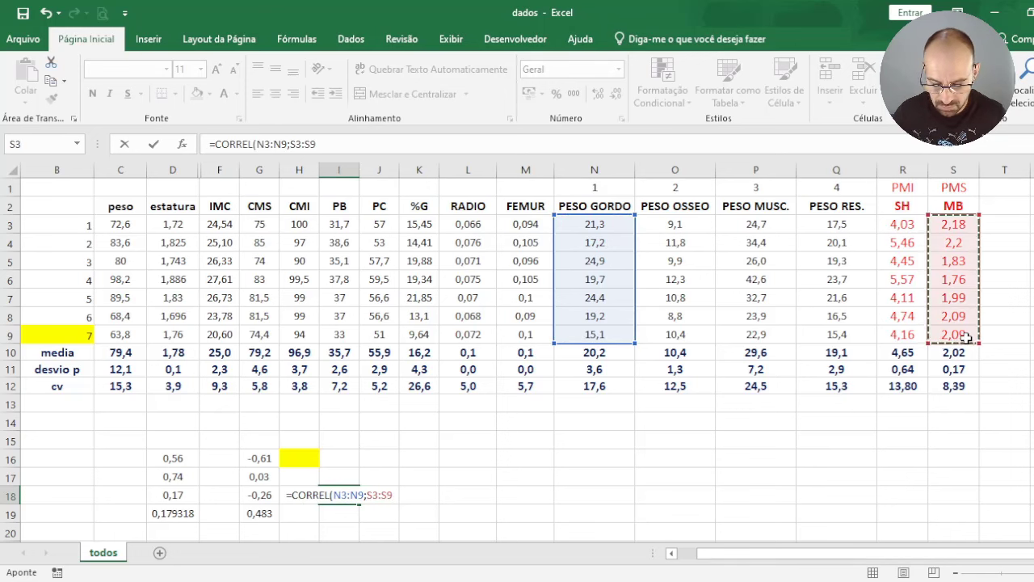
{"action": "key", "text": "Return"}
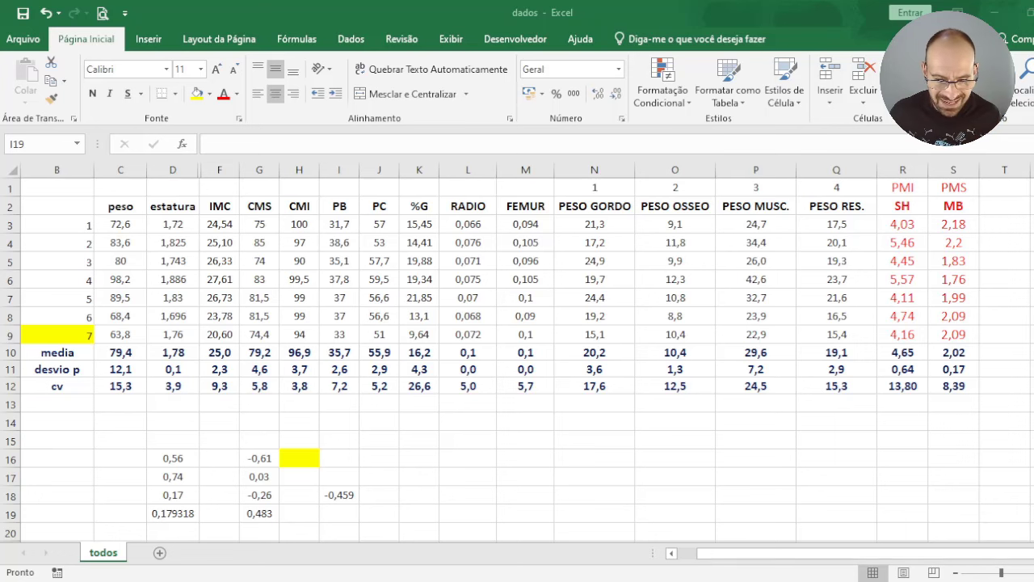
- Clear all the correlation results in rows 16 to 19 below the data table
{"action": "left_click_drag", "start_coordinate": [158, 457], "coordinate": [514, 521]}
{"action": "key", "text": "Delete"}
{"action": "left_click", "coordinate": [267, 408]}
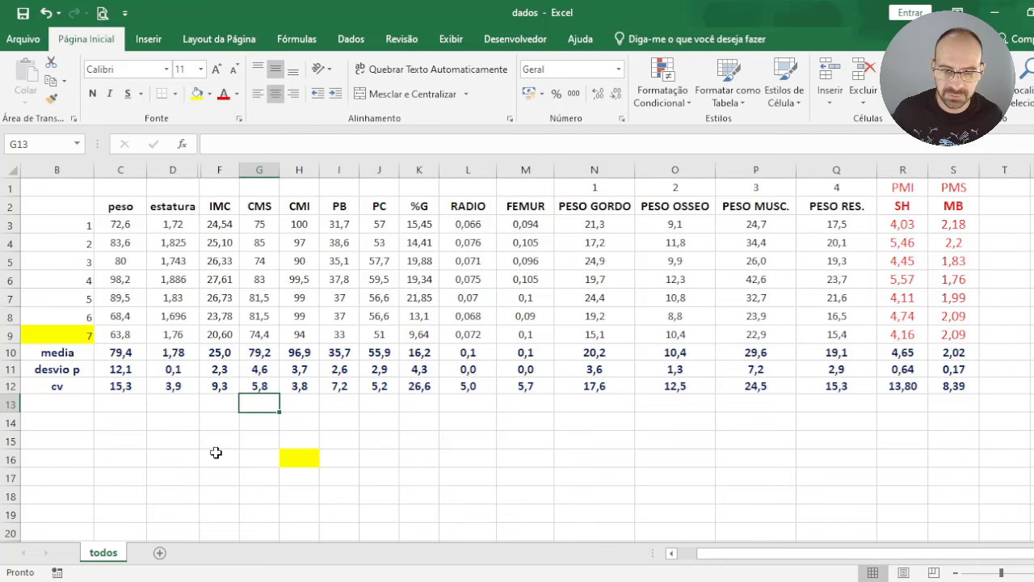
- Add a new worksheet and enter the heading "massa corporal" in cell E5
{"action": "left_click", "coordinate": [160, 552]}
{"action": "left_click", "coordinate": [265, 249]}
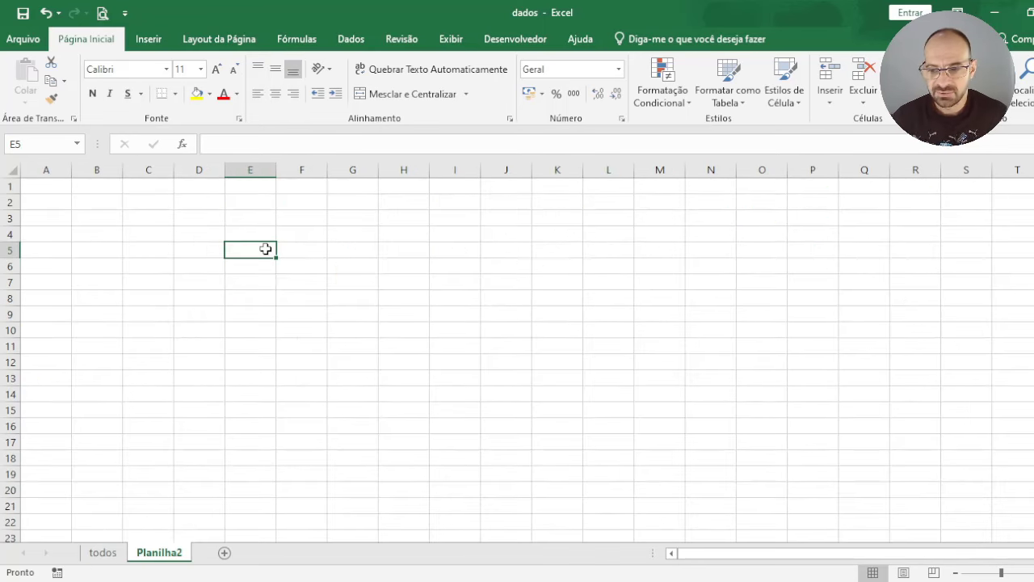
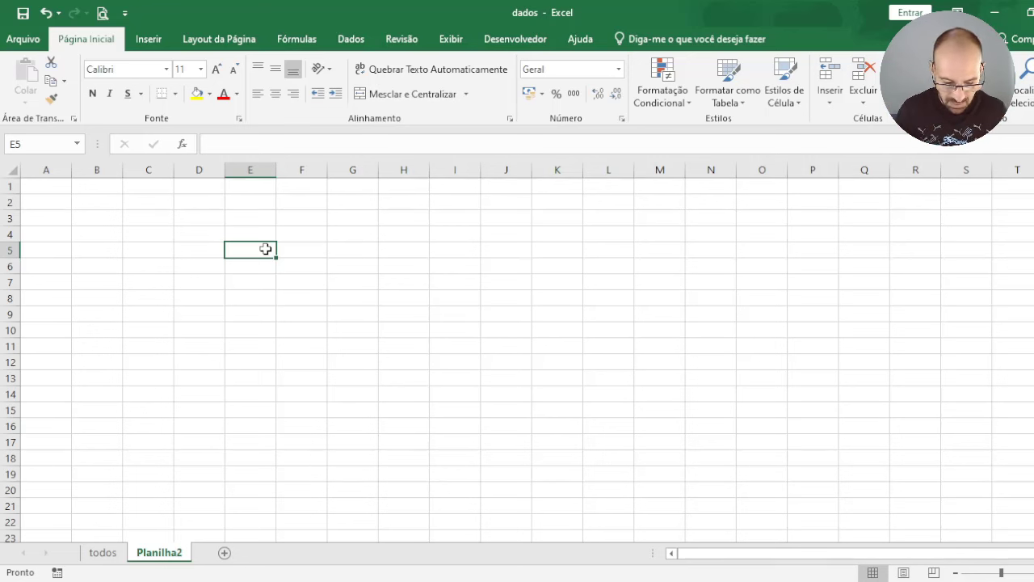
{"action": "type", "text": "massa"}
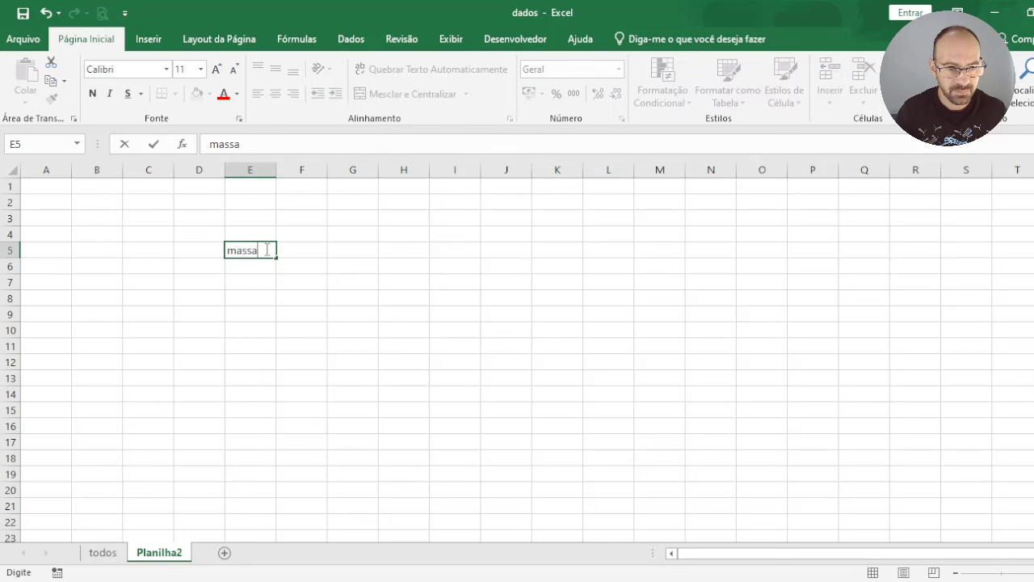
{"action": "type", "text": " corporal"}
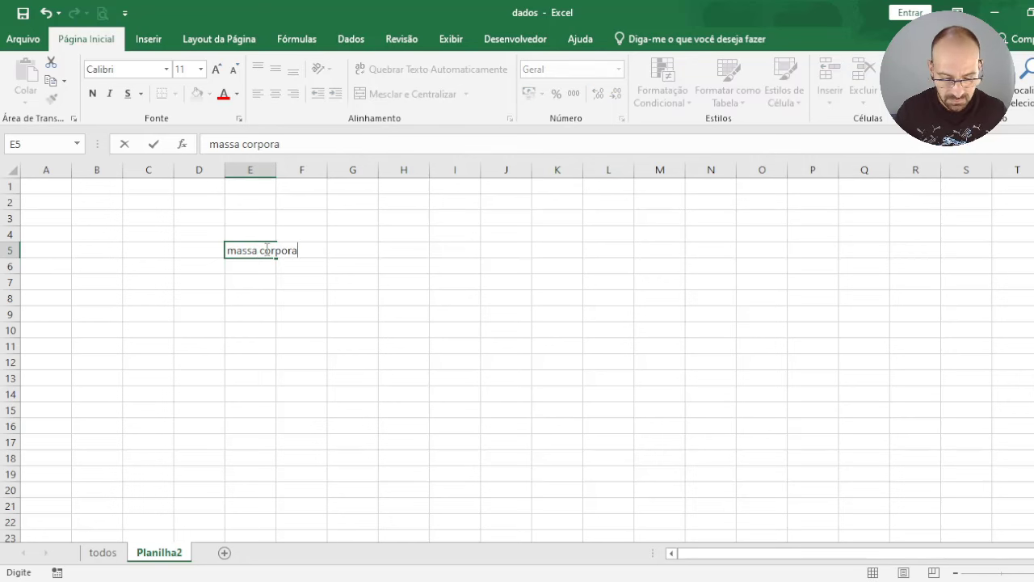
{"action": "key", "text": "Return"}
- Centre the "massa corporal" heading horizontally and vertically and make it bold at font size 14
{"action": "left_click_drag", "start_coordinate": [266, 248], "coordinate": [298, 249]}
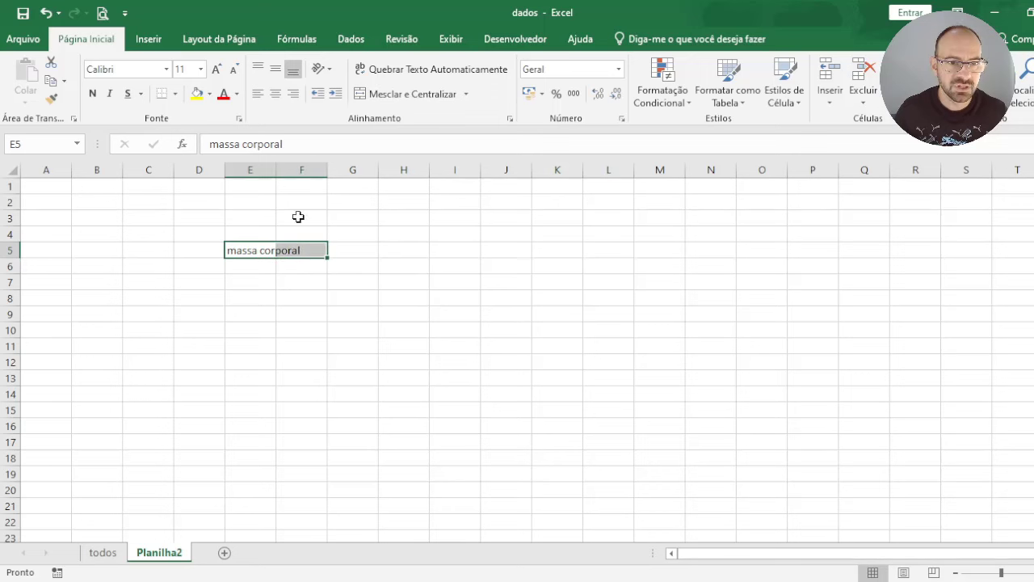
{"action": "left_click", "coordinate": [276, 94]}
{"action": "left_click", "coordinate": [276, 68]}
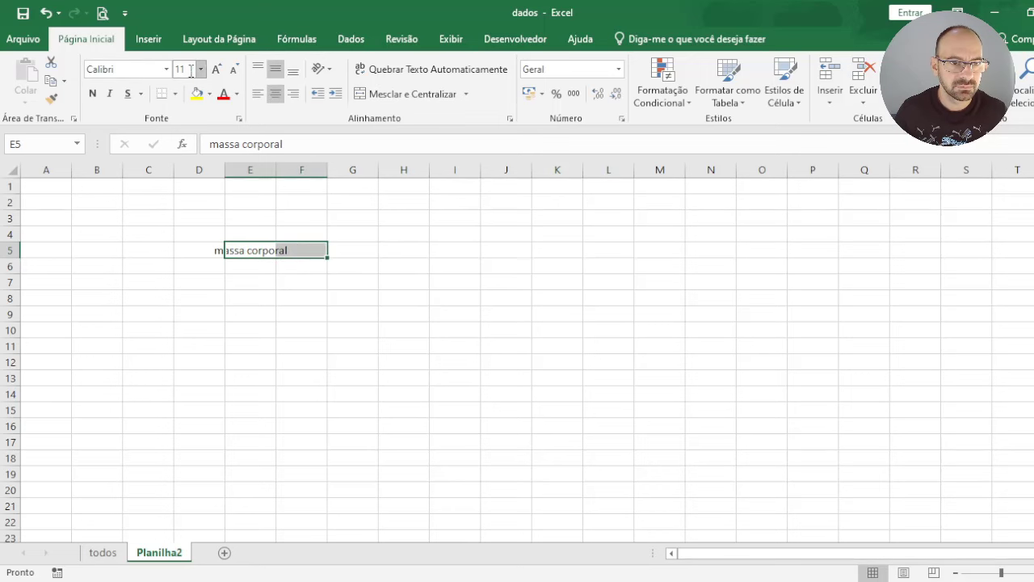
{"action": "left_click", "coordinate": [215, 69]}
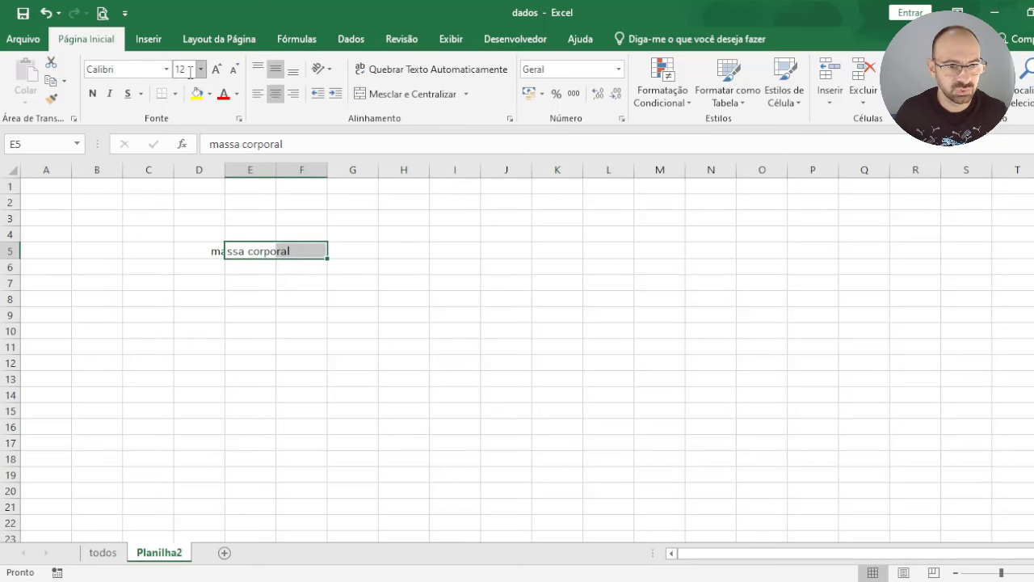
{"action": "left_click", "coordinate": [181, 69]}
{"action": "type", "text": "14"}
{"action": "key", "text": "Return"}
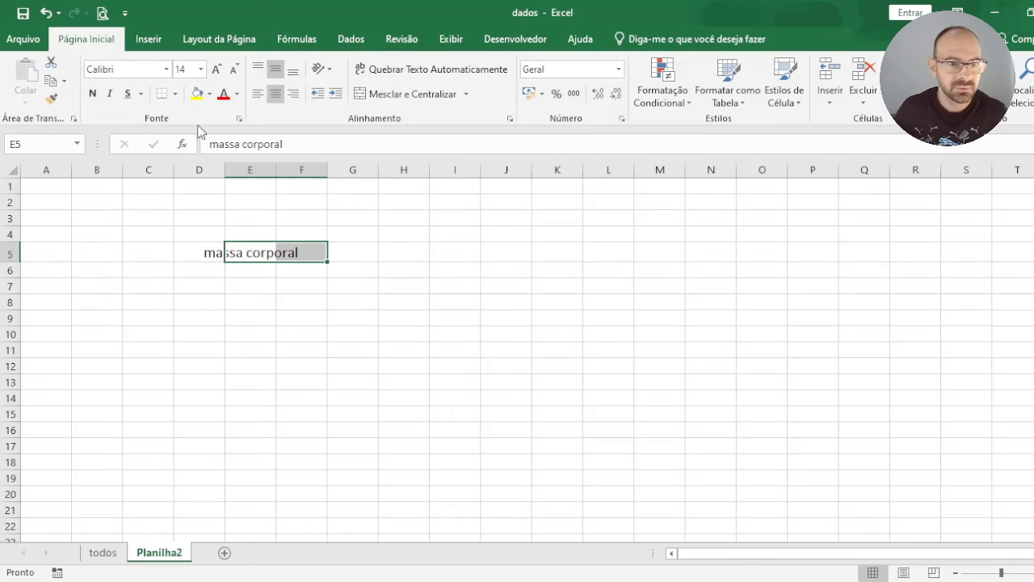
{"action": "left_click", "coordinate": [92, 93]}
- Merge and centre the heading across E5:F5 and put a border around it
{"action": "left_click", "coordinate": [247, 254]}
{"action": "left_click_drag", "start_coordinate": [245, 254], "coordinate": [319, 252]}
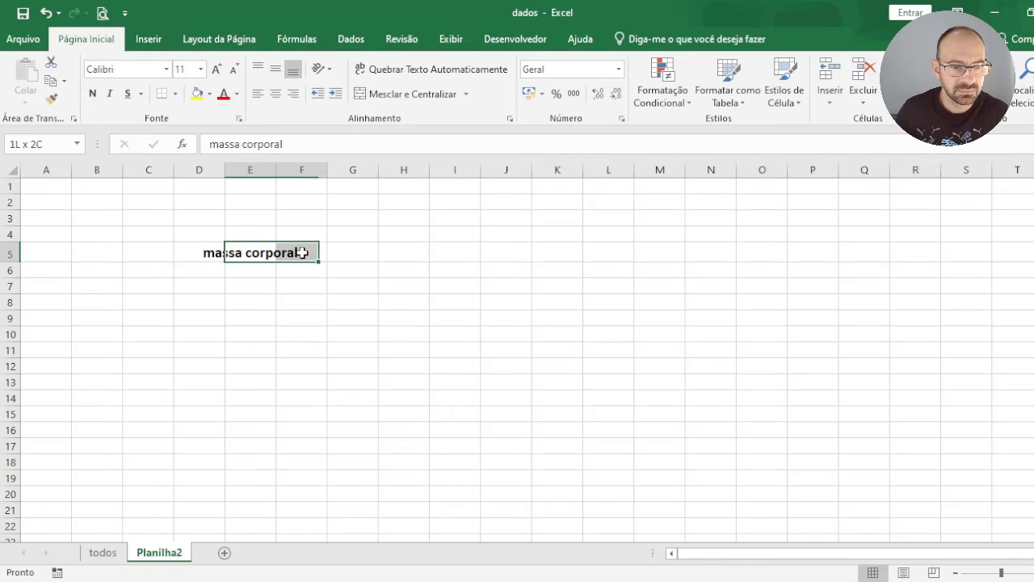
{"action": "left_click", "coordinate": [412, 94]}
{"action": "left_click", "coordinate": [372, 284]}
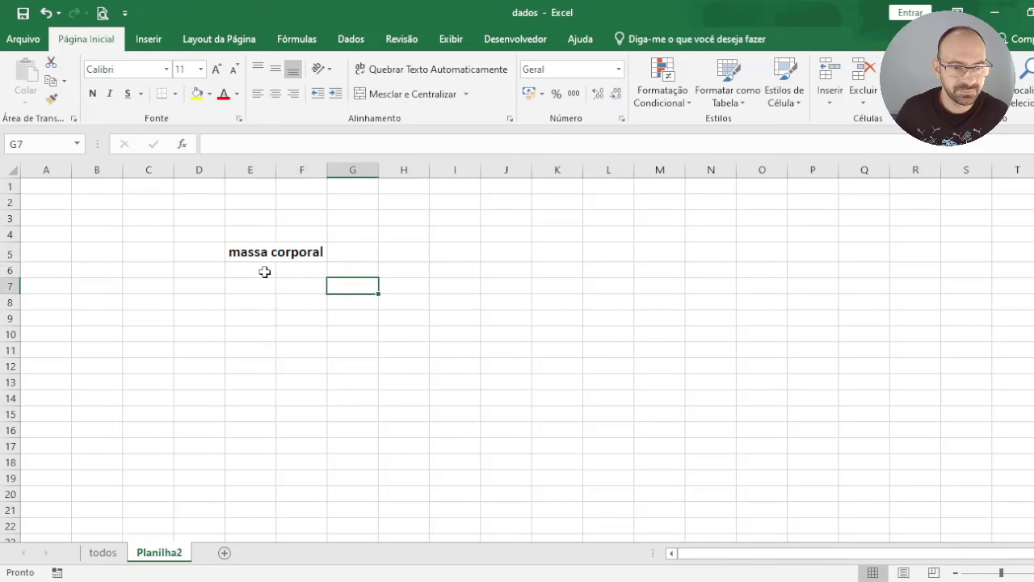
{"action": "left_click", "coordinate": [246, 255]}
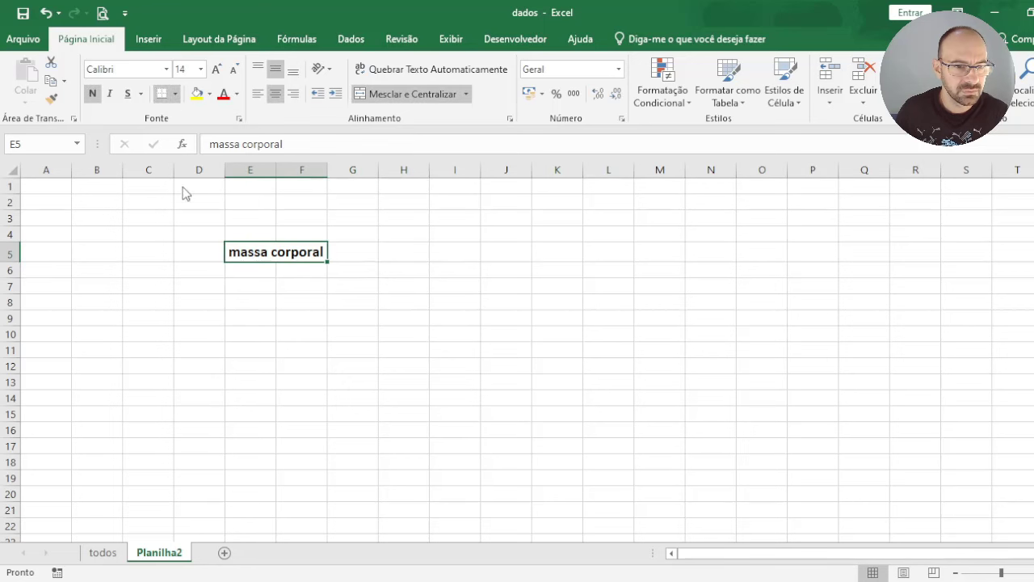
{"action": "left_click", "coordinate": [480, 379]}
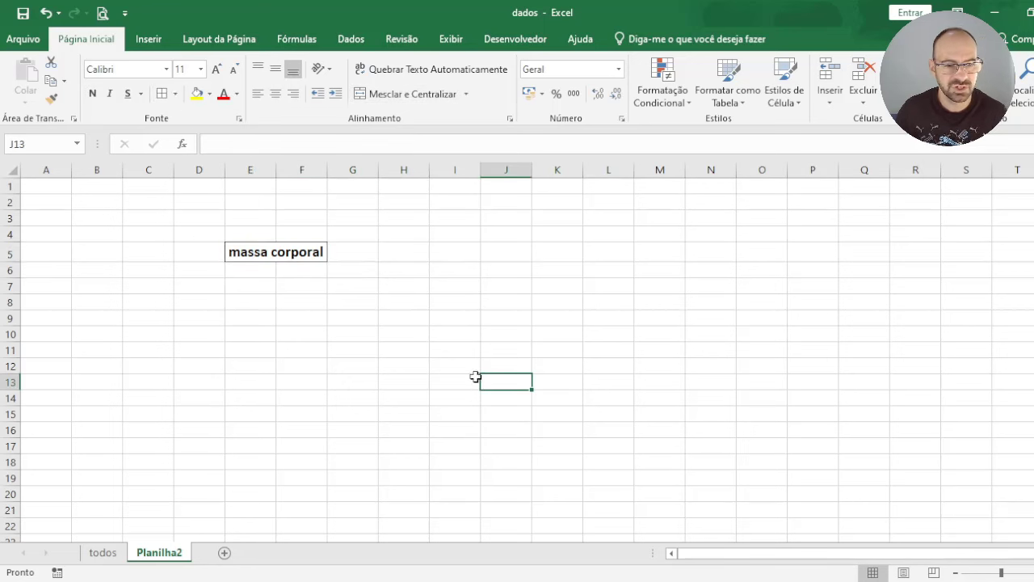
- Hide the gridlines on the new worksheet
{"action": "left_click", "coordinate": [451, 44]}
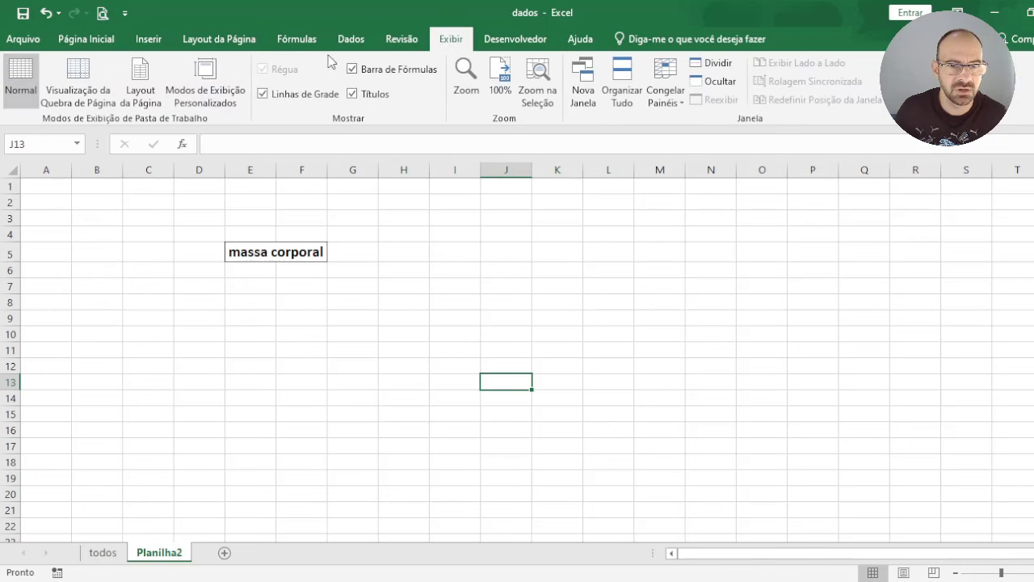
{"action": "left_click", "coordinate": [289, 95]}
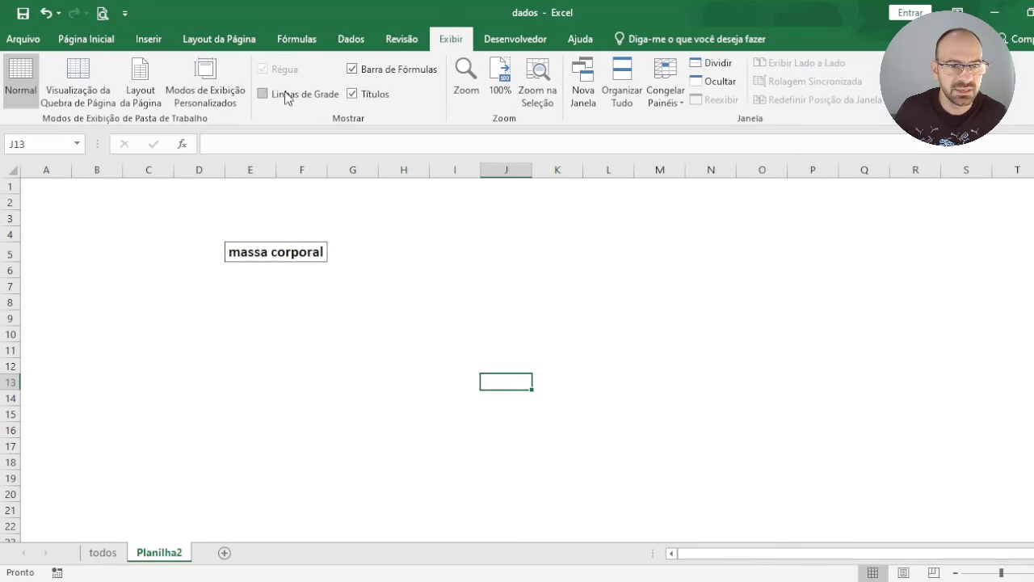
{"action": "left_click", "coordinate": [259, 285]}
- Enter the numbers 1 to 20 down column D, starting in D6
{"action": "left_click", "coordinate": [209, 273]}
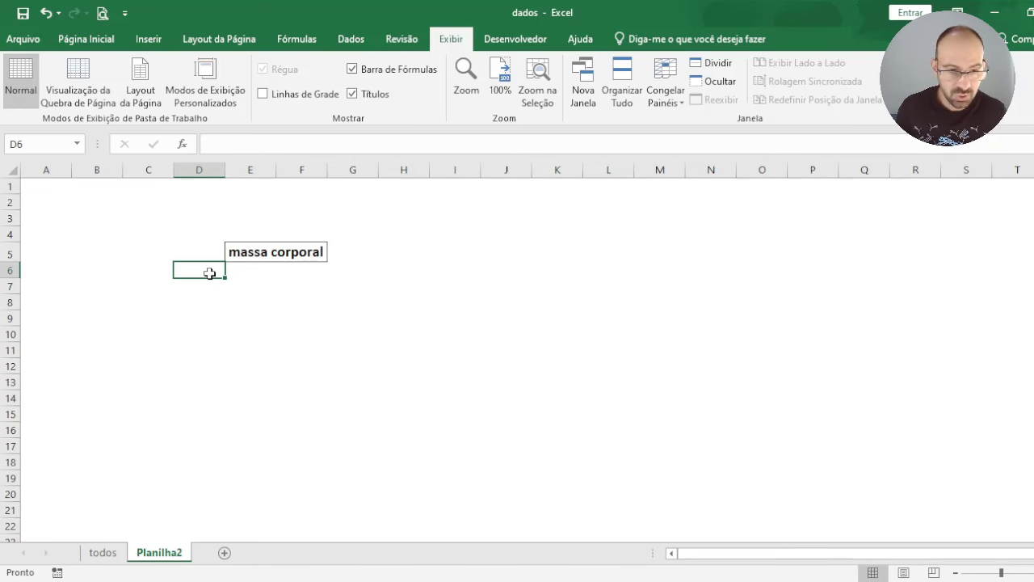
{"action": "type", "text": "1 2 3 4 5 6"}
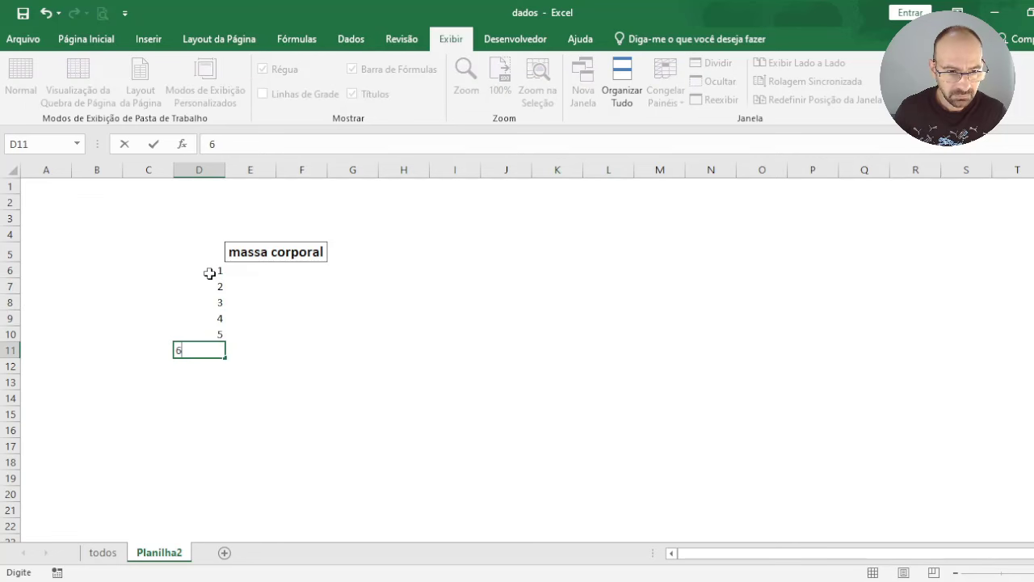
{"action": "key", "text": "Return"}
{"action": "type", "text": "7"}
{"action": "key", "text": "Return"}
{"action": "type", "text": "8"}
{"action": "key", "text": "Return"}
{"action": "type", "text": "9"}
{"action": "key", "text": "ctrl+Return"}
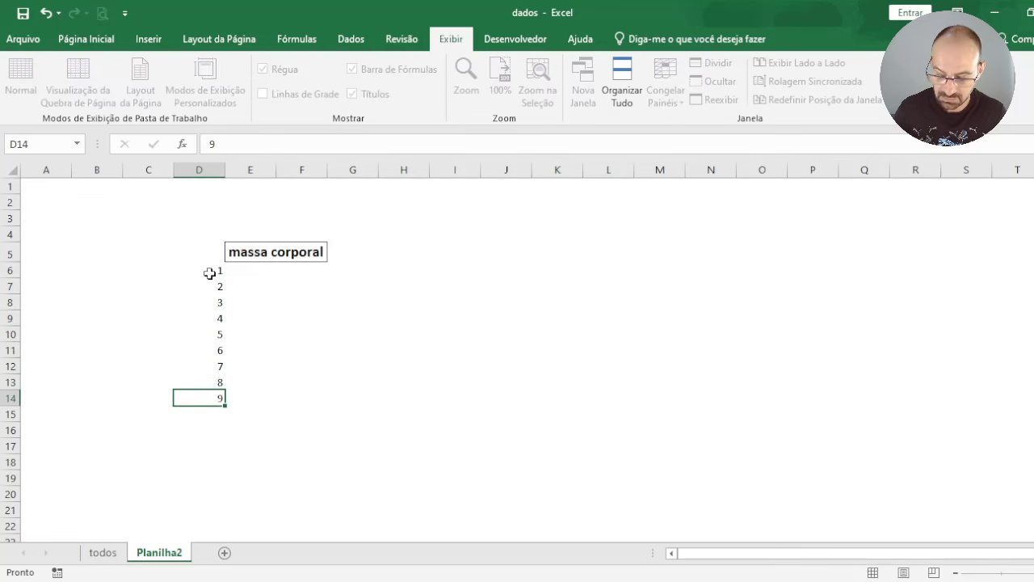
{"action": "key", "text": "Return"}
{"action": "type", "text": "10"}
{"action": "key", "text": "Return"}
{"action": "type", "text": "11"}
{"action": "key", "text": "Return"}
{"action": "type", "text": "12"}
{"action": "key", "text": "Return"}
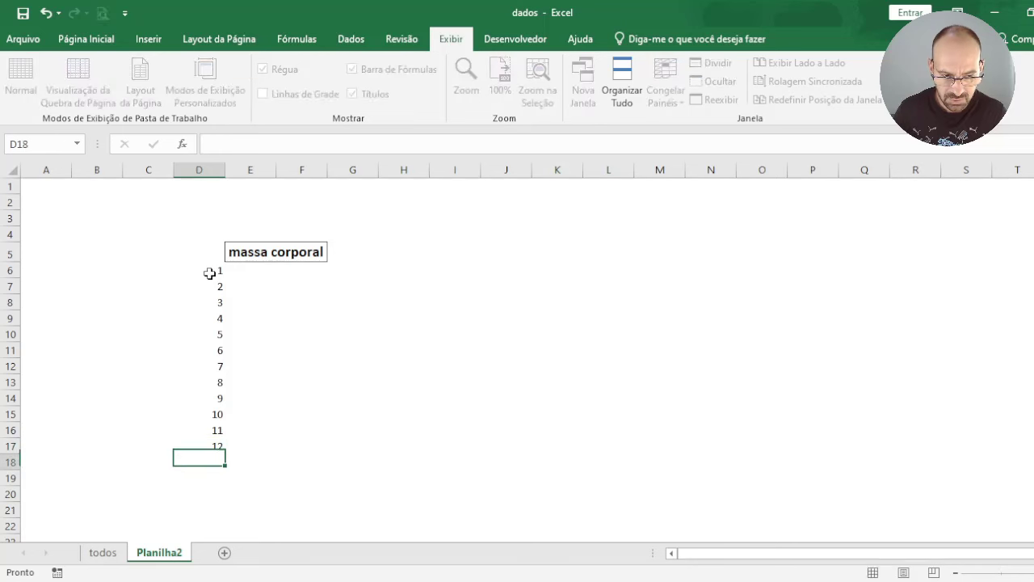
{"action": "type", "text": "13"}
{"action": "key", "text": "Return"}
{"action": "type", "text": "14"}
{"action": "key", "text": "Return"}
{"action": "type", "text": "15"}
{"action": "key", "text": "Return"}
{"action": "type", "text": "16"}
{"action": "key", "text": "Return"}
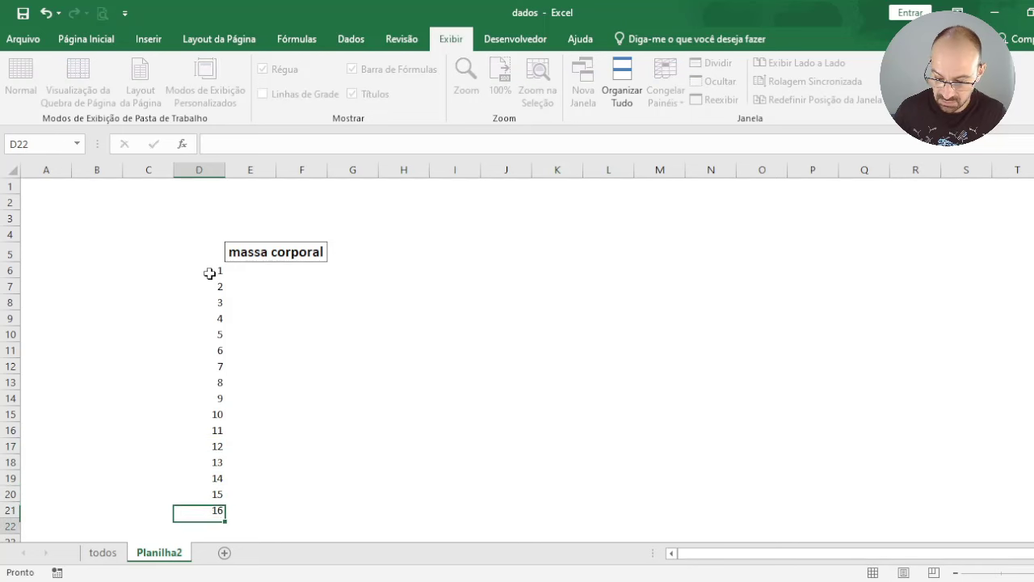
{"action": "type", "text": "17"}
{"action": "key", "text": "Return"}
{"action": "type", "text": "18"}
{"action": "key", "text": "Return"}
{"action": "type", "text": "19"}
{"action": "key", "text": "Return"}
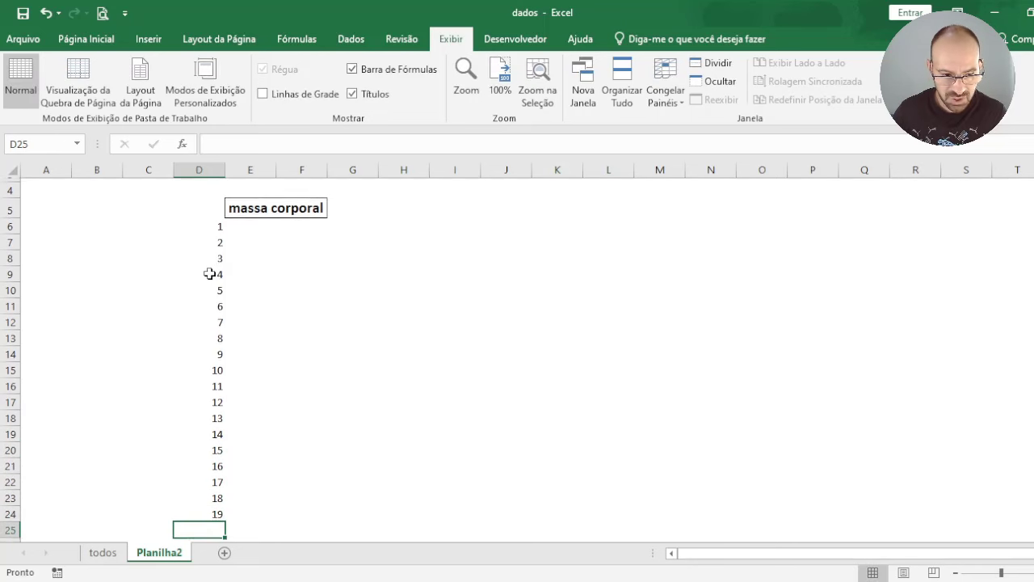
{"action": "type", "text": "20"}
{"action": "key", "text": "Up"}
{"action": "scroll", "coordinate": [186, 265], "scroll_direction": "up", "scroll_amount": 1}
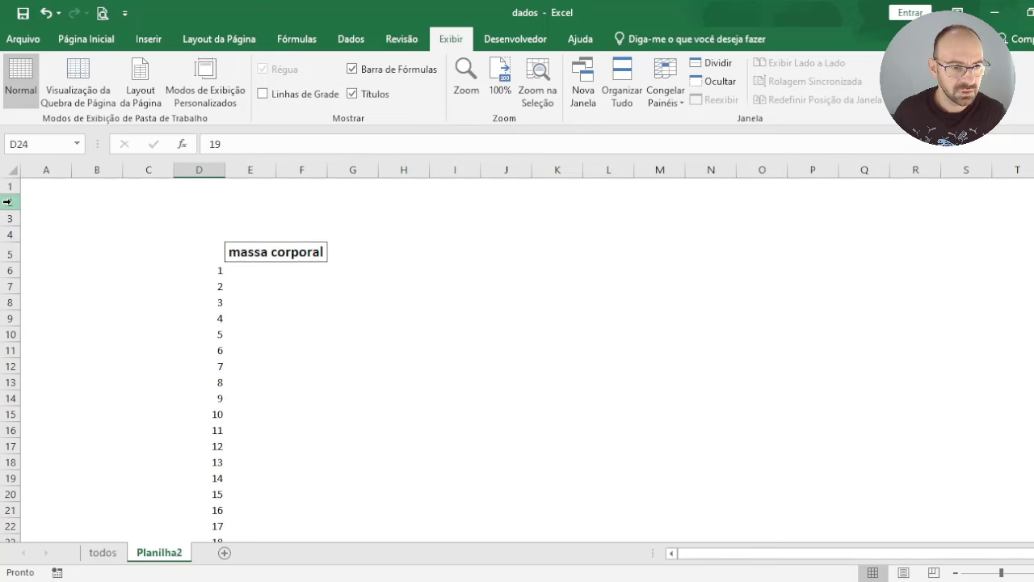
- Delete the empty rows 2 to 4 above the "massa corporal" heading
{"action": "left_click_drag", "start_coordinate": [7, 201], "coordinate": [8, 218]}
{"action": "key", "text": "ctrl+minus"}
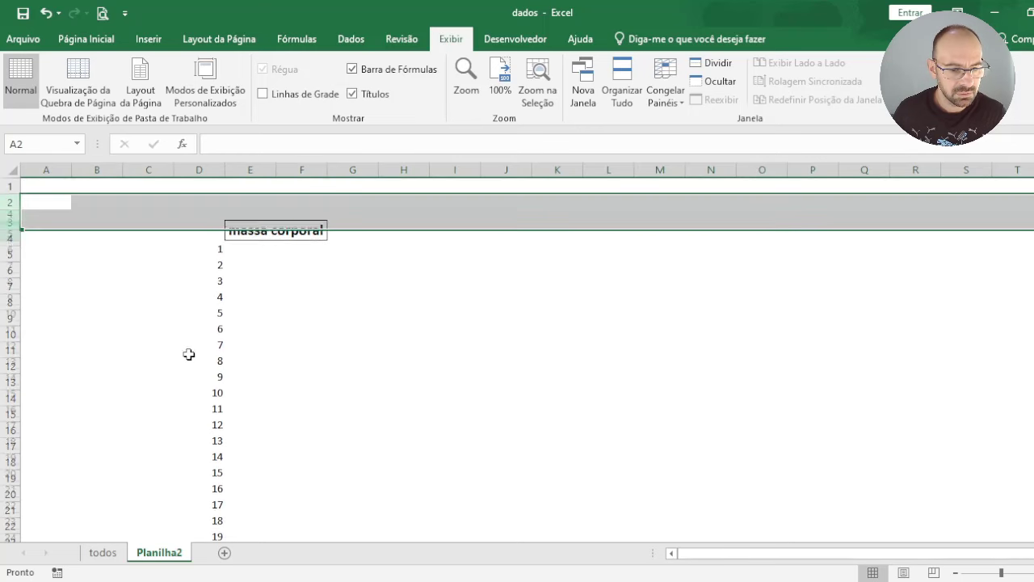
{"action": "left_click", "coordinate": [33, 197]}
- Merge and centre the "massa corporal" heading across D2:F2 above the numbered rows
{"action": "left_click_drag", "start_coordinate": [198, 204], "coordinate": [295, 200]}
{"action": "left_click", "coordinate": [104, 38]}
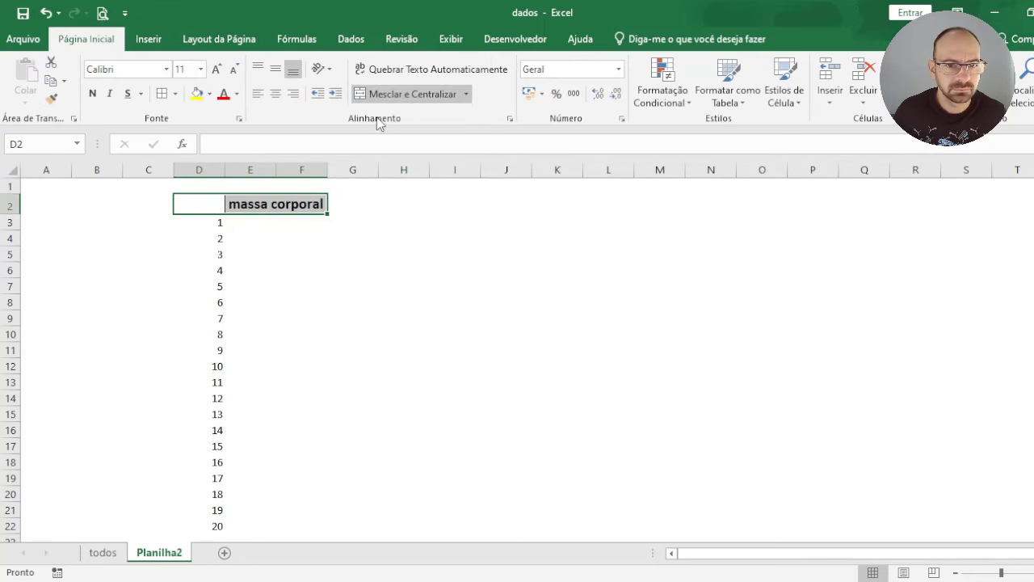
{"action": "left_click", "coordinate": [404, 94]}
{"action": "left_click", "coordinate": [343, 255]}
{"action": "left_click", "coordinate": [209, 203]}
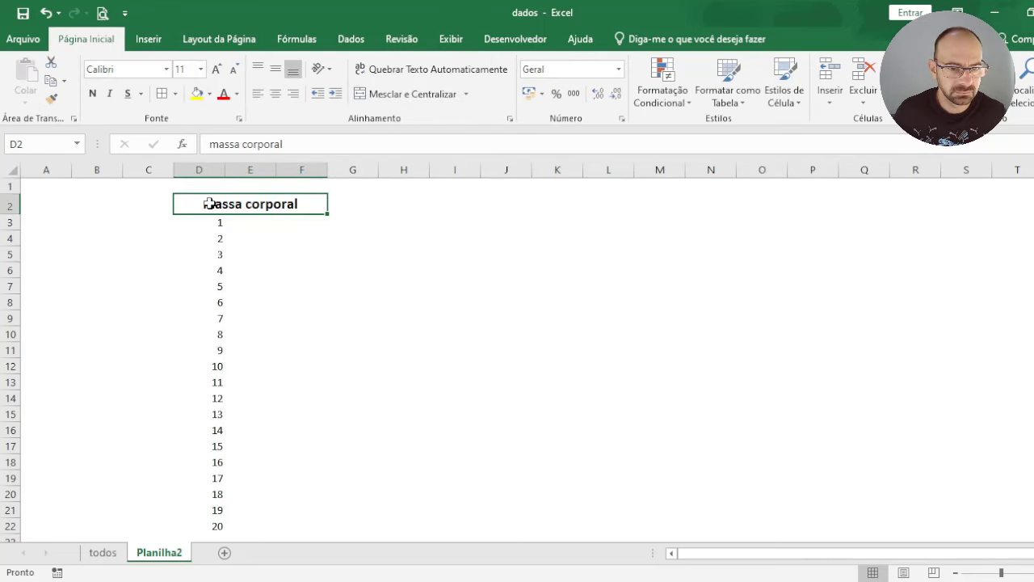
{"action": "left_click", "coordinate": [341, 307]}
- Apply all borders to the table D2:F22 and centre its contents
{"action": "left_click_drag", "start_coordinate": [243, 212], "coordinate": [280, 474]}
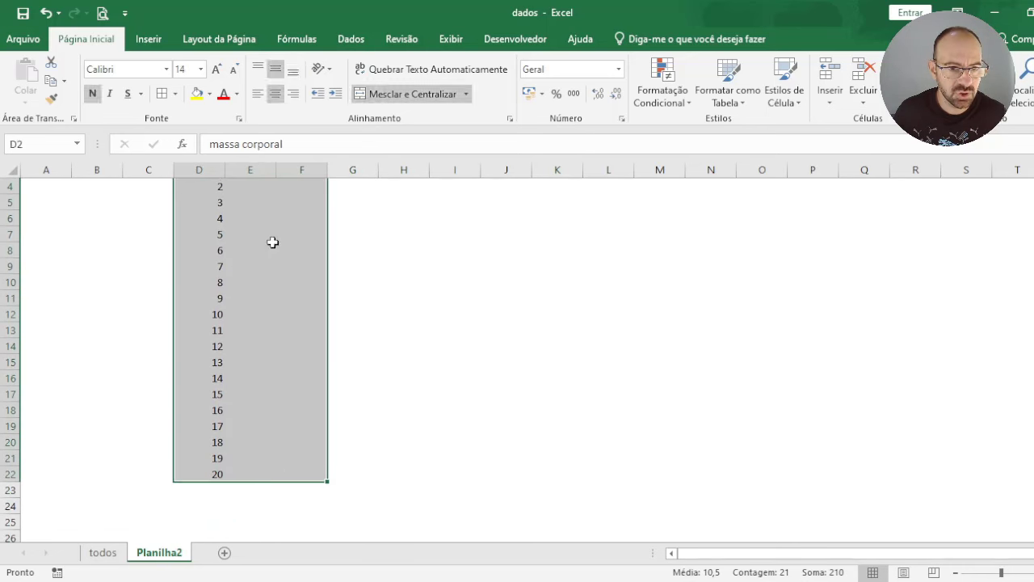
{"action": "left_click", "coordinate": [163, 94]}
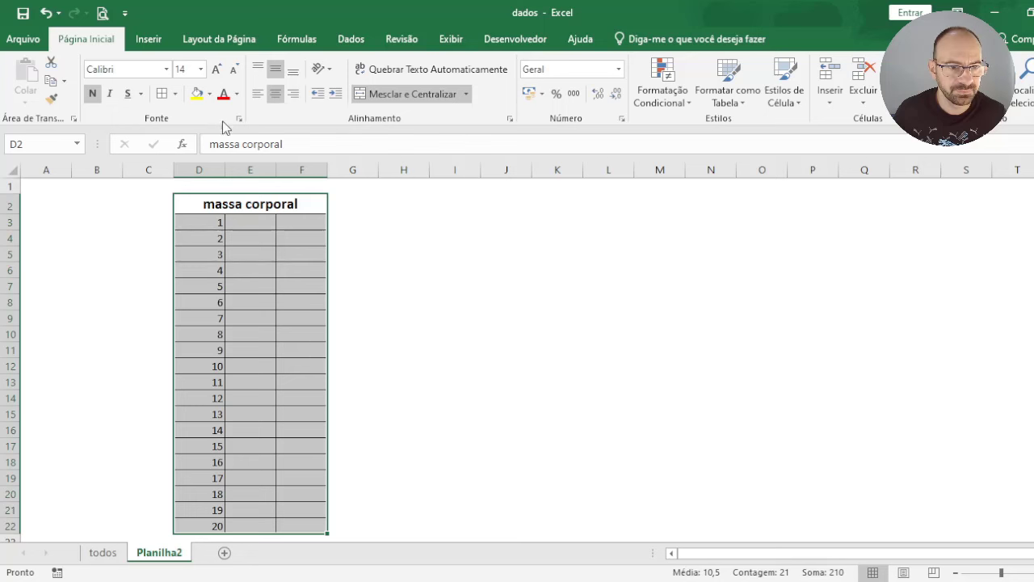
{"action": "left_click", "coordinate": [275, 94]}
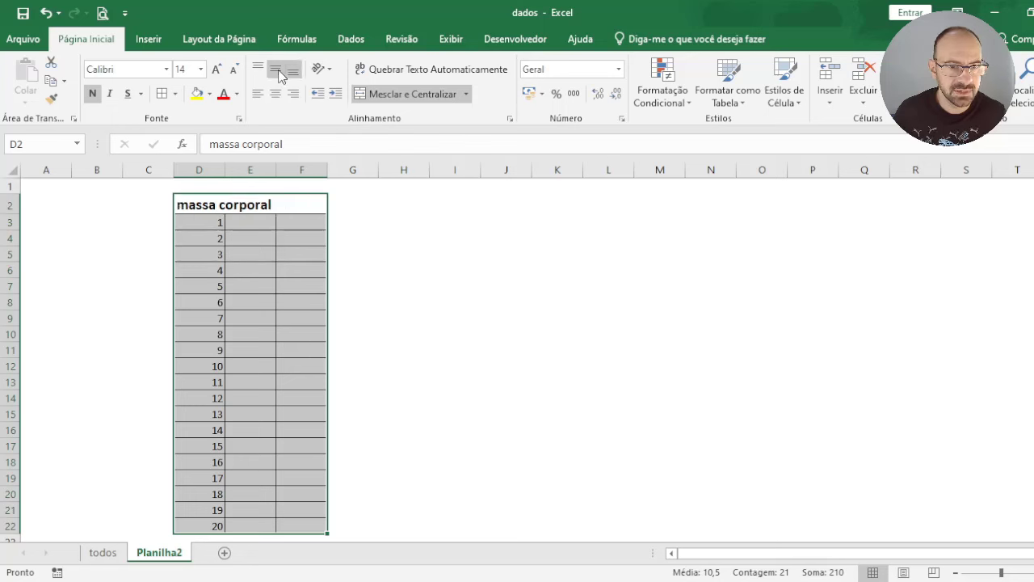
{"action": "left_click", "coordinate": [276, 94]}
{"action": "left_click", "coordinate": [254, 284]}
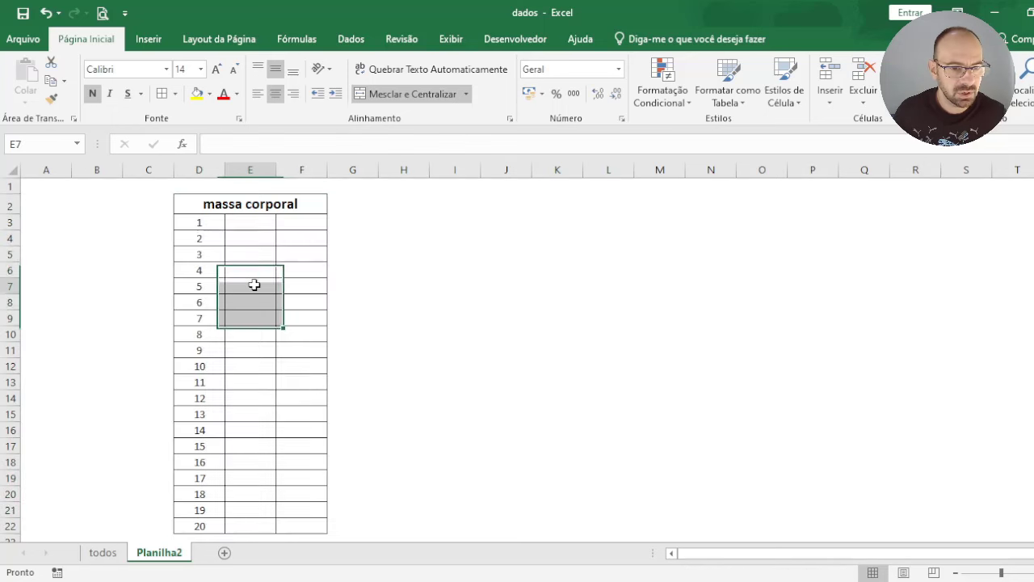
{"action": "left_click", "coordinate": [303, 208]}
{"action": "left_click", "coordinate": [210, 232]}
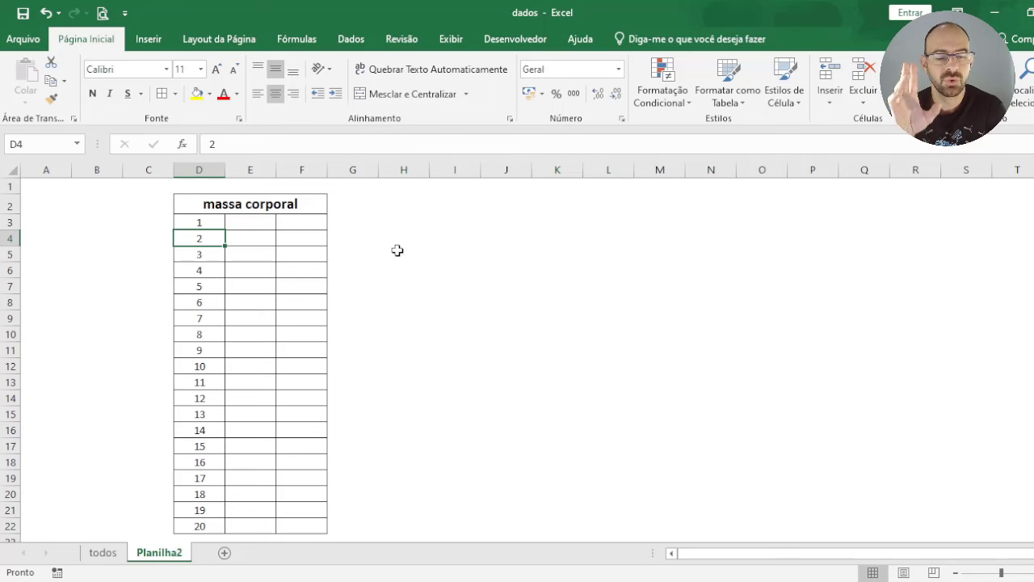
- Enter the labels "crianças" in J5 and "adolescentes" in J6
{"action": "left_click", "coordinate": [485, 252]}
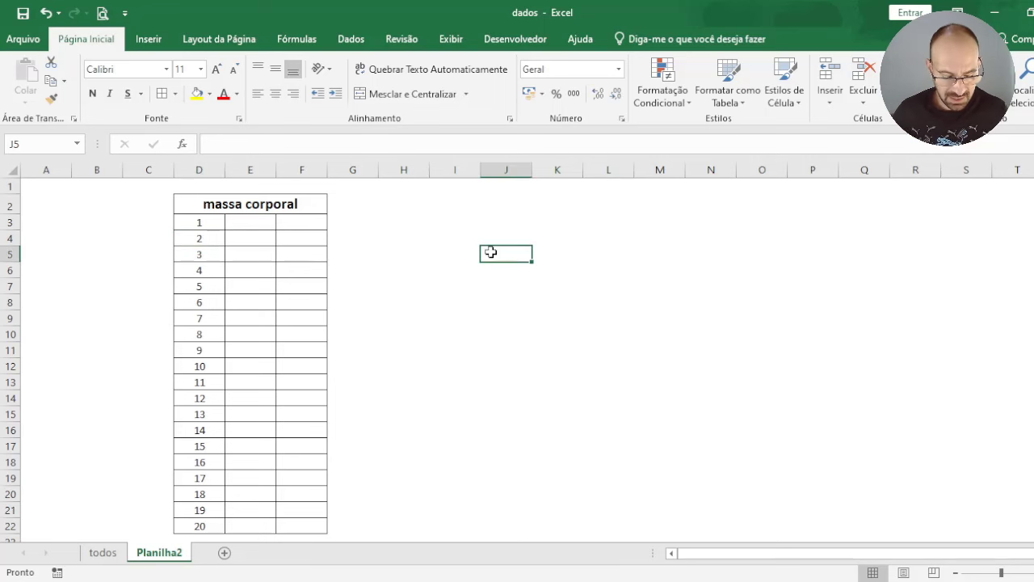
{"action": "type", "text": "crianças"}
{"action": "key", "text": "Return"}
{"action": "type", "text": "adoles"}
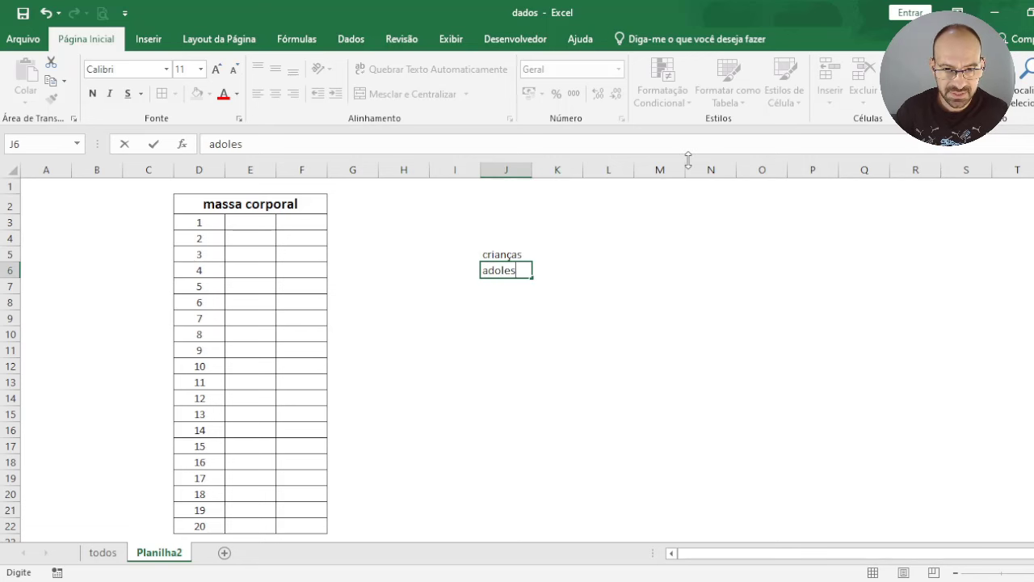
{"action": "type", "text": "centes"}
{"action": "key", "text": "Return"}
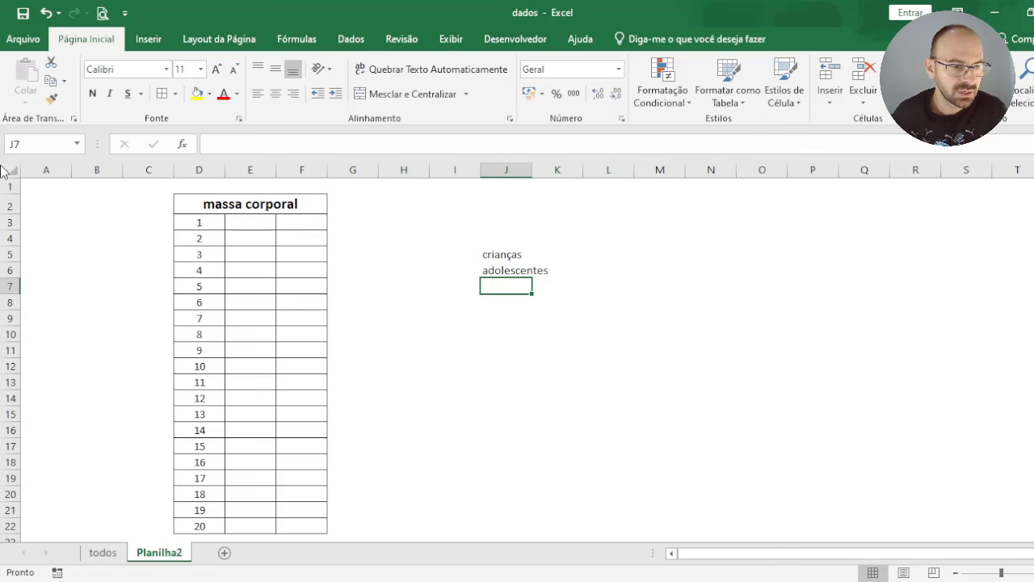
- Reduce the height of empty row 1 above the "massa corporal" table
{"action": "left_click_drag", "start_coordinate": [13, 193], "coordinate": [9, 185]}
{"action": "left_click", "coordinate": [242, 218]}
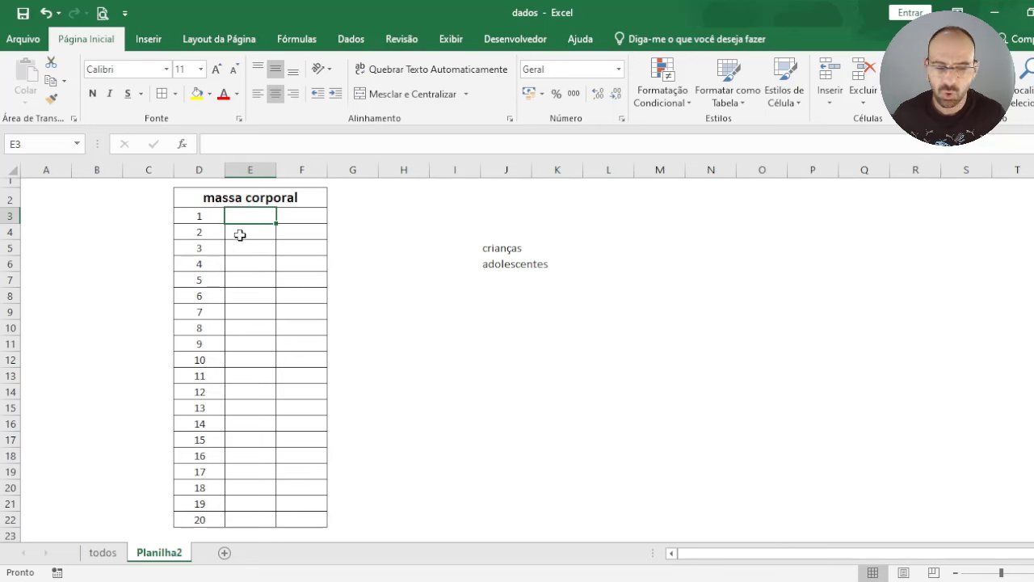
- Enter the body mass values 70, 69, 52, 59 and 54 in cells E3 to E7
{"action": "left_click", "coordinate": [240, 305]}
{"action": "left_click", "coordinate": [252, 215]}
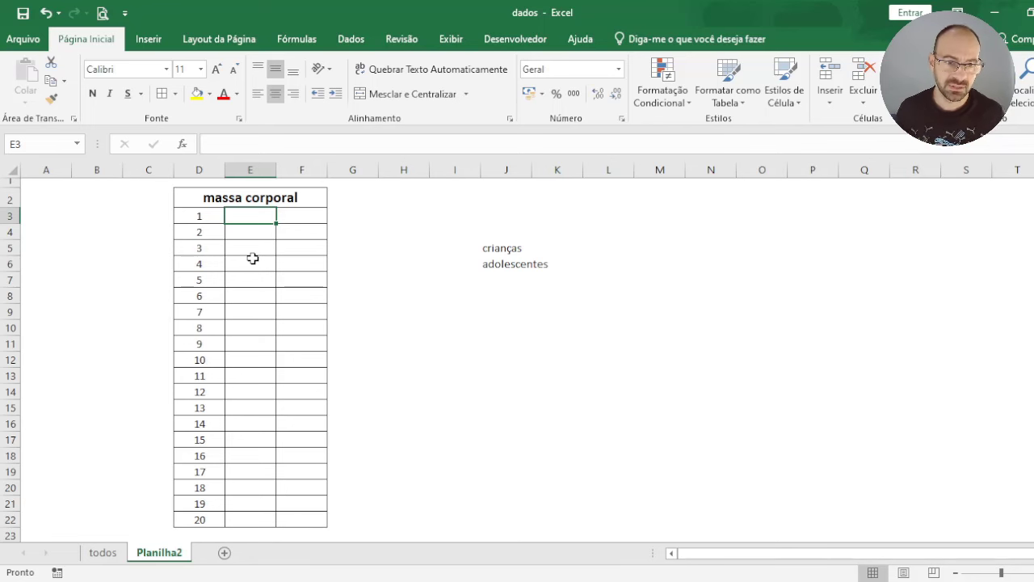
{"action": "type", "text": "70"}
{"action": "key", "text": "Return"}
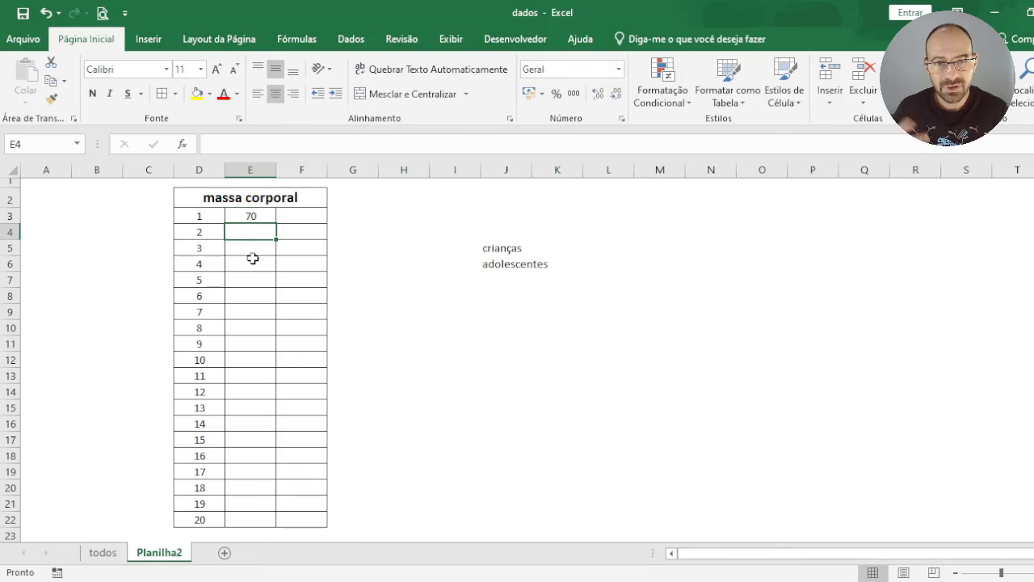
{"action": "type", "text": "69"}
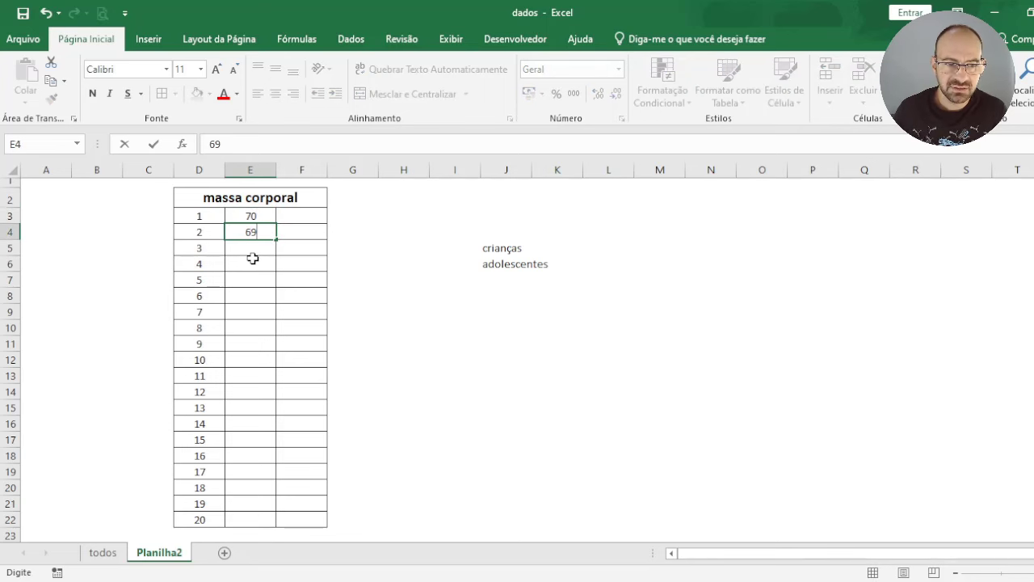
{"action": "key", "text": "Return"}
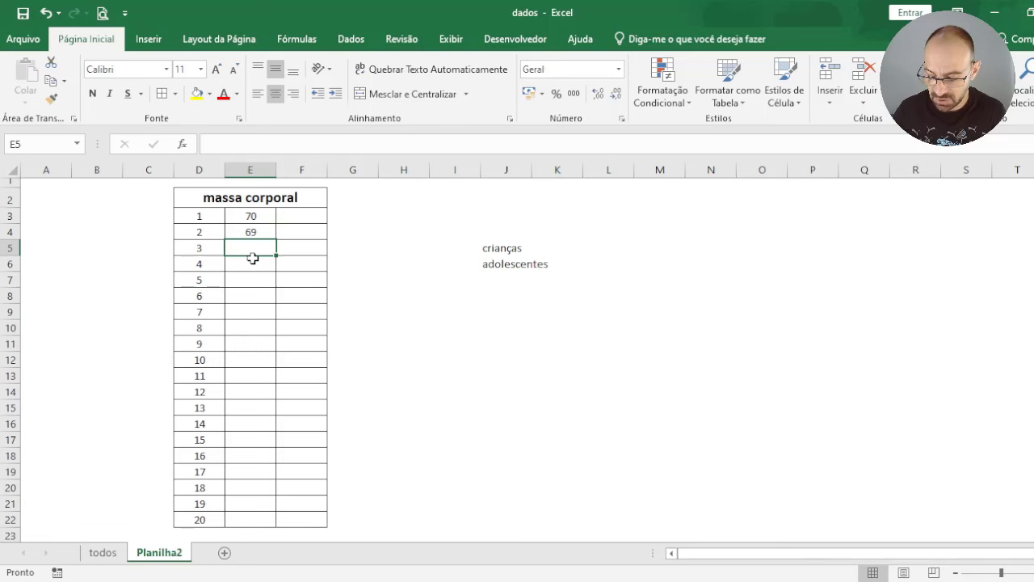
{"action": "type", "text": "52"}
{"action": "key", "text": "Return"}
{"action": "type", "text": "53"}
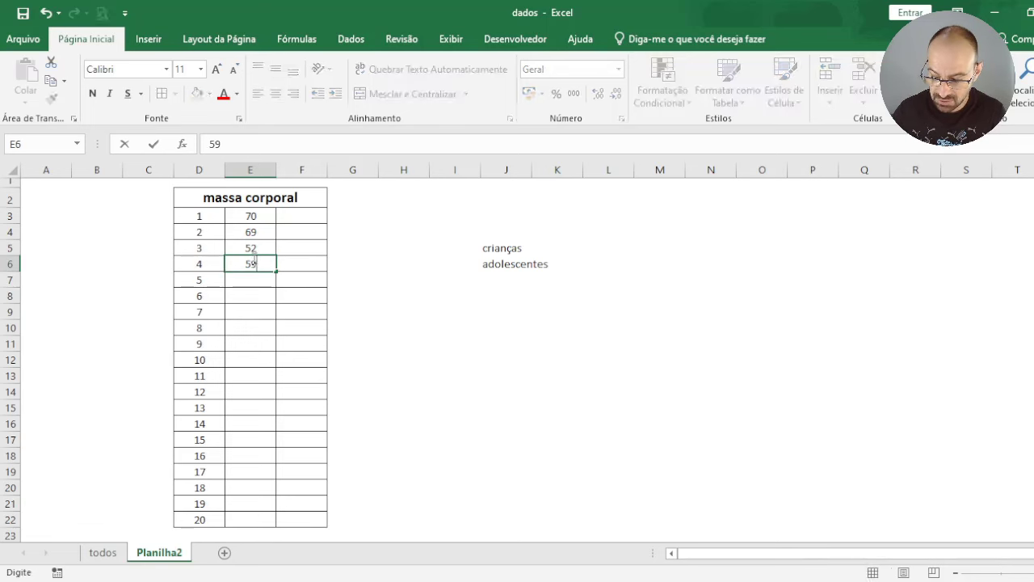
{"action": "key", "text": "Return"}
{"action": "type", "text": "54"}
{"action": "key", "text": "Return"}
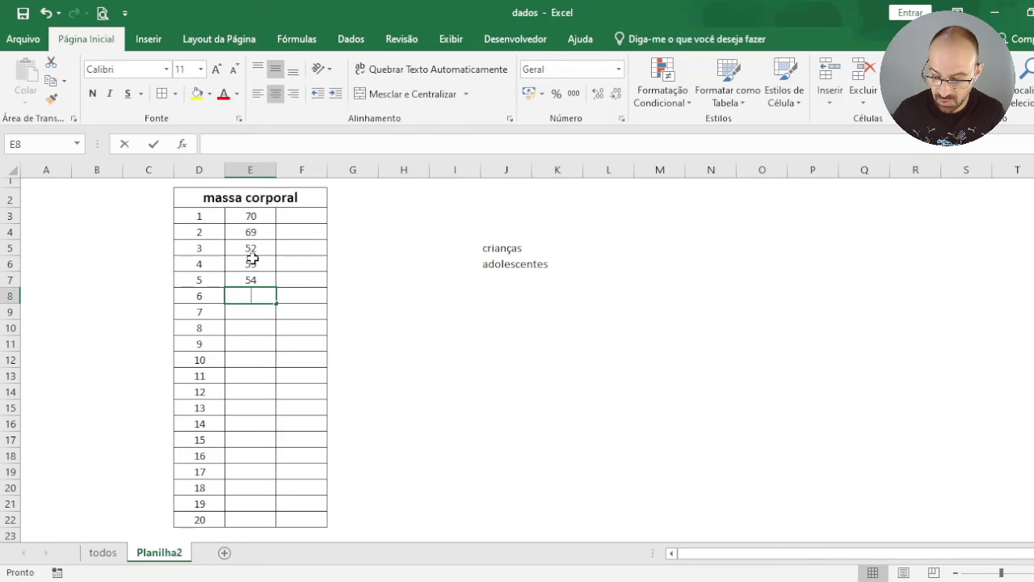
- Enter the body mass values 70, 71, 69, 90 and 100 in cells E8 to E12
{"action": "type", "text": "70"}
{"action": "key", "text": "Return"}
{"action": "type", "text": "71"}
{"action": "key", "text": "Return"}
{"action": "type", "text": "69"}
{"action": "key", "text": "Return"}
{"action": "type", "text": "90"}
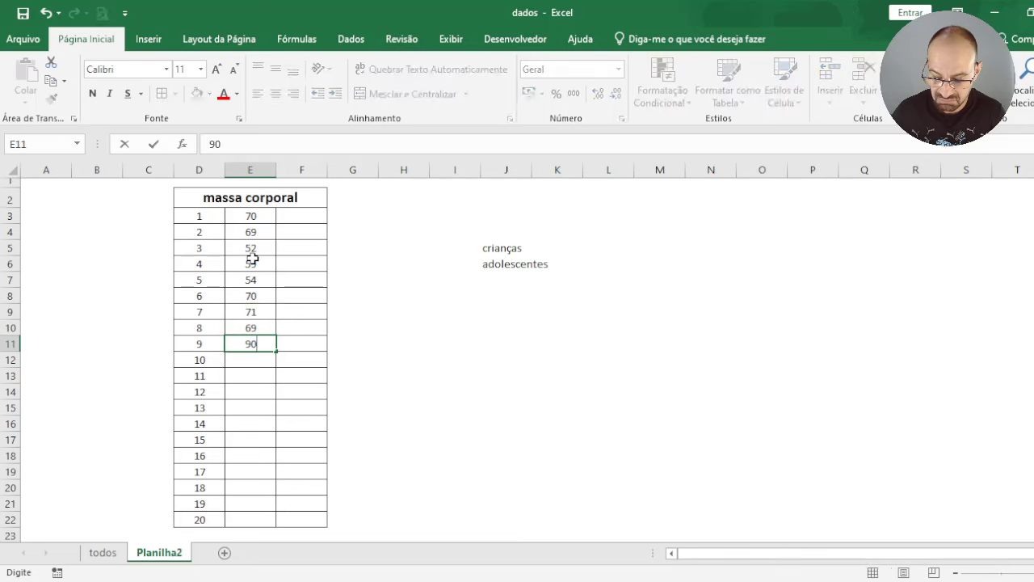
{"action": "key", "text": "Return"}
{"action": "type", "text": "100"}
{"action": "key", "text": "Return"}
- Enter the body mass values 56, 65, 63, 57 and 60 in cells E13 to E17
{"action": "type", "text": "56"}
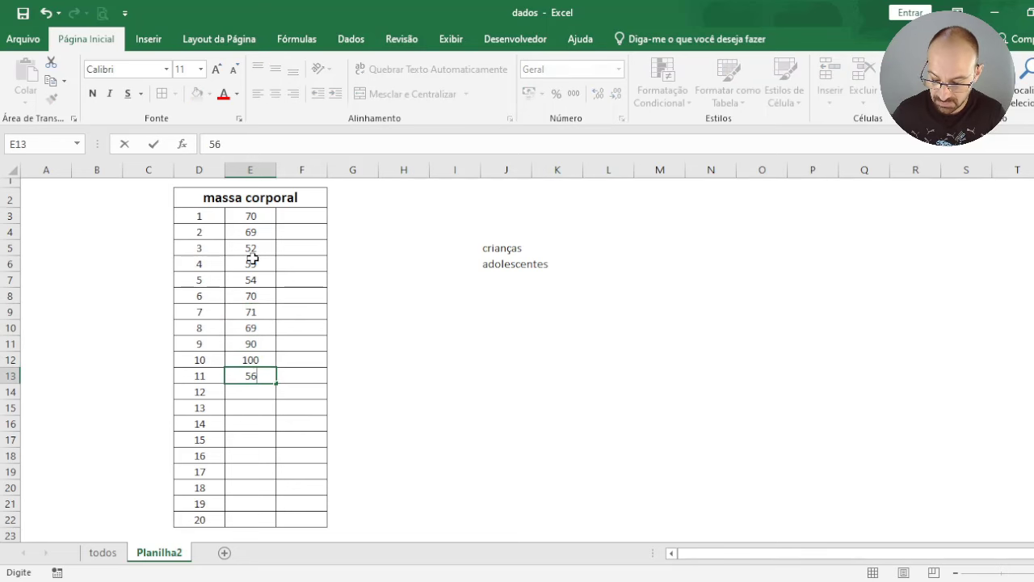
{"action": "key", "text": "Return"}
{"action": "type", "text": "65"}
{"action": "key", "text": "Return"}
{"action": "type", "text": "63"}
{"action": "key", "text": "Return"}
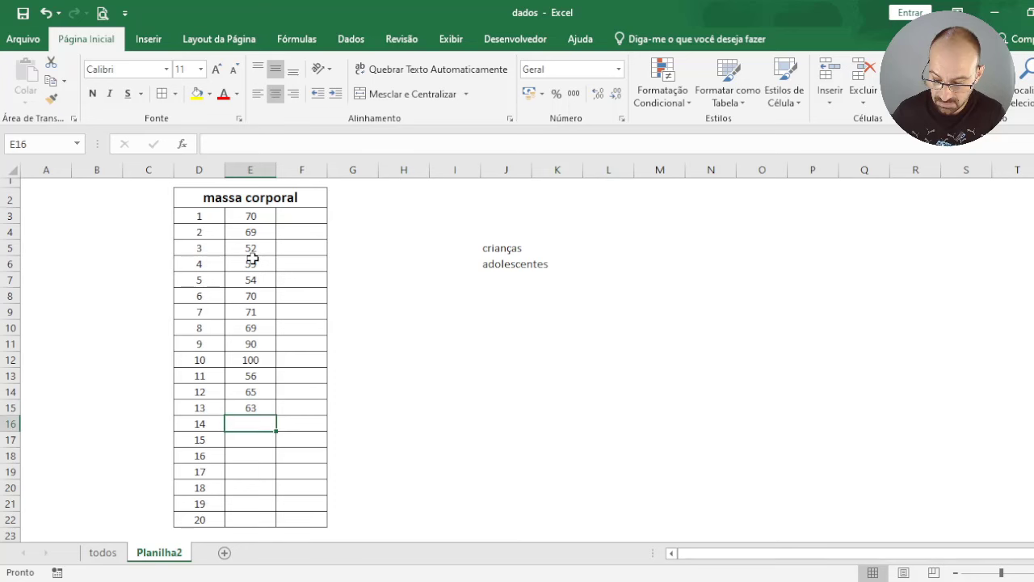
{"action": "type", "text": "57"}
{"action": "key", "text": "Return"}
{"action": "type", "text": "60"}
{"action": "key", "text": "Return"}
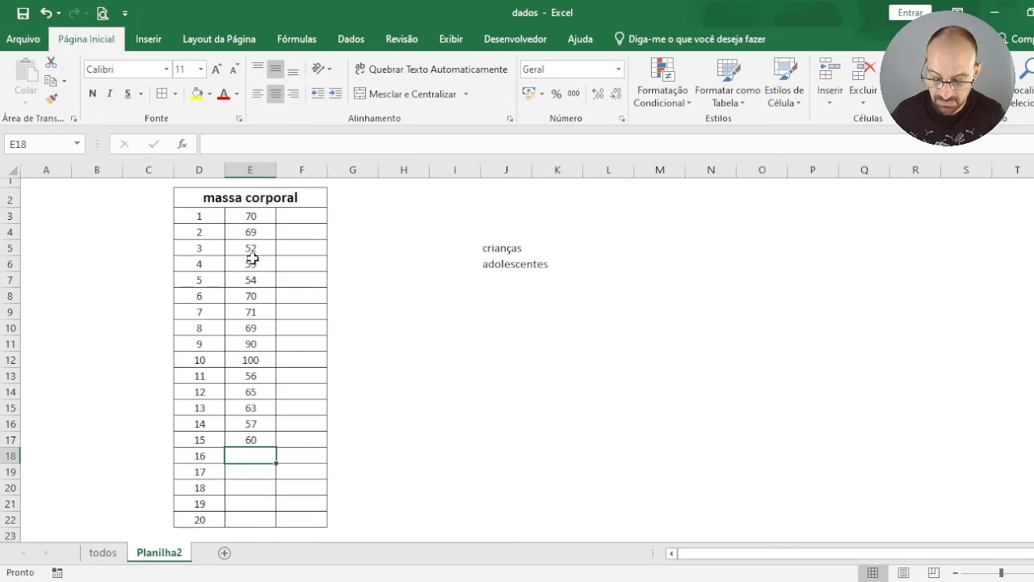
- Enter the body mass values 63, 64, 77, 85 and 86 in cells E18 to E22
{"action": "type", "text": "63"}
{"action": "key", "text": "Return"}
{"action": "type", "text": "64"}
{"action": "key", "text": "Return"}
{"action": "type", "text": "77"}
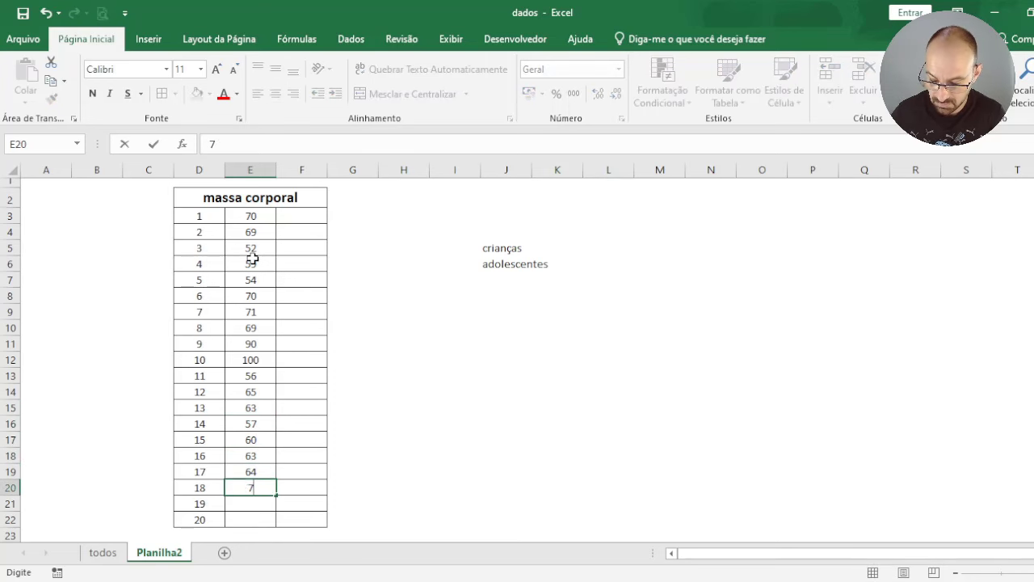
{"action": "key", "text": "Return"}
{"action": "type", "text": "85"}
{"action": "key", "text": "Return"}
{"action": "type", "text": "86"}
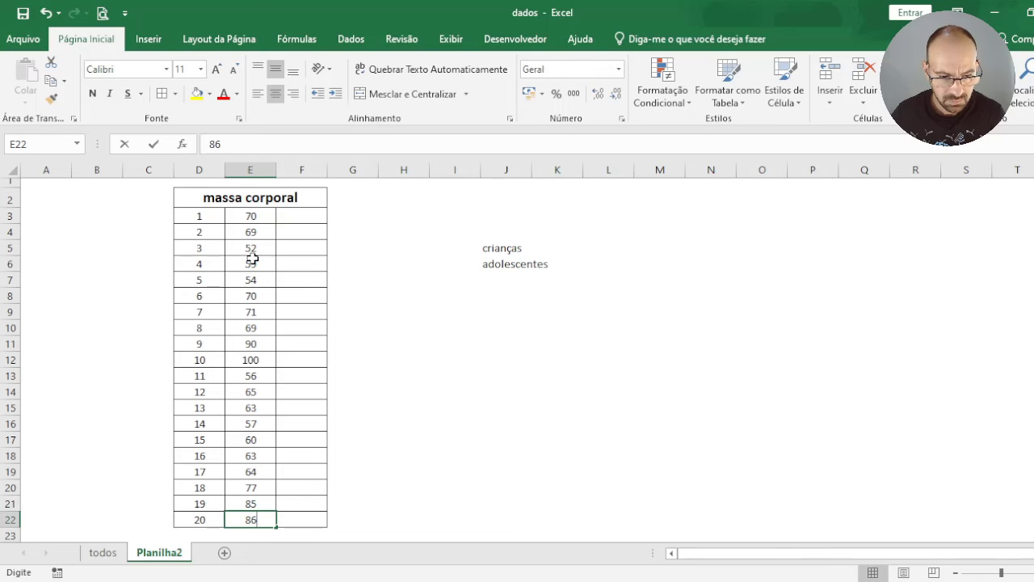
{"action": "key", "text": "Up"}
{"action": "left_click", "coordinate": [329, 417]}
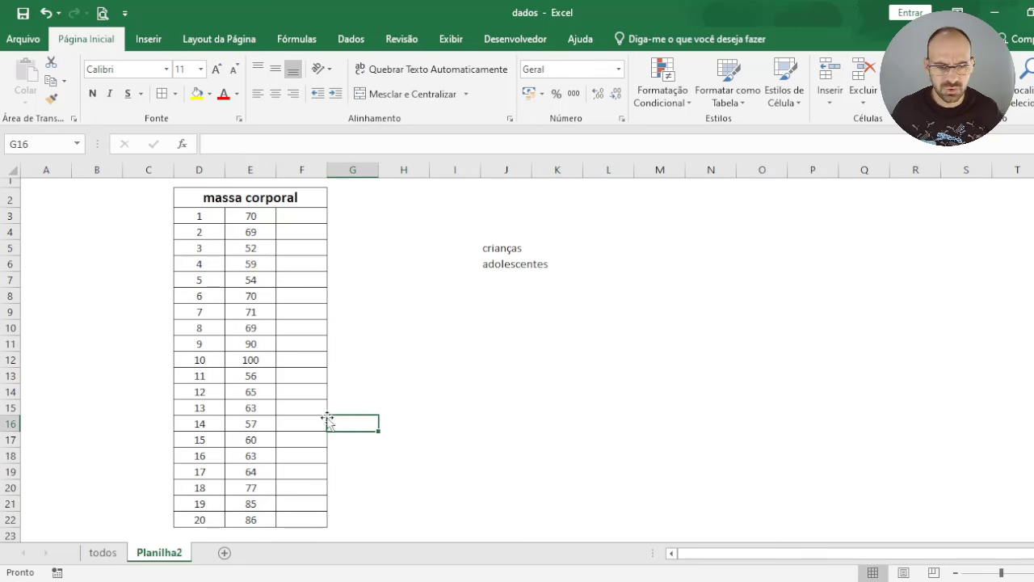
- Format the body mass values in E3:E22 as bold with a dark blue font colour
{"action": "left_click", "coordinate": [291, 218]}
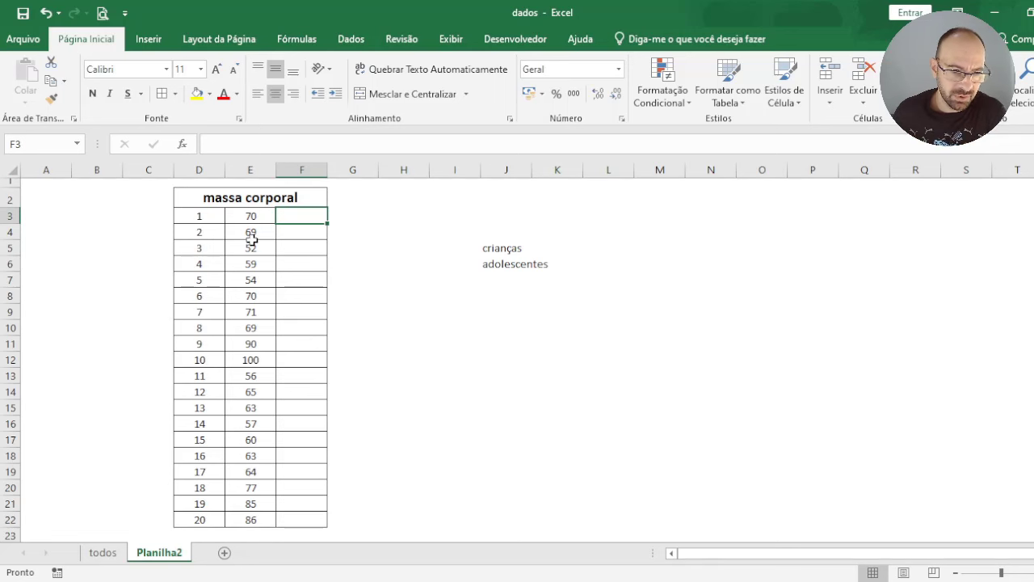
{"action": "left_click_drag", "start_coordinate": [252, 217], "coordinate": [255, 514]}
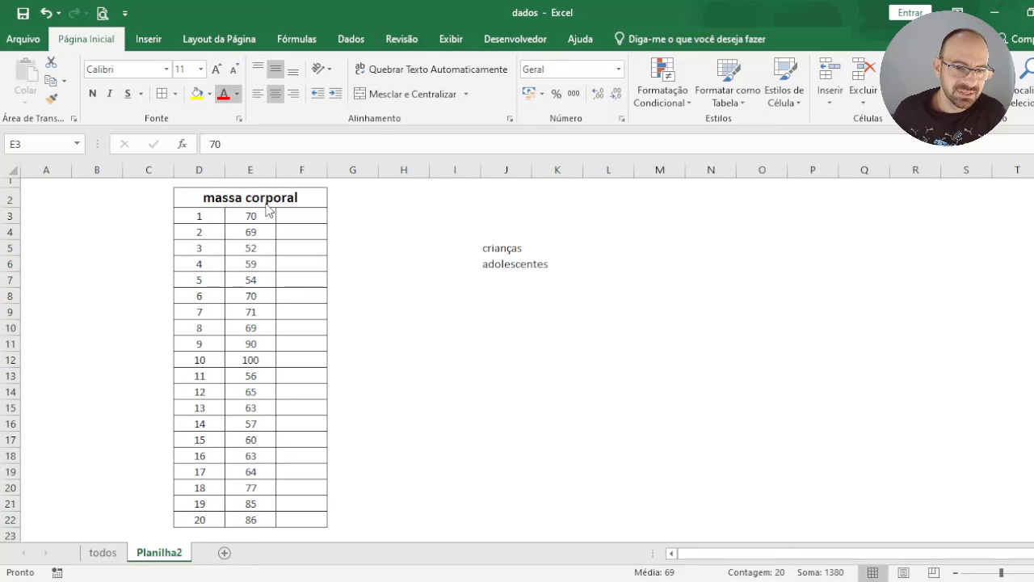
{"action": "left_click", "coordinate": [92, 93]}
{"action": "left_click", "coordinate": [368, 349]}
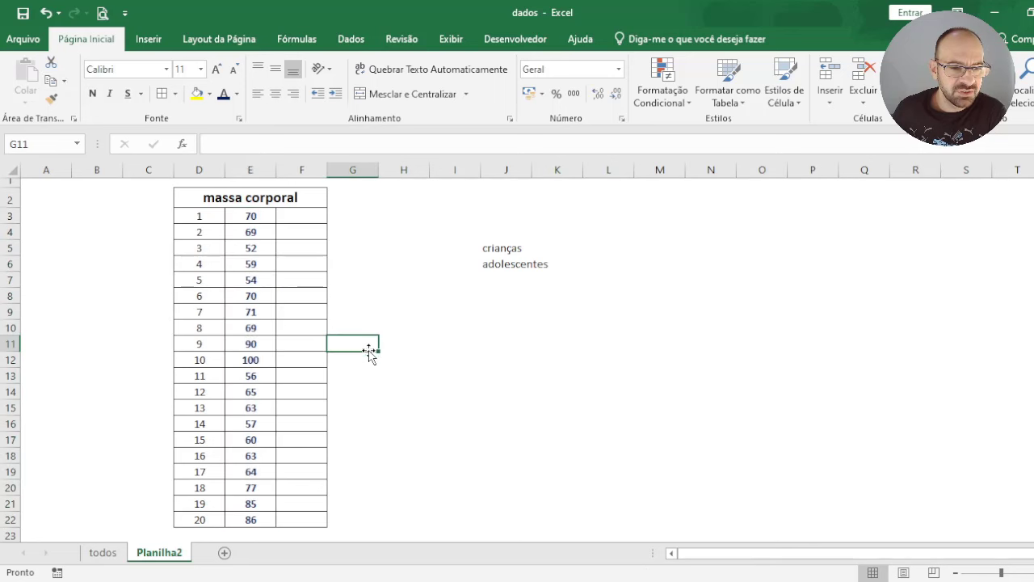
- Enter the second measurements 69,5, 69,3, 52,8, 59,2 and 54 in cells F3 to F7
{"action": "left_click", "coordinate": [319, 222]}
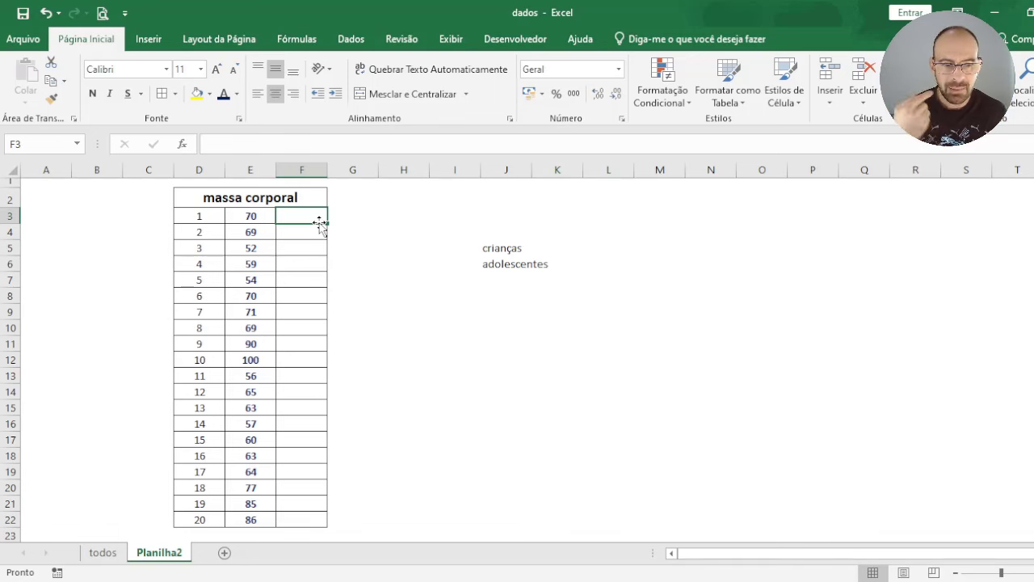
{"action": "type", "text": "69,5"}
{"action": "key", "text": "Return"}
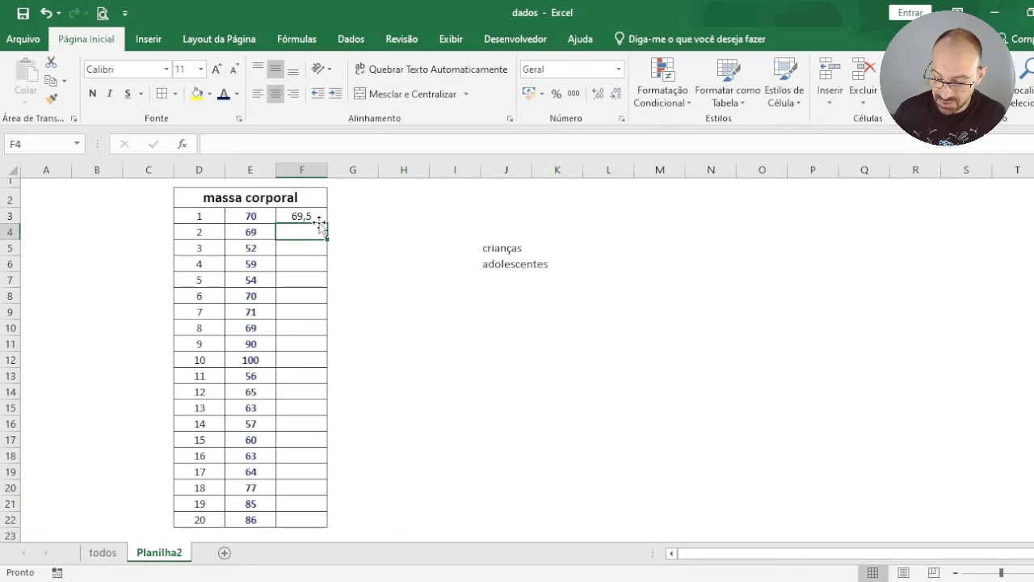
{"action": "type", "text": "69,3"}
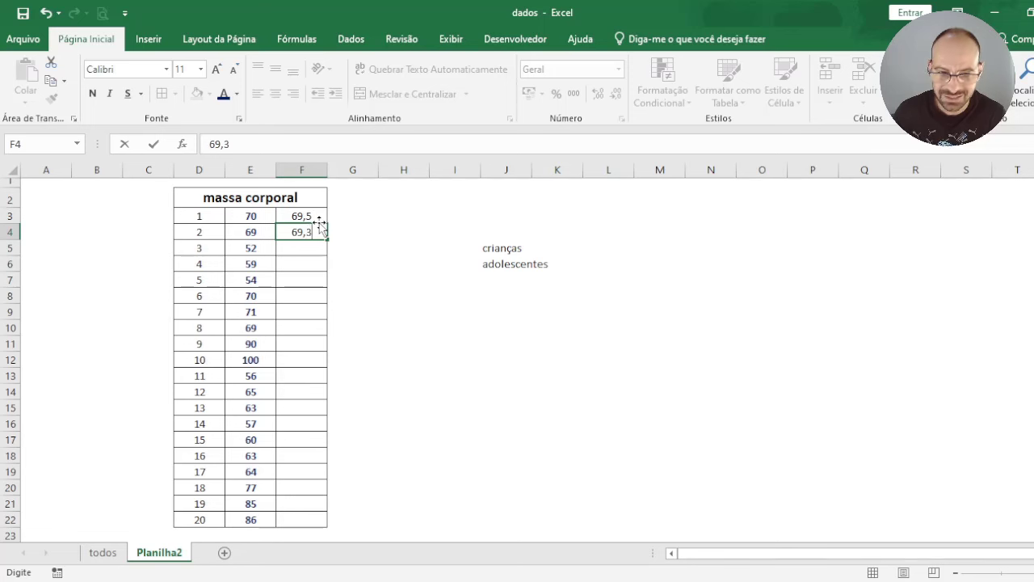
{"action": "key", "text": "Return"}
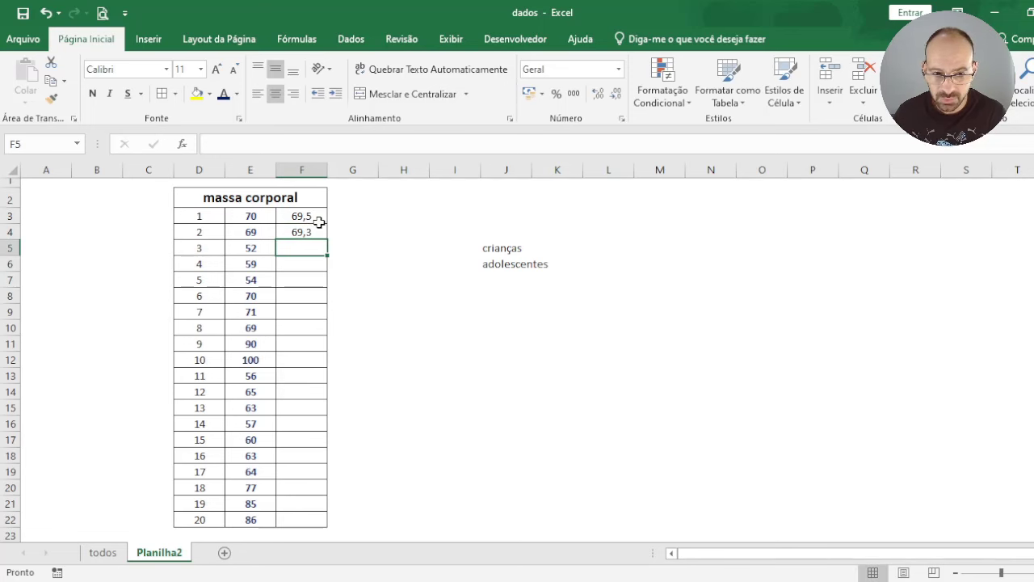
{"action": "type", "text": "52,8"}
{"action": "key", "text": "Return"}
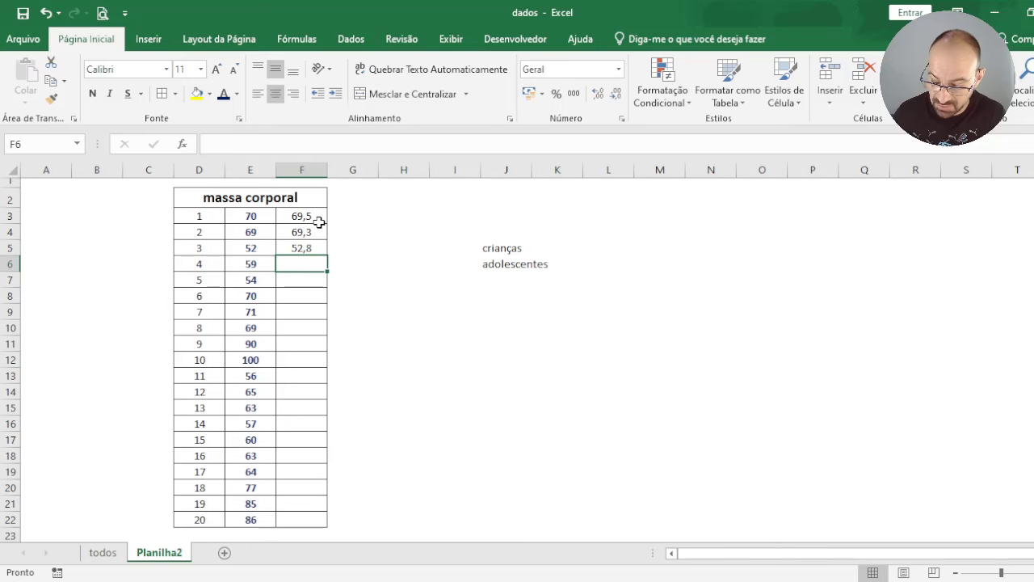
{"action": "type", "text": "59,2"}
{"action": "key", "text": "Return"}
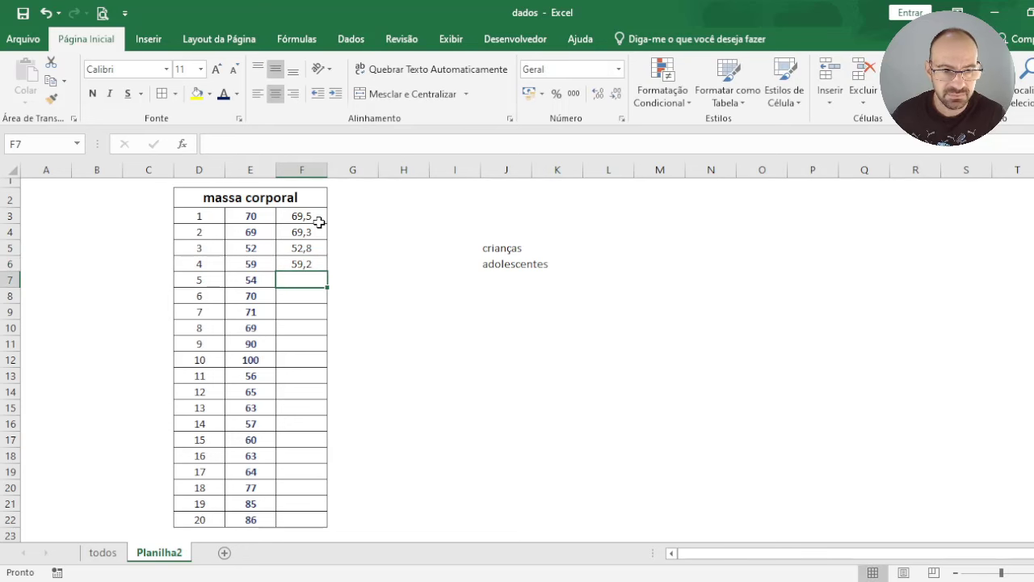
{"action": "type", "text": "54"}
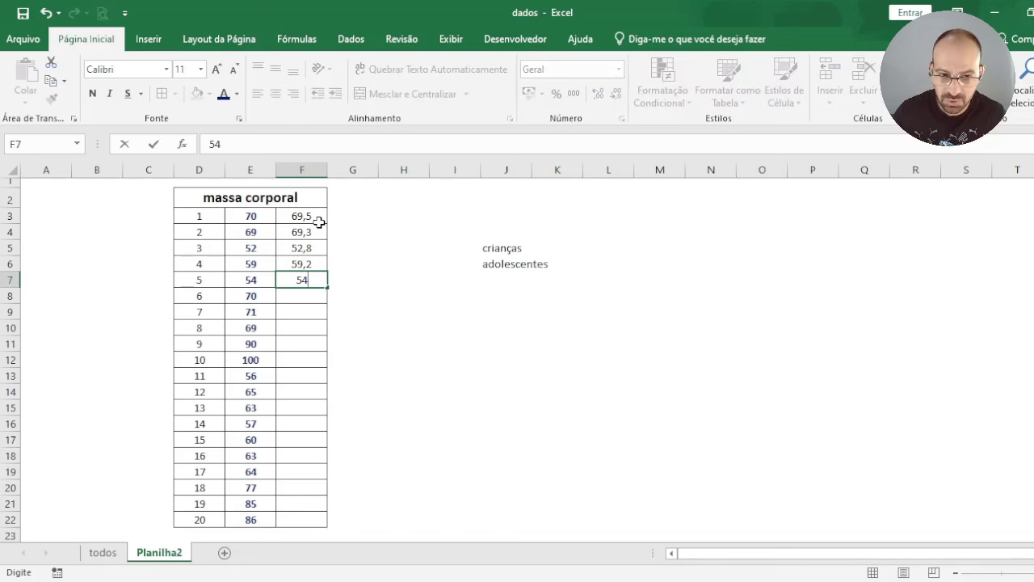
{"action": "key", "text": "Return"}
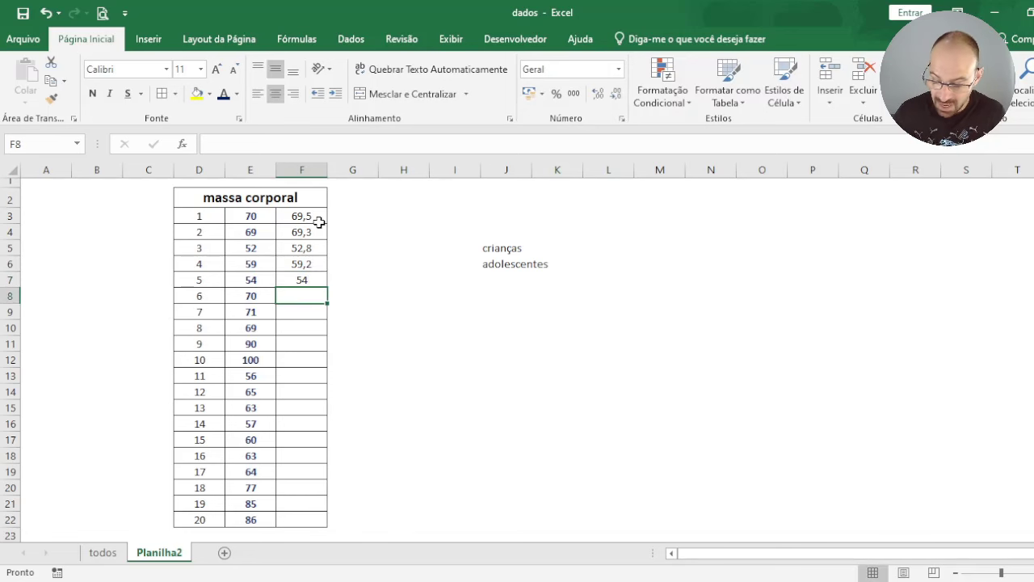
- Enter the second measurements 69, 71,9, 68,4, 90,5 and 100 in cells F8 to F12
{"action": "type", "text": "69"}
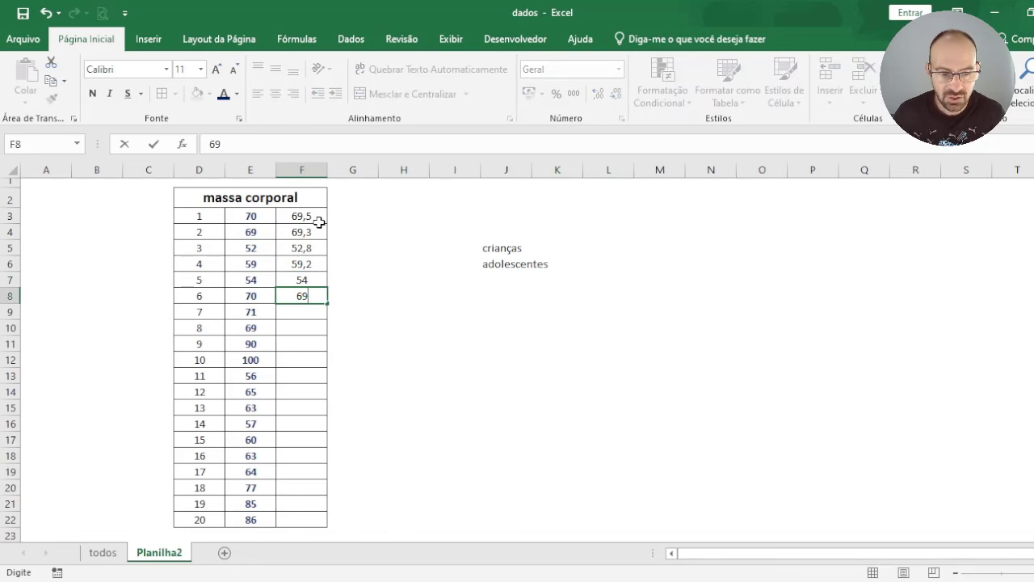
{"action": "key", "text": "Return"}
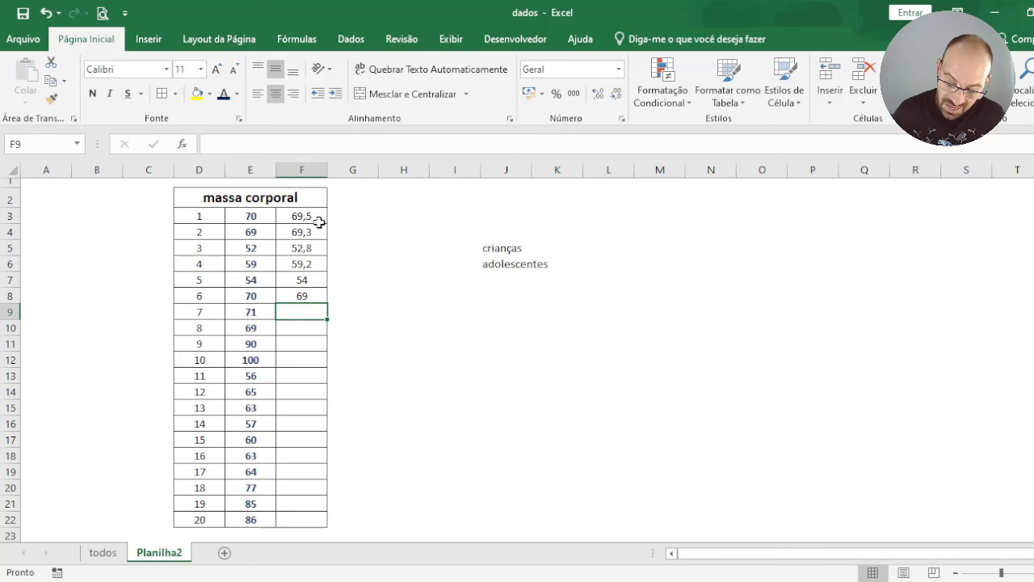
{"action": "type", "text": "71,9"}
{"action": "key", "text": "Return"}
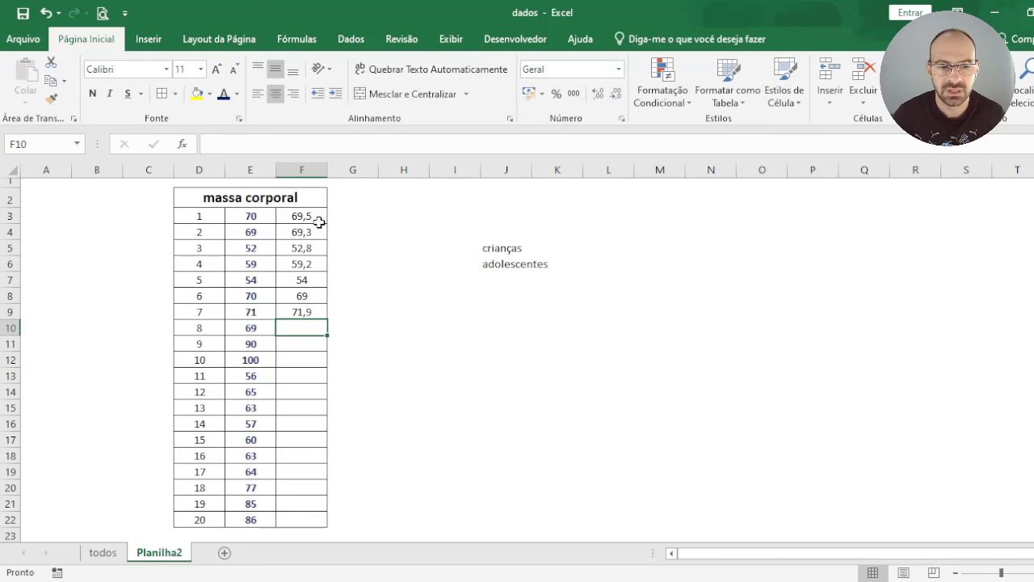
{"action": "type", "text": "6"}
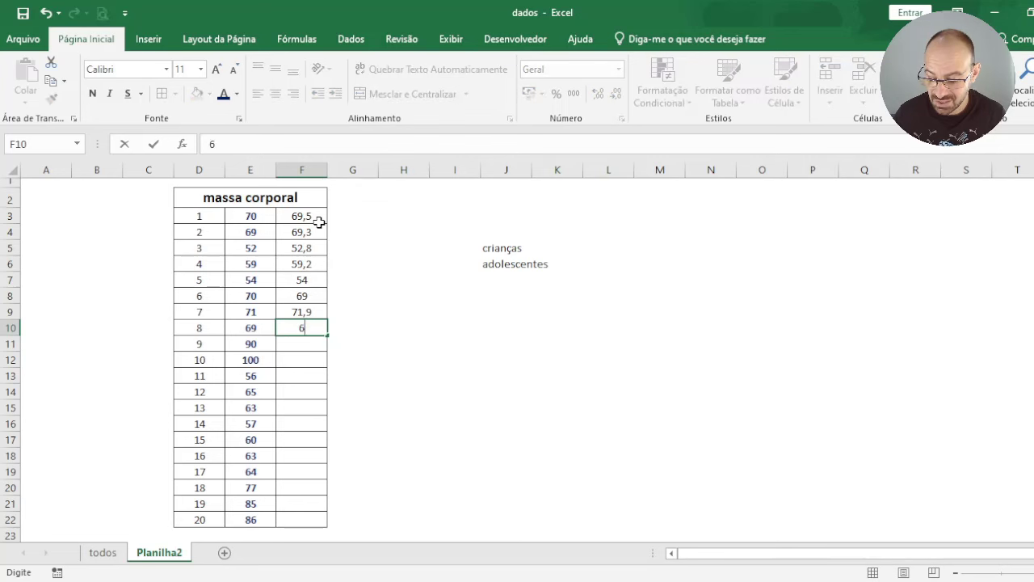
{"action": "type", "text": "8,4"}
{"action": "key", "text": "Return"}
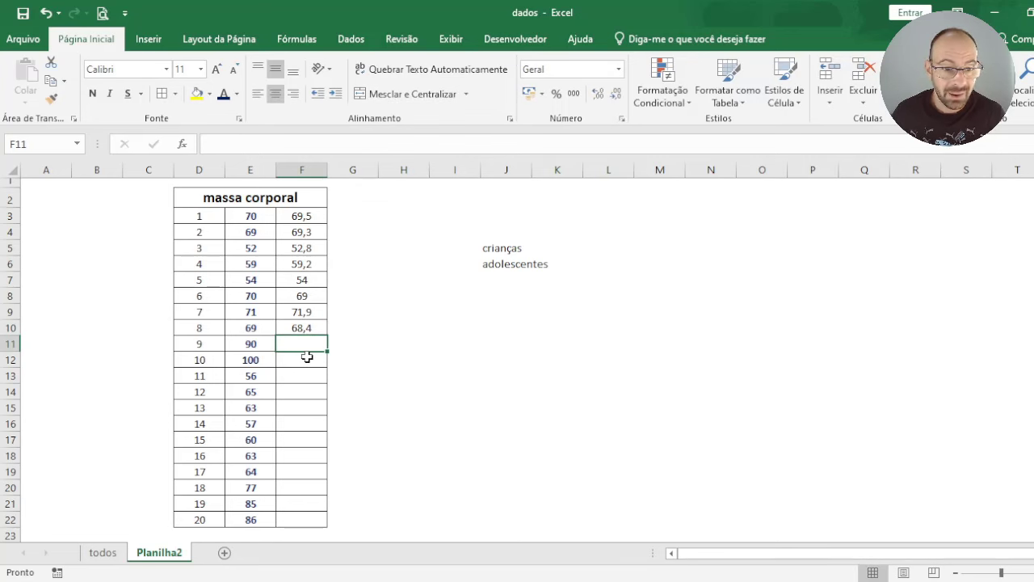
{"action": "type", "text": "90,5"}
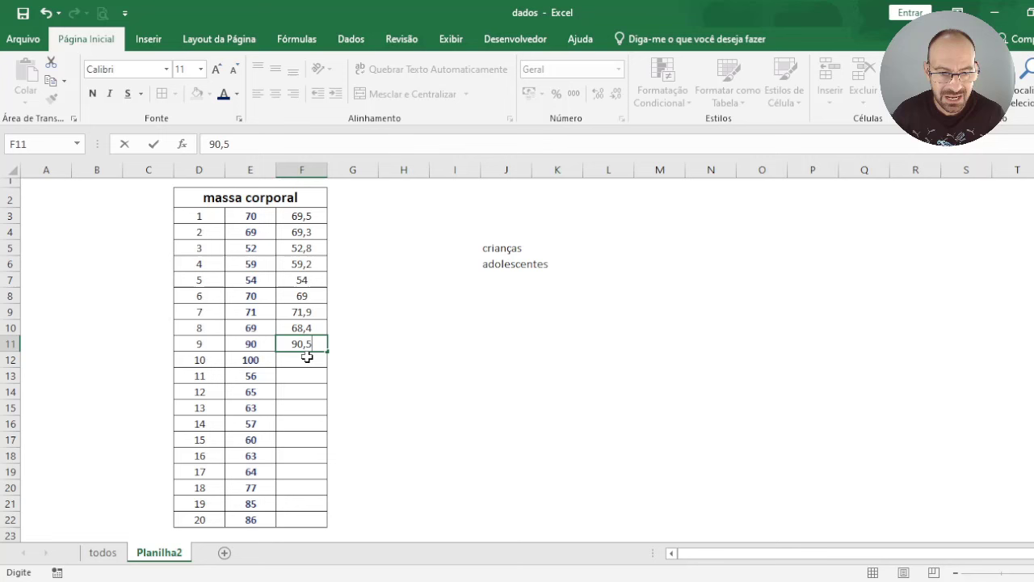
{"action": "key", "text": "Return"}
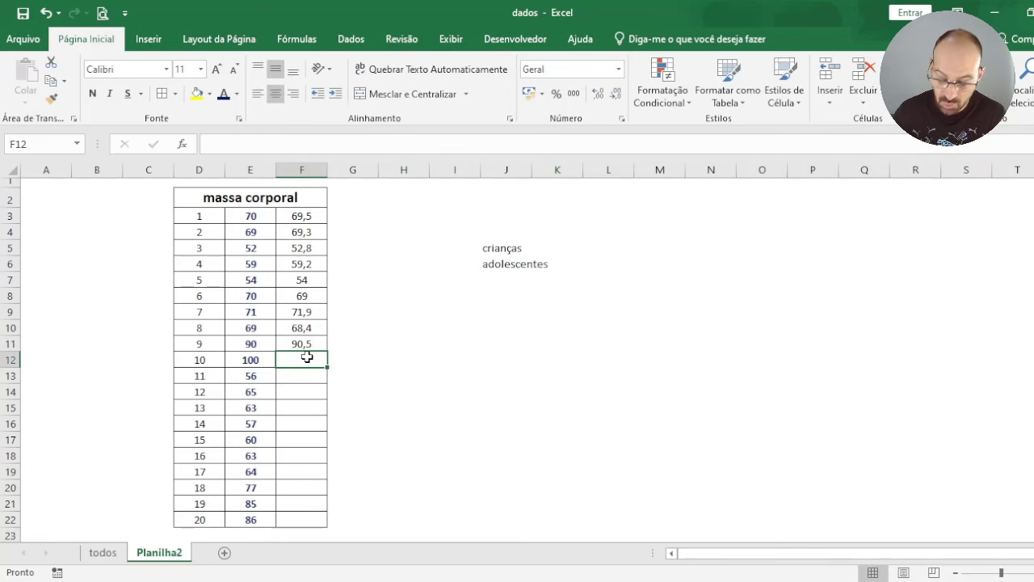
{"action": "type", "text": "100"}
{"action": "key", "text": "Return"}
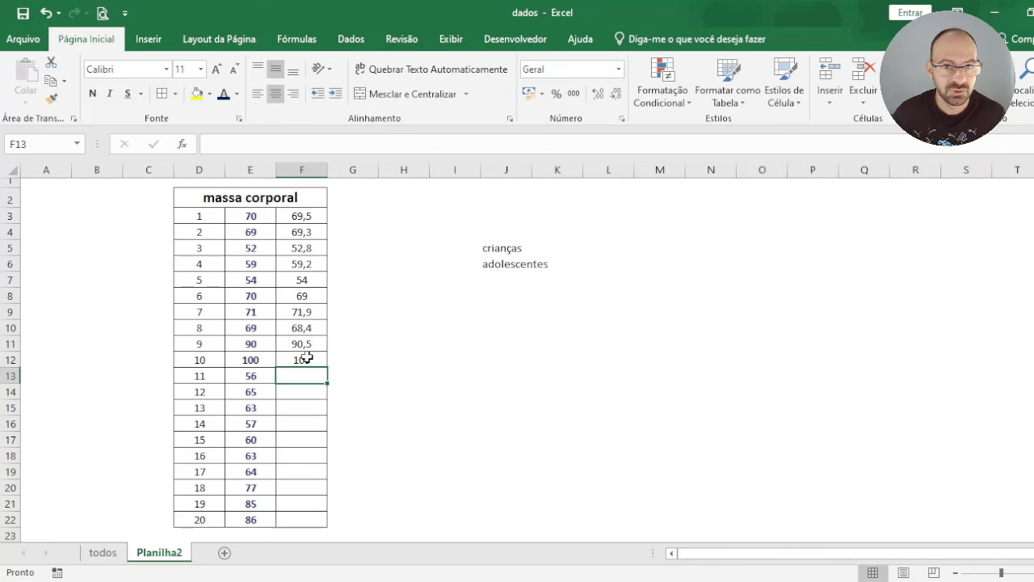
- Enter the second measurements 54,5, 65,2, 63, 56,8 and 59 in cells F13 to F17
{"action": "type", "text": "54,5"}
{"action": "key", "text": "Return"}
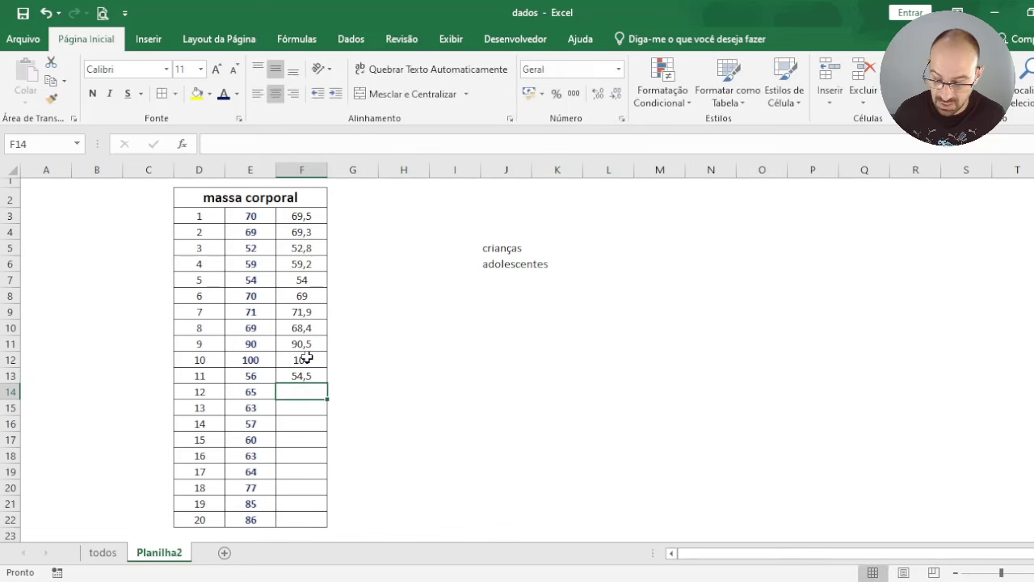
{"action": "type", "text": "65,2"}
{"action": "key", "text": "Return"}
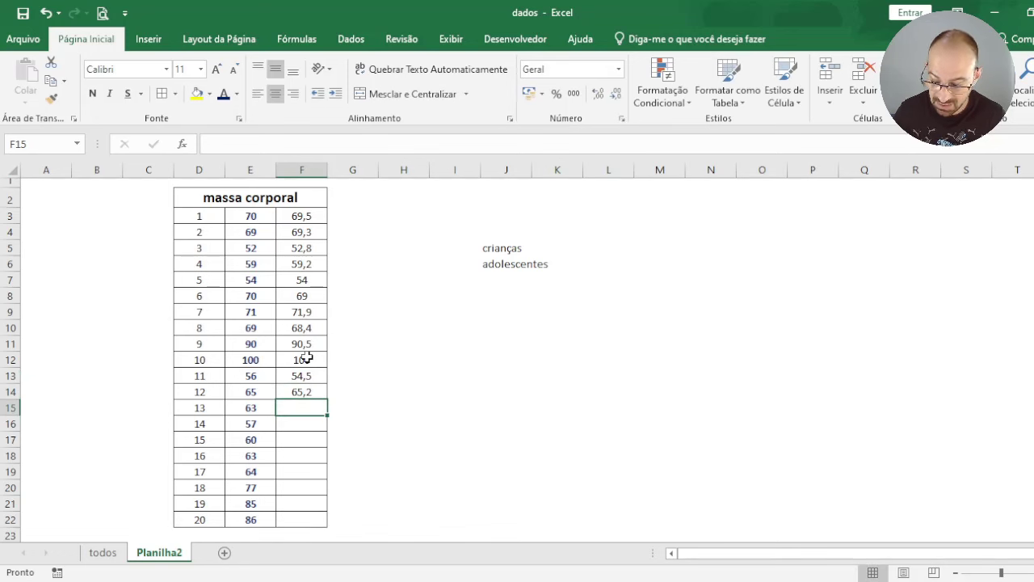
{"action": "type", "text": "63"}
{"action": "key", "text": "Return"}
{"action": "type", "text": "56,8"}
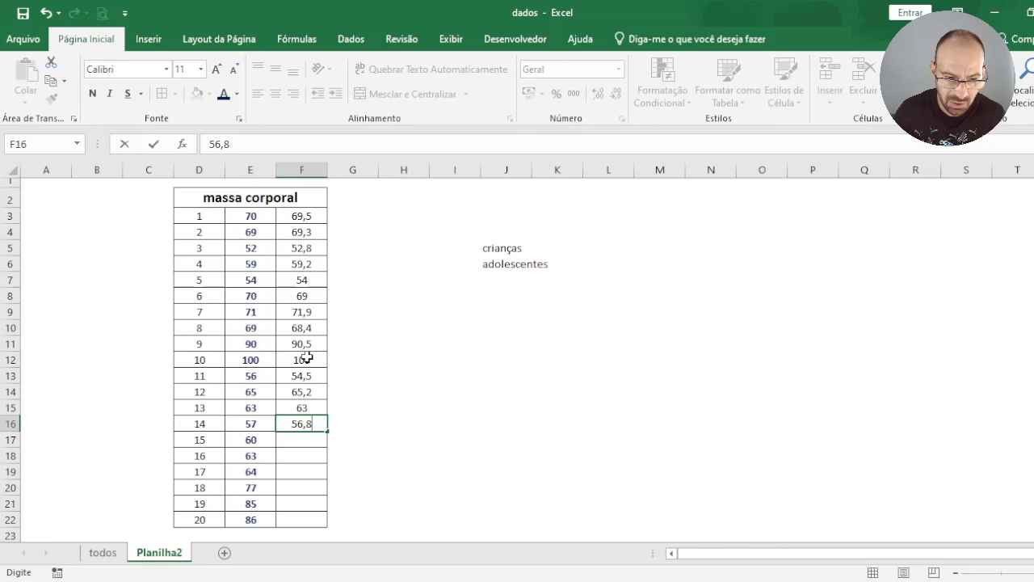
{"action": "key", "text": "Return"}
{"action": "type", "text": "59"}
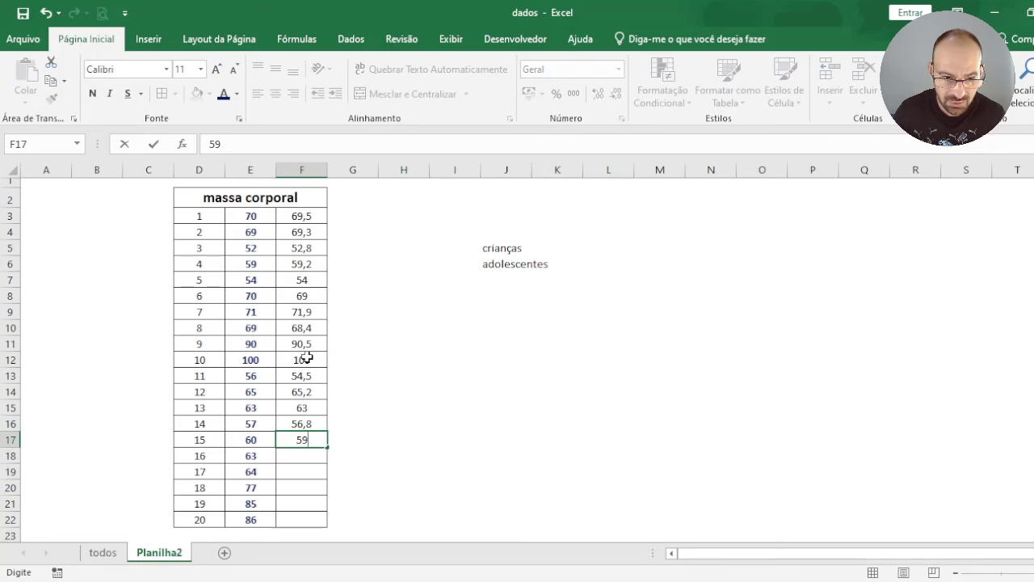
{"action": "key", "text": "Return"}
- Enter the second measurements 63,2, 64,5, 77, 85,5 and 85,2 in cells F18 to F22
{"action": "type", "text": "63,2"}
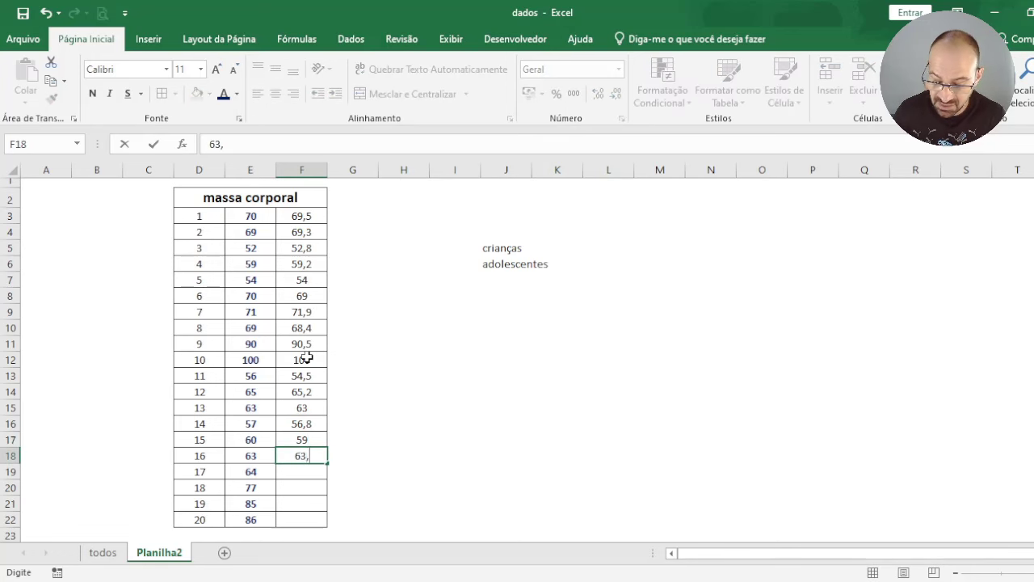
{"action": "key", "text": "Return"}
{"action": "type", "text": "64,5"}
{"action": "key", "text": "Return"}
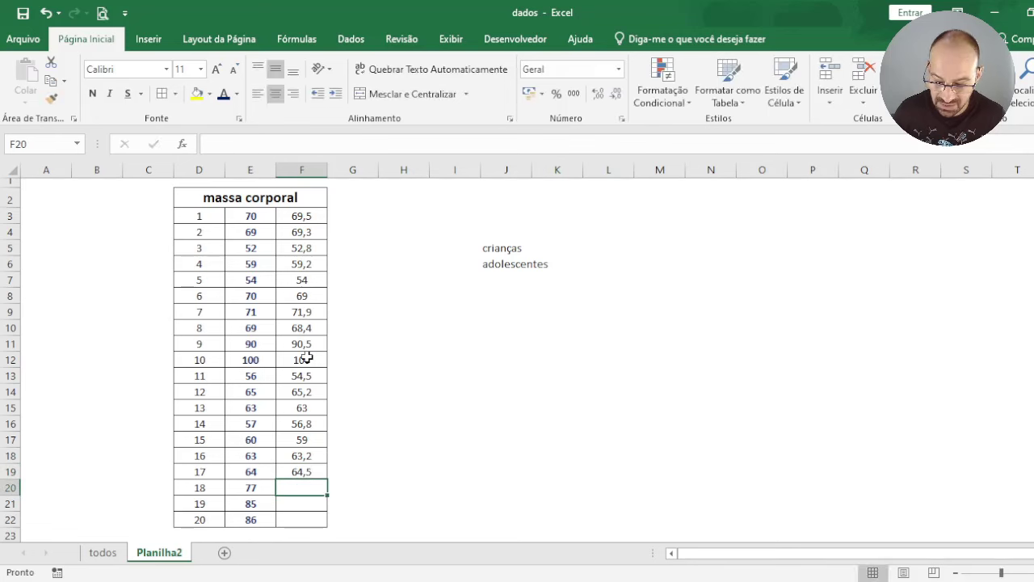
{"action": "type", "text": "77"}
{"action": "key", "text": "Return"}
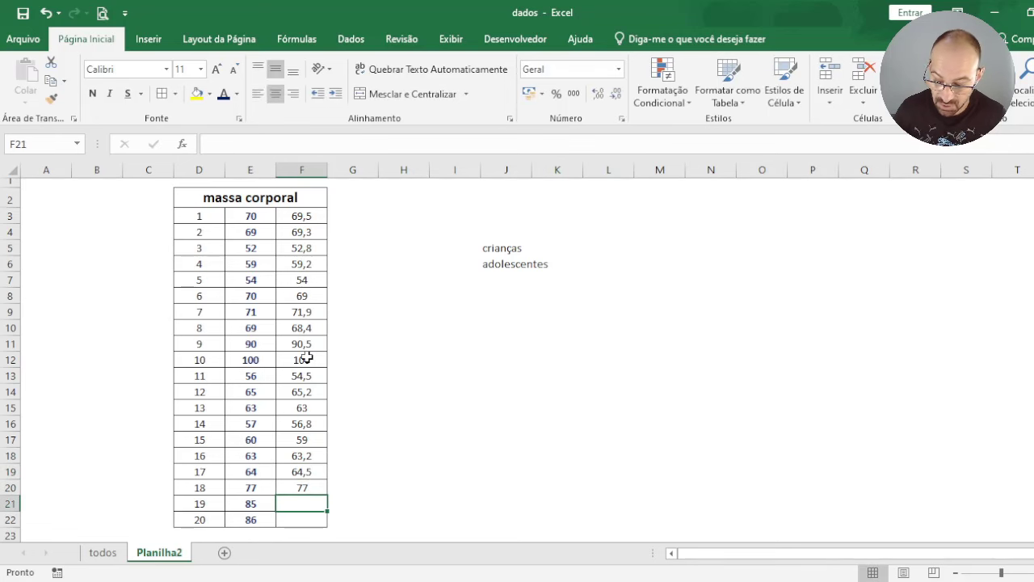
{"action": "type", "text": "85,5"}
{"action": "key", "text": "Return"}
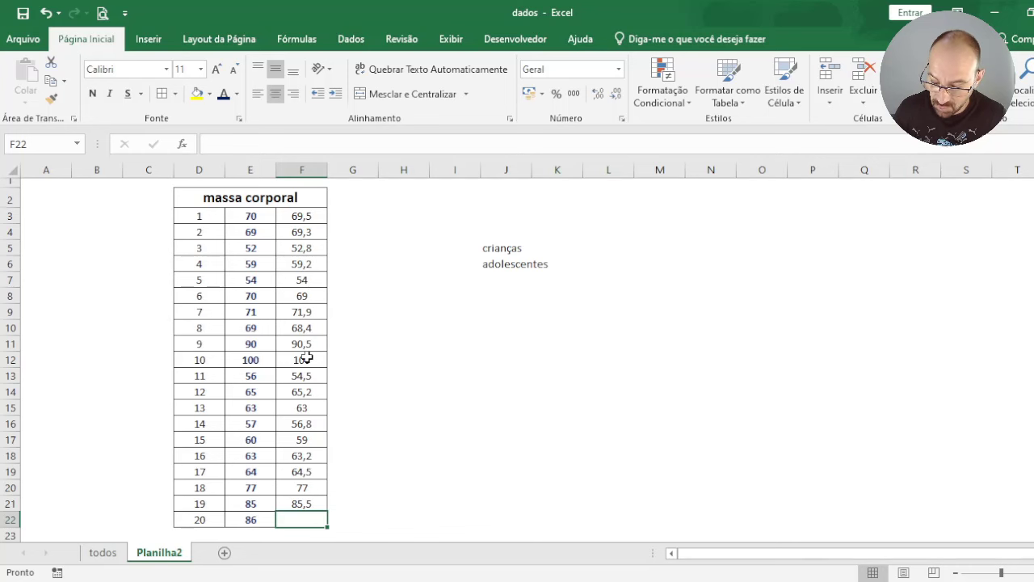
{"action": "type", "text": "85,"}
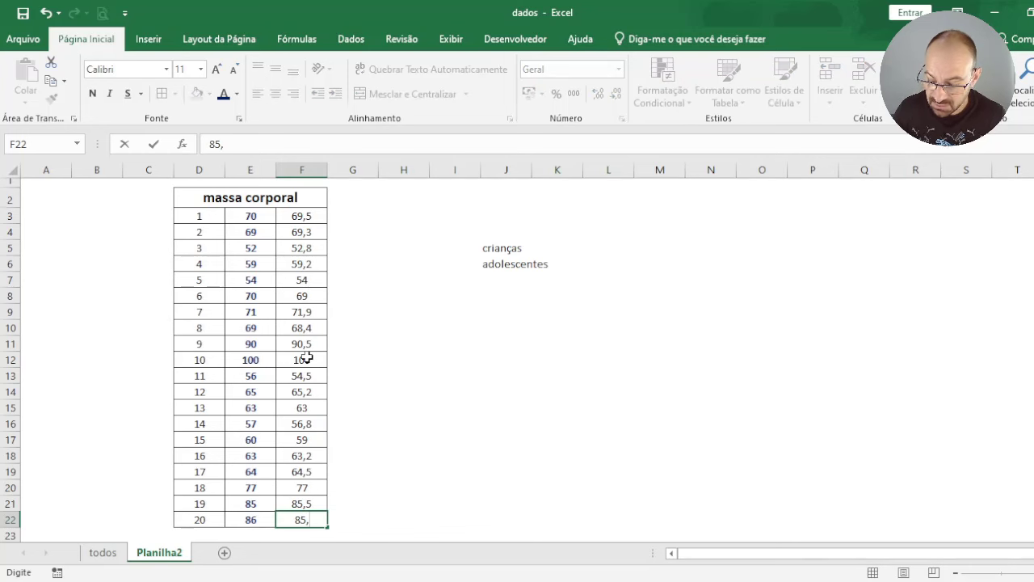
{"action": "type", "text": "2"}
{"action": "key", "text": "Return"}
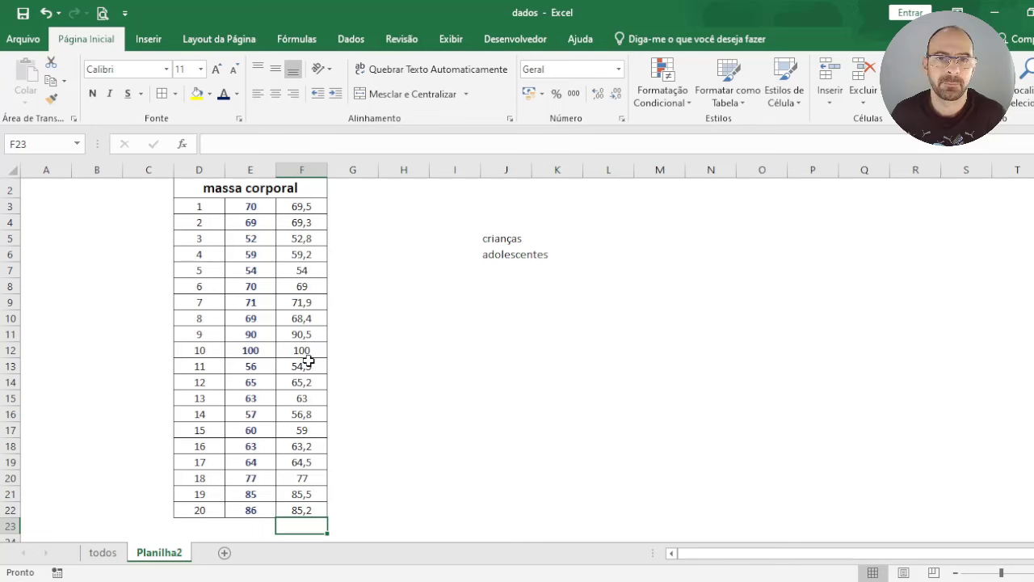
- Calculate the correlation between the two body mass columns in J11 with =CORREL(E3:E22;F3:F22)
{"action": "scroll", "coordinate": [522, 348], "scroll_direction": "up", "scroll_amount": 1}
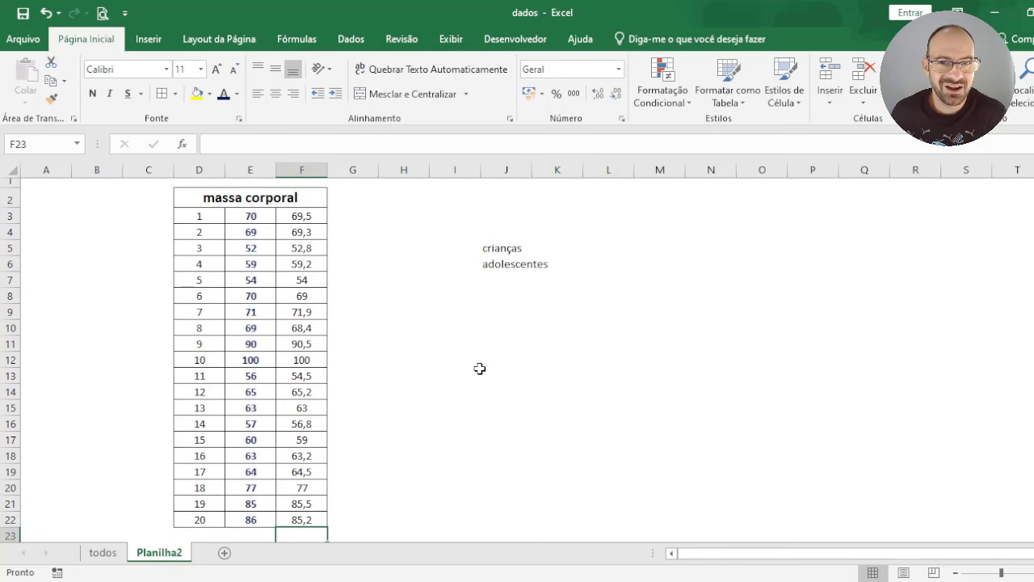
{"action": "left_click", "coordinate": [485, 341]}
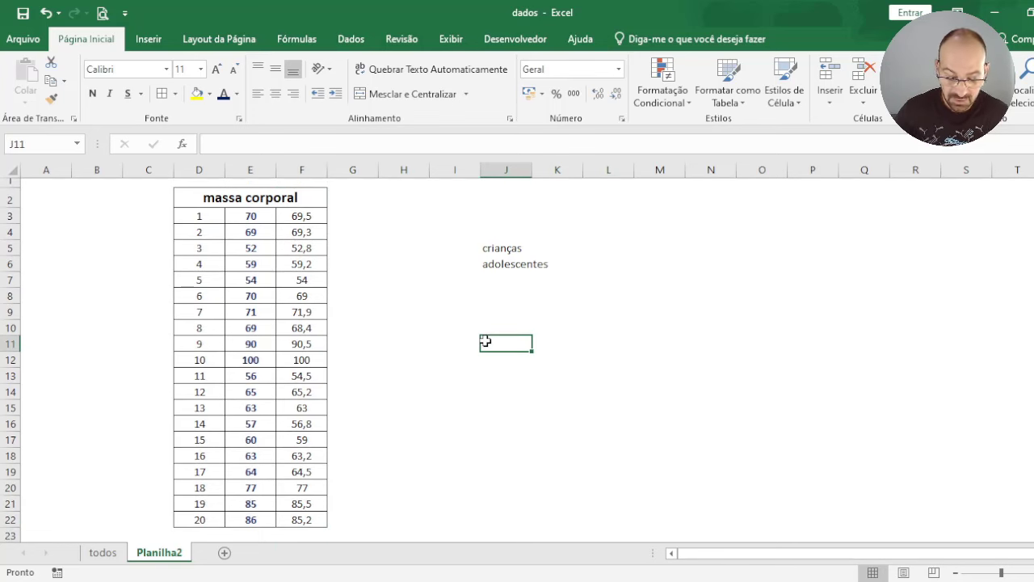
{"action": "type", "text": "=correl("}
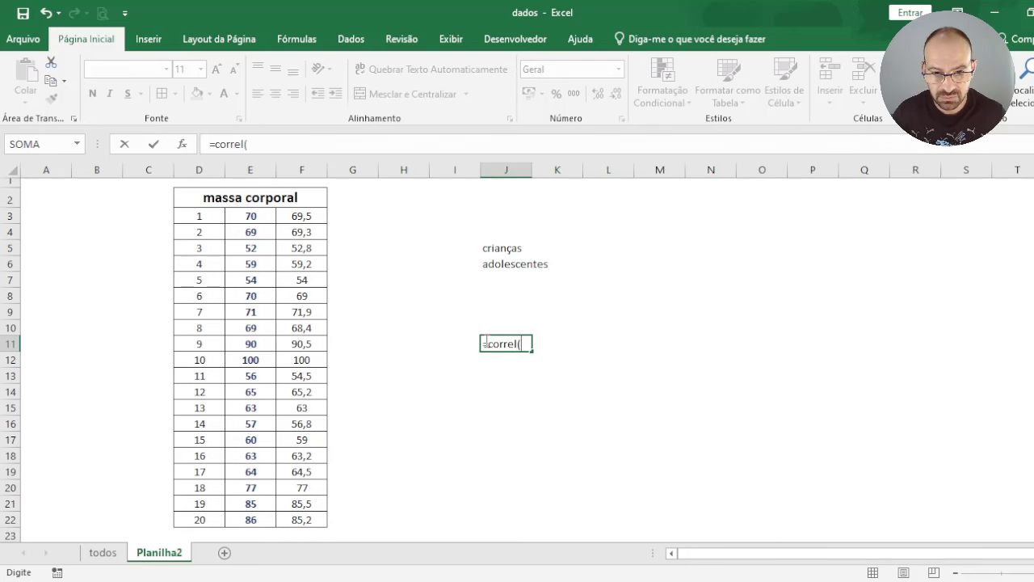
{"action": "left_click_drag", "start_coordinate": [251, 214], "coordinate": [256, 518]}
{"action": "type", "text": ";"}
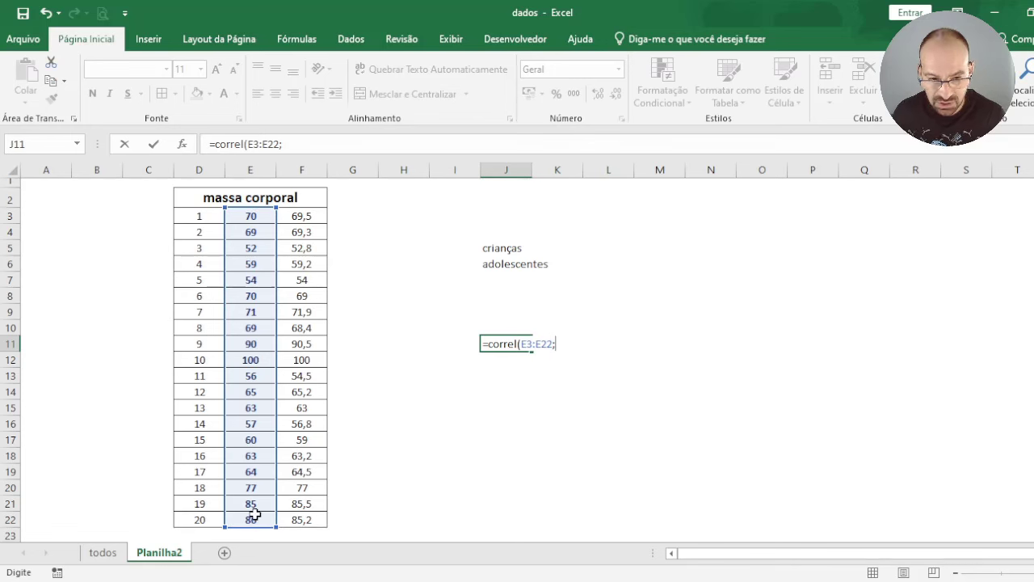
{"action": "left_click_drag", "start_coordinate": [325, 216], "coordinate": [326, 519]}
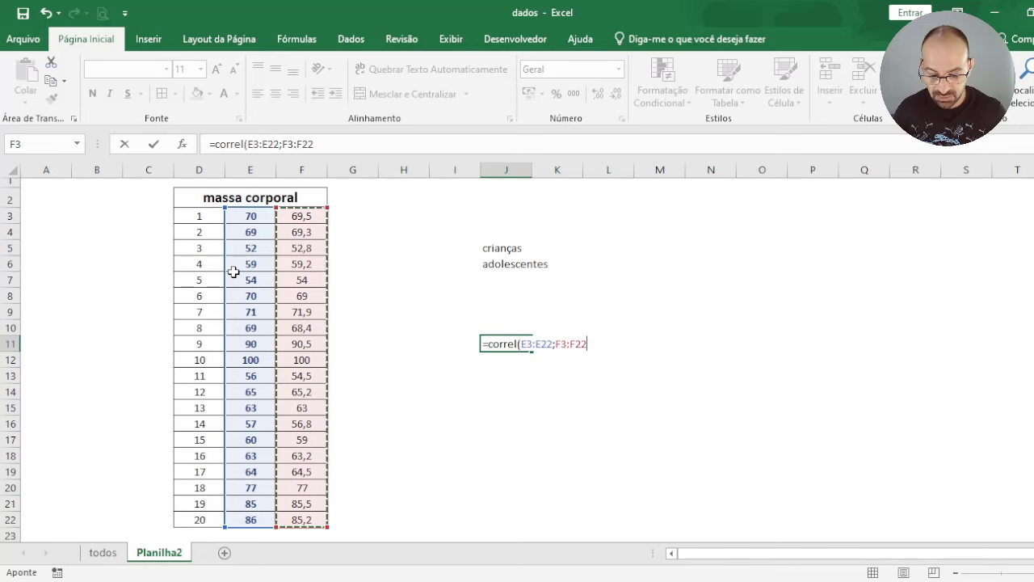
{"action": "key", "text": "Return"}
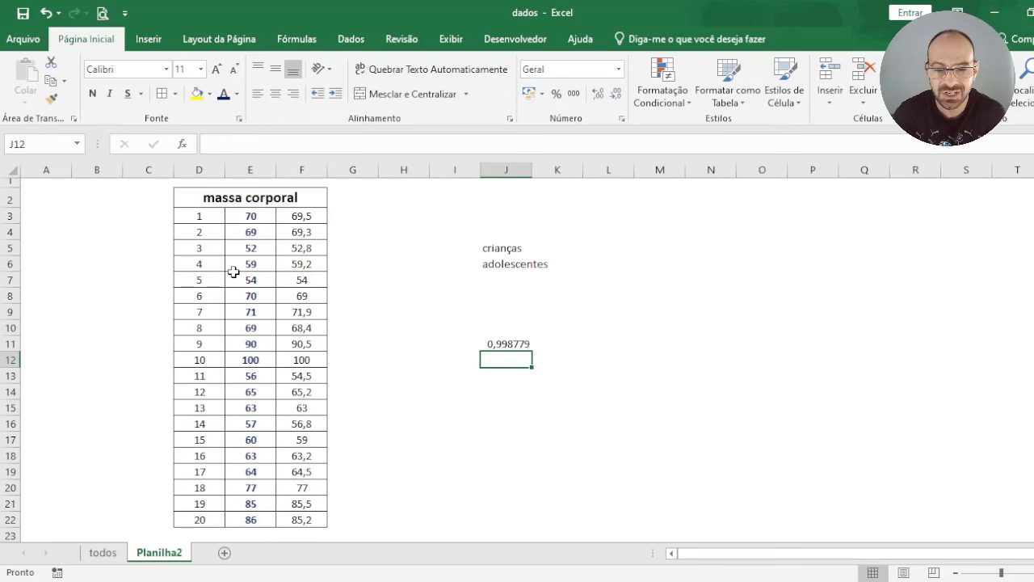
- Format the correlation result in J11 to show three decimal places
{"action": "left_click", "coordinate": [509, 344]}
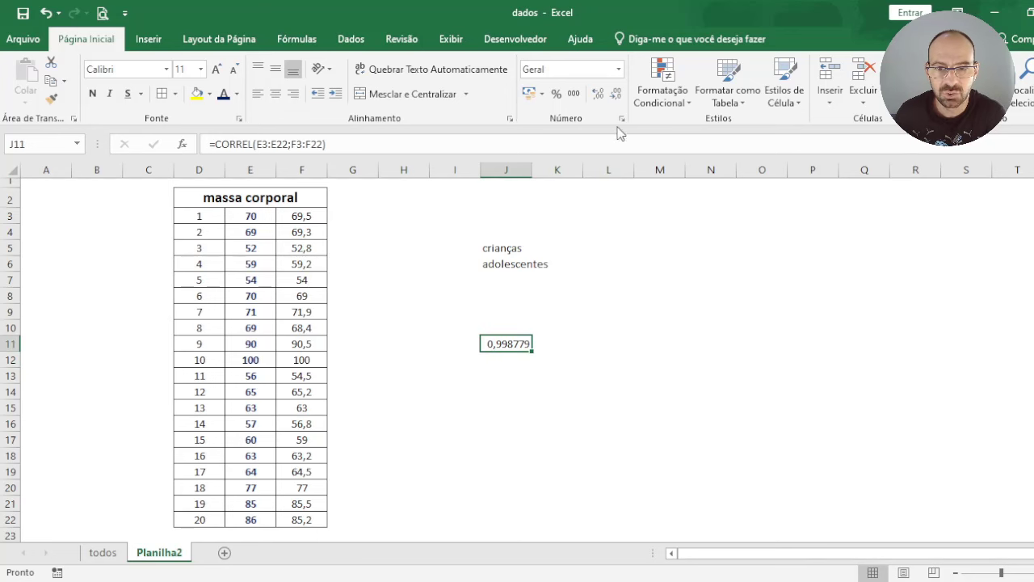
{"action": "left_click", "coordinate": [616, 95]}
{"action": "left_click", "coordinate": [616, 94]}
{"action": "left_click", "coordinate": [616, 95]}
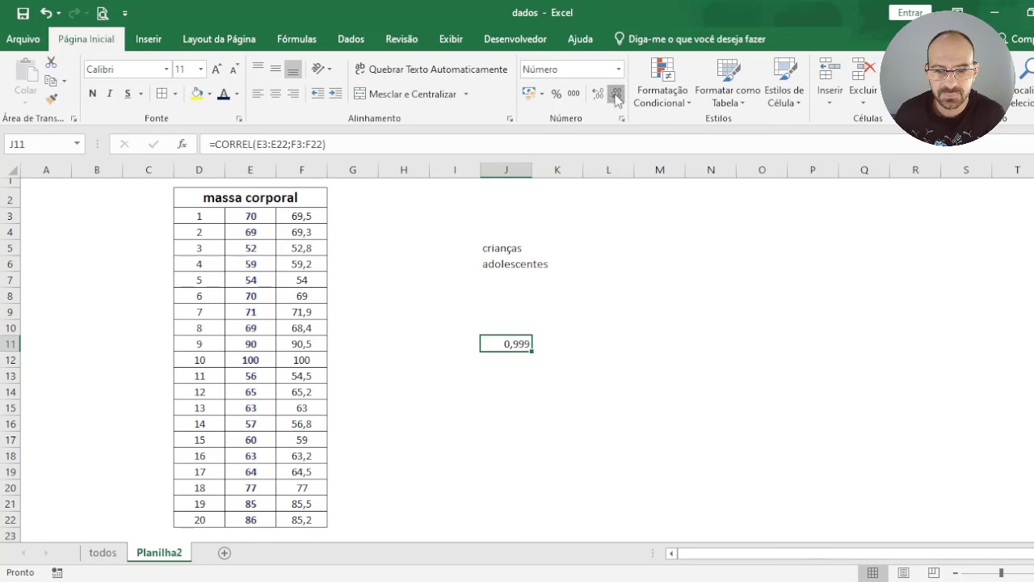
{"action": "left_click", "coordinate": [616, 94]}
{"action": "left_click", "coordinate": [599, 98]}
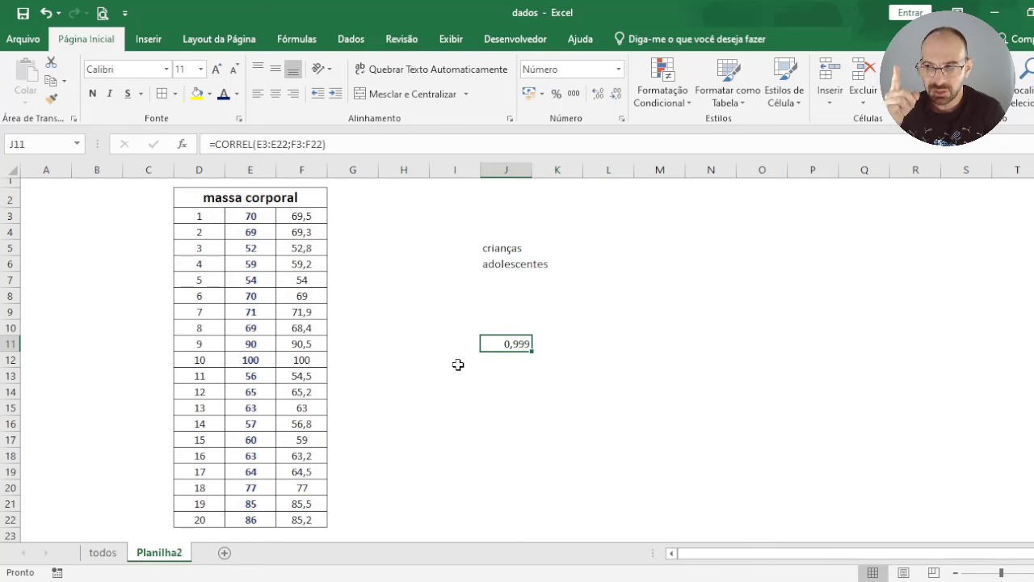
- Enter the value 0,09 in cell J12, below the correlation result
{"action": "key", "text": "Down"}
{"action": "type", "text": "0,09"}
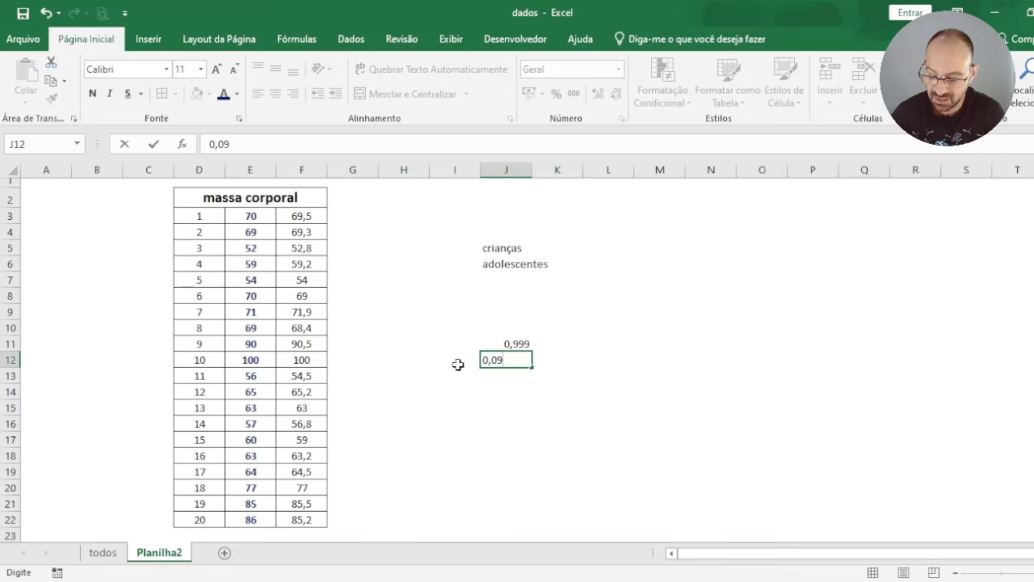
{"action": "key", "text": "Return"}
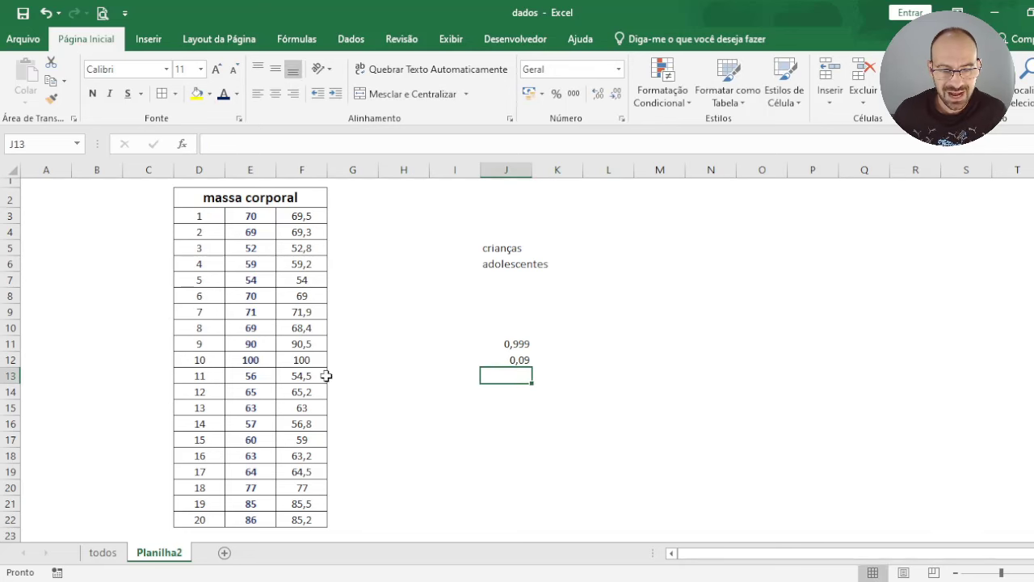
- Change the second measurements to 69 in F3, 71 in F4, 54 in F5 and 73 in F9
{"action": "left_click", "coordinate": [288, 231]}
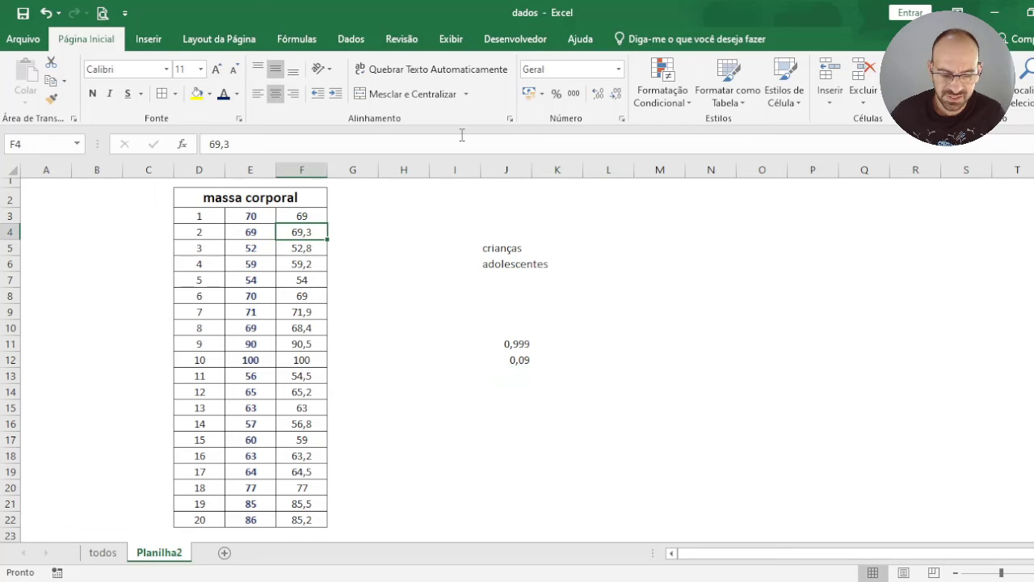
{"action": "type", "text": "71,"}
{"action": "key", "text": "Return"}
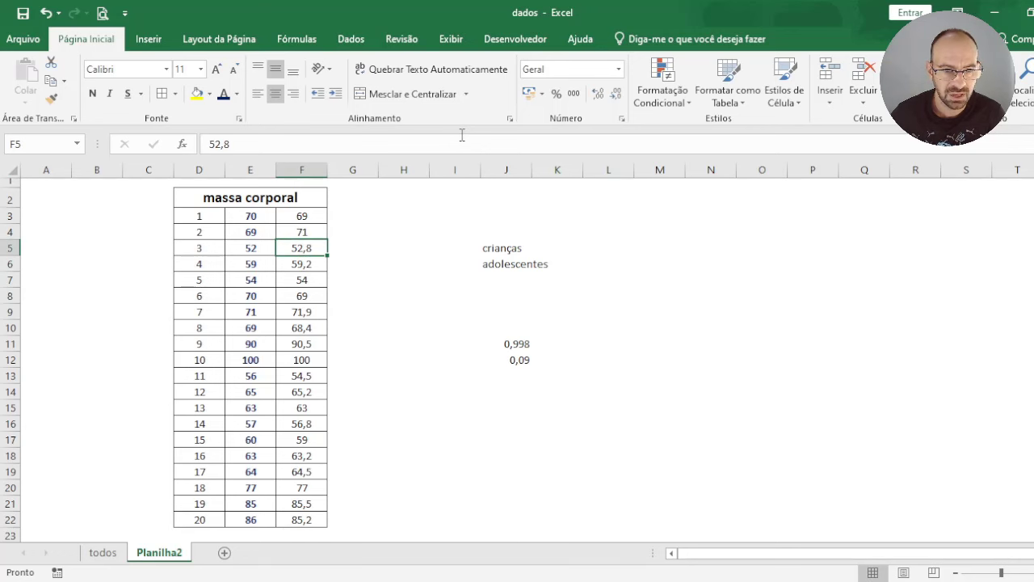
{"action": "key", "text": "Up"}
{"action": "key", "text": "Down"}
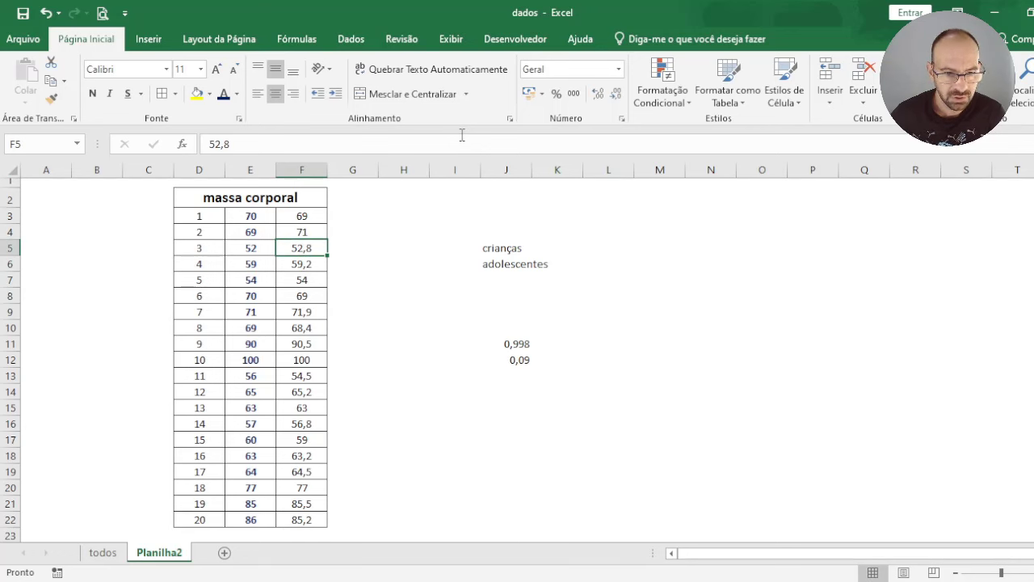
{"action": "type", "text": "54"}
{"action": "key", "text": "Return"}
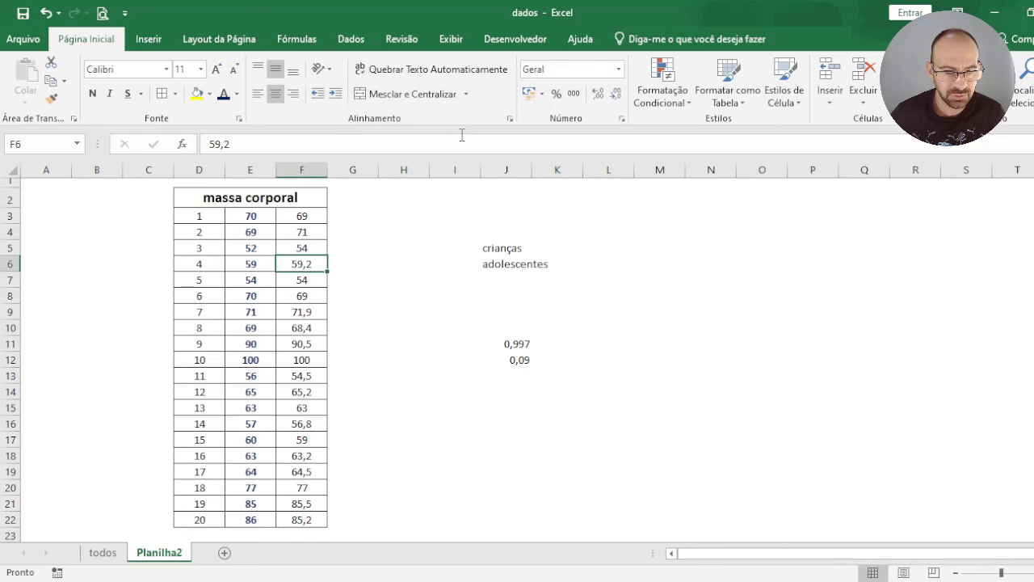
{"action": "key", "text": "Down"}
{"action": "key", "text": "Down"}
{"action": "key", "text": "Down"}
{"action": "type", "text": "73"}
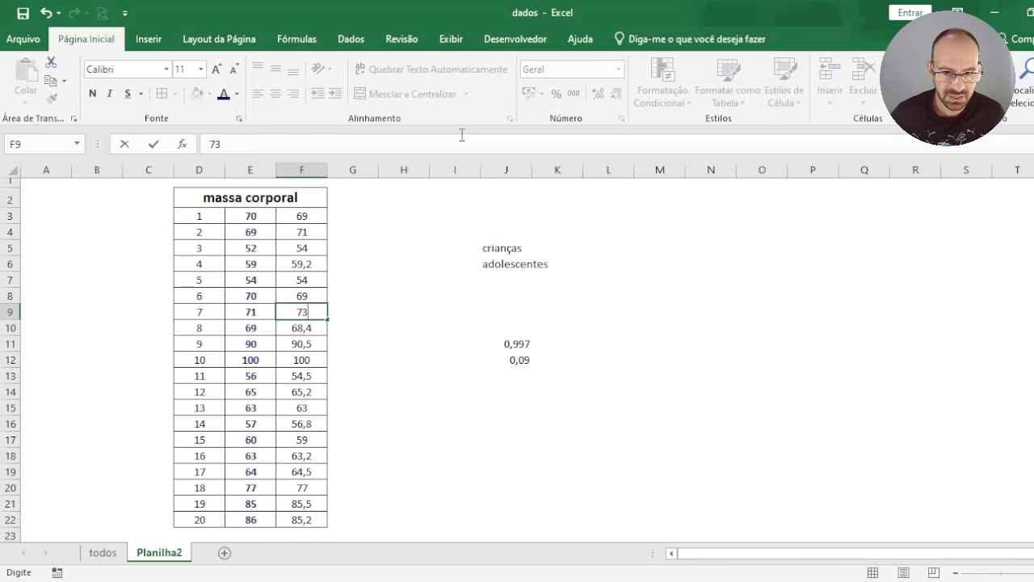
{"action": "key", "text": "Return"}
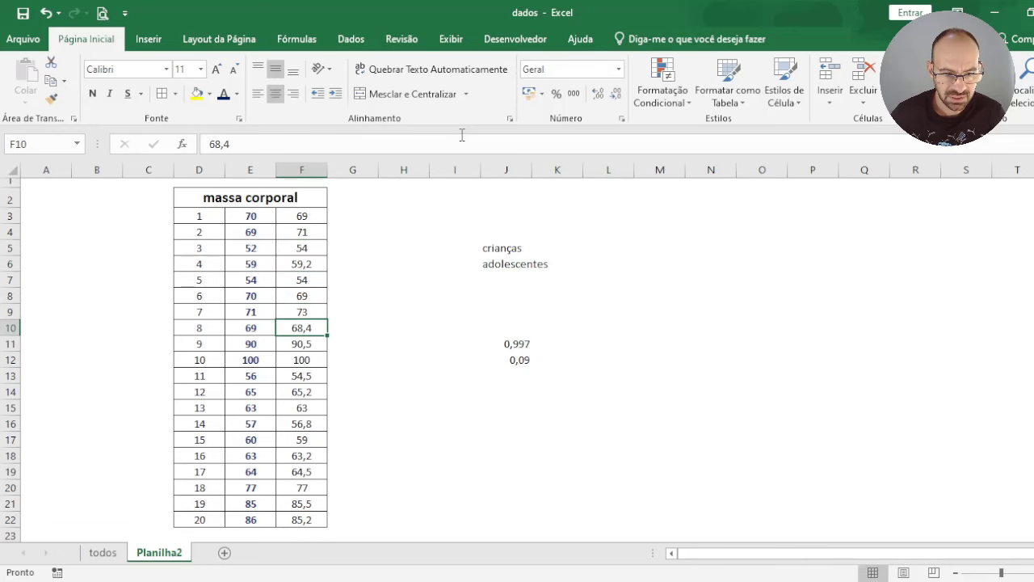
- Change the second measurement in F10 to 65
{"action": "type", "text": "65"}
{"action": "key", "text": "Return"}
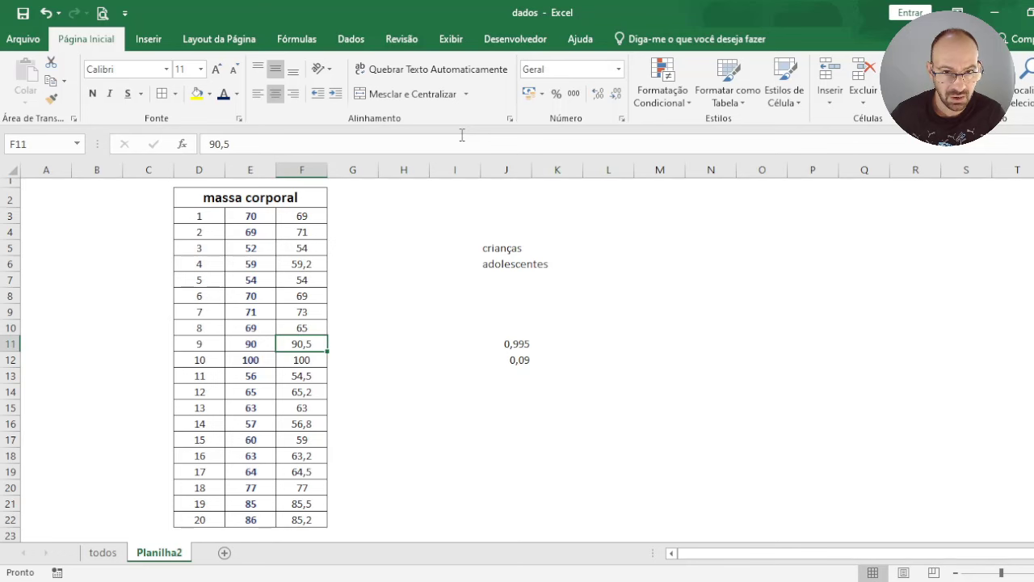
{"action": "key", "text": "Up"}
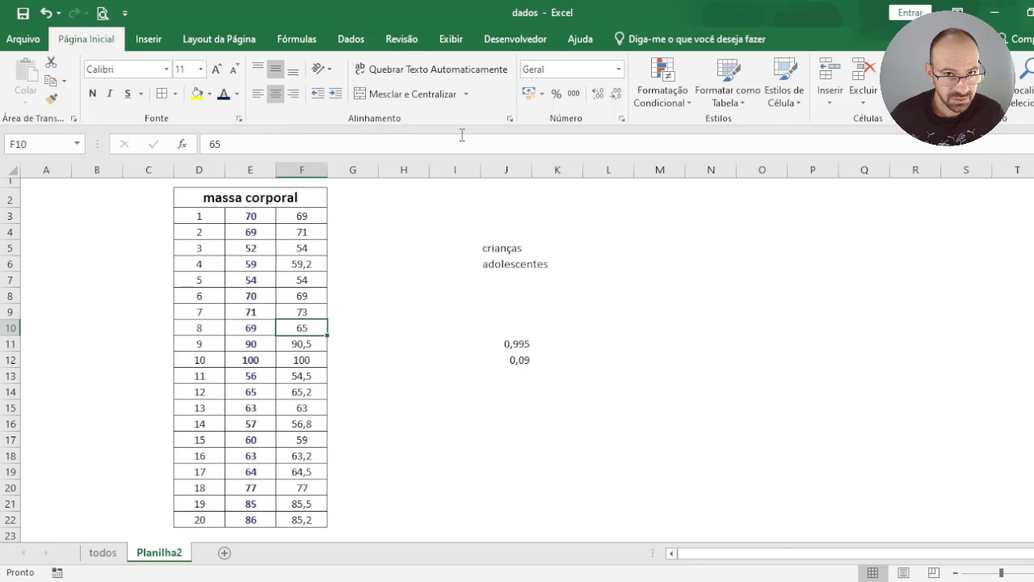
- Undo the edits to the second measurements in F10, F9, F5, F4 and F3
{"action": "key", "text": "ctrl+z"}
{"action": "key", "text": "ctrl+z"}
{"action": "key", "text": "ctrl+z"}
{"action": "key", "text": "ctrl+z"}
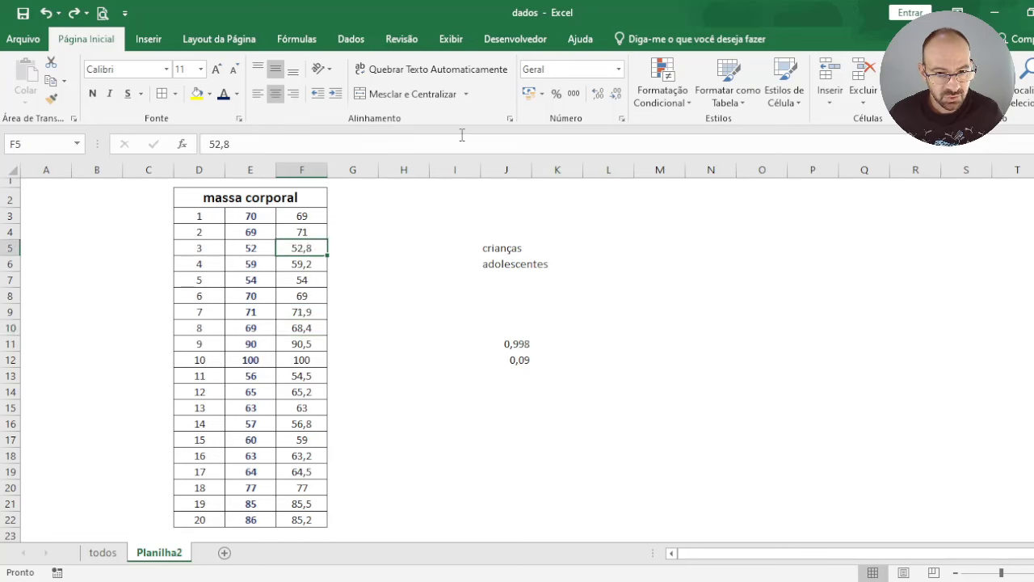
{"action": "key", "text": "ctrl+z"}
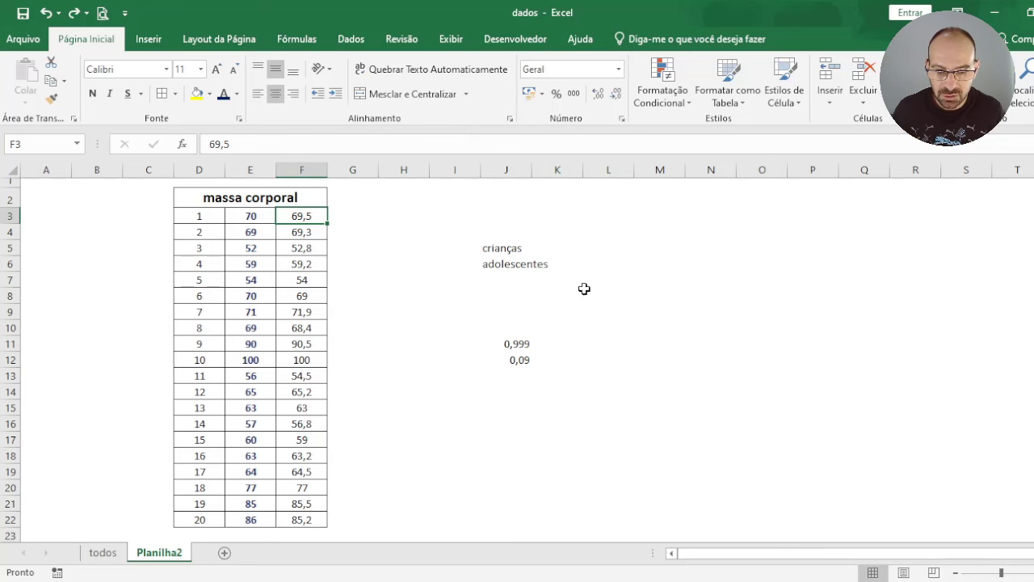
- Highlight the correlation result in J11 with a yellow fill
{"action": "left_click", "coordinate": [537, 343]}
{"action": "left_click", "coordinate": [515, 343]}
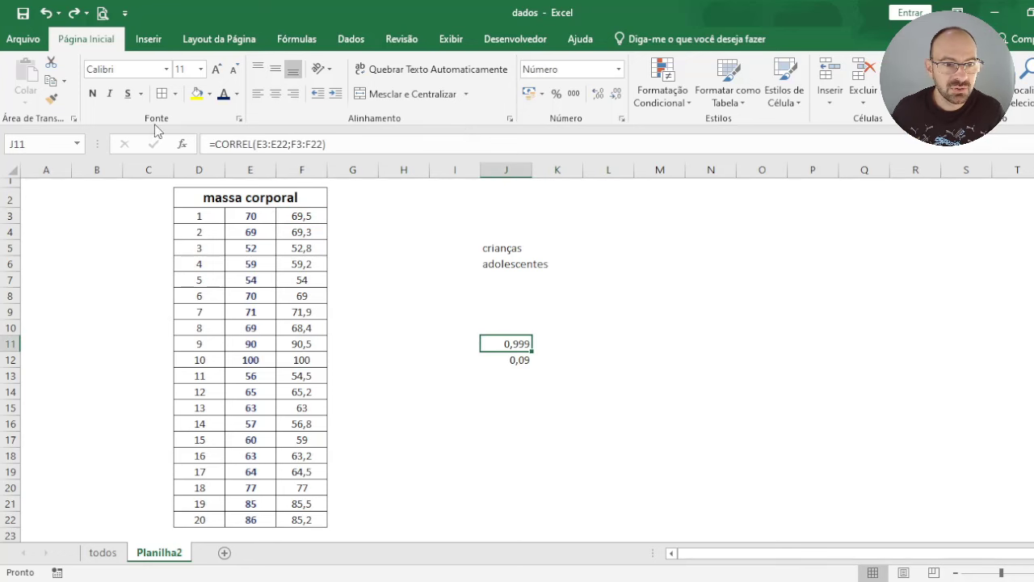
{"action": "left_click", "coordinate": [196, 93]}
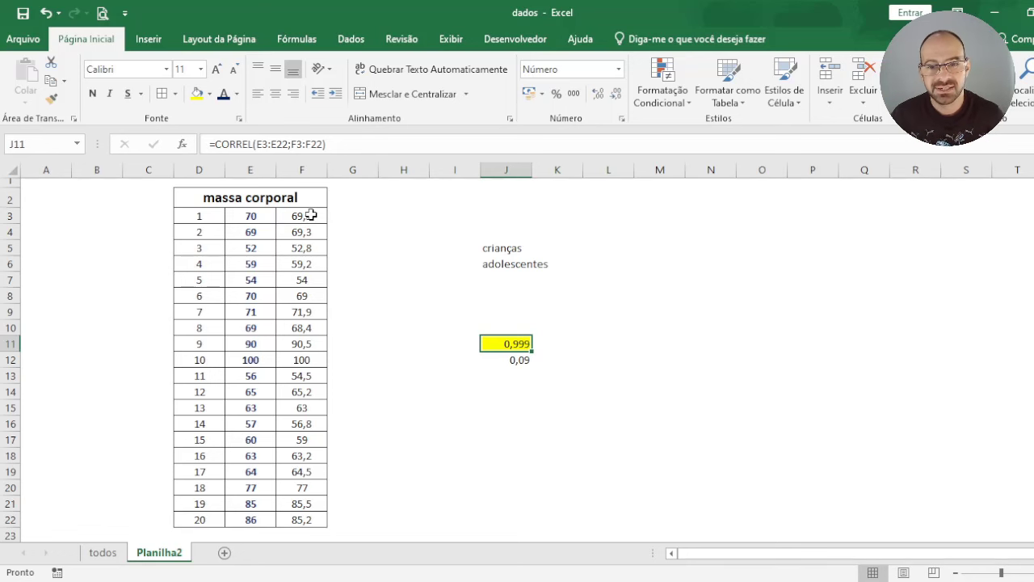
- Set the first row's body mass measurements to 25 in E3 and 32 in F3
{"action": "left_click", "coordinate": [501, 261]}
{"action": "left_click", "coordinate": [494, 325]}
{"action": "left_click", "coordinate": [262, 227]}
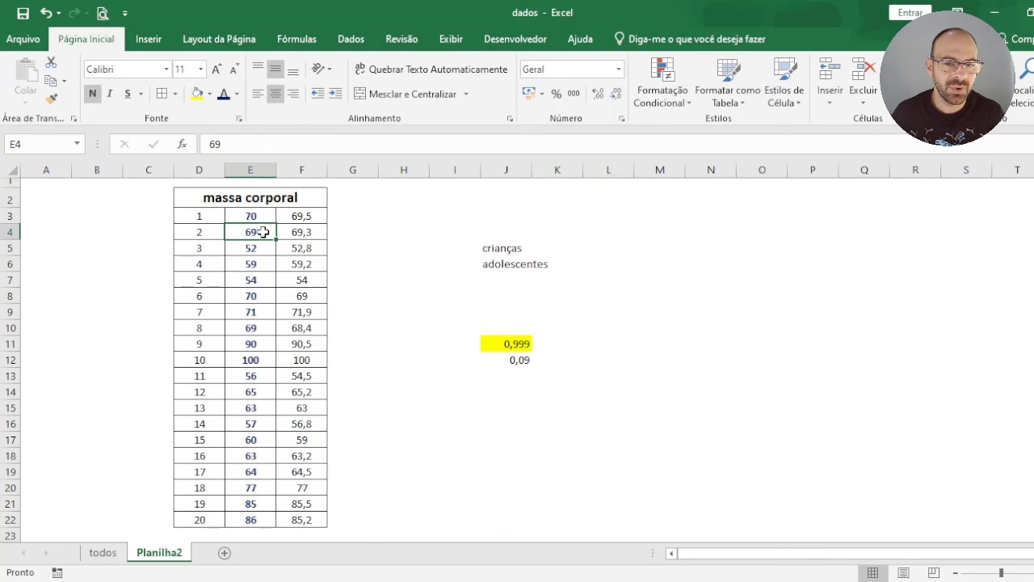
{"action": "left_click", "coordinate": [265, 218]}
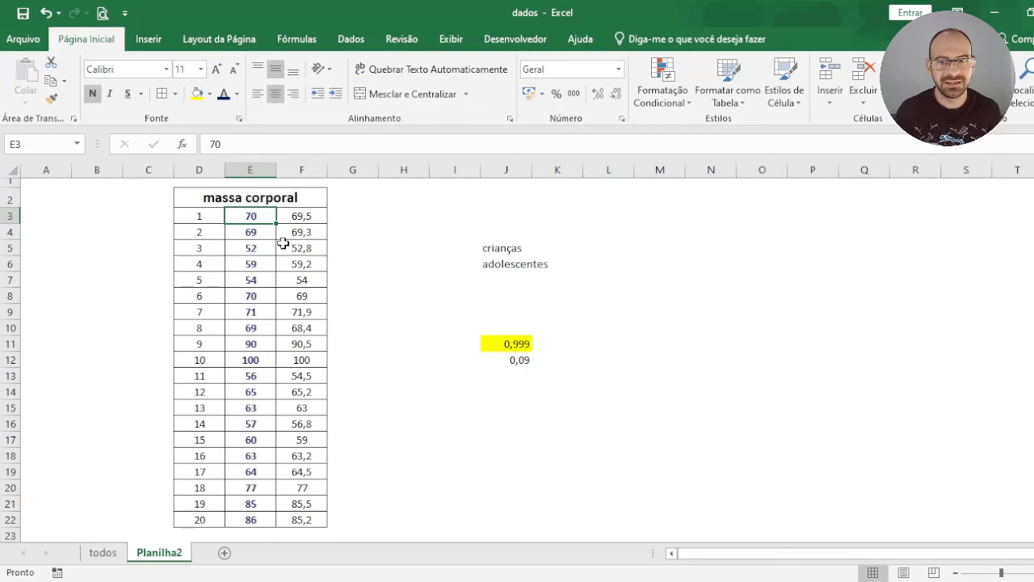
{"action": "key", "text": "ctrl+z"}
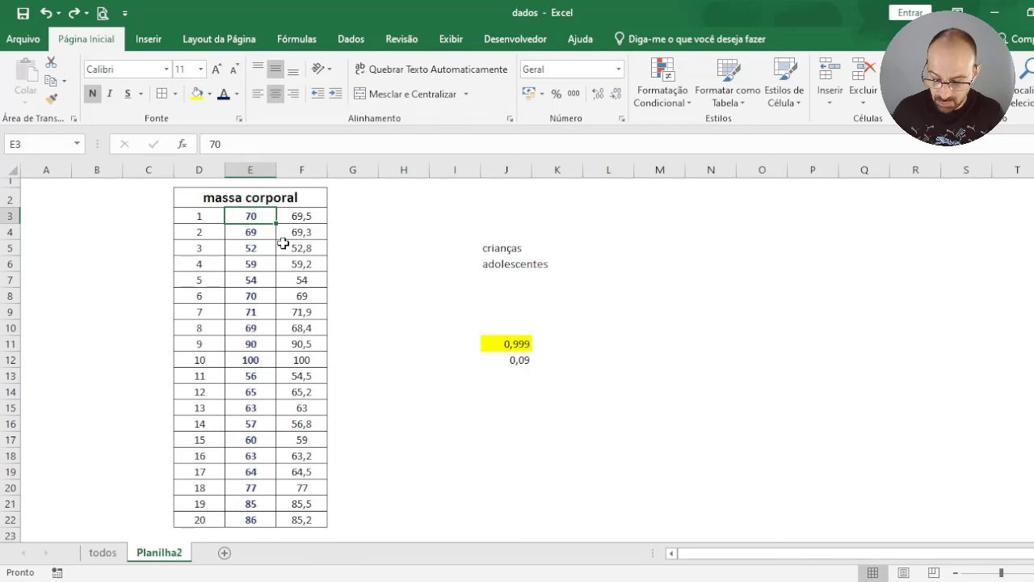
{"action": "type", "text": "25"}
{"action": "key", "text": "Tab"}
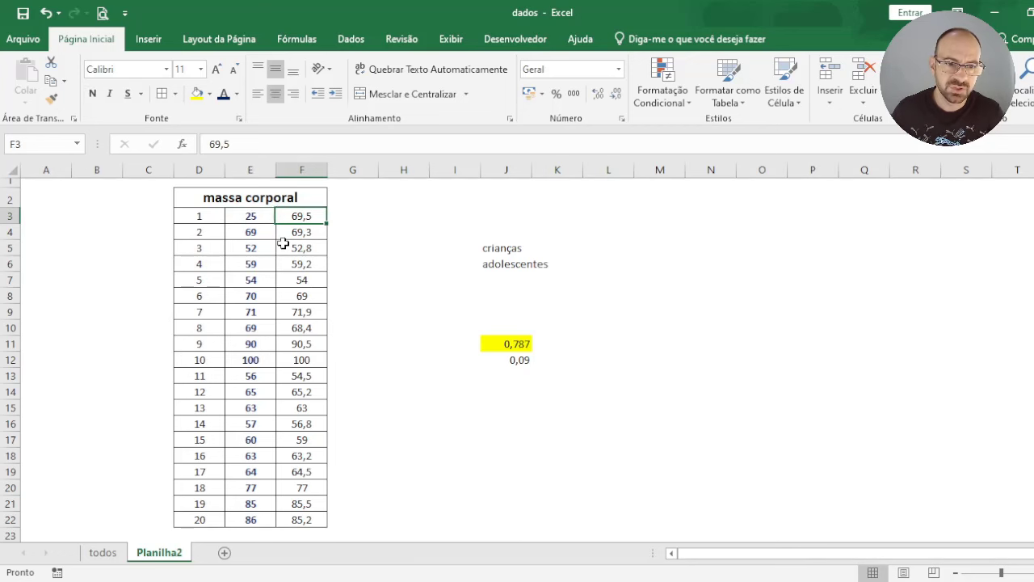
{"action": "type", "text": "32"}
{"action": "key", "text": "Return"}
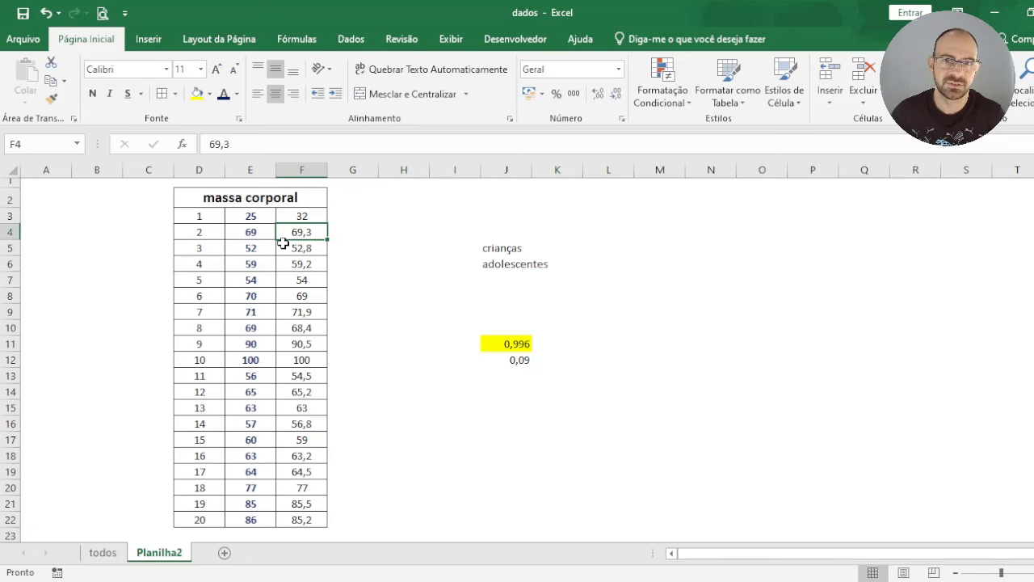
- Set the measurements of rows 2 and 3 to 18 and 27 in E4:F4, and 22 and 16 in E5:F5
{"action": "key", "text": "Left"}
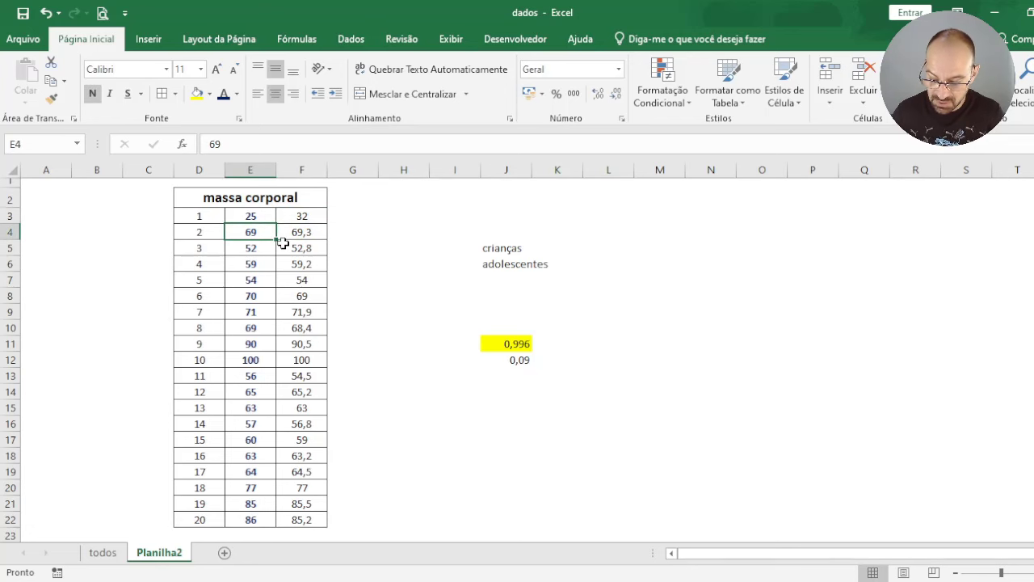
{"action": "type", "text": "18"}
{"action": "key", "text": "Tab"}
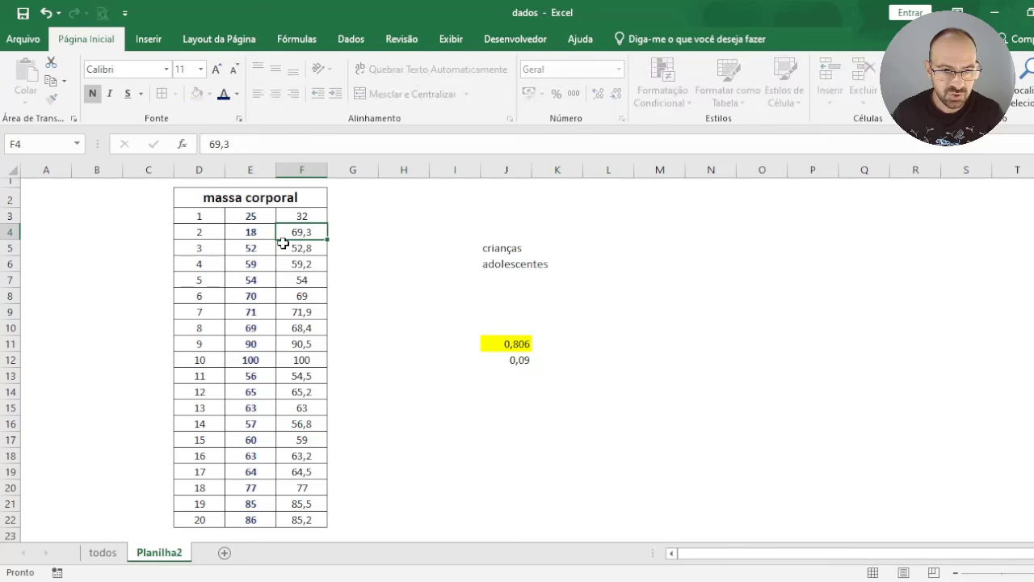
{"action": "type", "text": "27"}
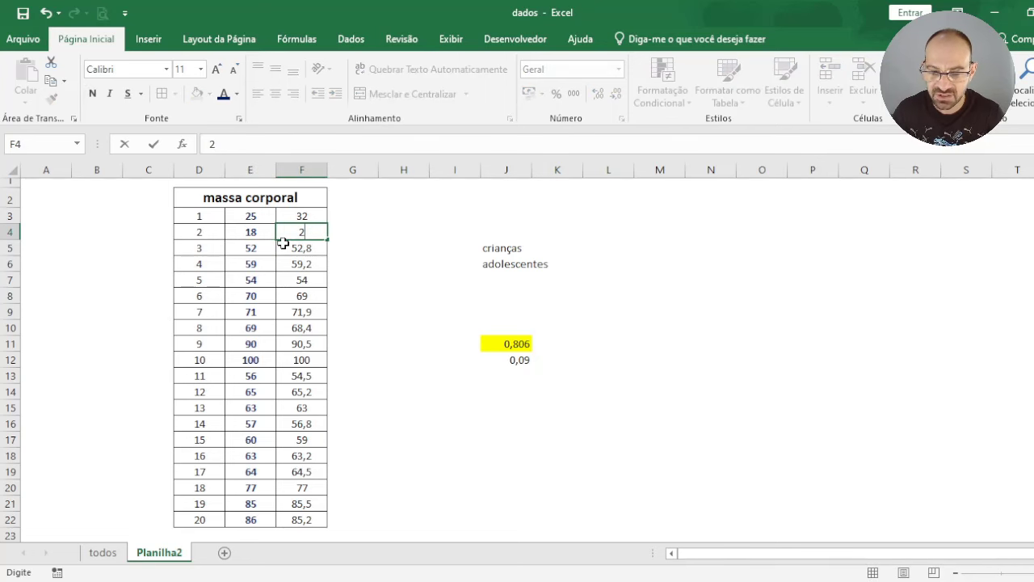
{"action": "key", "text": "Return"}
{"action": "key", "text": "Left"}
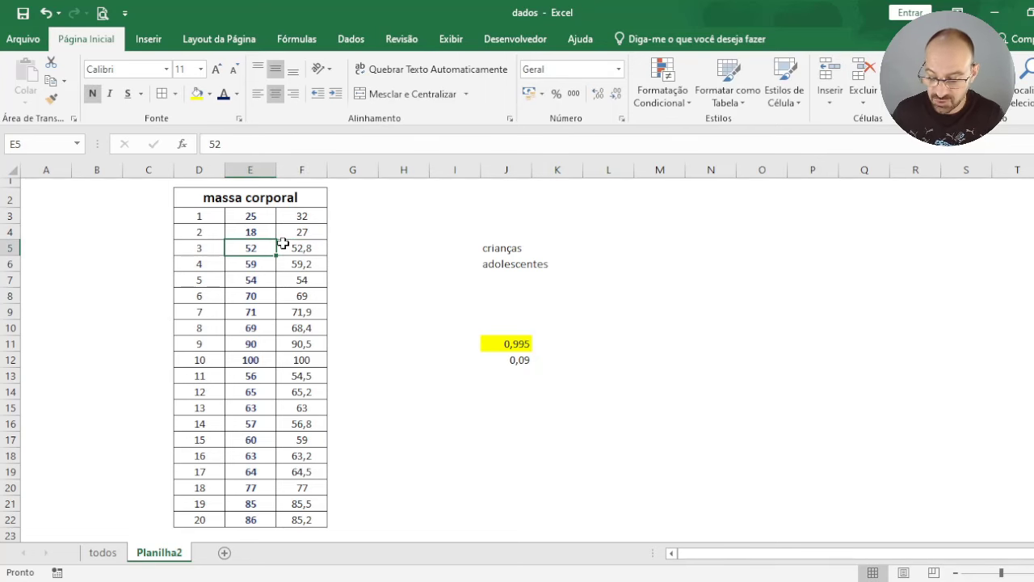
{"action": "type", "text": "22"}
{"action": "key", "text": "Tab"}
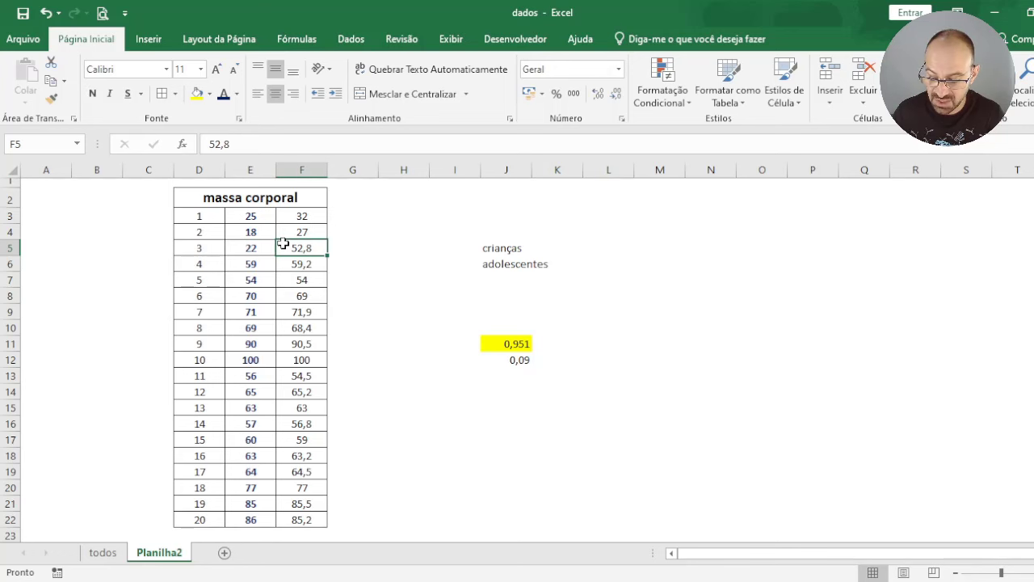
{"action": "type", "text": "16"}
{"action": "key", "text": "Return"}
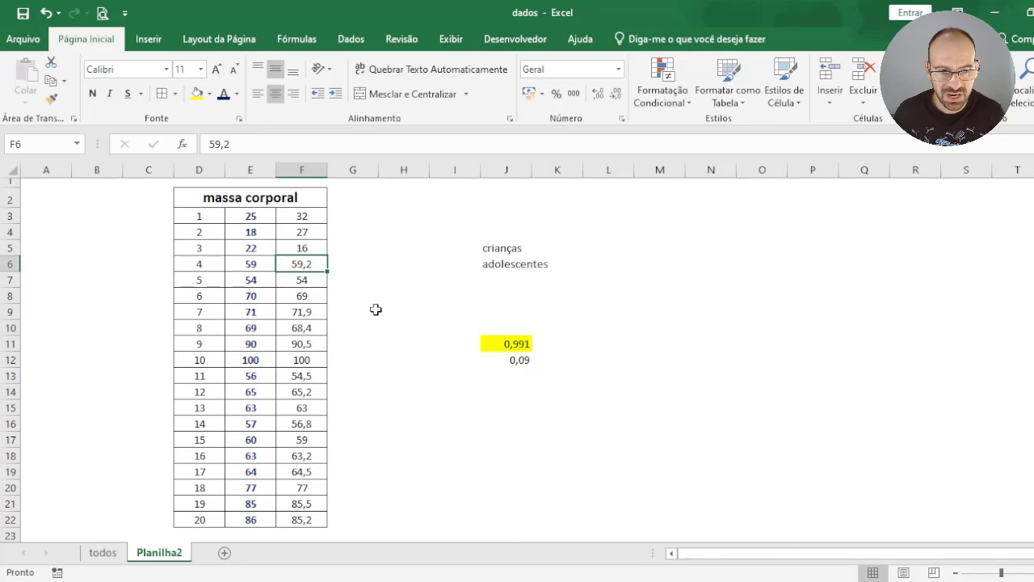
- Set the measurements of rows 4 and 5 to 35 and 30 in E6:F6, and 27 and 20 in E7:F7
{"action": "left_click", "coordinate": [252, 268]}
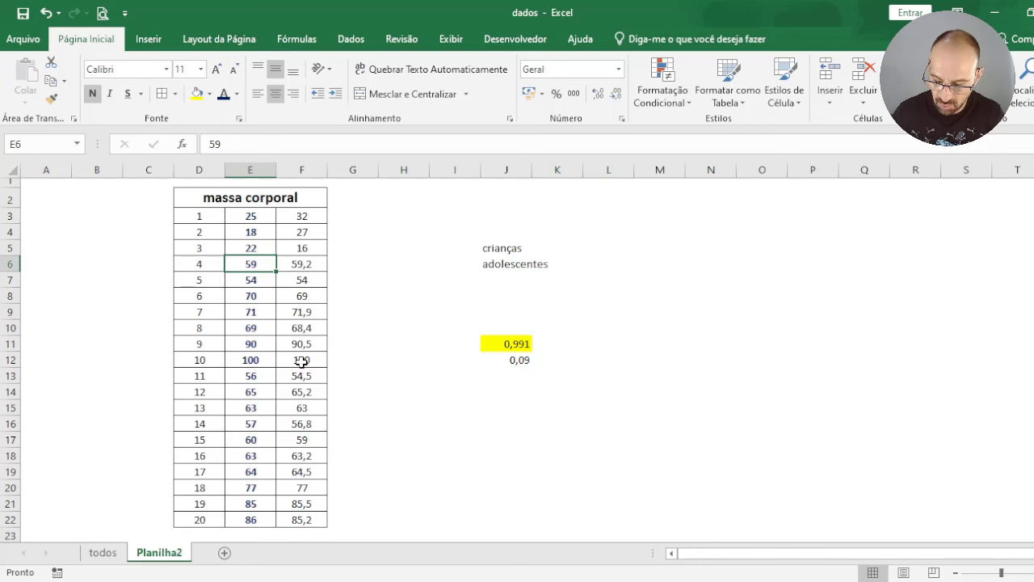
{"action": "type", "text": "35"}
{"action": "key", "text": "Right"}
{"action": "type", "text": "30"}
{"action": "key", "text": "Return"}
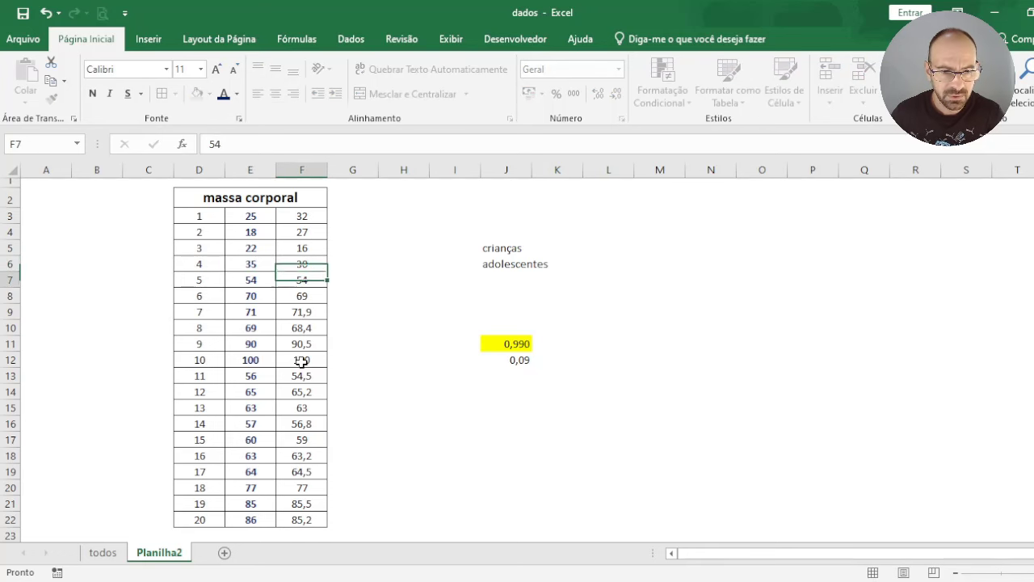
{"action": "key", "text": "Left"}
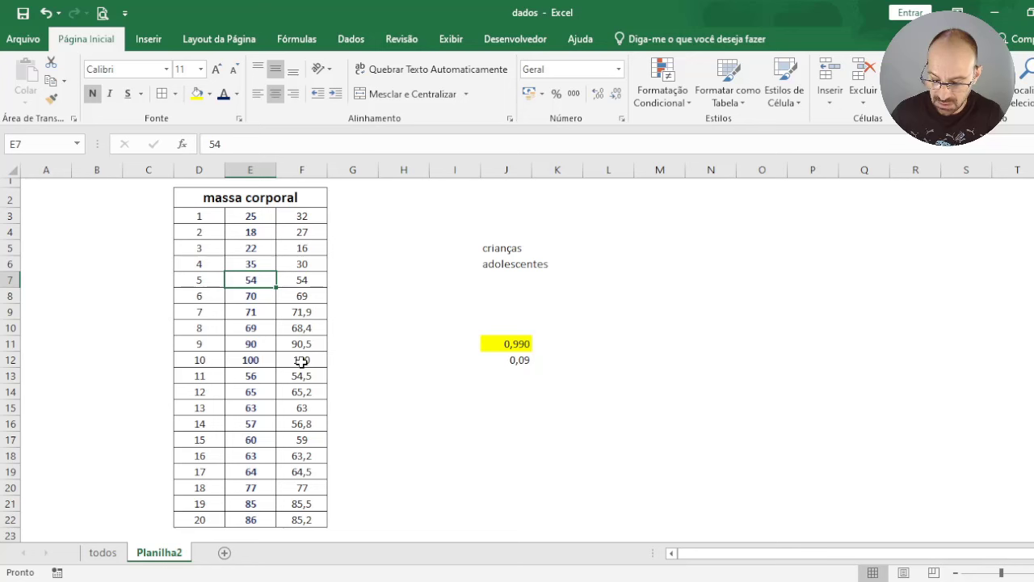
{"action": "type", "text": "27"}
{"action": "key", "text": "Right"}
{"action": "type", "text": "20"}
{"action": "key", "text": "Return"}
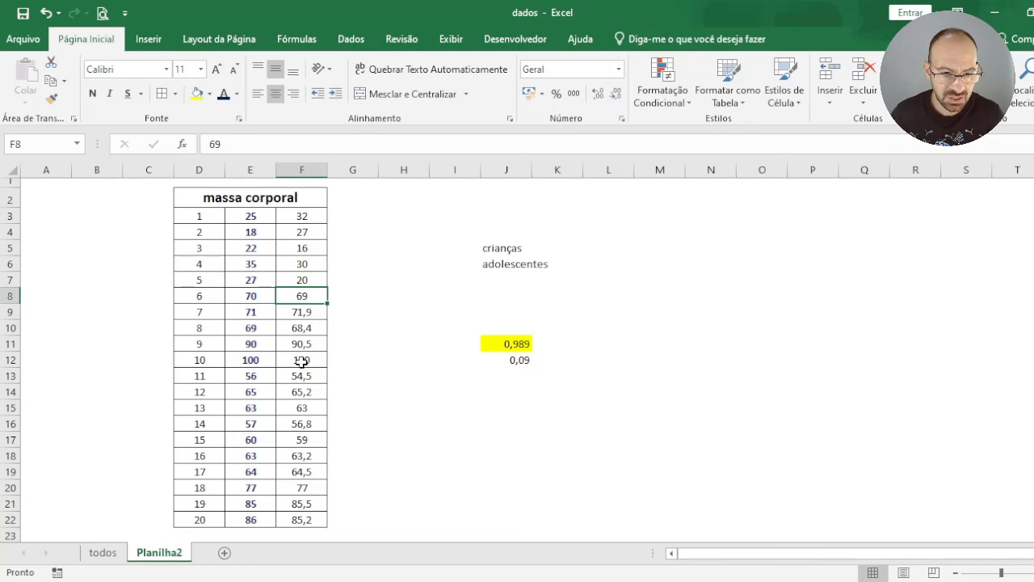
- Set the measurements of rows 6 and 7 to 25 and 23 in E8:F8, and 40 and 32 in E9:F9
{"action": "key", "text": "Left"}
{"action": "type", "text": "25"}
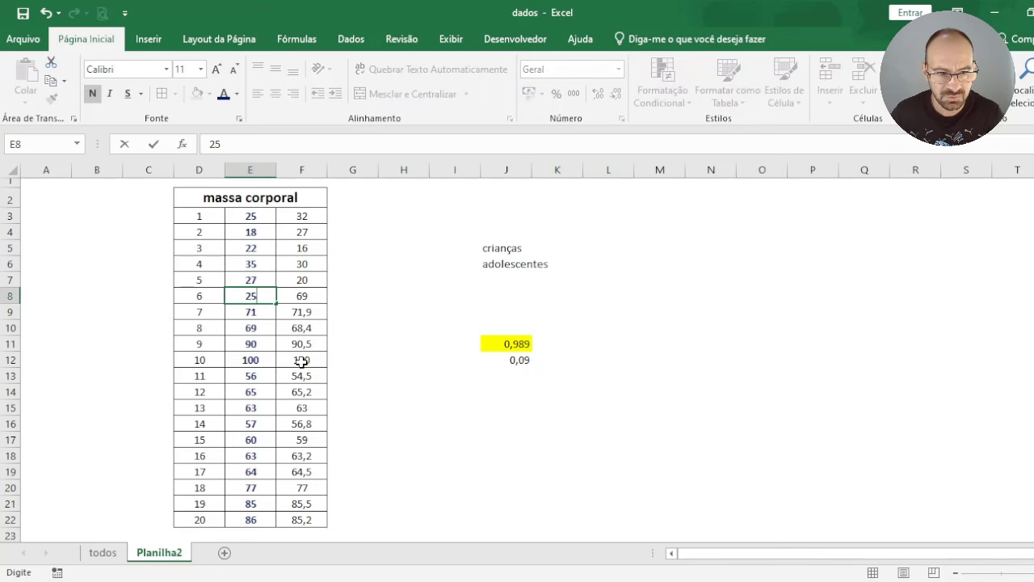
{"action": "key", "text": "Right"}
{"action": "type", "text": "23"}
{"action": "key", "text": "Return"}
{"action": "key", "text": "Left"}
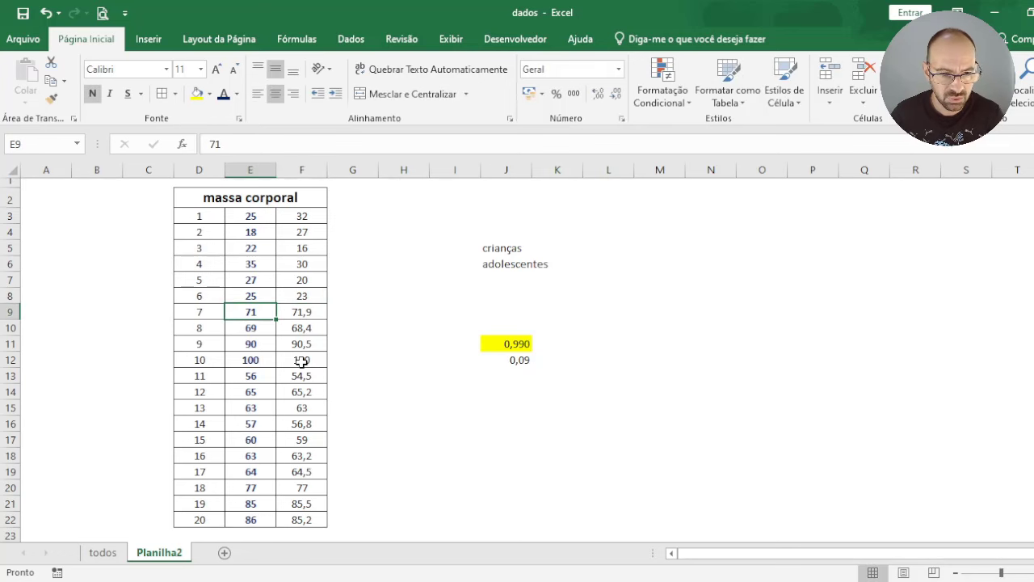
{"action": "type", "text": "40"}
{"action": "key", "text": "Right"}
{"action": "type", "text": "32"}
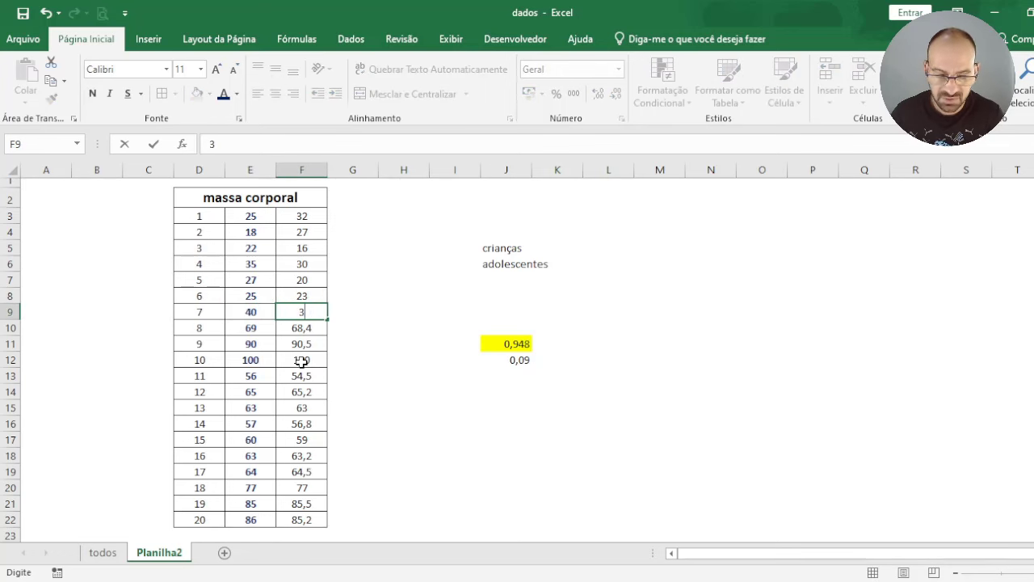
{"action": "key", "text": "Return"}
{"action": "key", "text": "Left"}
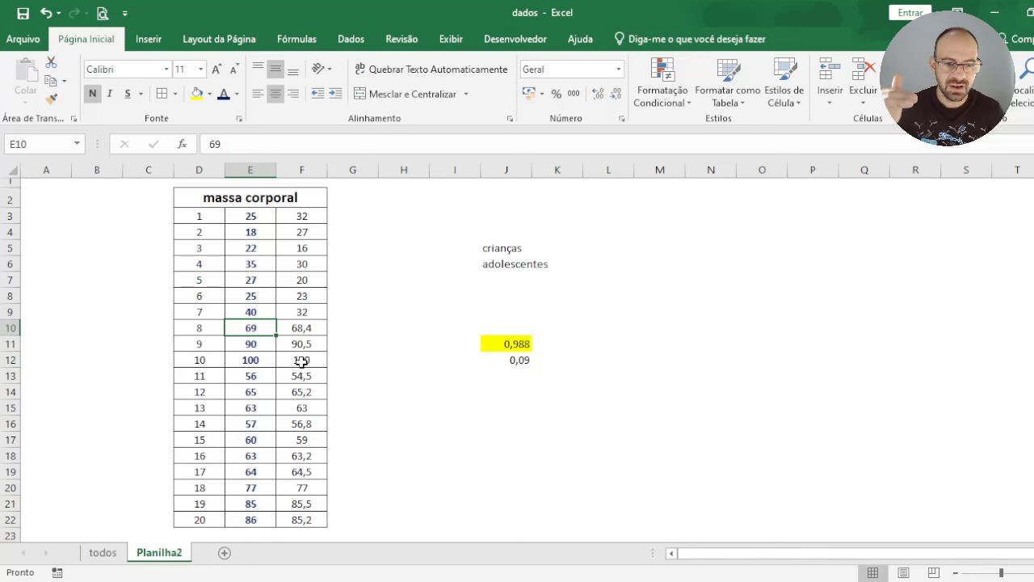
- Review the remaining body mass measurements and the correlation result in J11
{"action": "key", "text": "Down"}
{"action": "key", "text": "Down"}
{"action": "key", "text": "Down"}
{"action": "key", "text": "Down"}
{"action": "key", "text": "Down"}
{"action": "key", "text": "Down"}
{"action": "key", "text": "Down"}
{"action": "key", "text": "Down"}
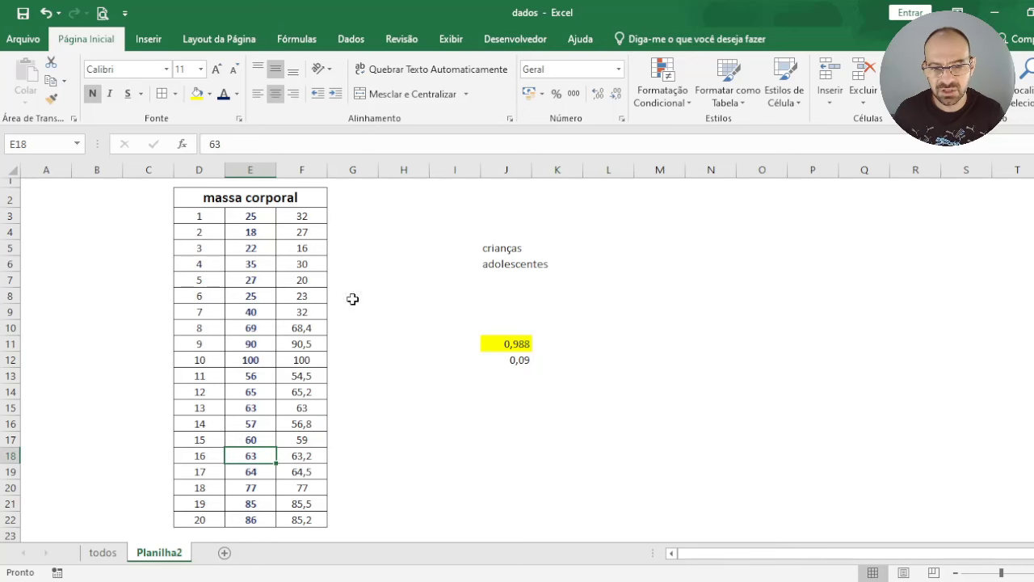
{"action": "left_click", "coordinate": [486, 344]}
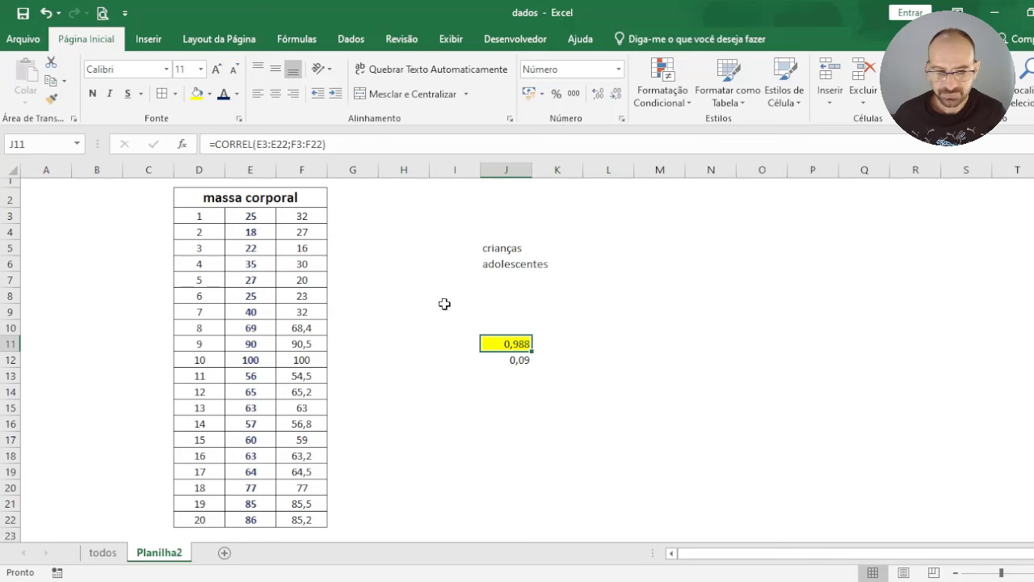
- Replace the table's merged header in D2 with "estatura"
{"action": "left_click", "coordinate": [304, 195]}
{"action": "type", "text": "est"}
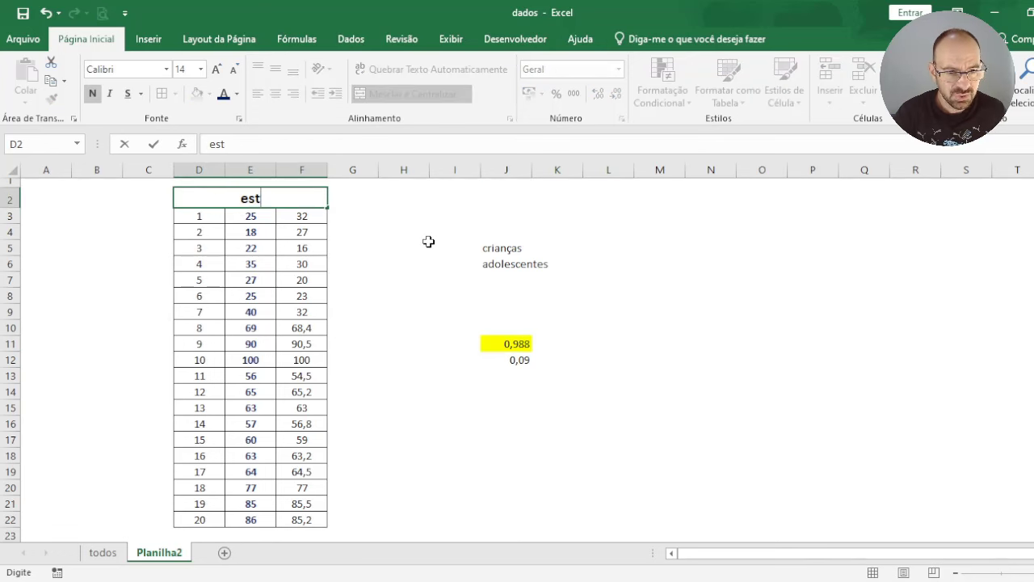
{"action": "type", "text": "atura"}
{"action": "key", "text": "Return"}
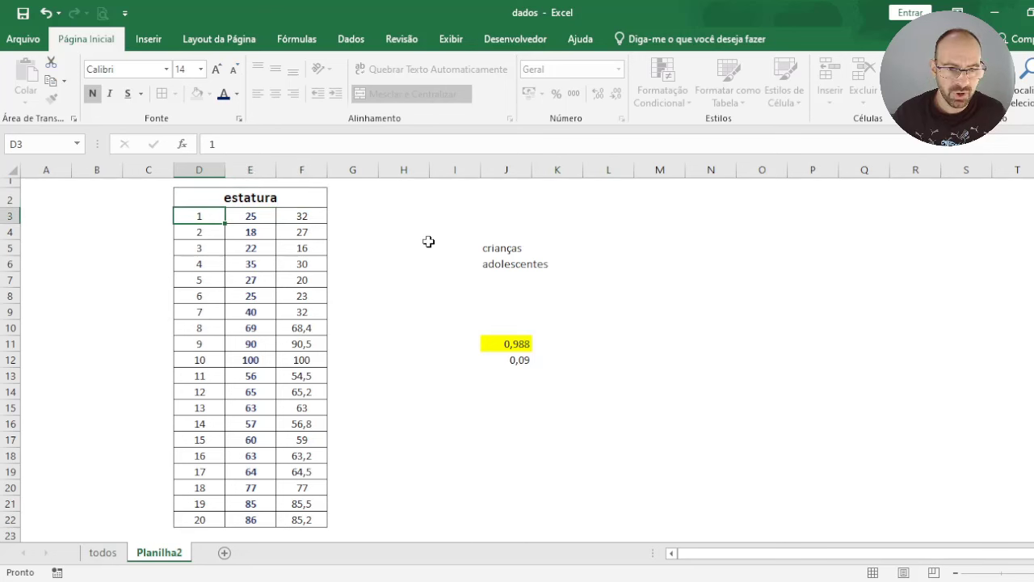
- Clear both measurement columns in E3:F22 and the value in J12
{"action": "left_click_drag", "start_coordinate": [251, 215], "coordinate": [305, 517]}
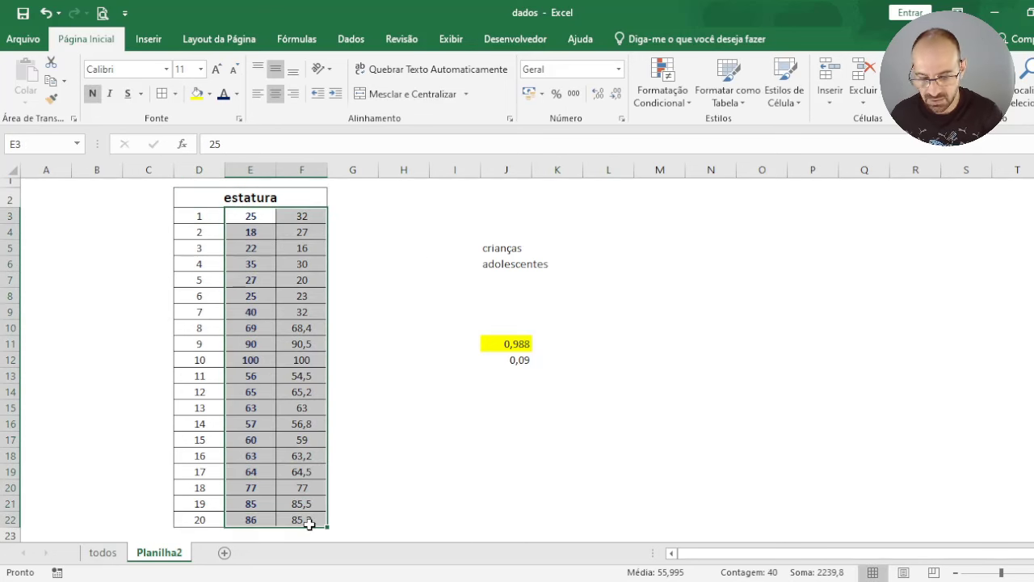
{"action": "key", "text": "Delete"}
{"action": "key", "text": "shift+Up"}
{"action": "key", "text": "shift+Up"}
{"action": "key", "text": "shift+Up"}
{"action": "key", "text": "shift+Up"}
{"action": "key", "text": "shift+Up"}
{"action": "key", "text": "shift+Up"}
{"action": "key", "text": "shift+Up"}
{"action": "left_click", "coordinate": [252, 222]}
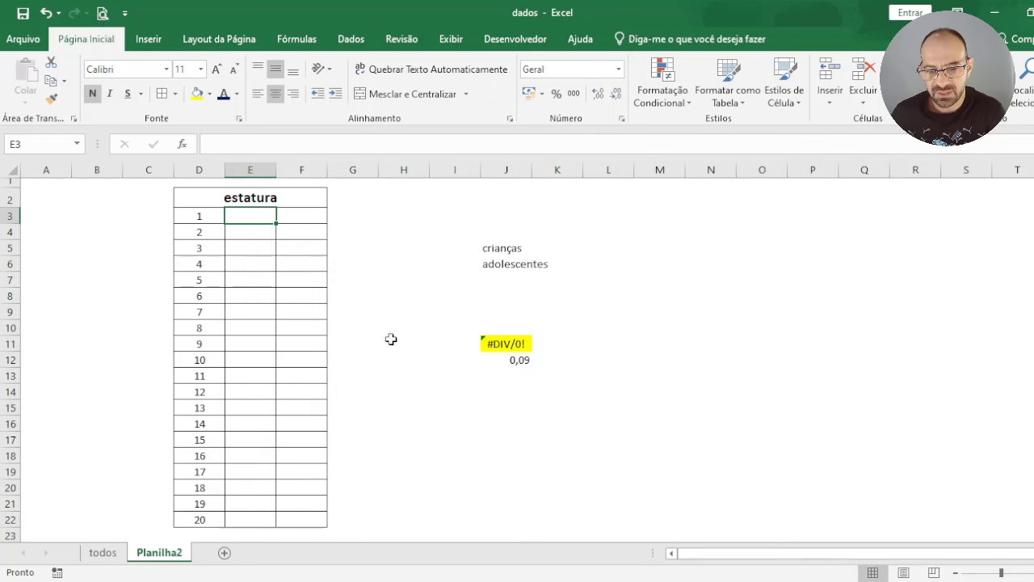
{"action": "left_click", "coordinate": [516, 363]}
{"action": "key", "text": "Delete"}
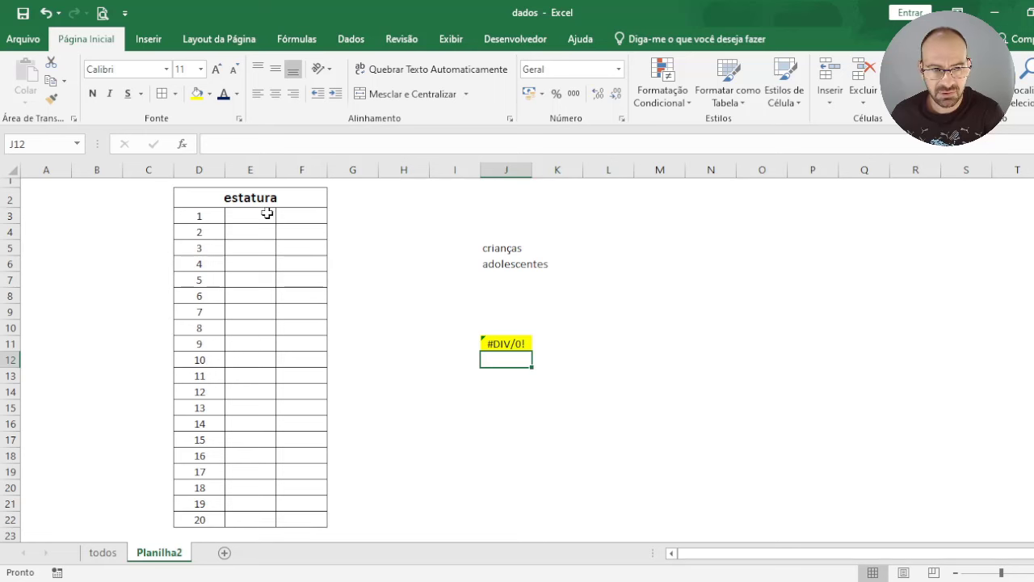
- Enter the first-column heights for rows 1 to 5 in E3:E7 as 1,7, 1,76, 1,65, 1,54 and 1,59
{"action": "left_click", "coordinate": [268, 210]}
{"action": "type", "text": "1,7"}
{"action": "key", "text": "Return"}
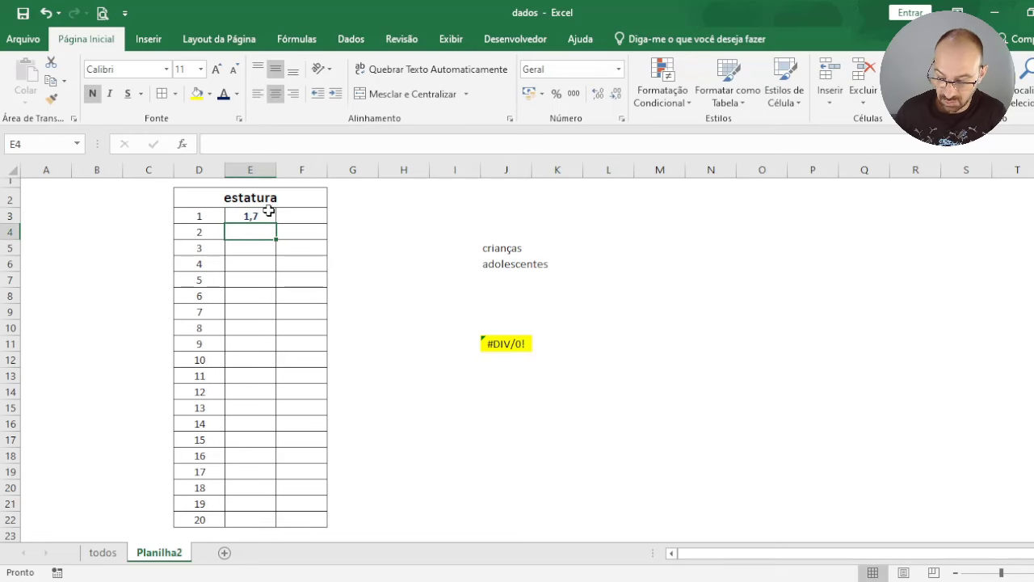
{"action": "type", "text": "1,76"}
{"action": "key", "text": "Return"}
{"action": "type", "text": "1,65"}
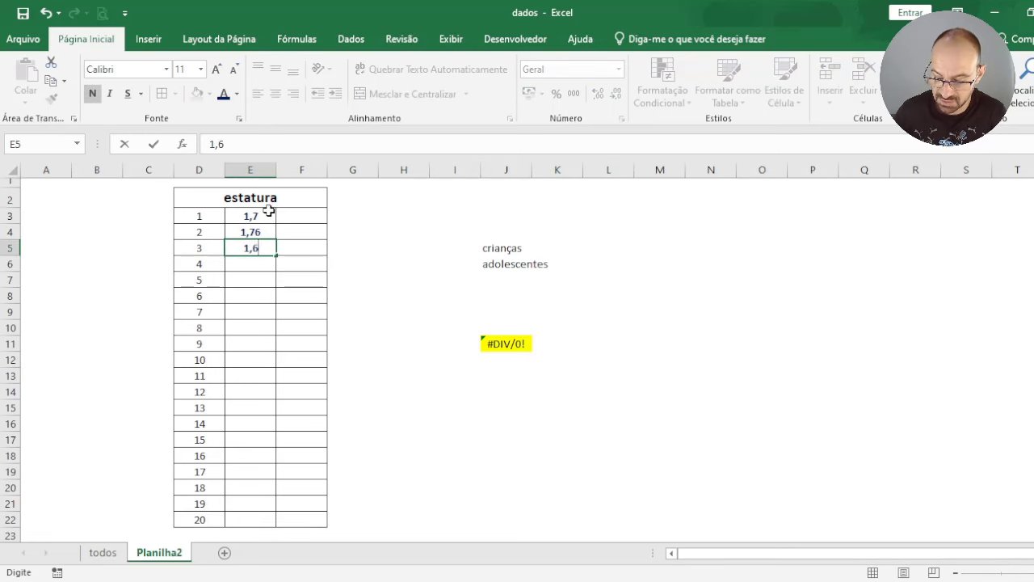
{"action": "key", "text": "Return"}
{"action": "type", "text": "1,54"}
{"action": "key", "text": "Return"}
{"action": "type", "text": "1,59"}
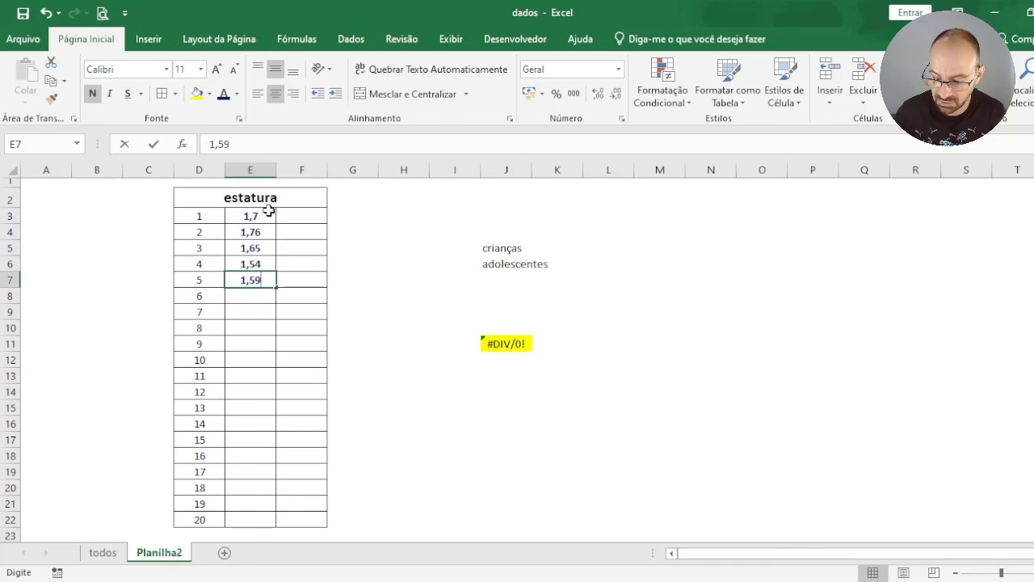
{"action": "key", "text": "Return"}
- Enter the first-column heights for rows 6 to 10 in E8:E12 as 1,63, 1,66, 1,9, 2 and 1,88
{"action": "type", "text": "1,63"}
{"action": "key", "text": "Return"}
{"action": "type", "text": "1,66"}
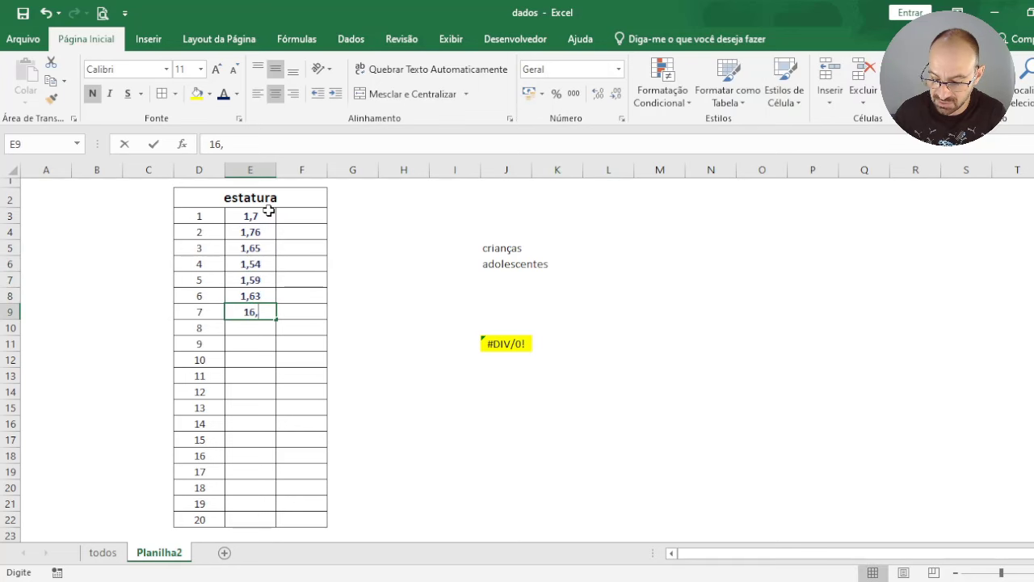
{"action": "key", "text": "Return"}
{"action": "type", "text": "1,9"}
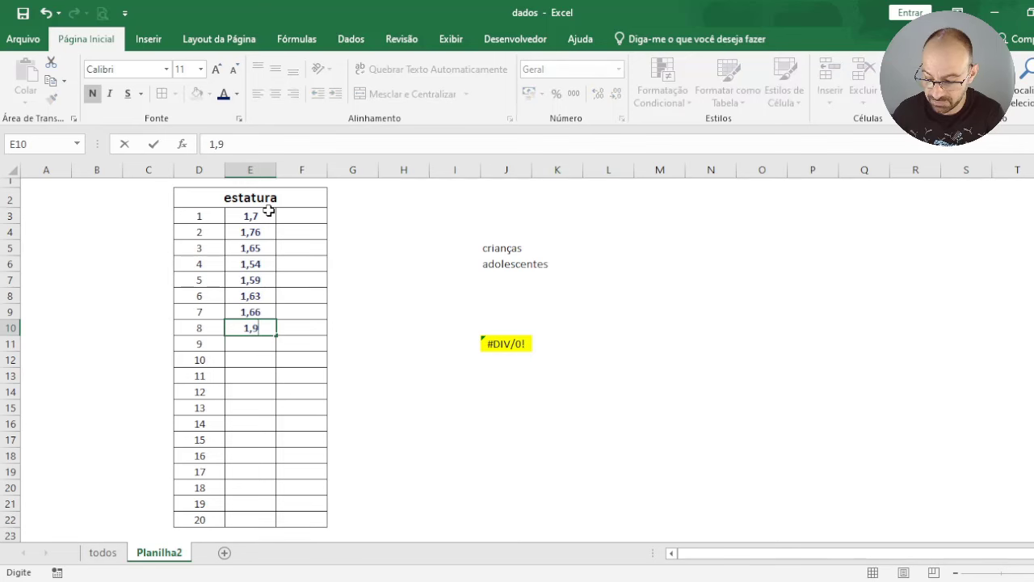
{"action": "key", "text": "Return"}
{"action": "type", "text": "2"}
{"action": "key", "text": "Return"}
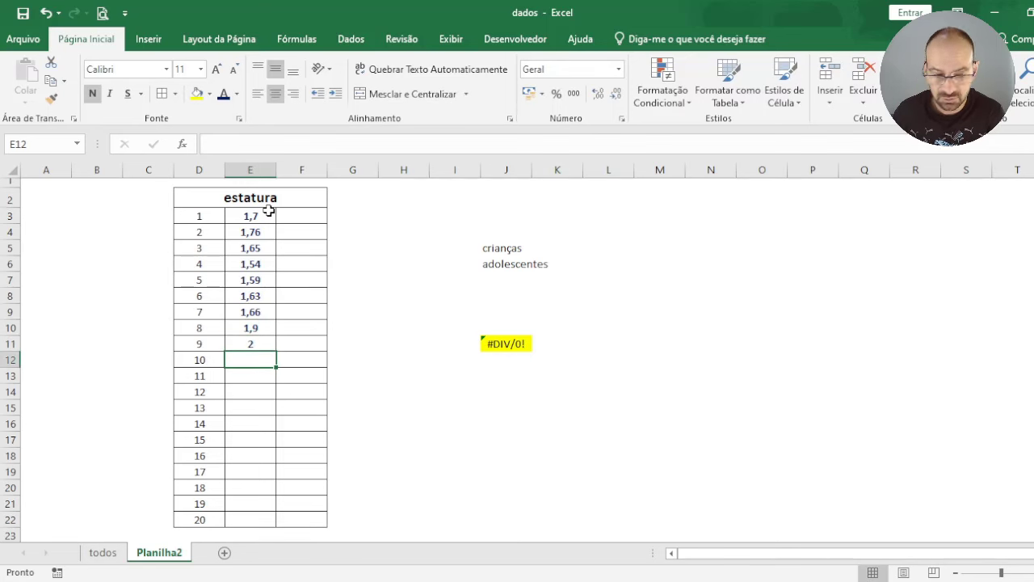
{"action": "type", "text": "1,88"}
{"action": "key", "text": "Return"}
- Enter the first-column heights for rows 11 to 15 in E13:E17 as 1,84, 1,76, 1,77, 2,01 and 1,55
{"action": "type", "text": "1"}
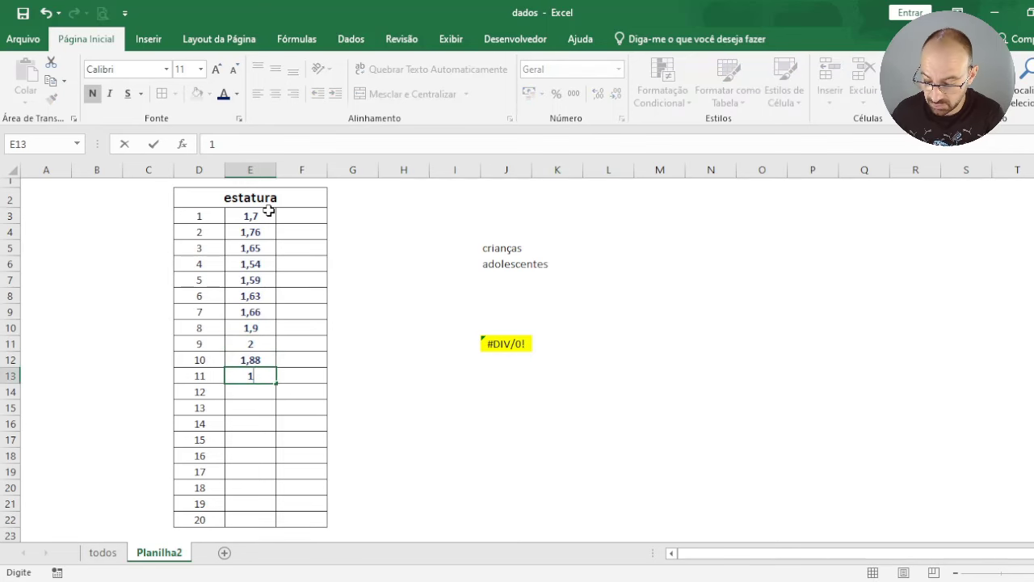
{"action": "type", "text": ",84"}
{"action": "key", "text": "Return"}
{"action": "type", "text": "1"}
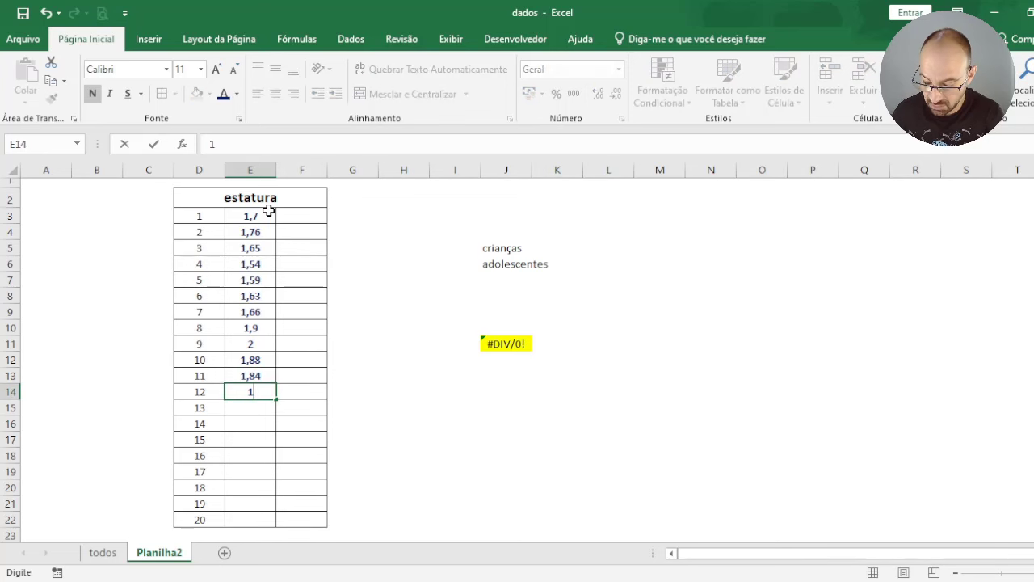
{"action": "type", "text": ",76"}
{"action": "key", "text": "Return"}
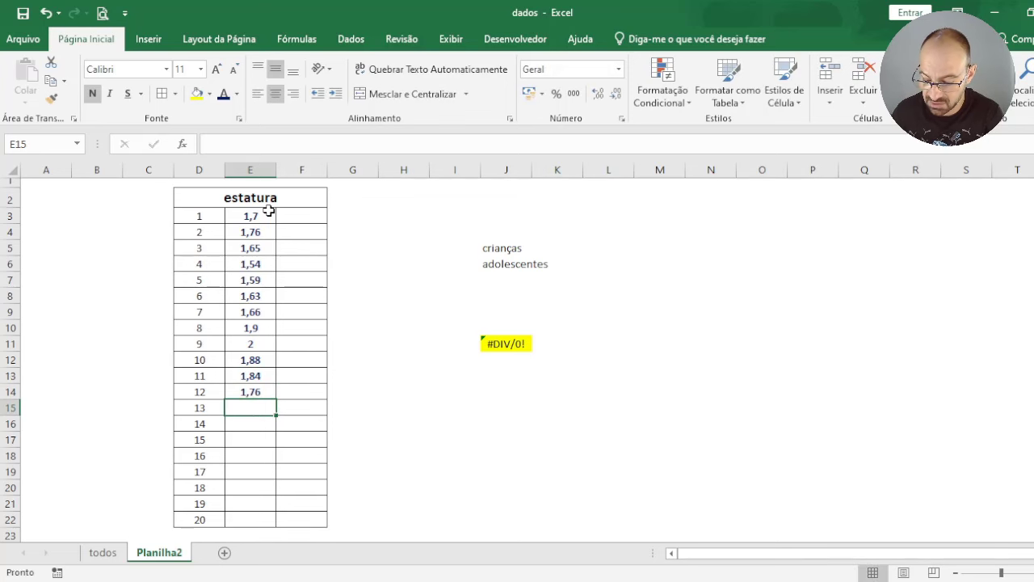
{"action": "type", "text": "1,77"}
{"action": "key", "text": "Return"}
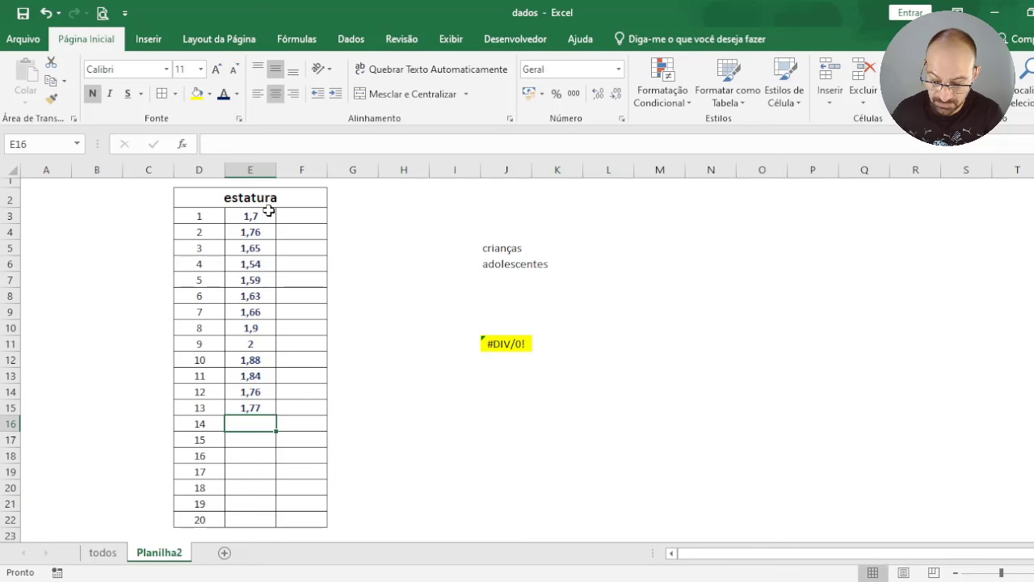
{"action": "type", "text": "2,01"}
{"action": "key", "text": "Return"}
{"action": "type", "text": "1,55"}
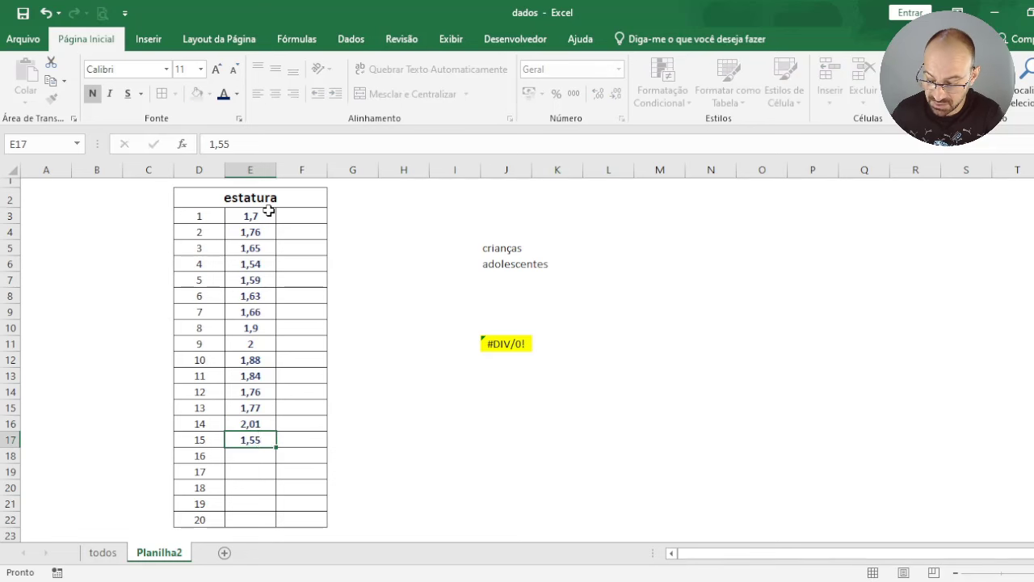
{"action": "key", "text": "Return"}
- Enter the first-column heights for rows 16 to 20 in E18:E22 as 1,59, 1,61, 1,67, 1,75 and 1,78
{"action": "type", "text": "1,5"}
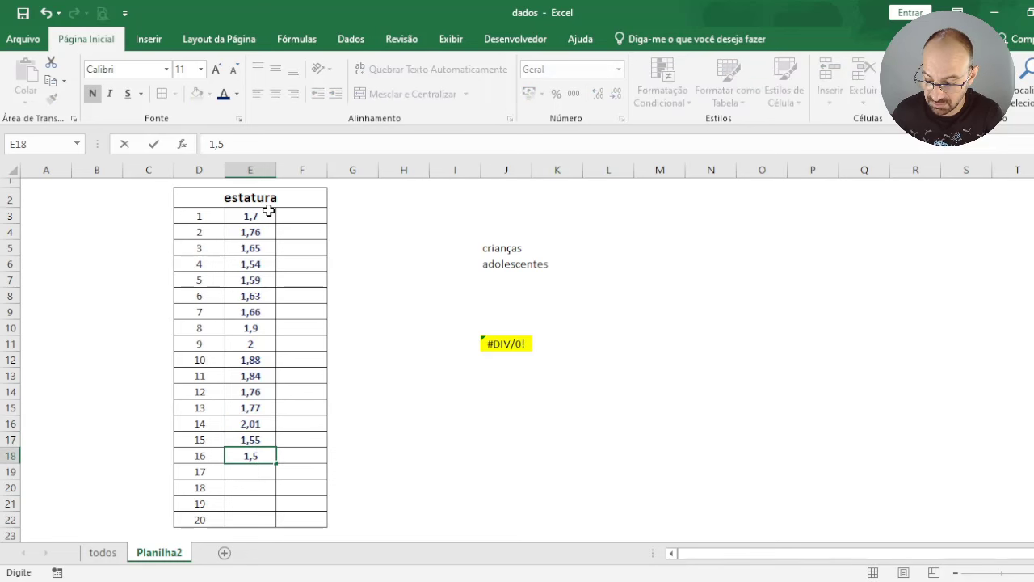
{"action": "type", "text": "9"}
{"action": "key", "text": "Return"}
{"action": "type", "text": "1,61"}
{"action": "key", "text": "Return"}
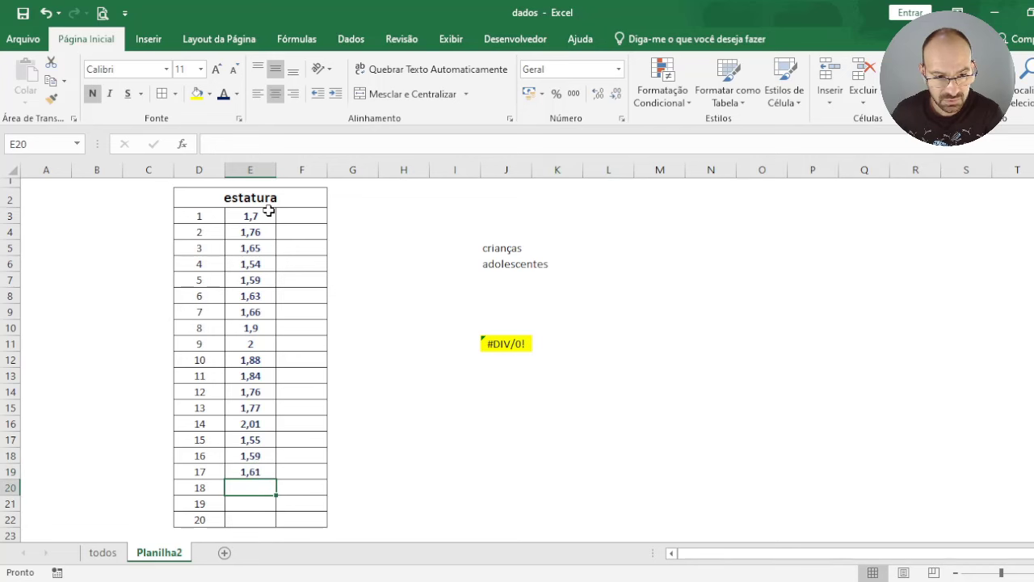
{"action": "type", "text": "1,67"}
{"action": "key", "text": "Return"}
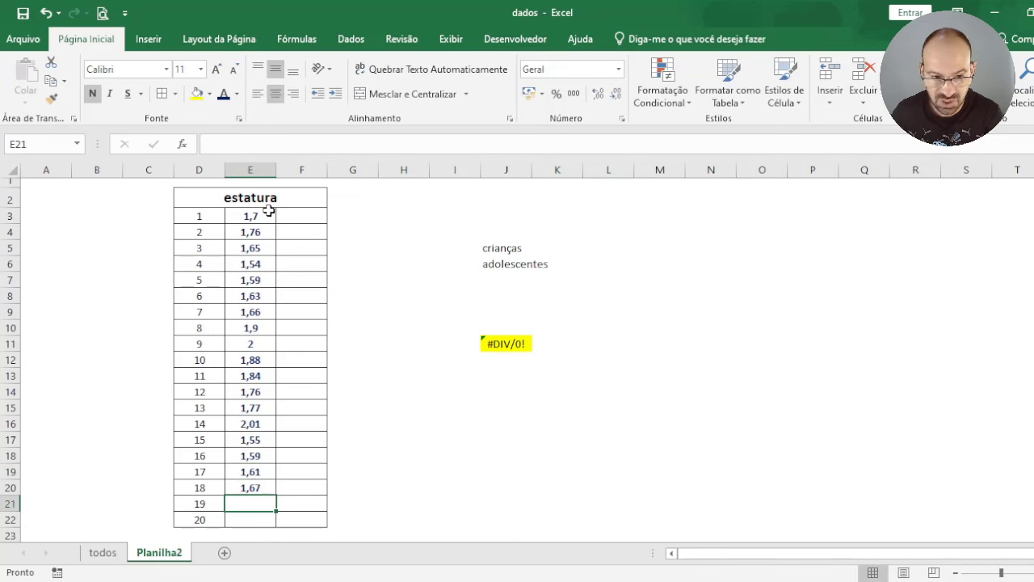
{"action": "type", "text": "1,7"}
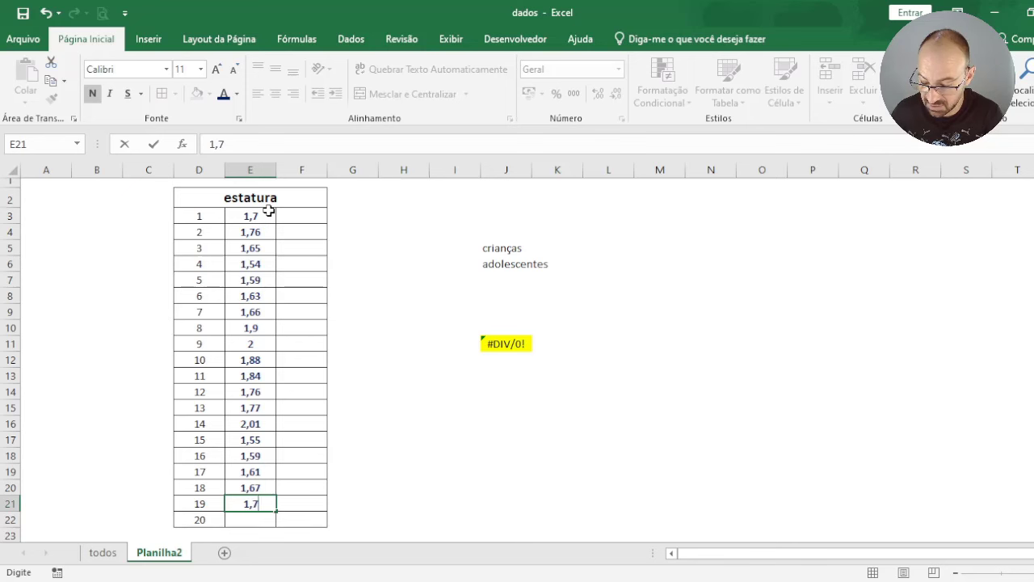
{"action": "type", "text": "5"}
{"action": "key", "text": "Return"}
{"action": "type", "text": "1,78"}
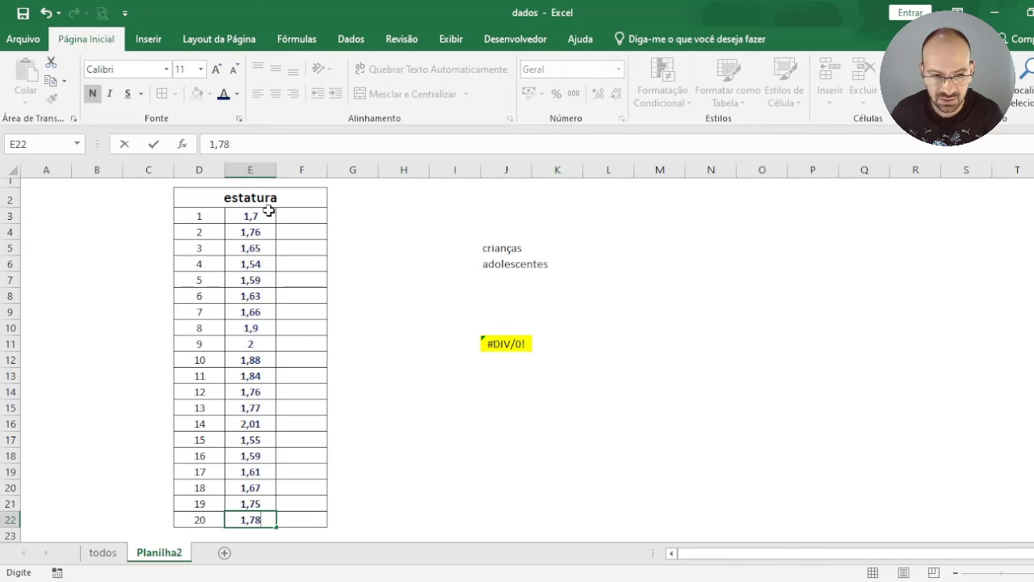
{"action": "key", "text": "Return"}
- Enter the second-column heights for rows 1 to 3 in F3:F5 as 1,71, 1,76 and 1,65
{"action": "scroll", "coordinate": [271, 210], "scroll_direction": "up", "scroll_amount": 1}
{"action": "left_click", "coordinate": [283, 215]}
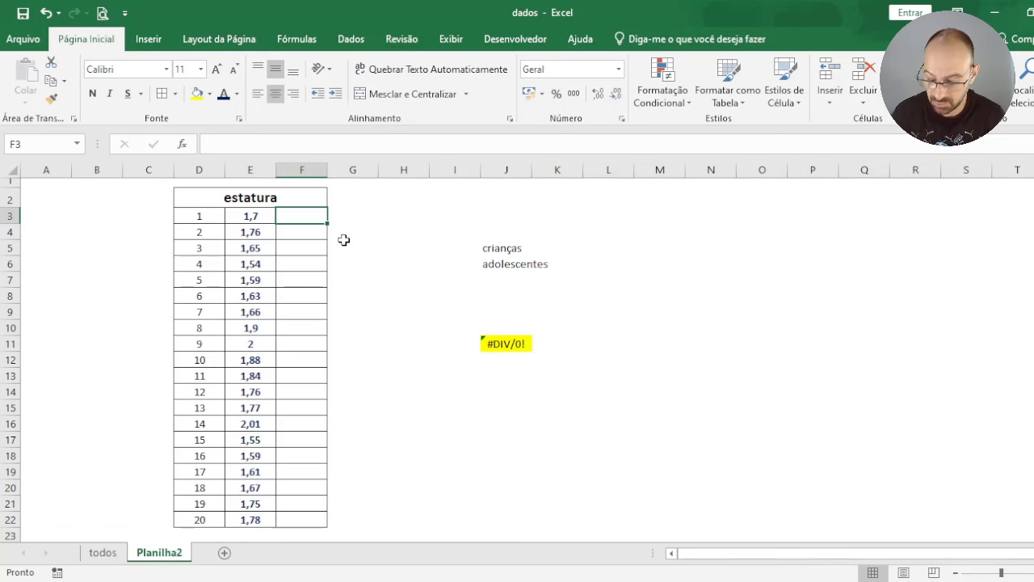
{"action": "type", "text": "1,71"}
{"action": "key", "text": "Return"}
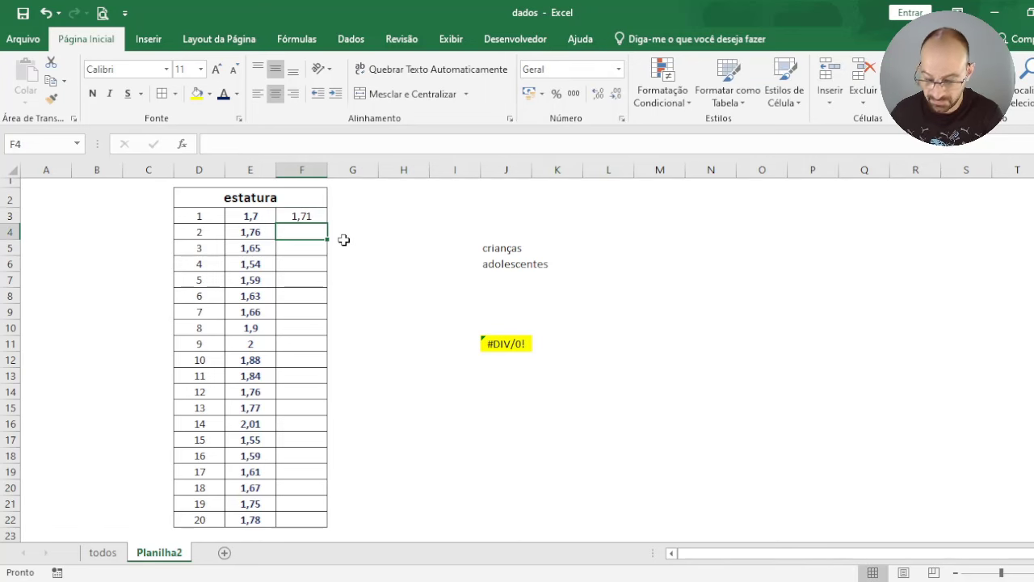
{"action": "type", "text": "1,76"}
{"action": "key", "text": "Return"}
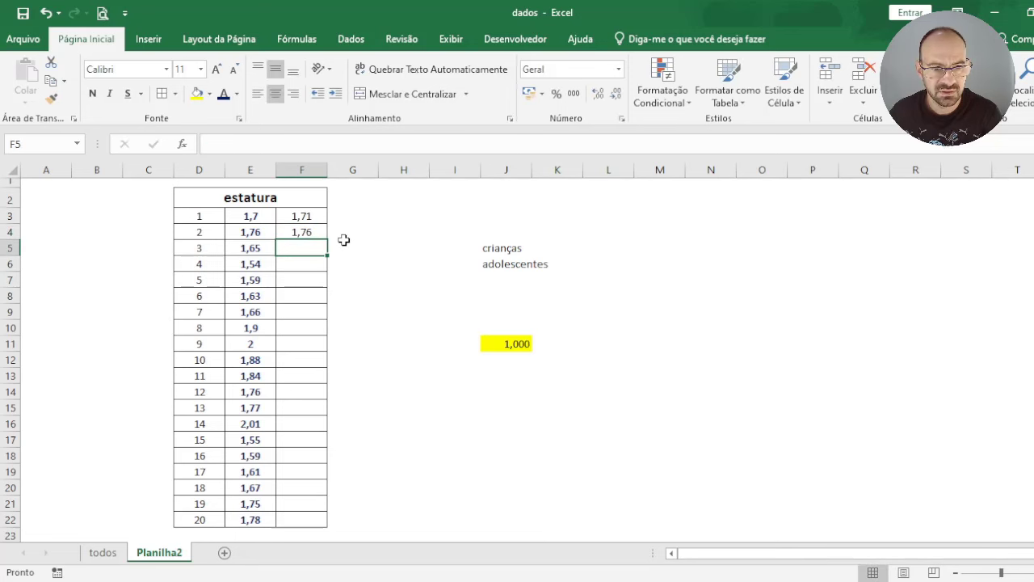
{"action": "type", "text": "1,65"}
{"action": "key", "text": "Return"}
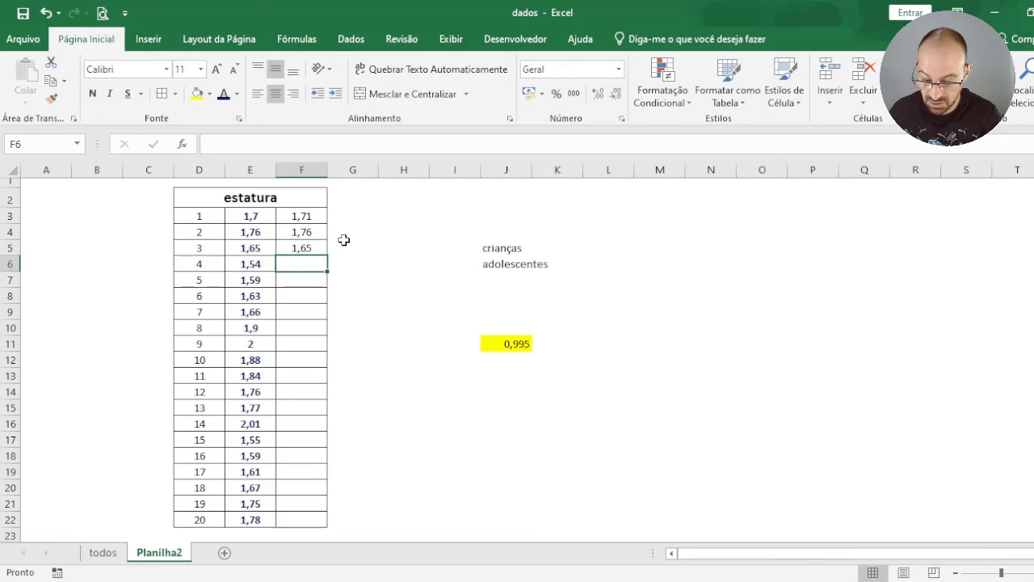
- Enter the second-column heights for rows 4 to 6 in F6:F8 as 1,54, 1,58 and 1,63
{"action": "type", "text": "1,54"}
{"action": "key", "text": "Return"}
{"action": "type", "text": "15"}
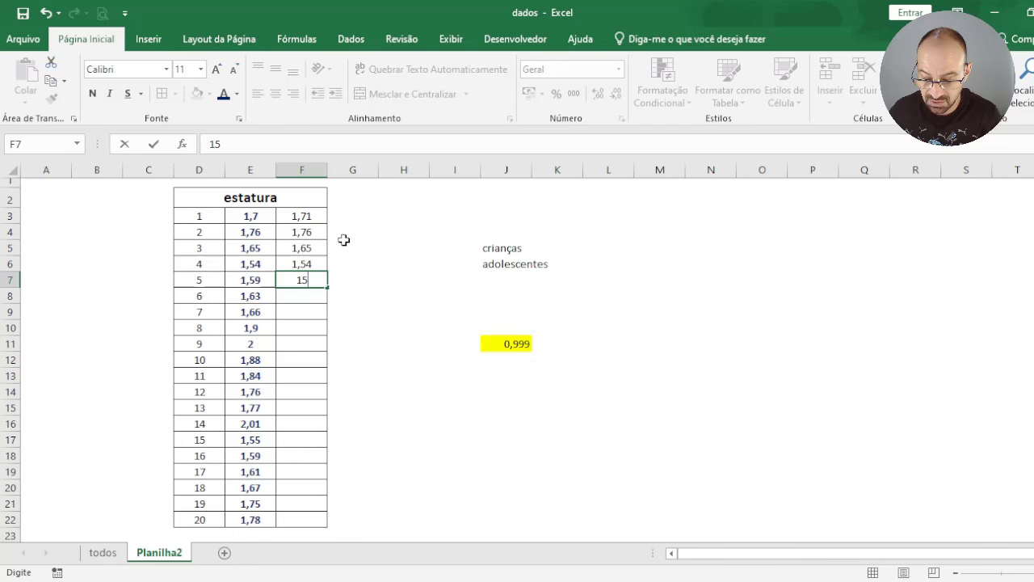
{"action": "key", "text": "BackSpace"}
{"action": "type", "text": ",58"}
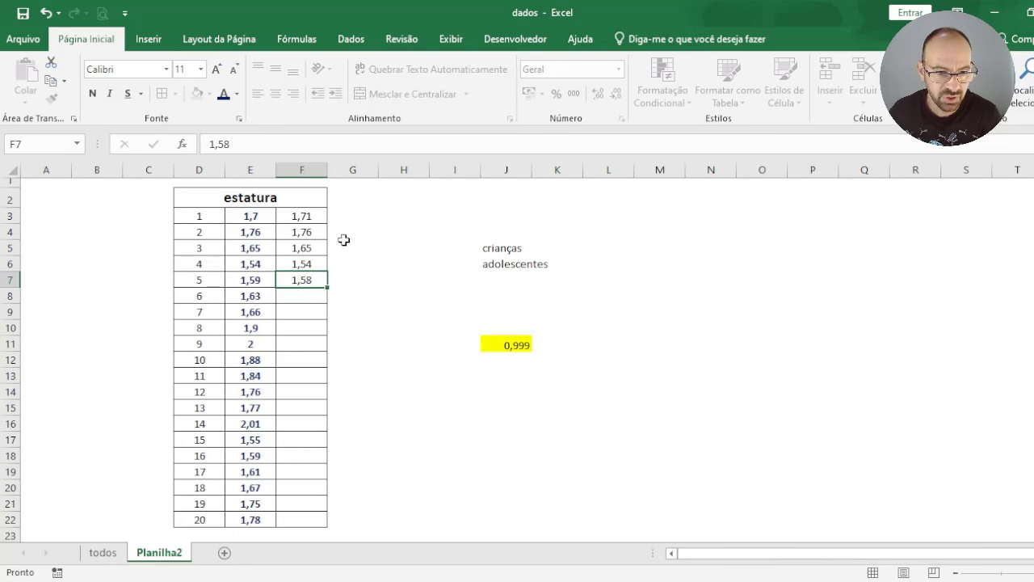
{"action": "key", "text": "Return"}
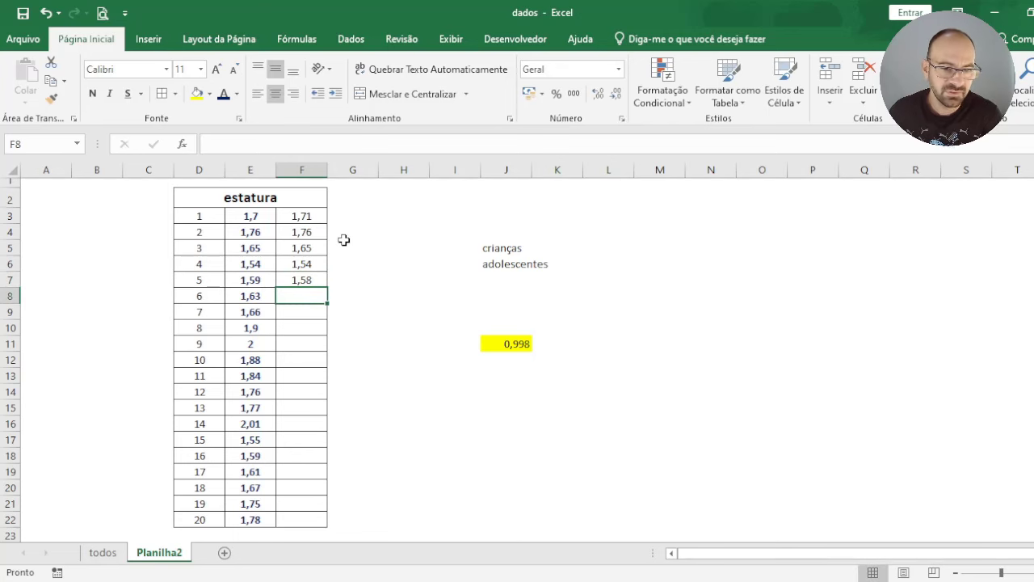
{"action": "type", "text": "1,63"}
{"action": "key", "text": "Return"}
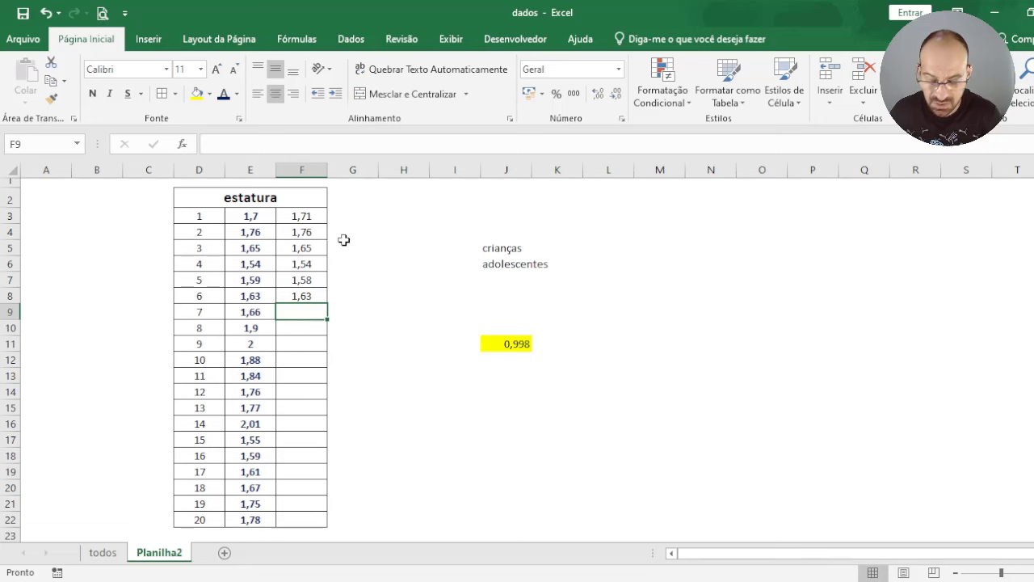
- Enter the second-column heights for rows 7 to 9 in F9:F11 as 1,65, 1,9 and 2,01
{"action": "type", "text": "1,65"}
{"action": "key", "text": "Return"}
{"action": "type", "text": "1,9"}
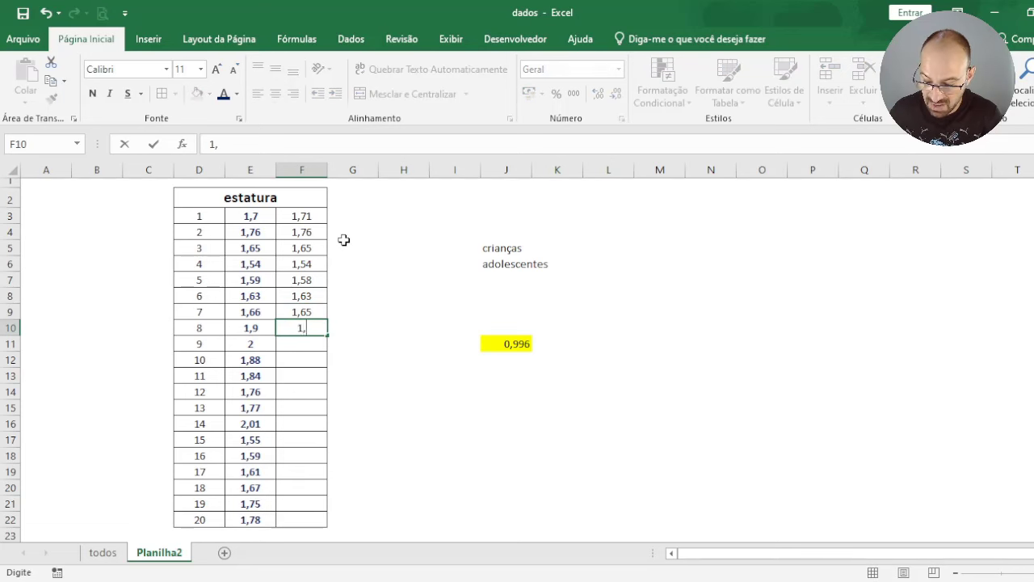
{"action": "key", "text": "Return"}
{"action": "type", "text": "2,01"}
{"action": "key", "text": "Return"}
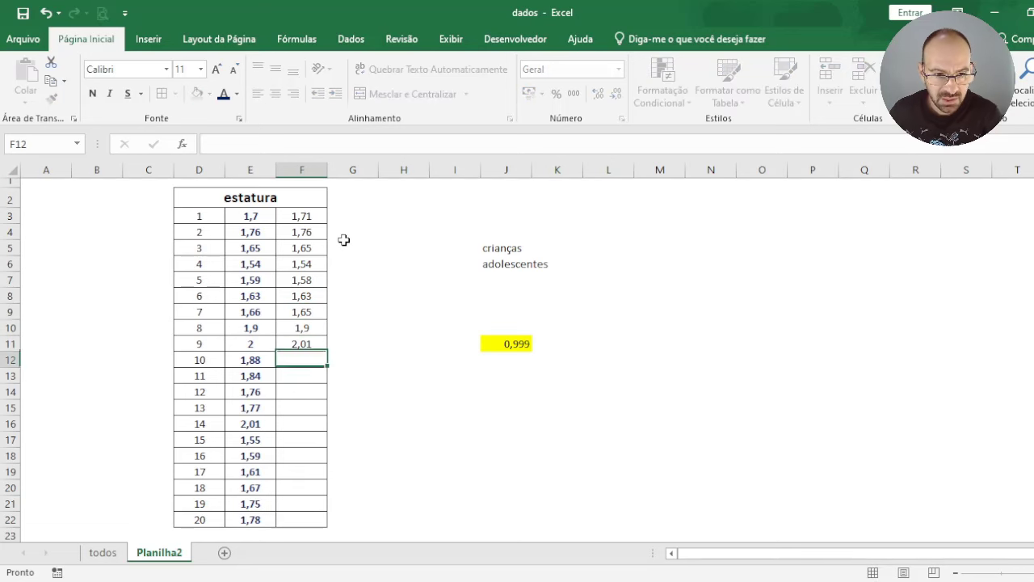
- Enter row 10's second height in F12 as 1,84 and correct it to 1,87
{"action": "type", "text": "1,8"}
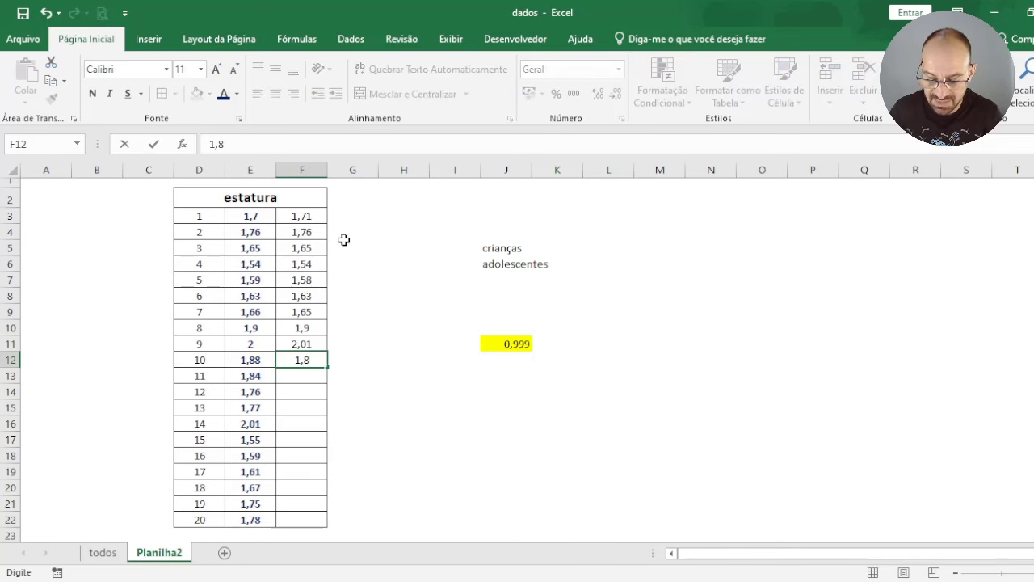
{"action": "type", "text": "4"}
{"action": "key", "text": "Return"}
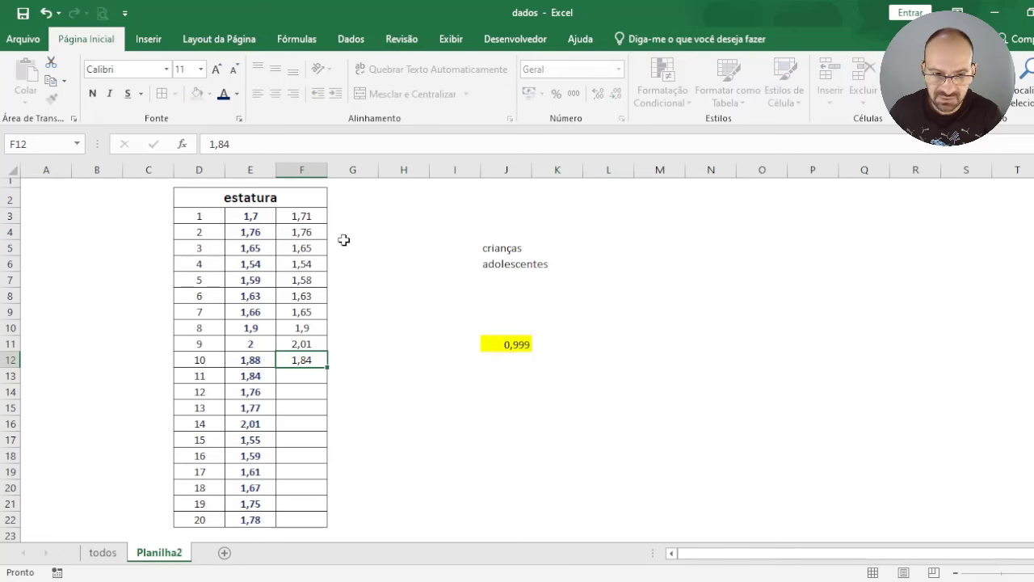
{"action": "key", "text": "Up"}
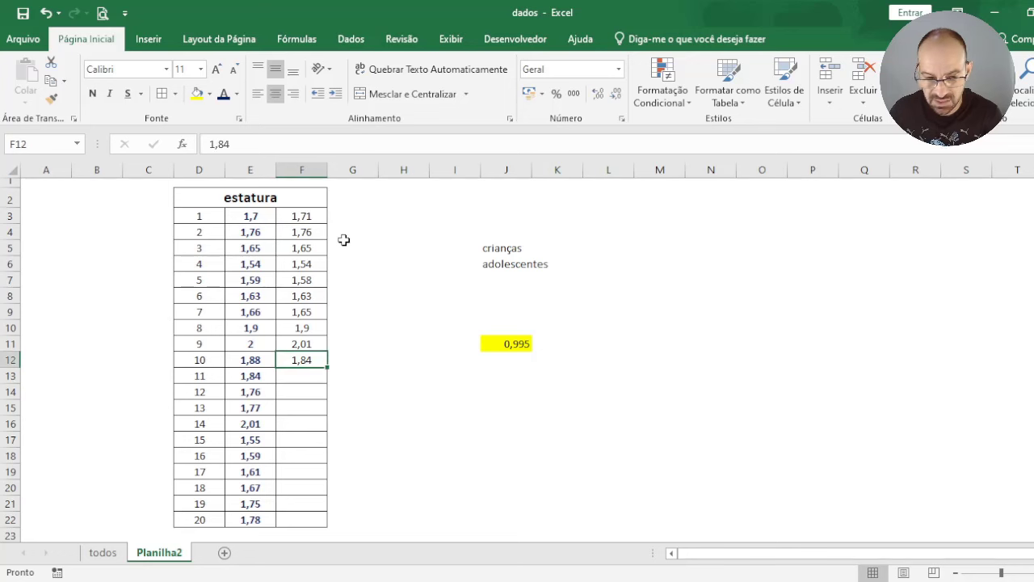
{"action": "type", "text": "1,87"}
{"action": "key", "text": "Return"}
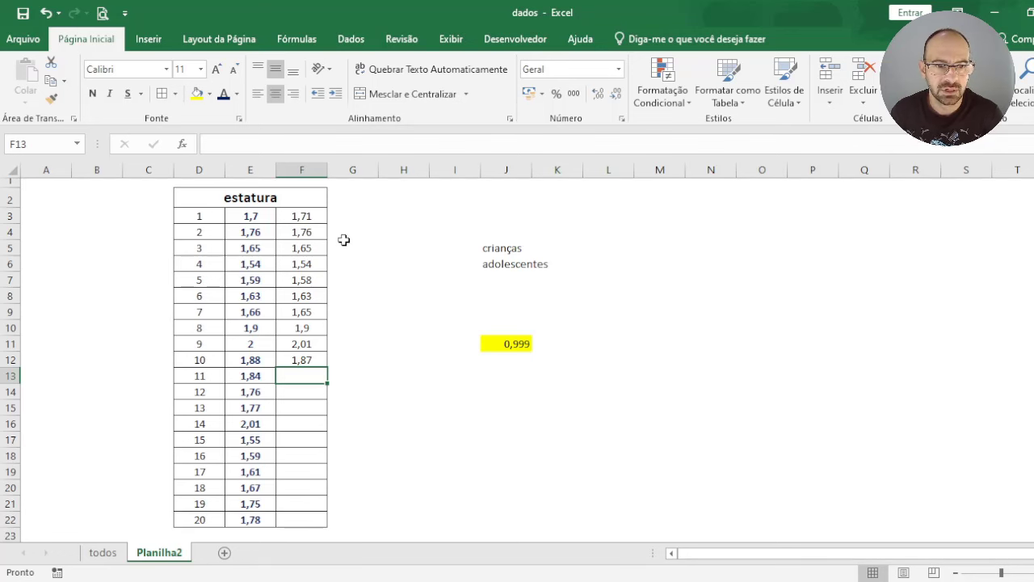
- Enter row 11's second height in F13 as 1,74 and correct it to 1,845
{"action": "left_click", "coordinate": [260, 216]}
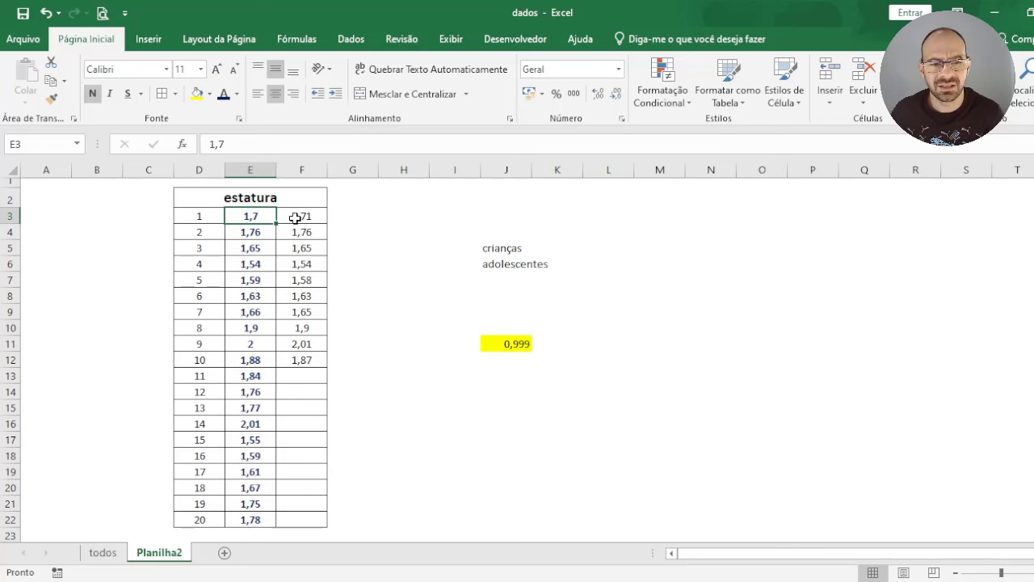
{"action": "left_click", "coordinate": [293, 215]}
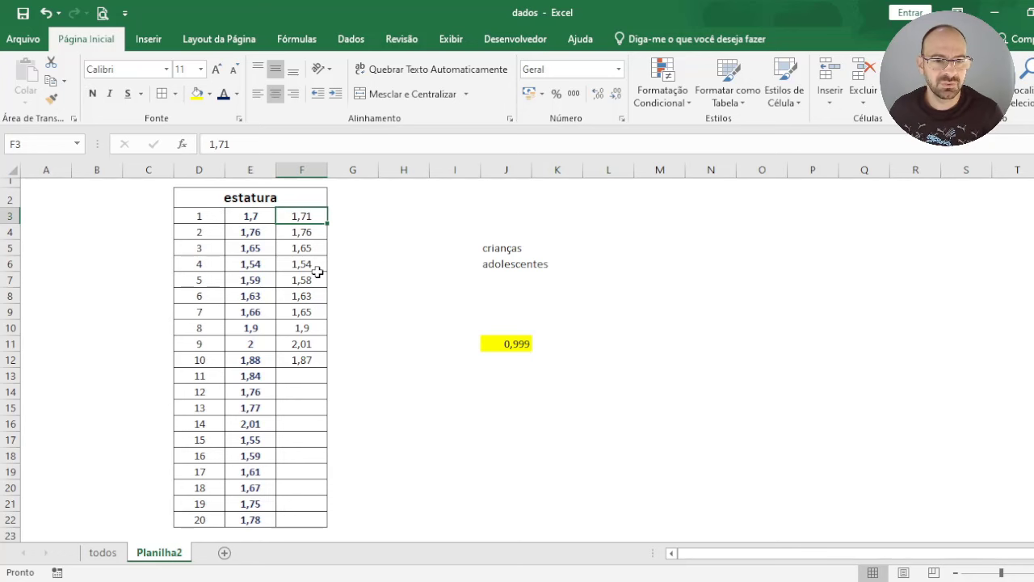
{"action": "left_click", "coordinate": [309, 377]}
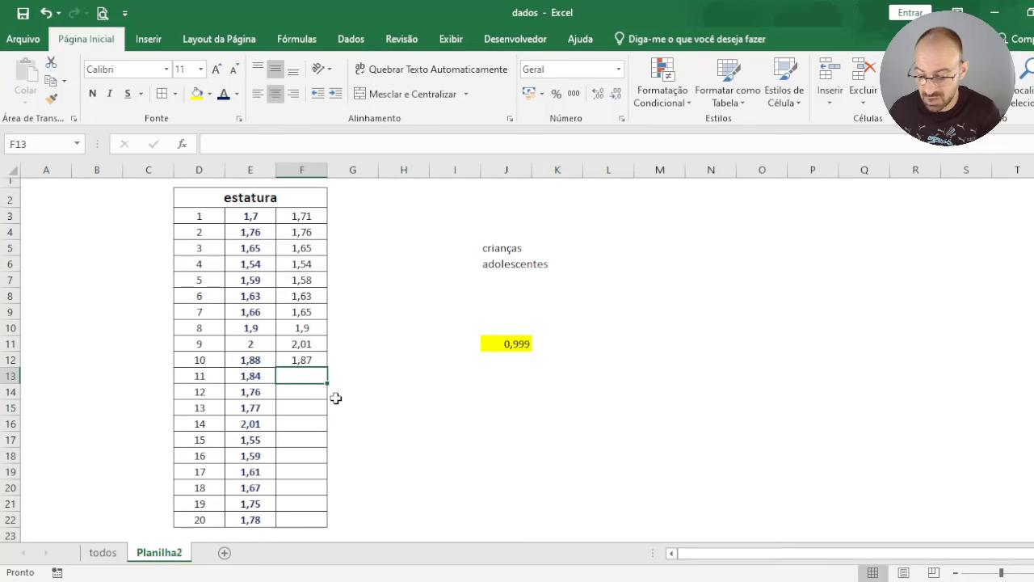
{"action": "type", "text": "1,74"}
{"action": "key", "text": "Return"}
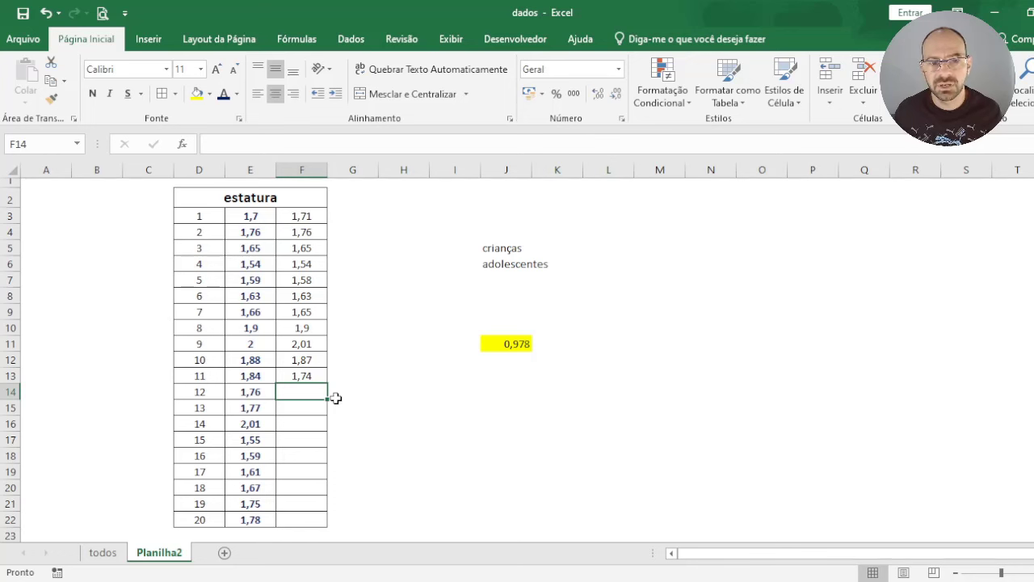
{"action": "key", "text": "Up"}
{"action": "type", "text": "1,845"}
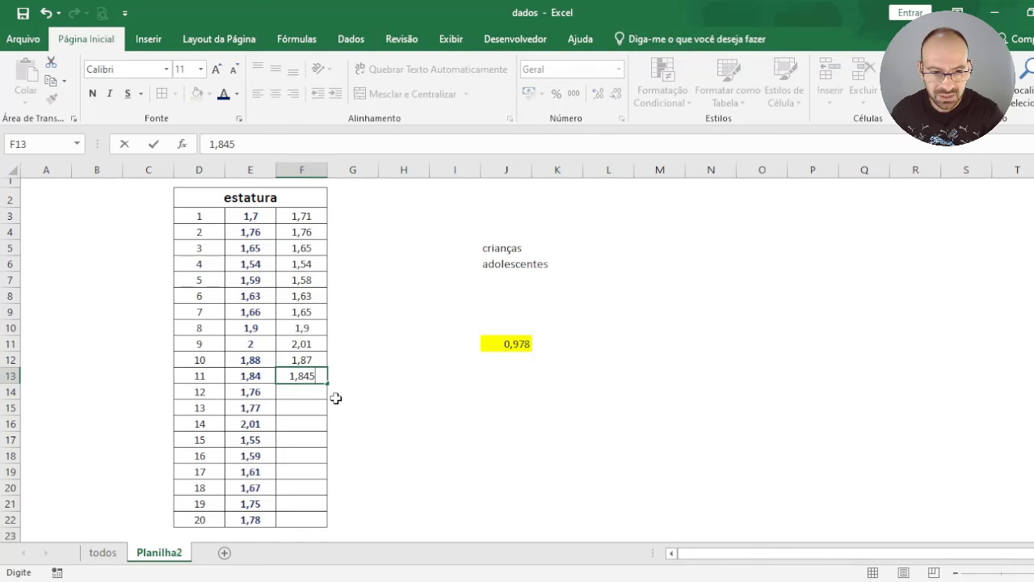
{"action": "key", "text": "Return"}
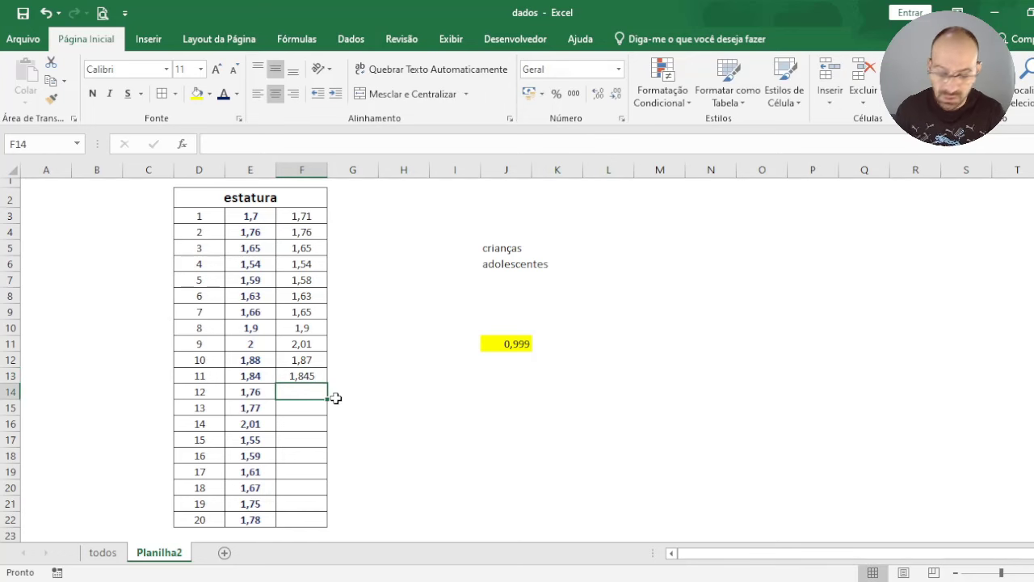
- Enter the second-column heights for rows 12 to 14 in F14:F16 as 1,75, 1,78 and 2,01
{"action": "type", "text": "1,75"}
{"action": "key", "text": "Return"}
{"action": "type", "text": "1"}
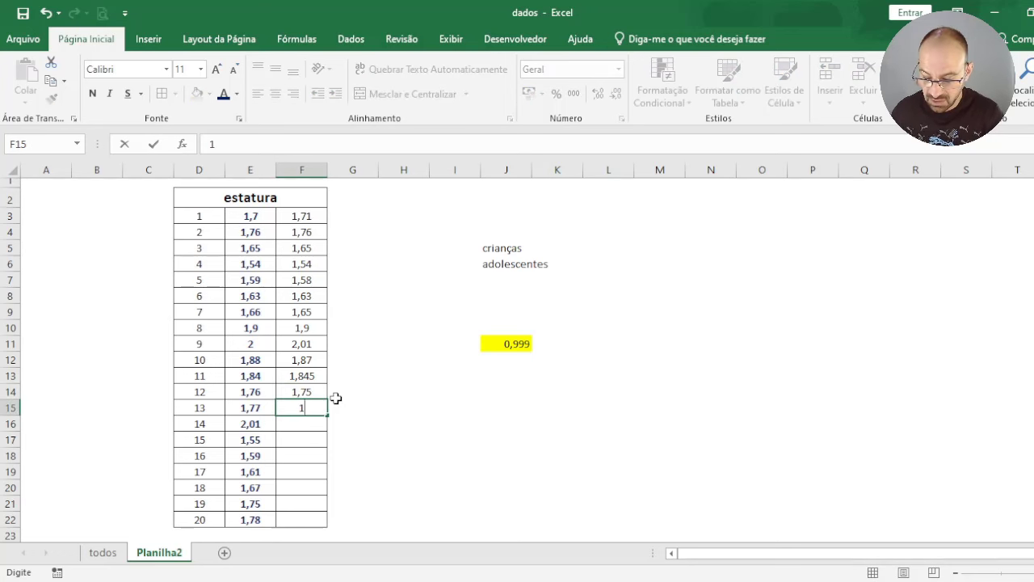
{"action": "type", "text": ",78"}
{"action": "key", "text": "Return"}
{"action": "type", "text": "2,01"}
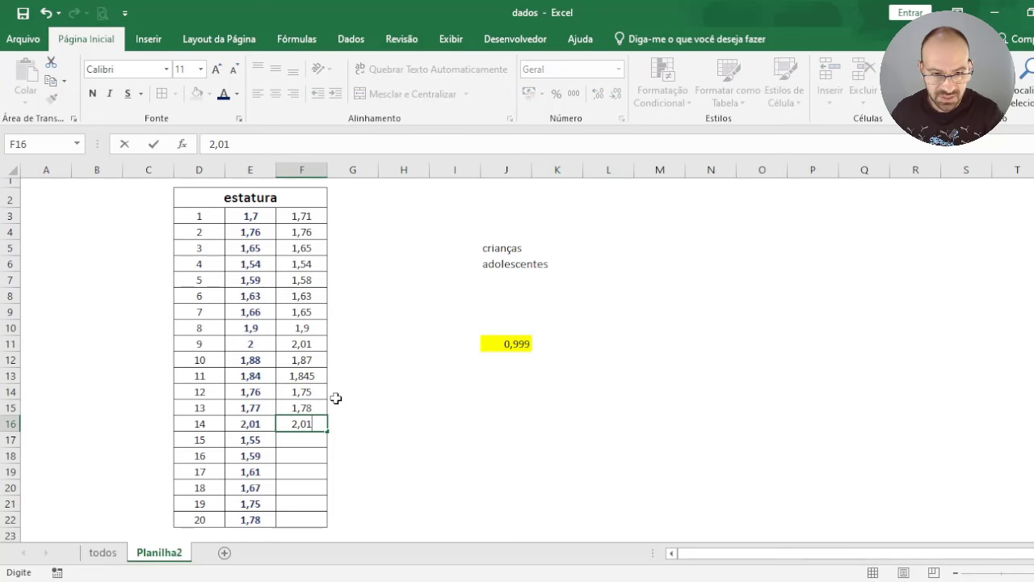
{"action": "key", "text": "Return"}
- Enter the second-column heights for rows 15 to 17 in F17:F19 as 1,54, 1,56 and 1,62
{"action": "type", "text": "1,54"}
{"action": "key", "text": "Return"}
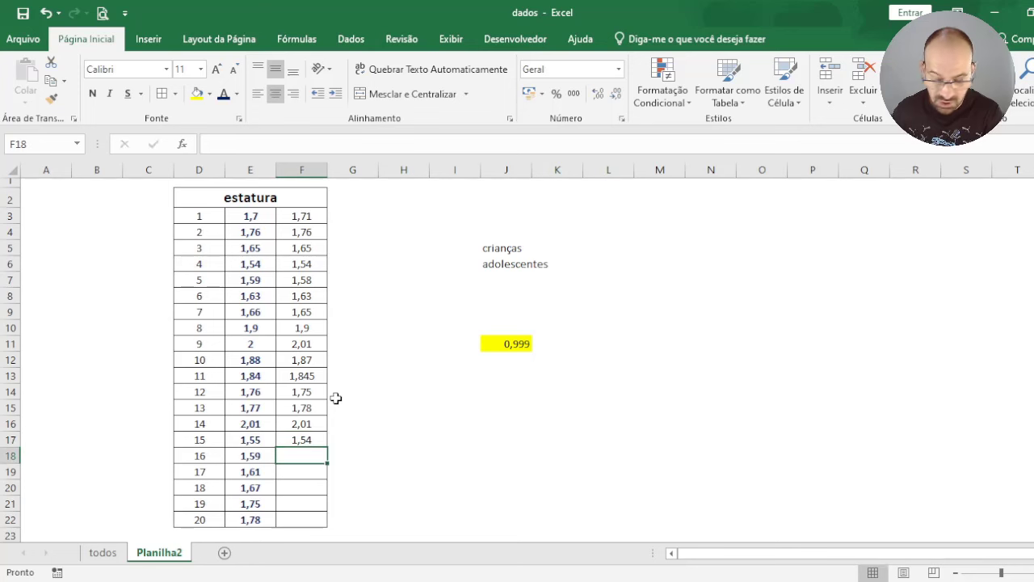
{"action": "type", "text": "1,56"}
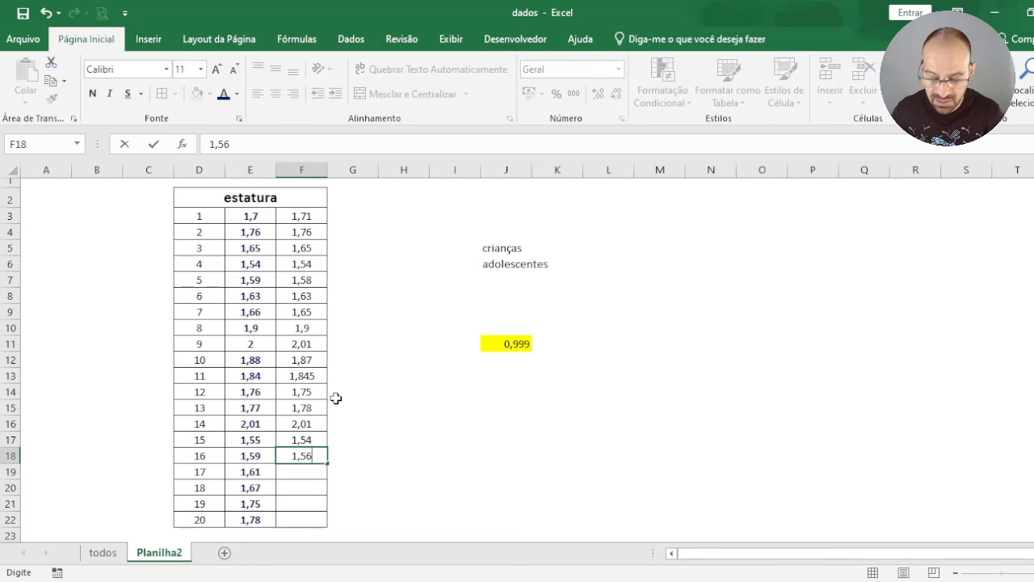
{"action": "key", "text": "Return"}
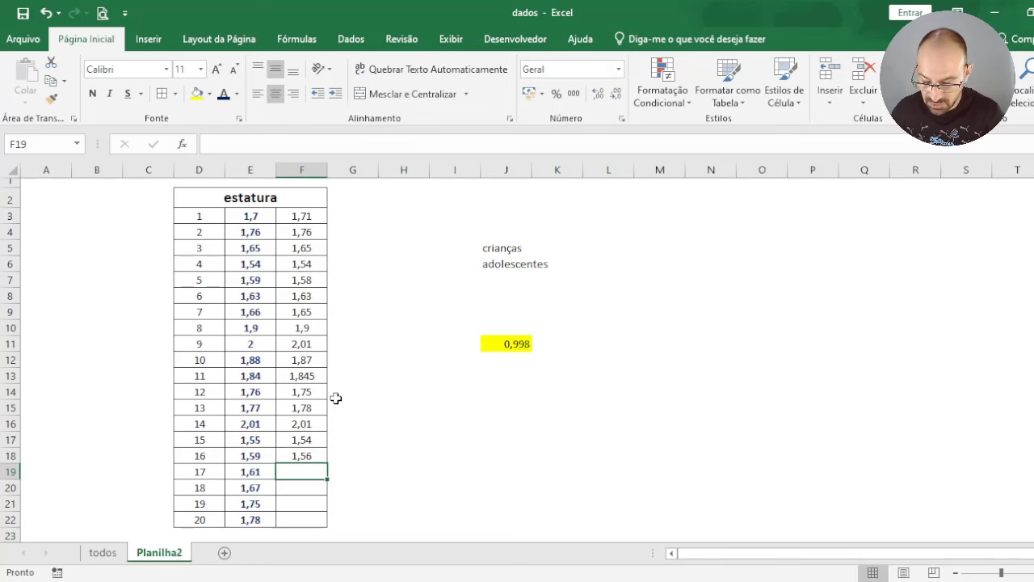
{"action": "type", "text": "1,62"}
{"action": "key", "text": "Return"}
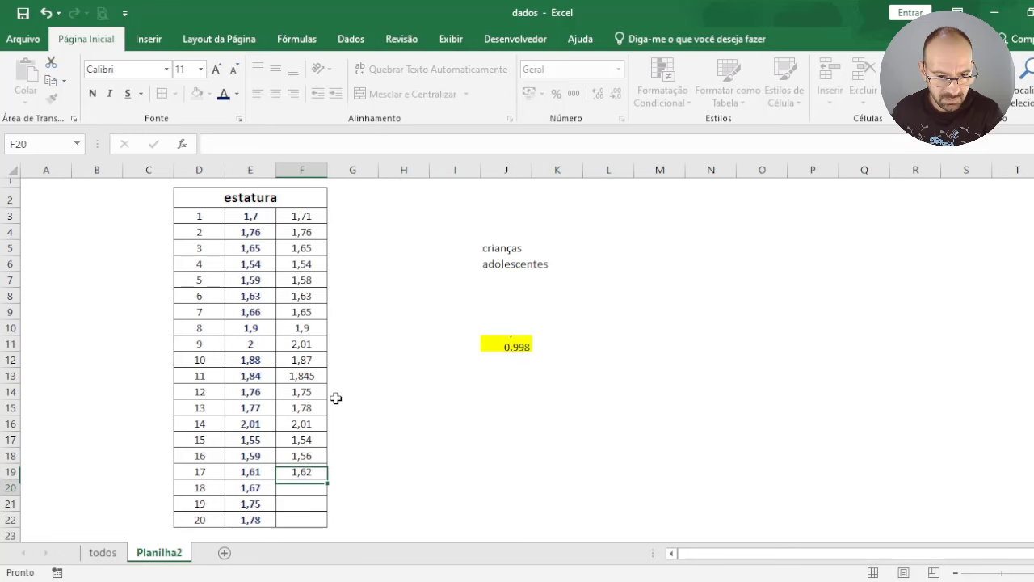
- Enter the second-column heights for rows 18 to 20 in F20:F22 as 1,66, 1,75 and 1,75
{"action": "type", "text": "1,"}
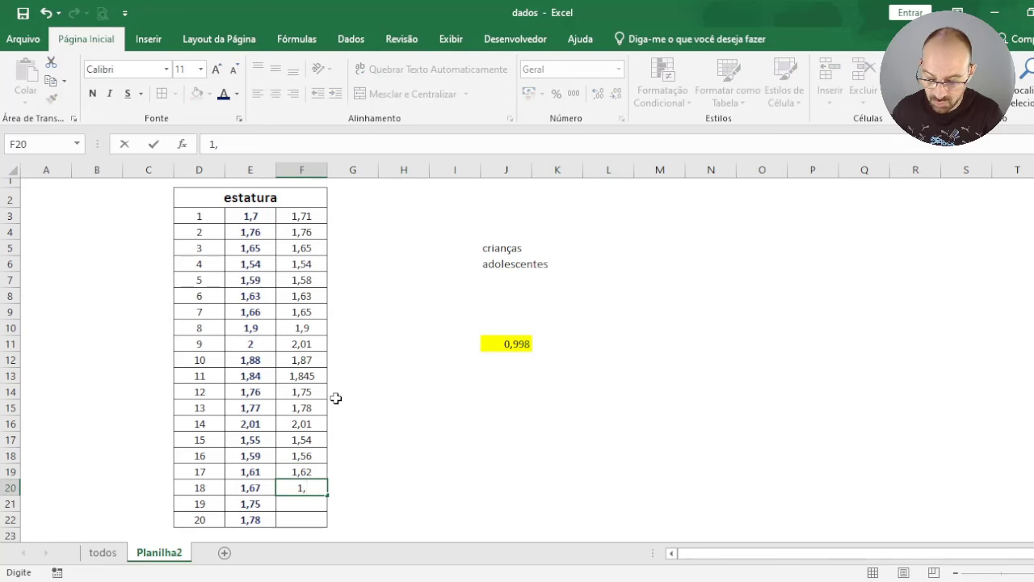
{"action": "type", "text": "66"}
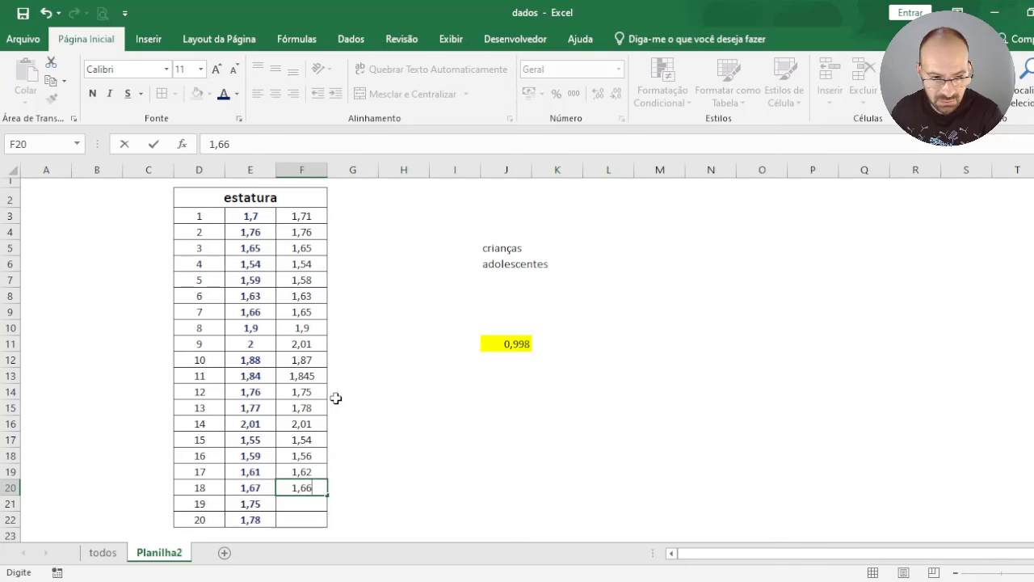
{"action": "key", "text": "Return"}
{"action": "type", "text": "1,75"}
{"action": "key", "text": "Return"}
{"action": "type", "text": "1,75"}
{"action": "key", "text": "Return"}
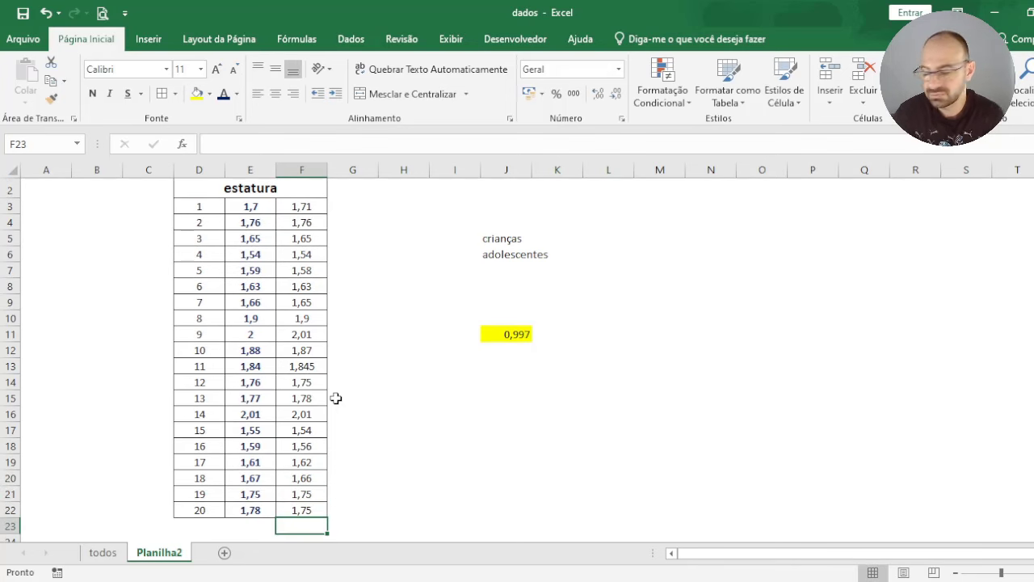
{"action": "scroll", "coordinate": [336, 398], "scroll_direction": "up", "scroll_amount": 1}
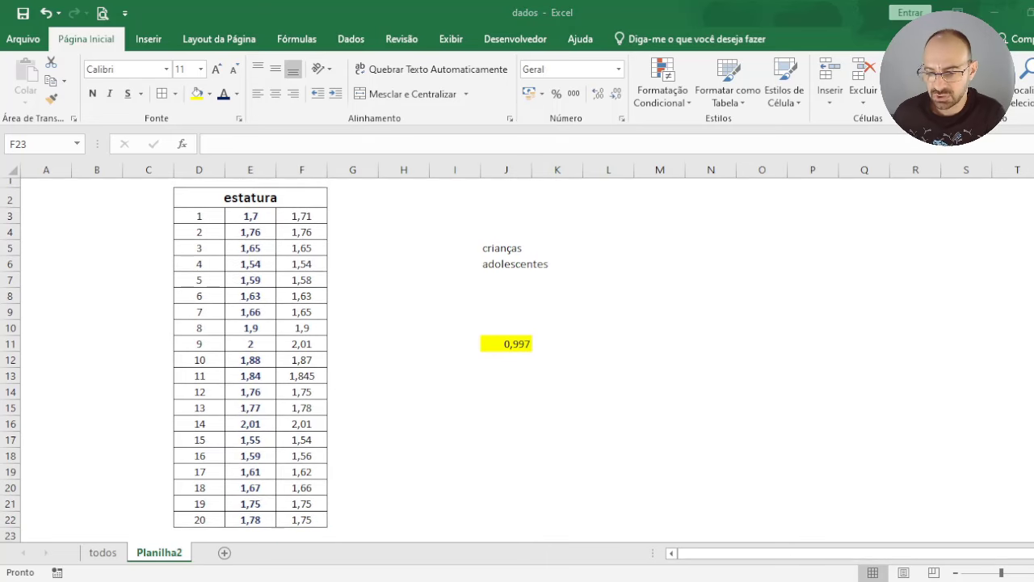
- Highlight the first-column heights in E3:E22 and the second-column heights in F3:F22 in turn
{"action": "key", "text": "alt+Tab"}
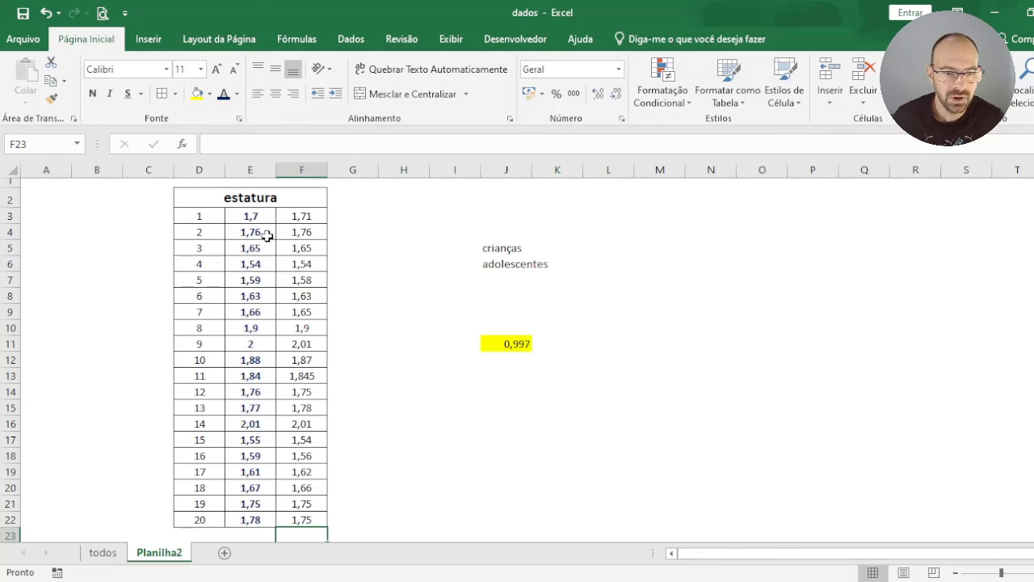
{"action": "left_click_drag", "start_coordinate": [250, 216], "coordinate": [247, 520]}
{"action": "left_click_drag", "start_coordinate": [303, 216], "coordinate": [307, 520]}
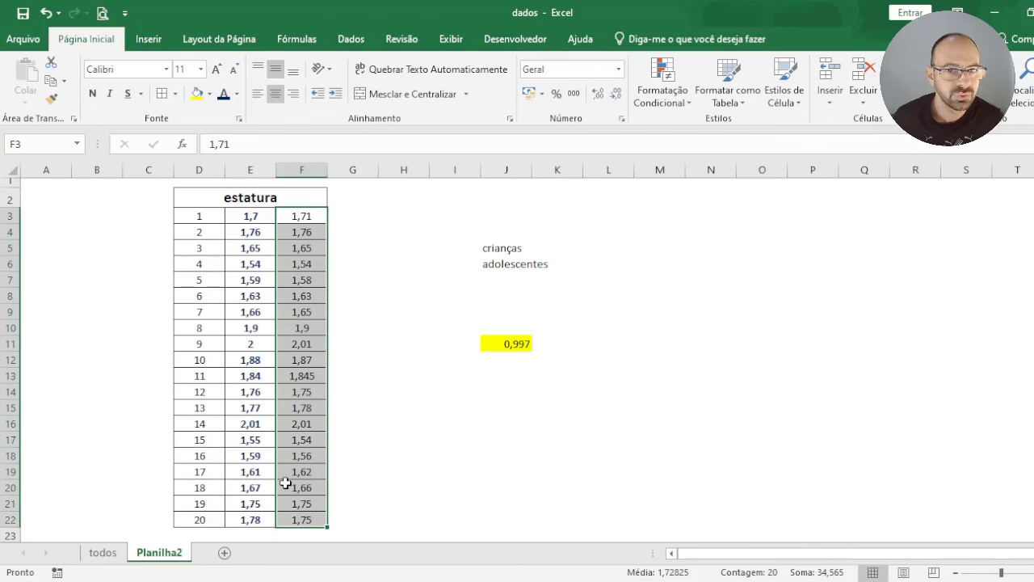
- Square the correlation coefficient in J12 with the formula =J11*J11
{"action": "left_click", "coordinate": [508, 361]}
{"action": "type", "text": "="}
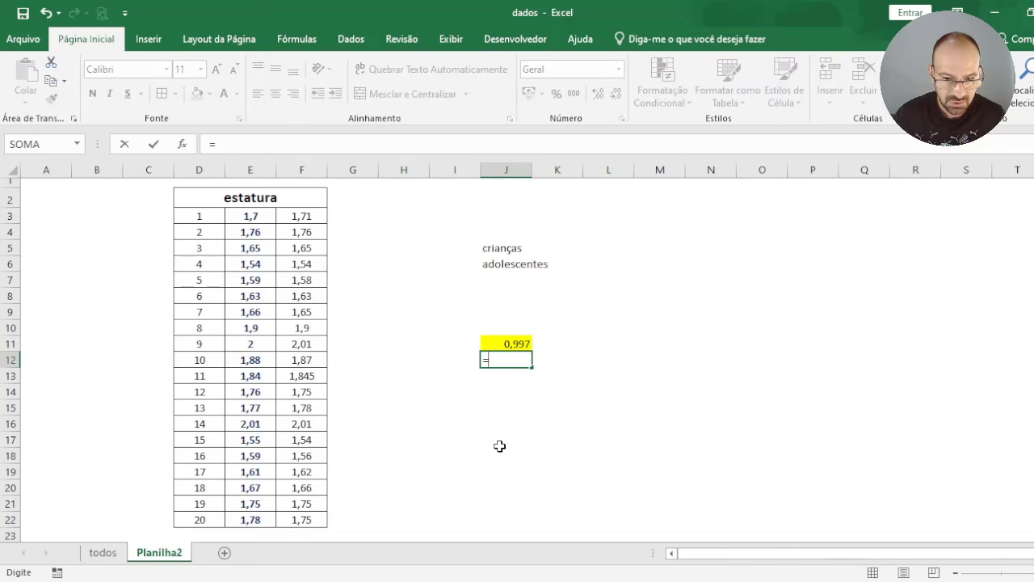
{"action": "left_click", "coordinate": [511, 346]}
{"action": "type", "text": "*"}
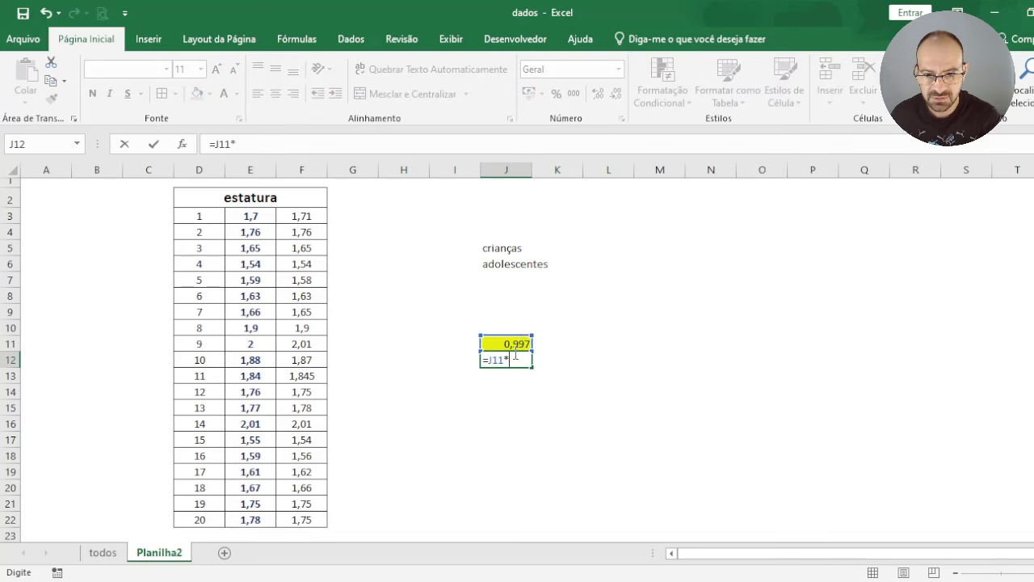
{"action": "left_click", "coordinate": [513, 344]}
{"action": "key", "text": "Return"}
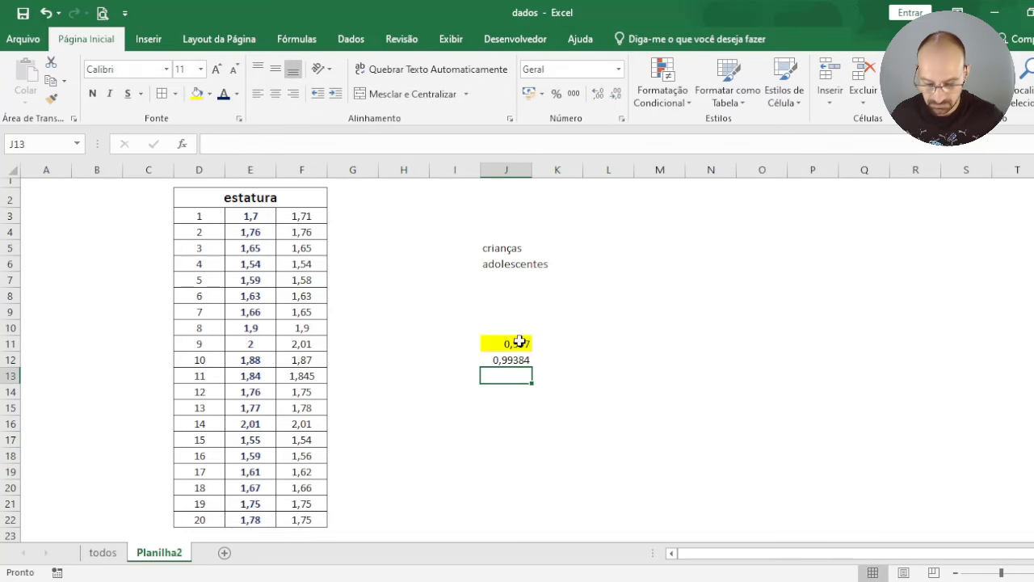
- Format the squared correlation in J12 as a percentage (Porcentagem)
{"action": "key", "text": "Up"}
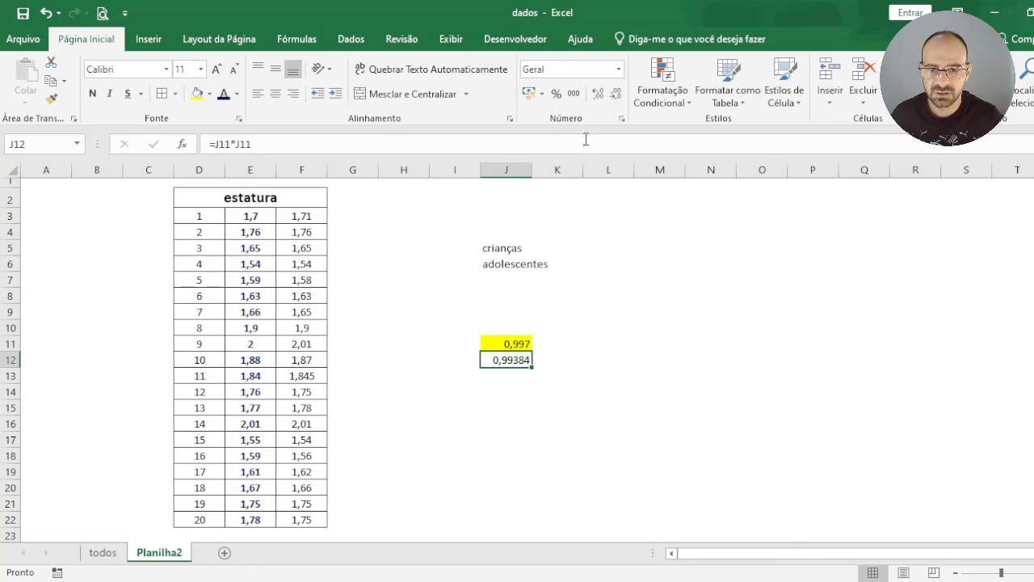
{"action": "left_click", "coordinate": [619, 70]}
{"action": "left_click", "coordinate": [607, 327]}
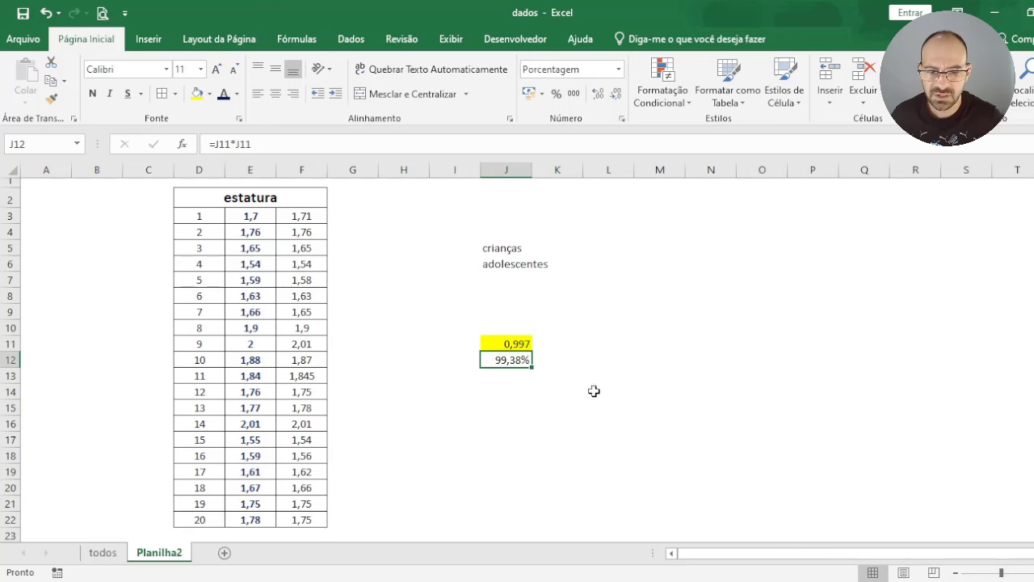
{"action": "left_click", "coordinate": [526, 420]}
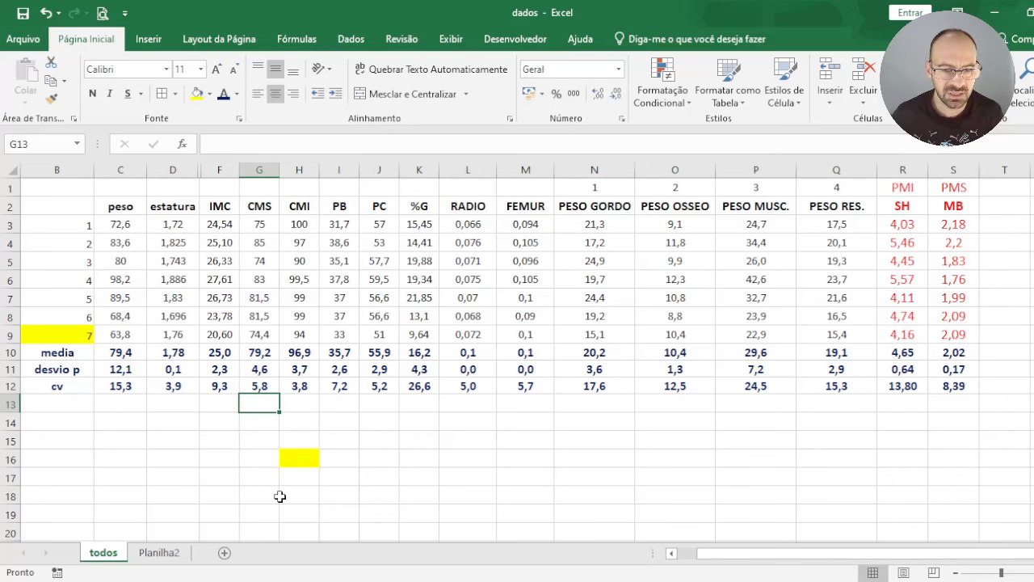
{"action": "left_click_drag", "start_coordinate": [291, 440], "coordinate": [296, 454]}
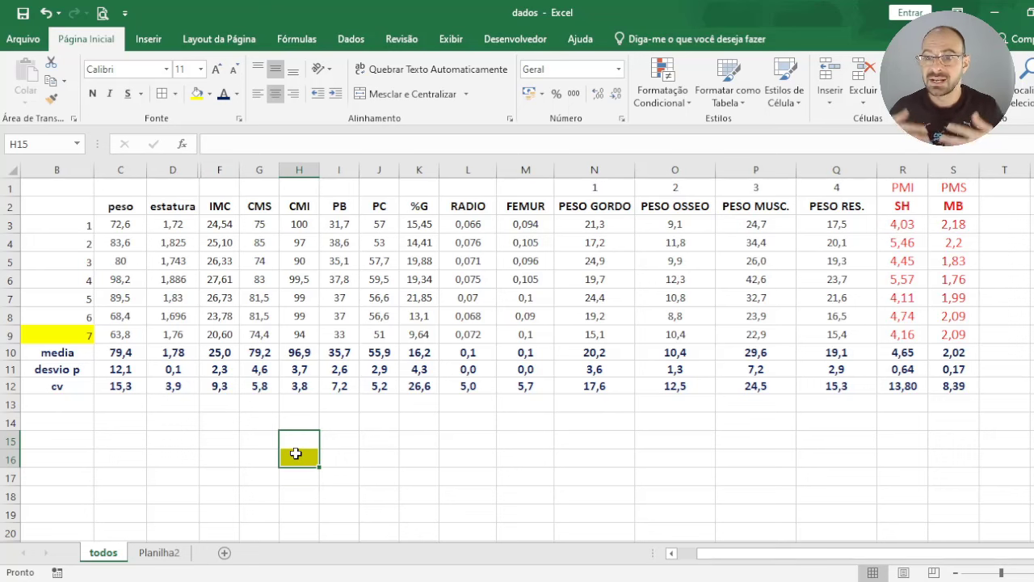
{"action": "left_click", "coordinate": [350, 435]}
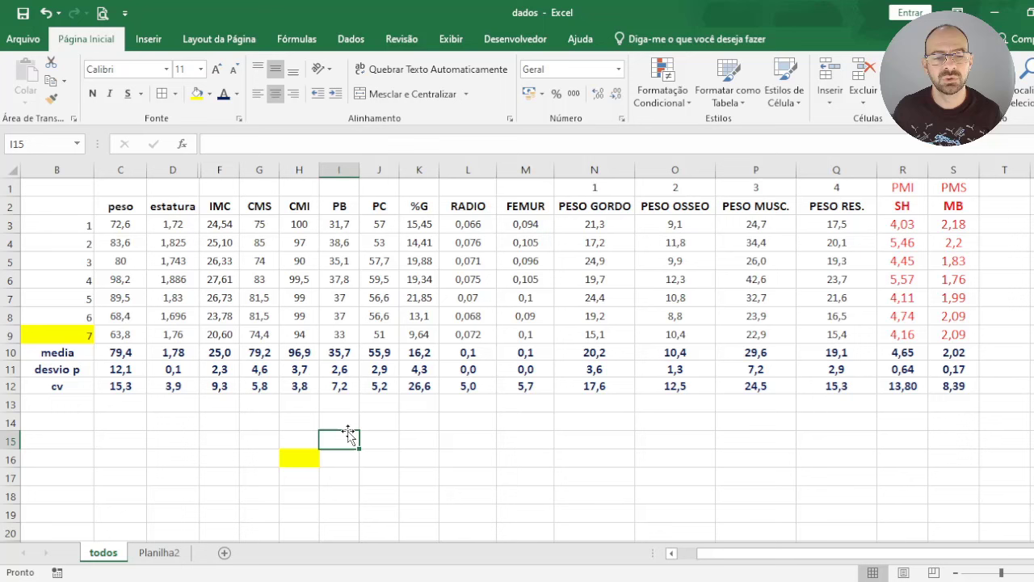
{"action": "left_click", "coordinate": [194, 509]}
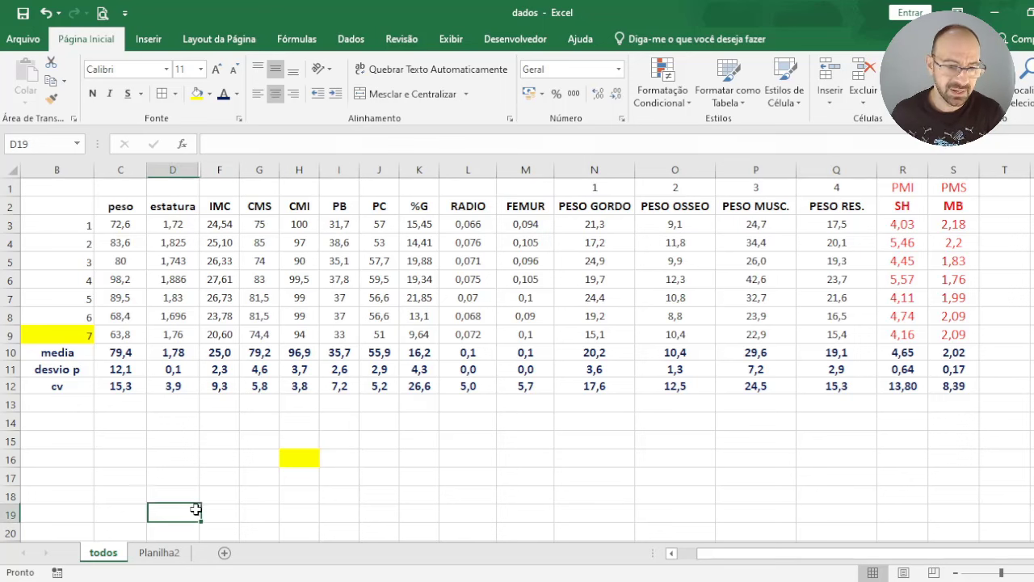